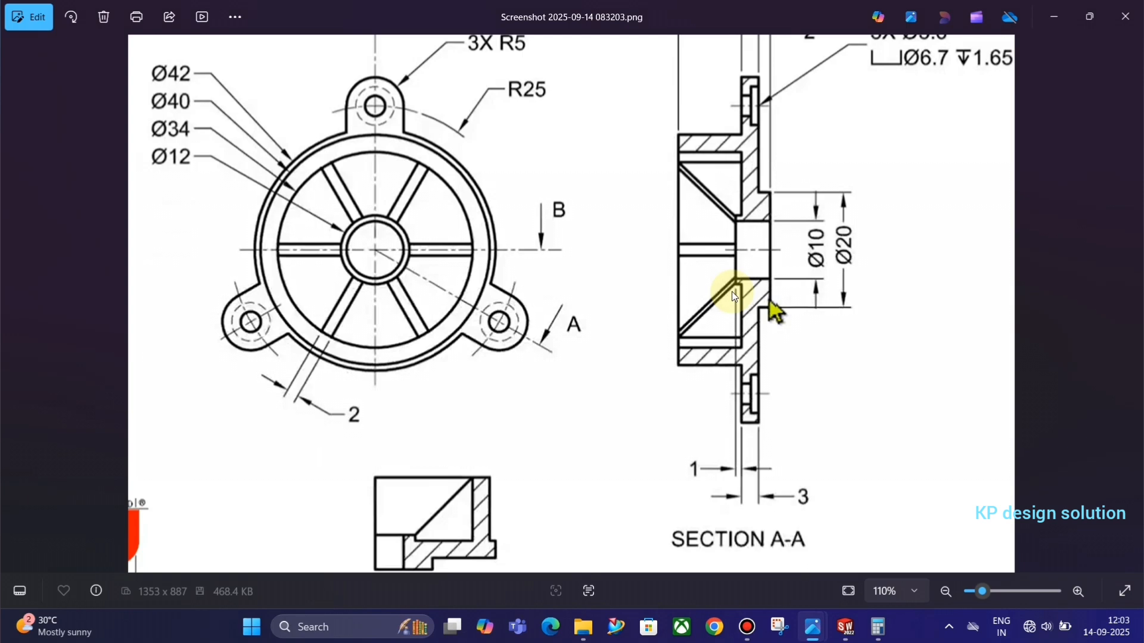
- Sketch a horizontal line about 15 mm long outward from the vertical centerline, and a tall vertical line up for the flange face
{"action": "scroll", "coordinate": [709, 282], "scroll_direction": "down", "scroll_amount": 1}
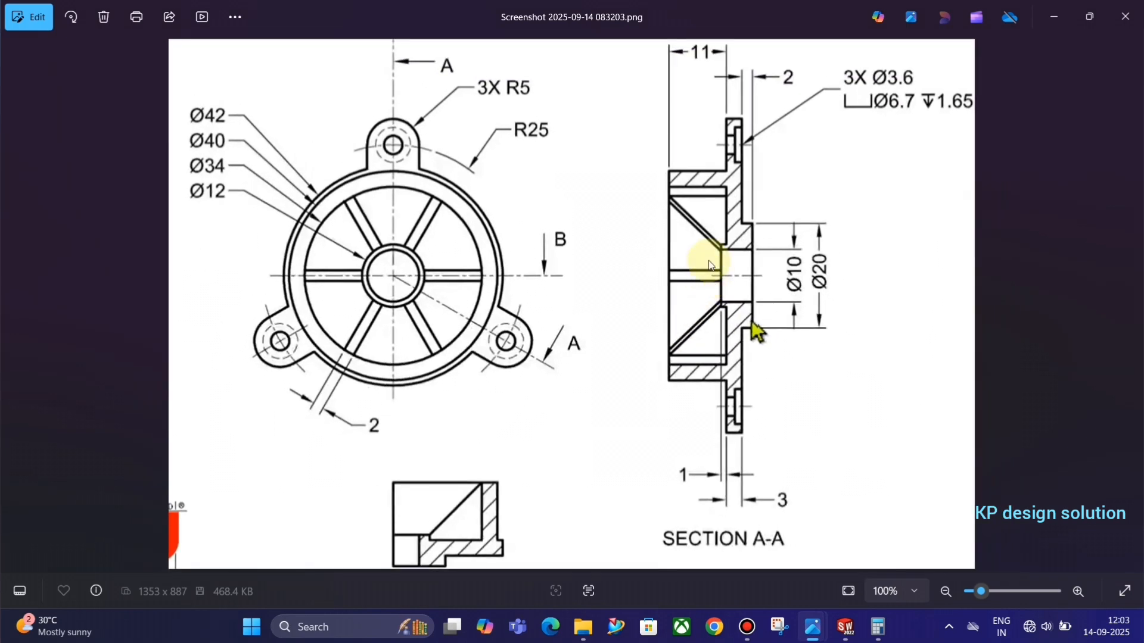
{"action": "key", "text": "alt+Tab"}
{"action": "left_click", "coordinate": [651, 267]}
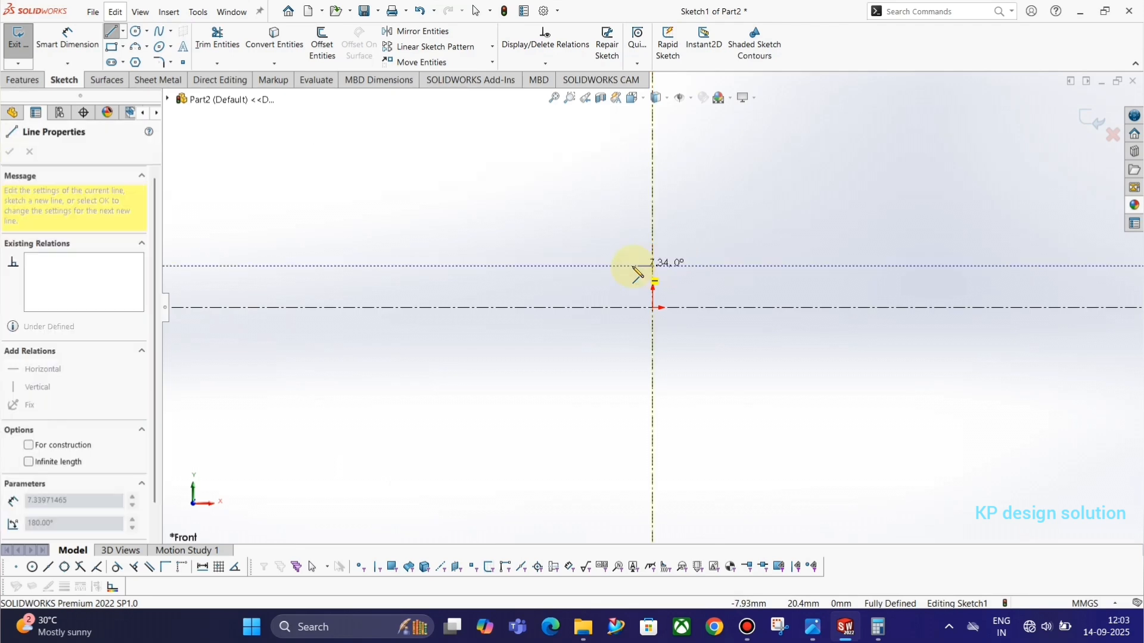
{"action": "key", "text": "alt+Tab"}
{"action": "key", "text": "alt+Tab"}
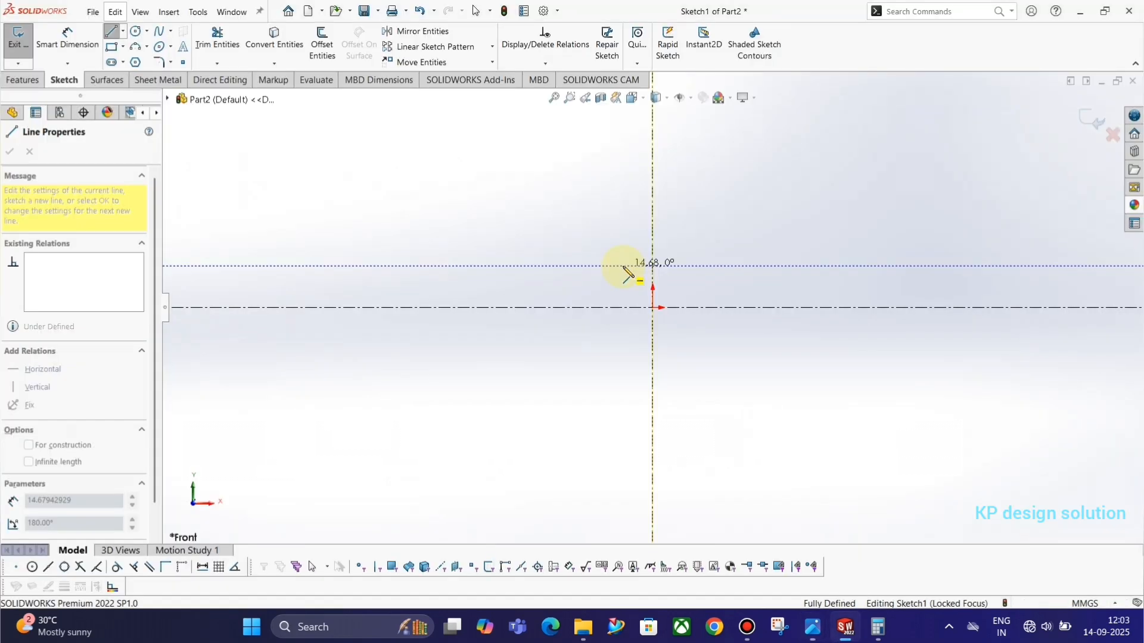
{"action": "key", "text": "alt+Tab"}
{"action": "key", "text": "alt+Tab"}
{"action": "left_click", "coordinate": [622, 267]}
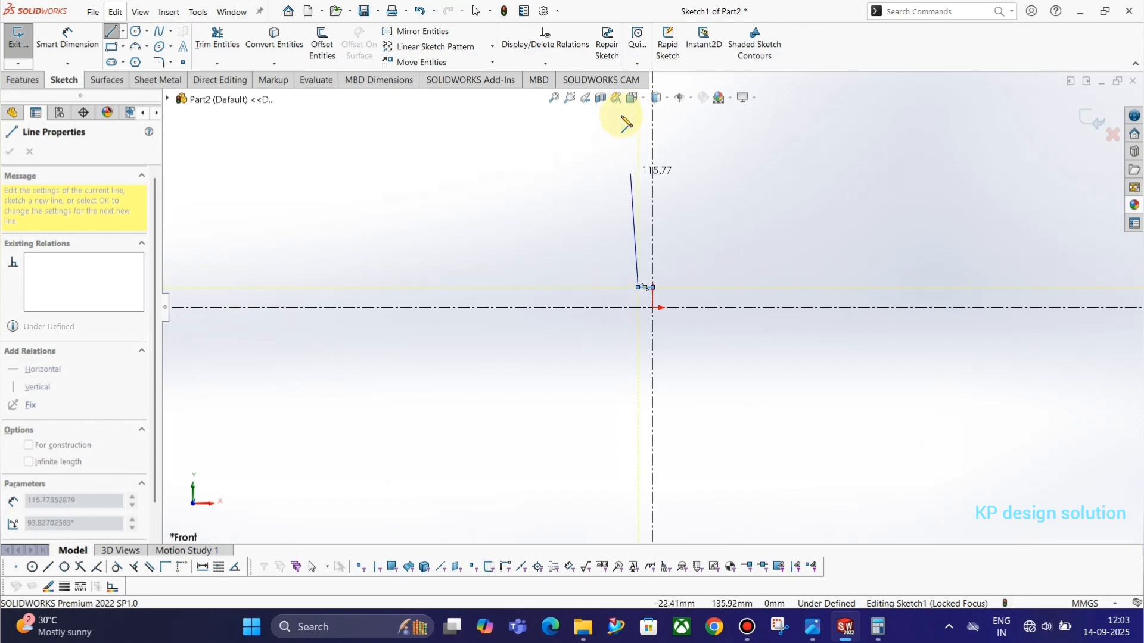
{"action": "scroll", "coordinate": [638, 212], "scroll_direction": "up", "scroll_amount": 2}
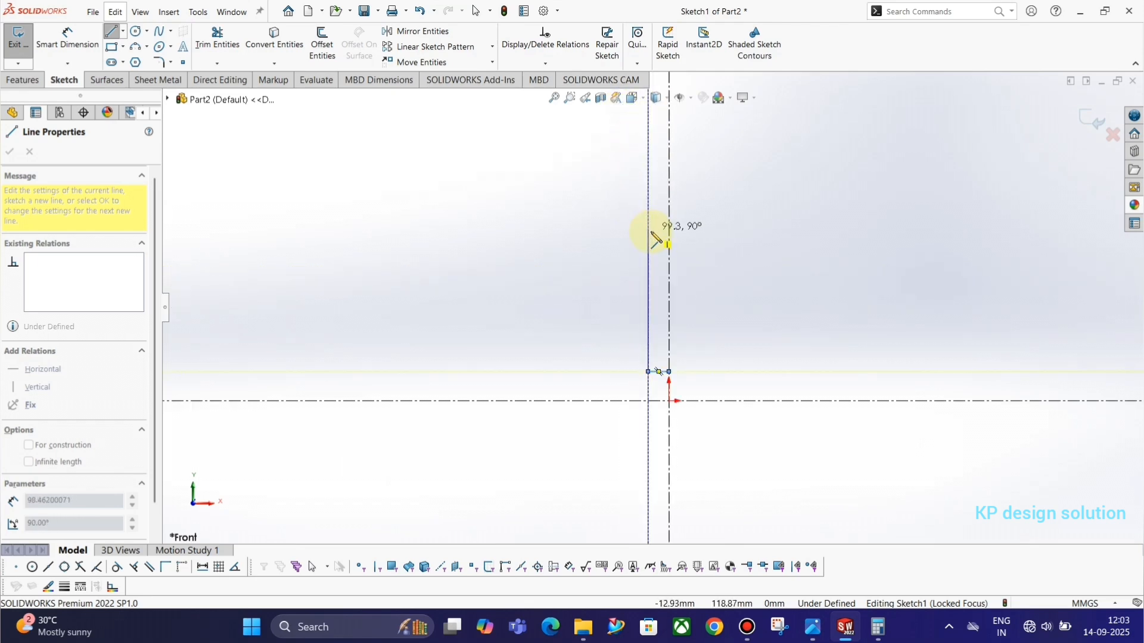
{"action": "left_click", "coordinate": [651, 214]}
- Continue the section profile with the flange's short top edge, its back edge down, and the rim's outer horizontal edge away from the flange
{"action": "key", "text": "alt+Tab"}
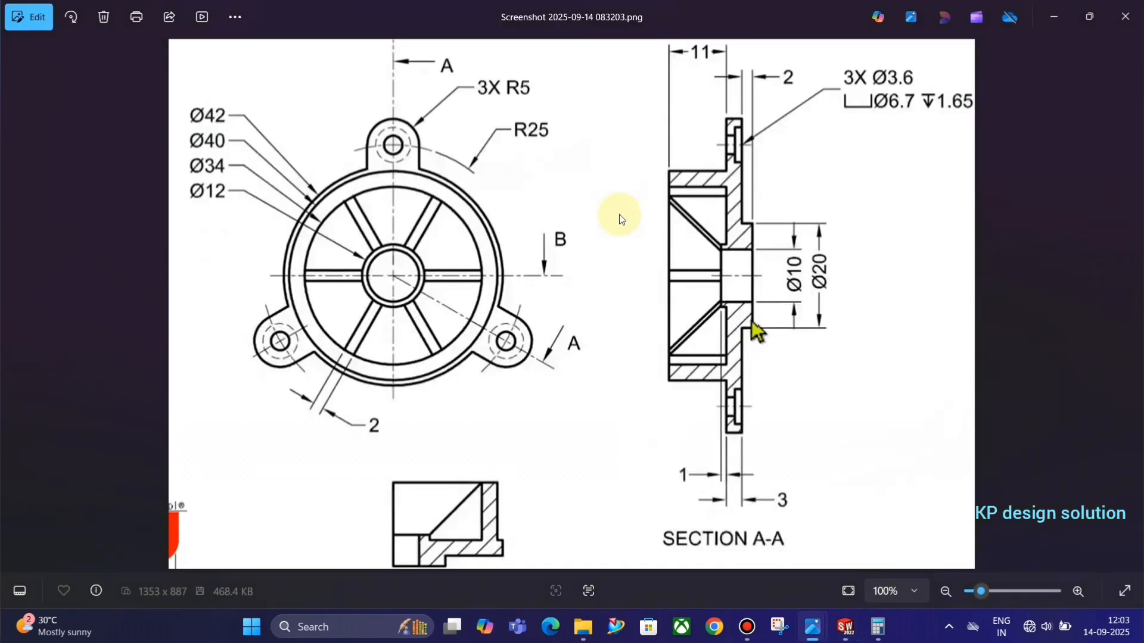
{"action": "key", "text": "alt+Tab"}
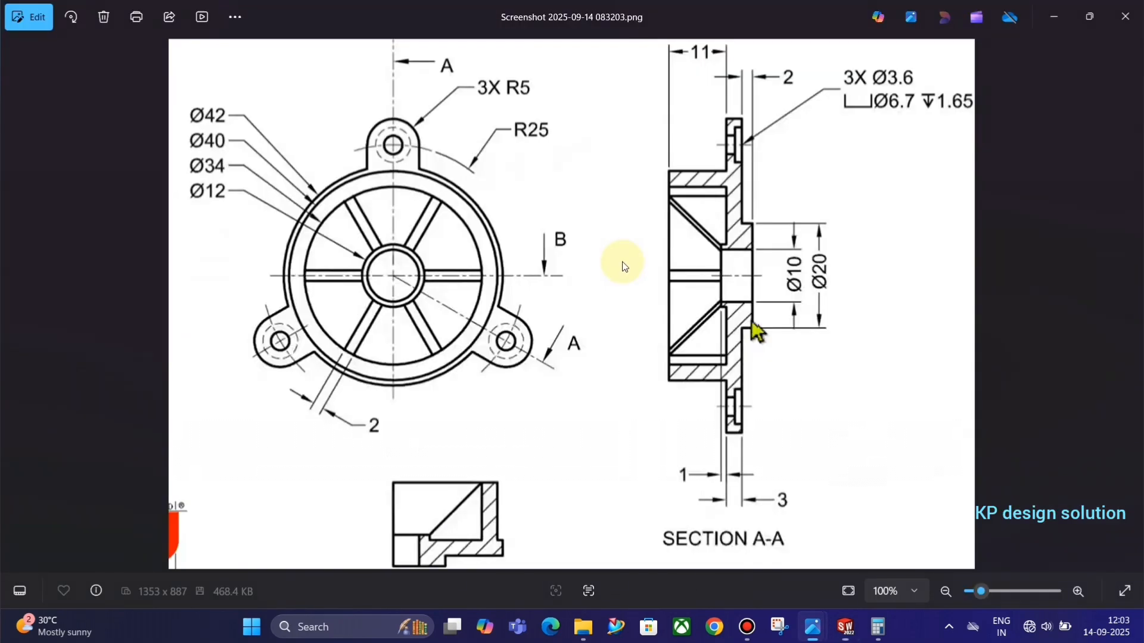
{"action": "key", "text": "alt+Tab"}
{"action": "key", "text": "alt+Tab"}
{"action": "left_click", "coordinate": [626, 213]}
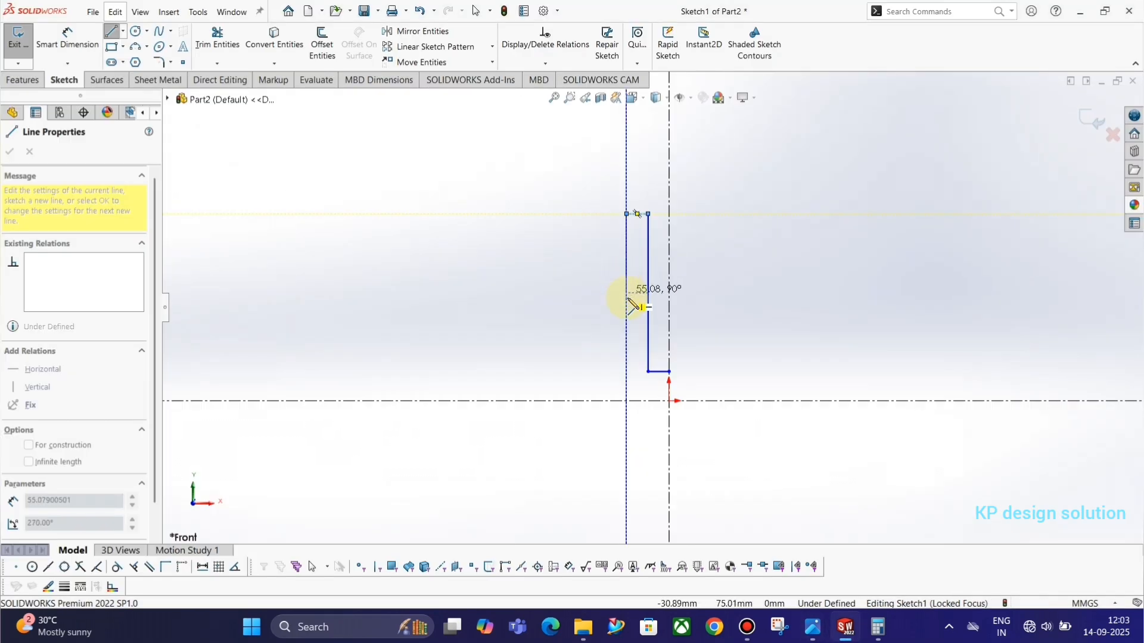
{"action": "left_click", "coordinate": [552, 302]}
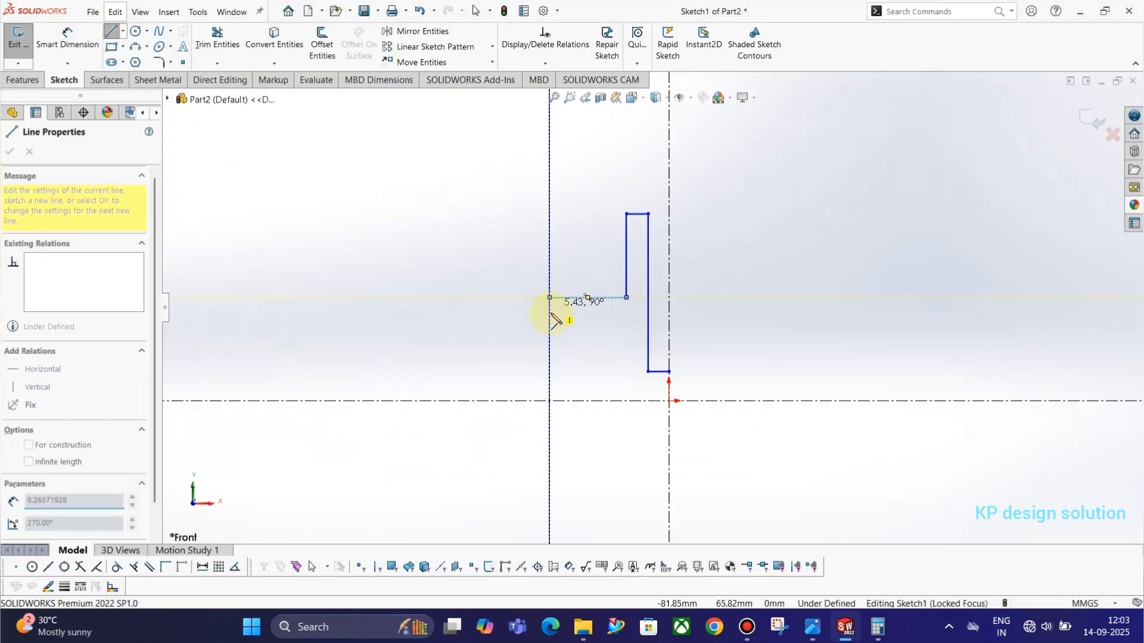
- Sketch the rim's short vertical end edge and its inner horizontal edge back in line with the flange's back face
{"action": "key", "text": "alt+Tab"}
{"action": "key", "text": "alt+Tab"}
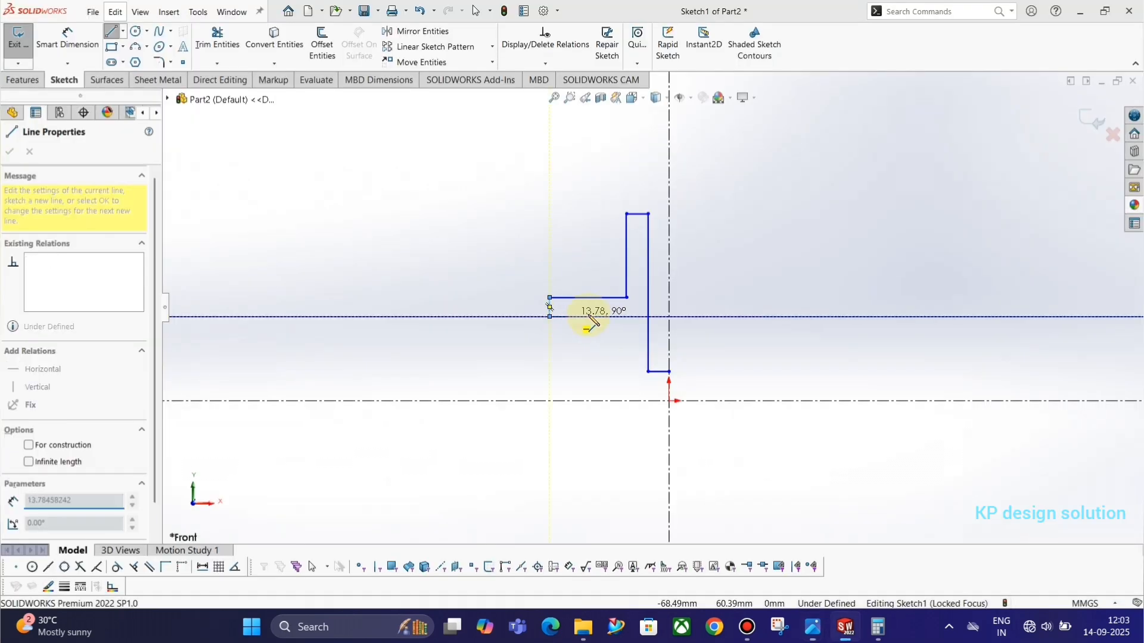
{"action": "left_click", "coordinate": [626, 316]}
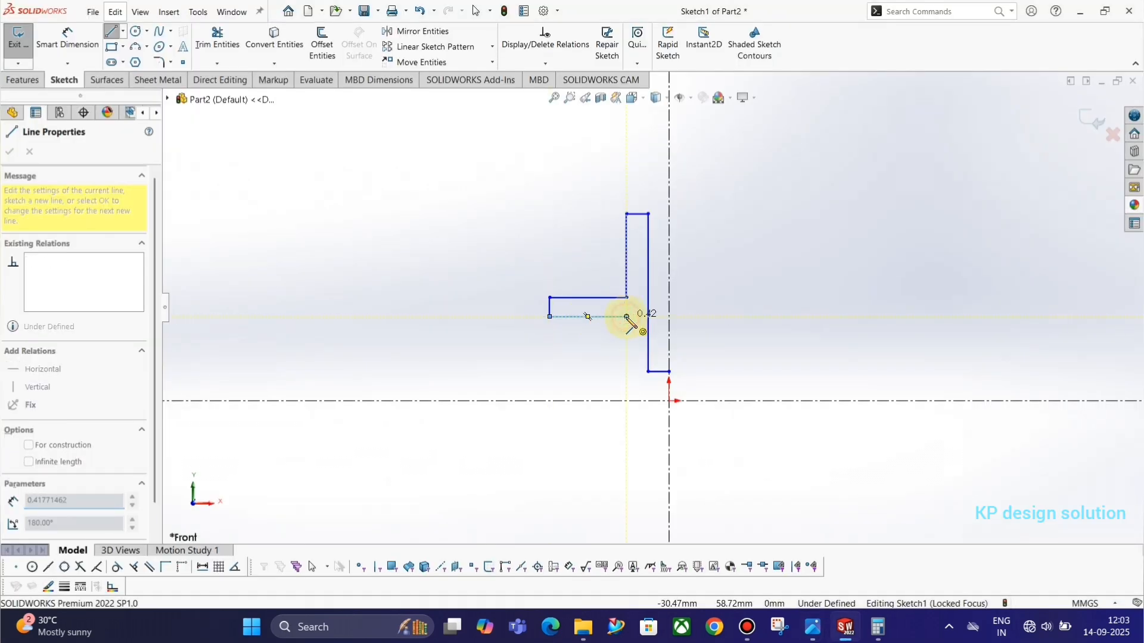
- Check the reference drawing and sketch a vertical line about 45 mm down from the rim's inner edge toward the hub
{"action": "key", "text": "alt+Tab"}
{"action": "key", "text": "alt+Tab"}
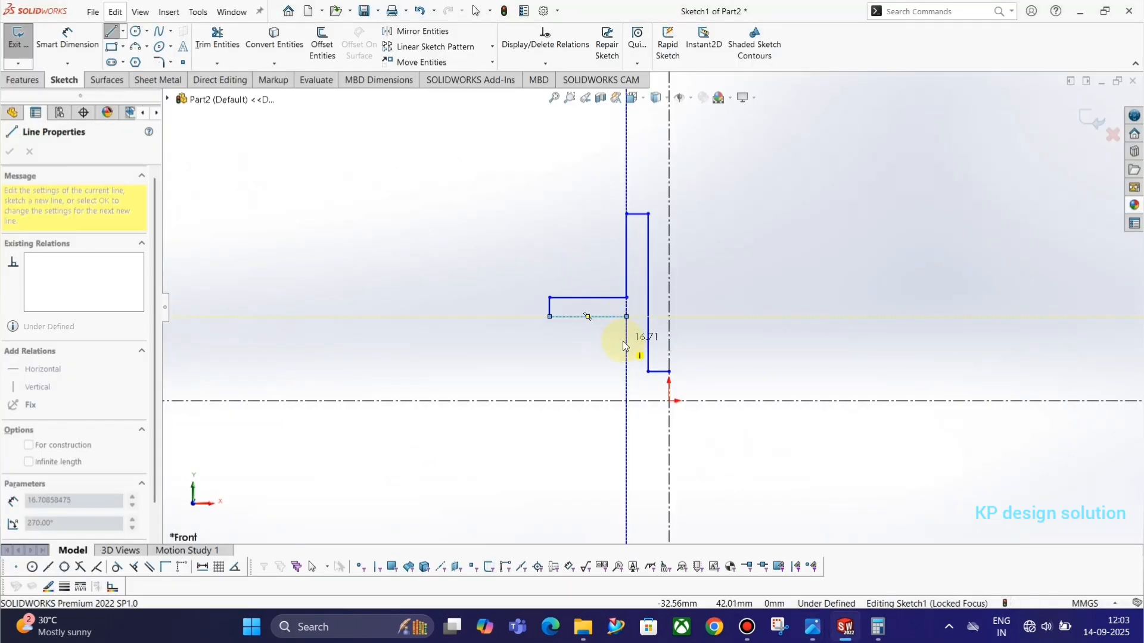
{"action": "key", "text": "alt+Tab"}
{"action": "key", "text": "alt+Tab"}
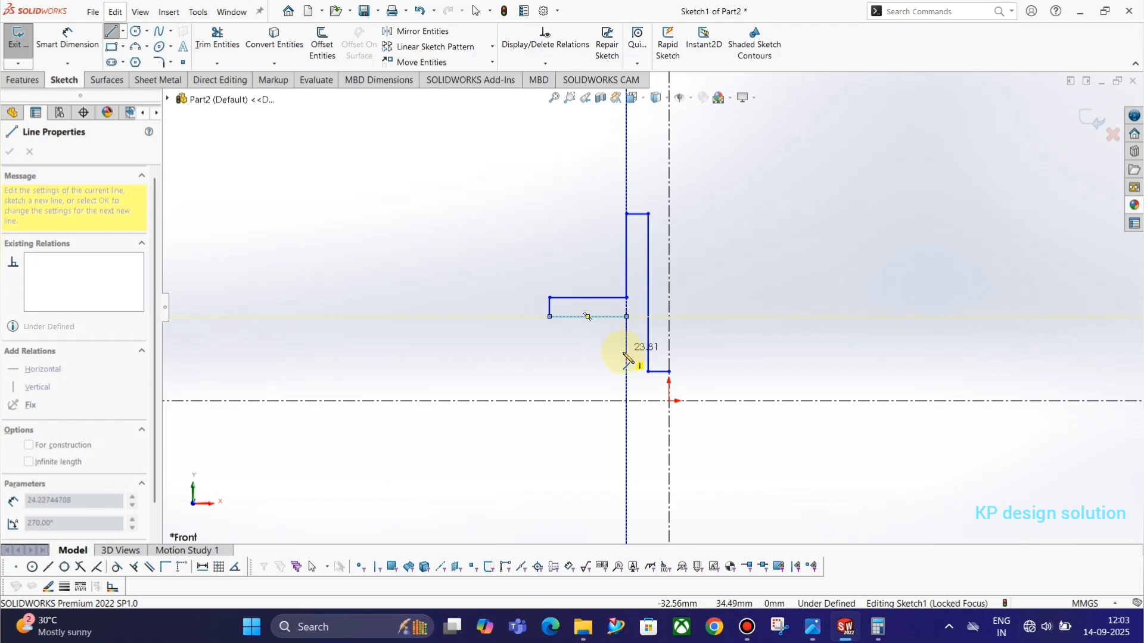
{"action": "key", "text": "alt+Tab"}
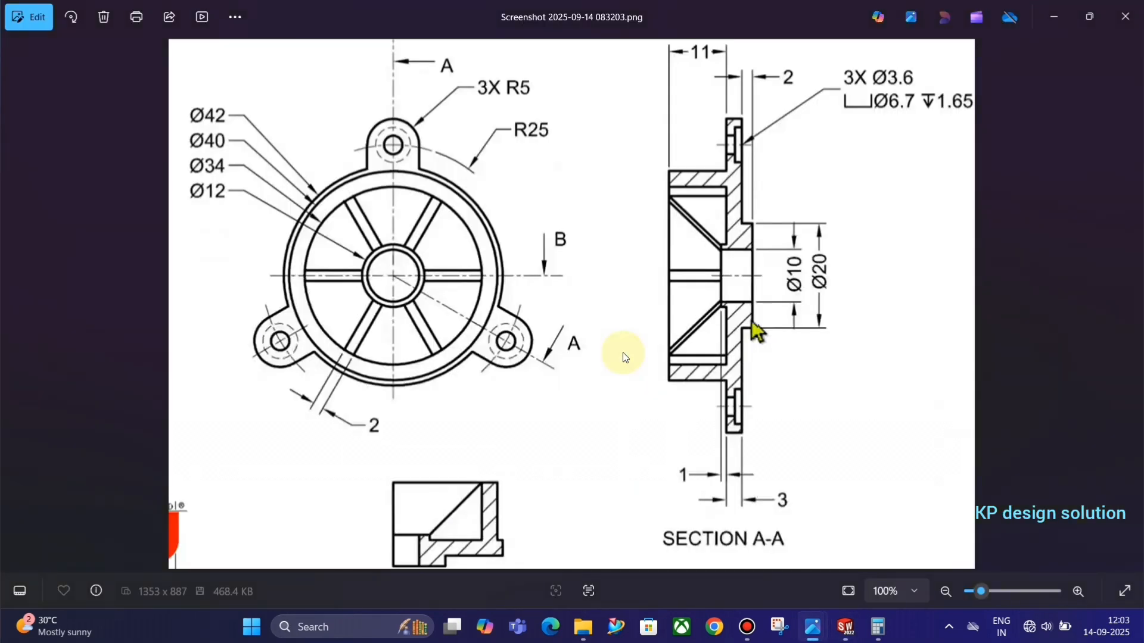
{"action": "key", "text": "alt+Tab"}
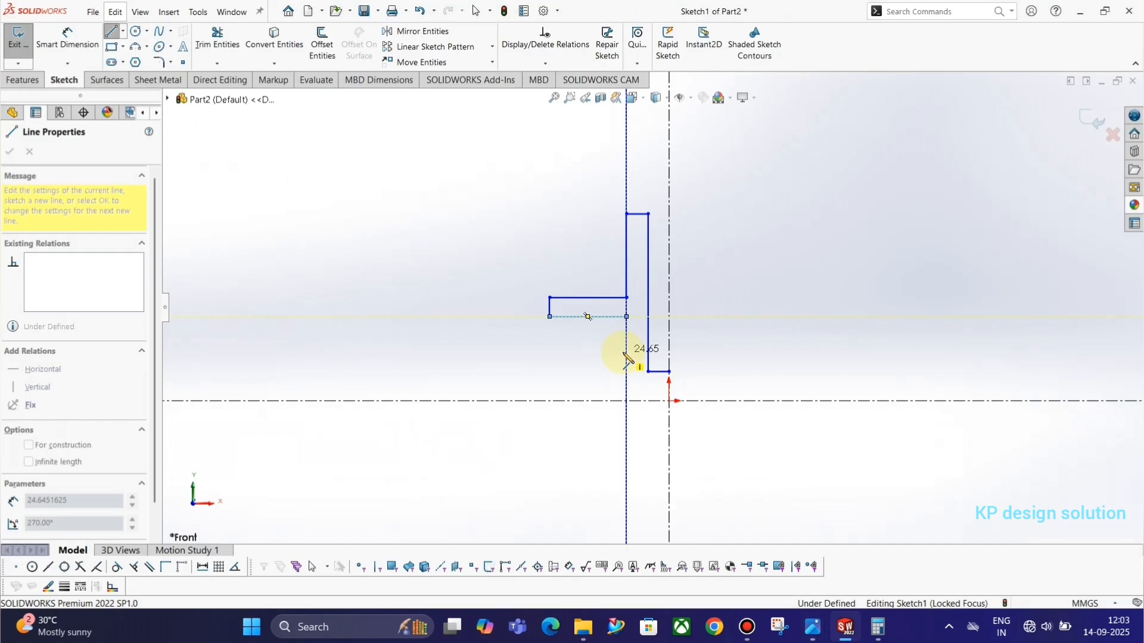
{"action": "key", "text": "alt+Tab"}
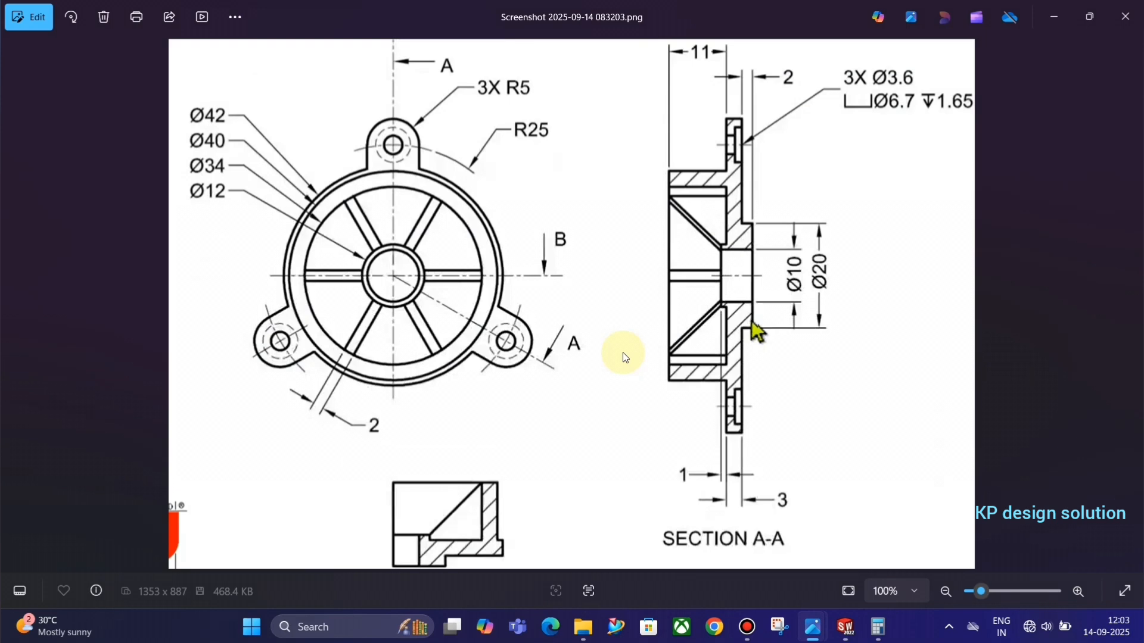
{"action": "key", "text": "alt+Tab"}
{"action": "key", "text": "alt+Tab"}
{"action": "key", "text": "alt+Tab"}
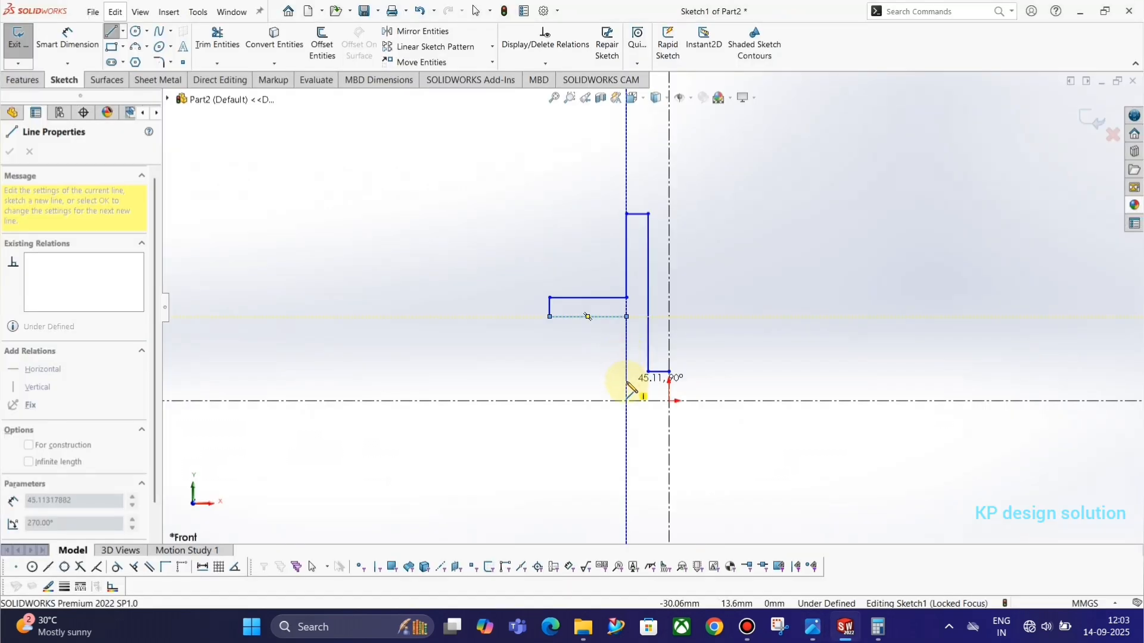
{"action": "key", "text": "alt+Tab"}
{"action": "key", "text": "alt+Tab"}
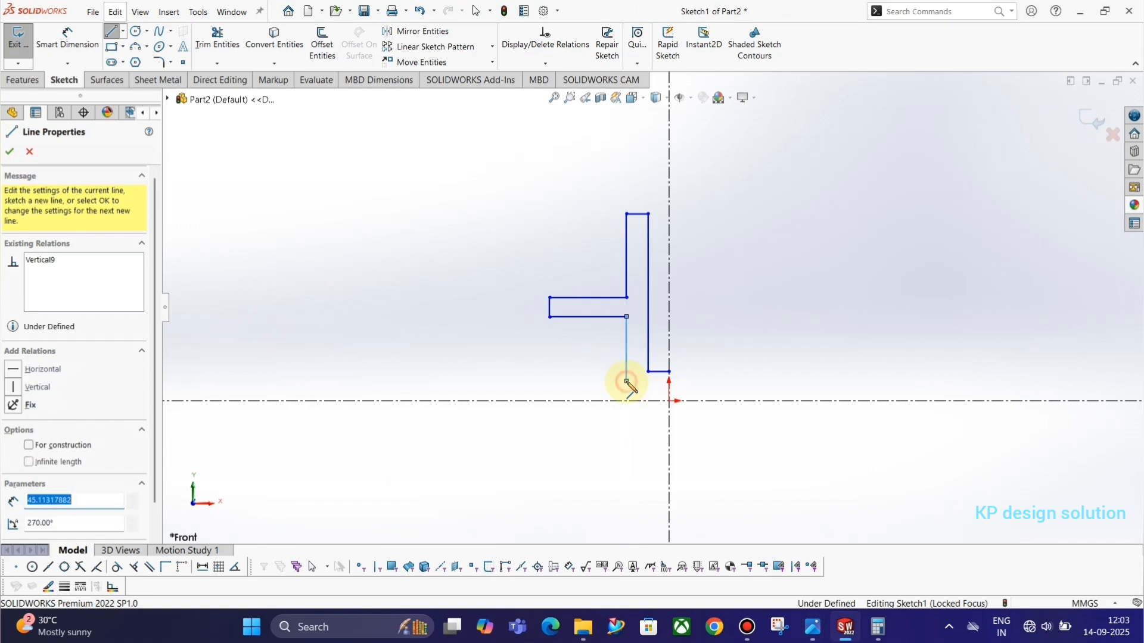
- Sketch the hub's small step about 5 mm high, run its bore edge about 39 mm to the vertical centerline, and close the profile
{"action": "key", "text": "alt+Tab"}
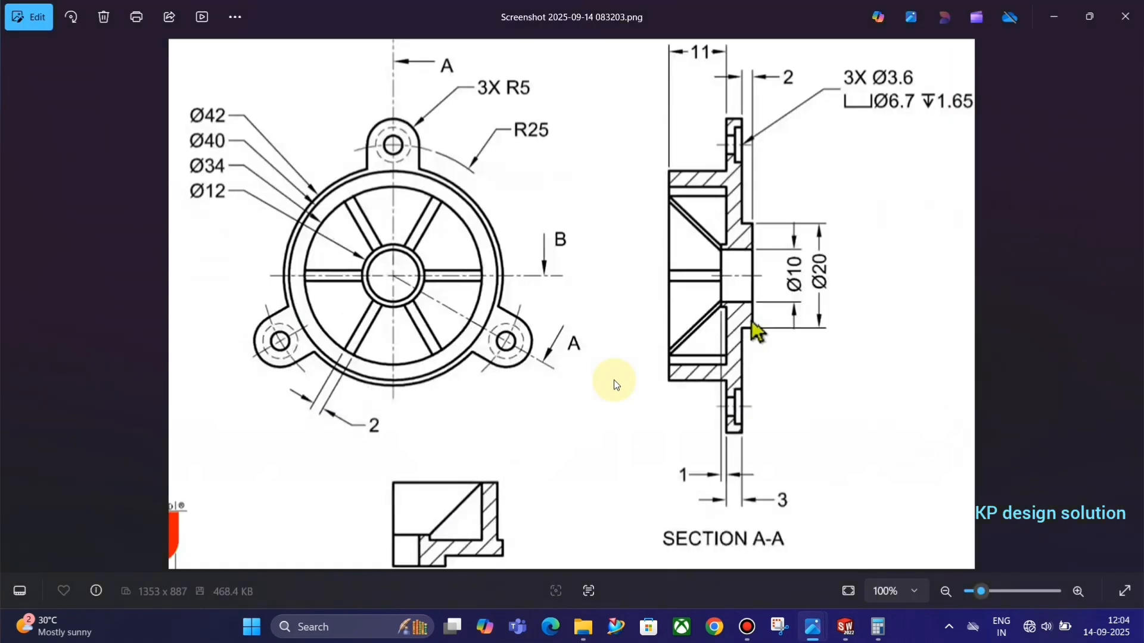
{"action": "key", "text": "alt+Tab"}
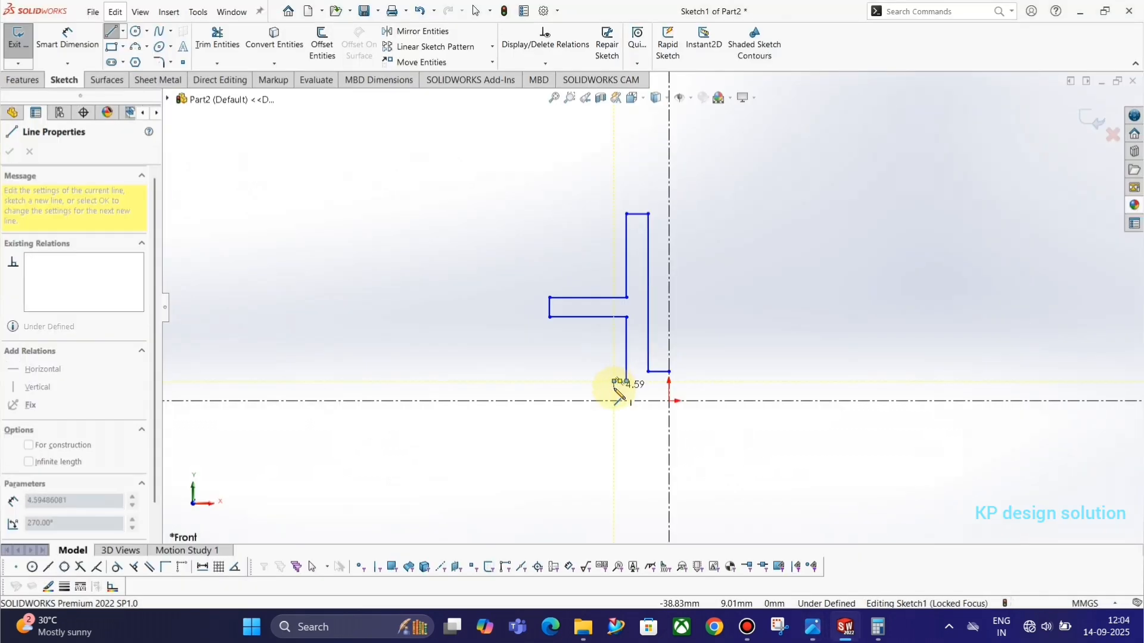
{"action": "key", "text": "alt+Tab"}
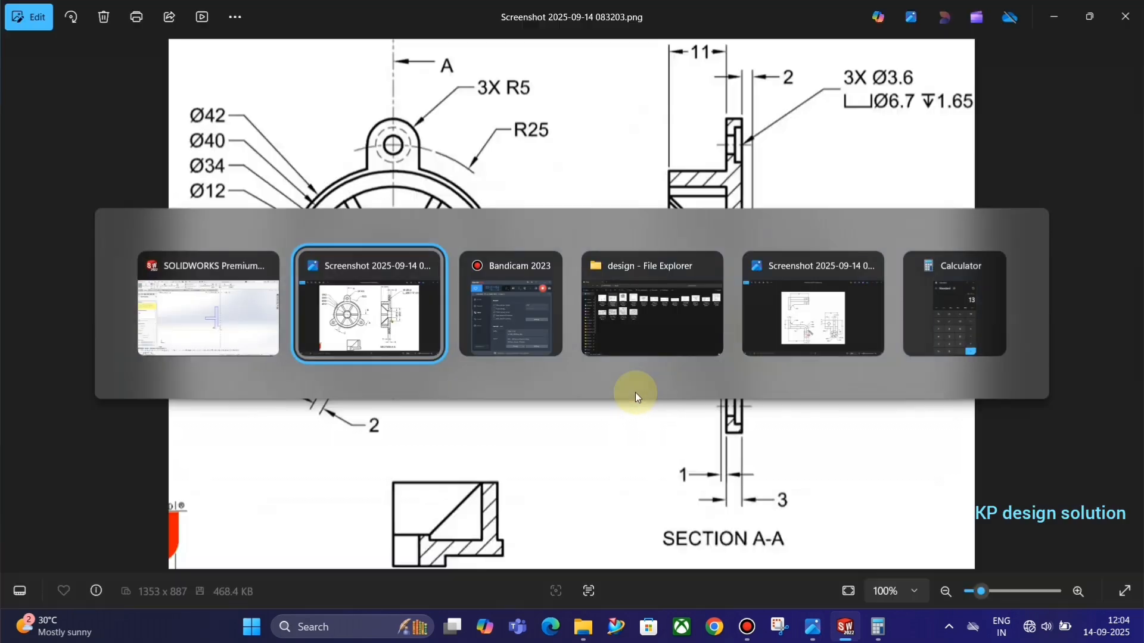
{"action": "key", "text": "alt+Tab"}
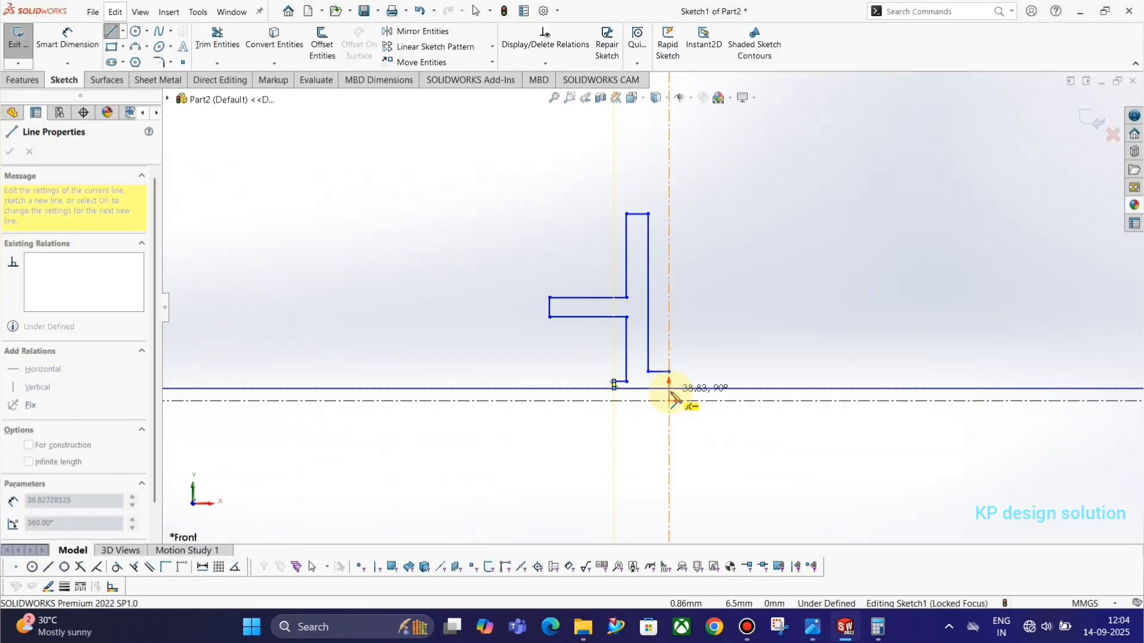
{"action": "left_click", "coordinate": [669, 389]}
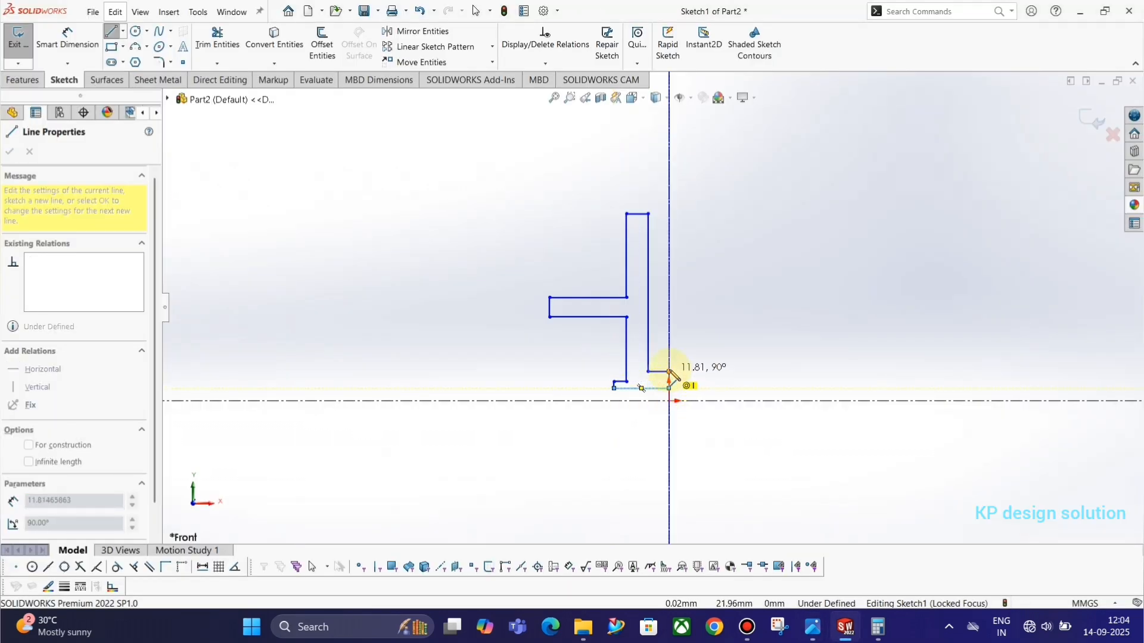
{"action": "left_click", "coordinate": [669, 373]}
{"action": "key", "text": "Escape"}
- Dimension the hub's bore edge about the horizontal centerline as a 10 mm diameter
{"action": "scroll", "coordinate": [633, 262], "scroll_direction": "down", "scroll_amount": 2}
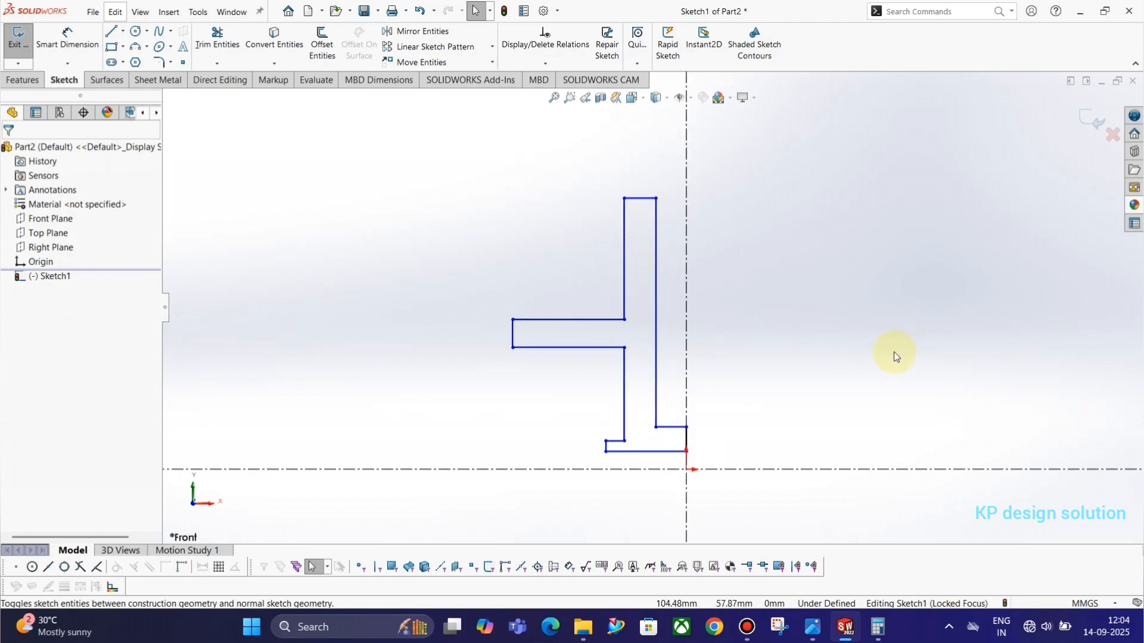
{"action": "middle_click_drag", "start_coordinate": [870, 377], "coordinate": [853, 290]}
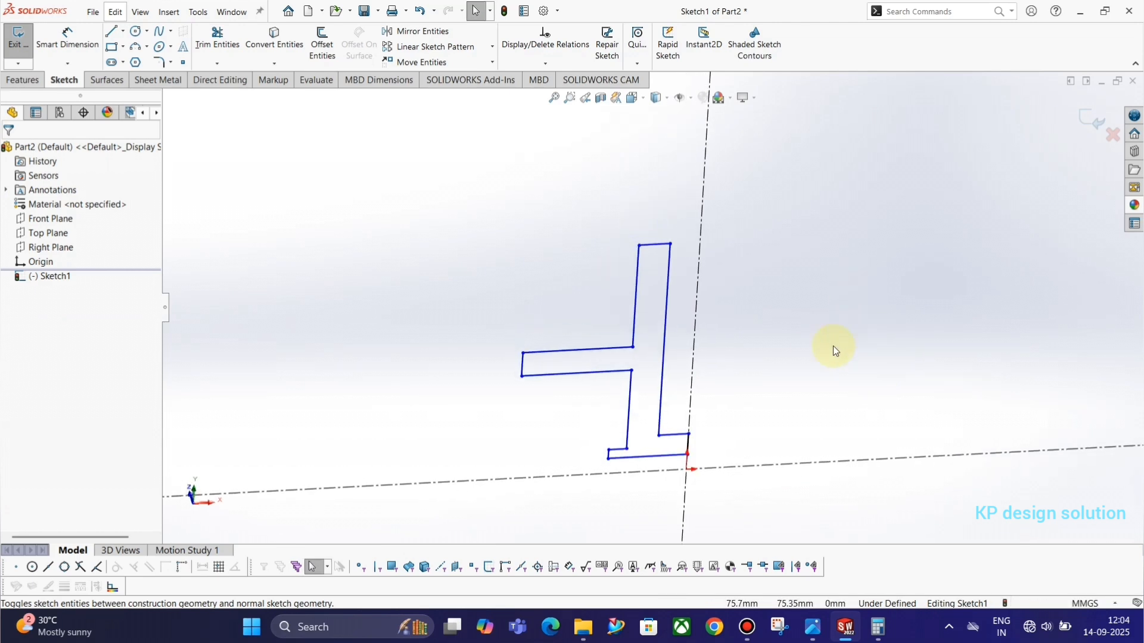
{"action": "key", "text": "space"}
{"action": "left_click", "coordinate": [937, 498]}
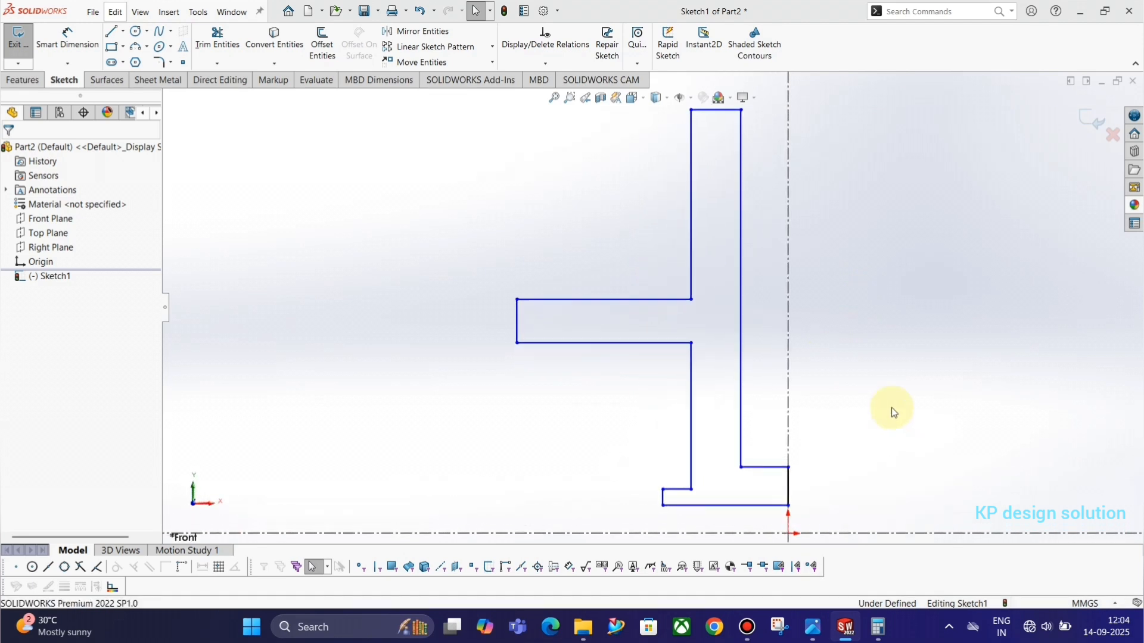
{"action": "right_click_drag", "start_coordinate": [857, 360], "coordinate": [838, 295]}
{"action": "key", "text": "space"}
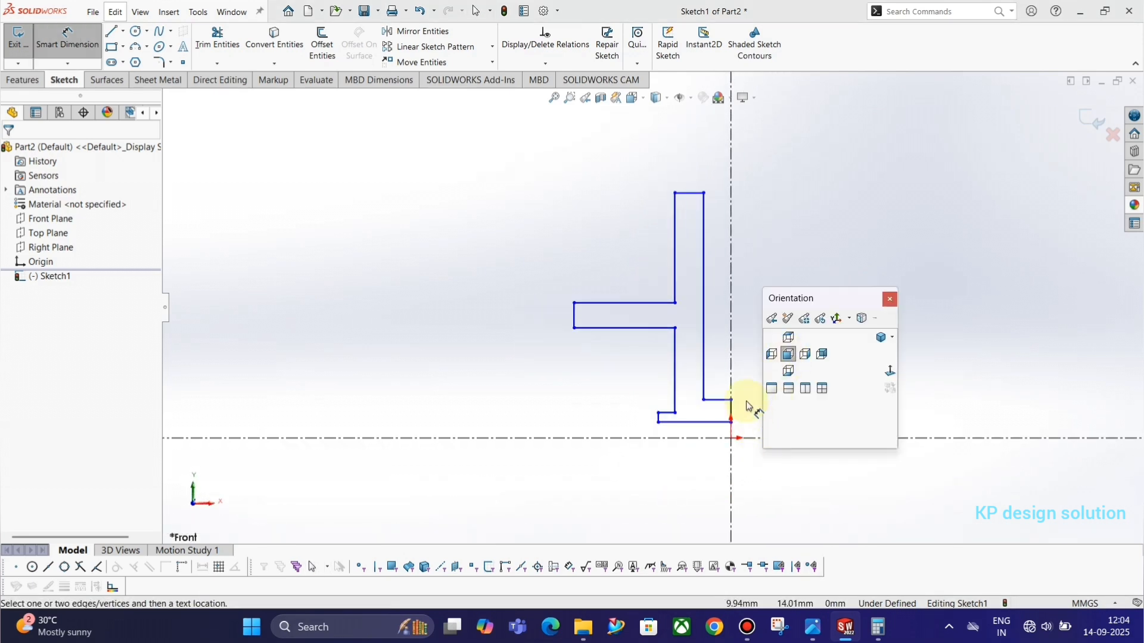
{"action": "left_click", "coordinate": [771, 256]}
{"action": "key", "text": "alt+Tab"}
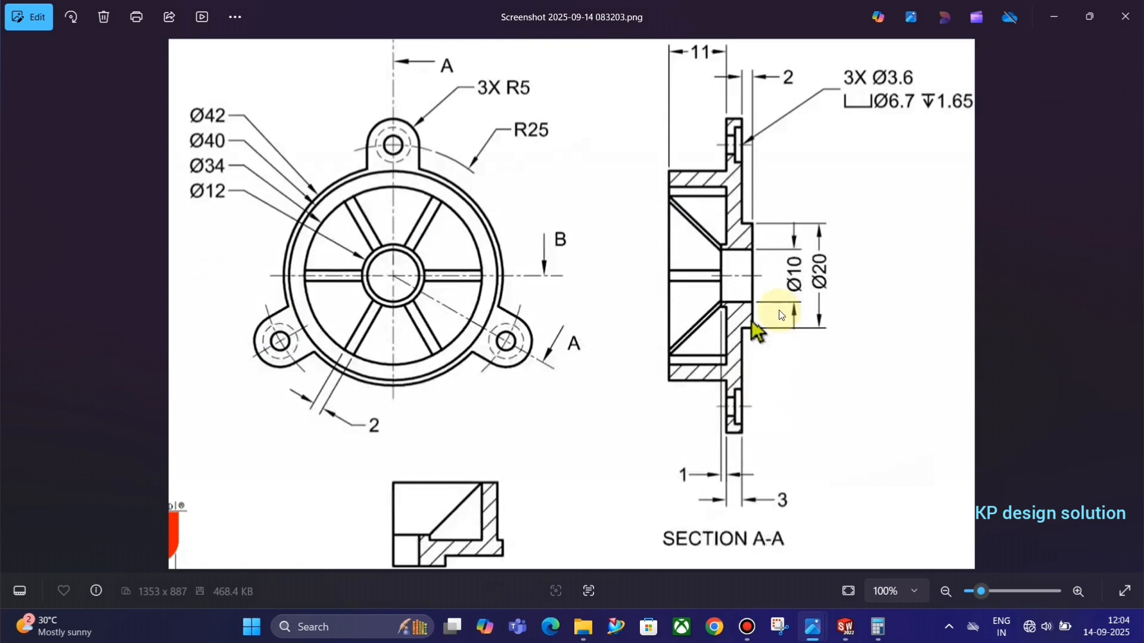
{"action": "key", "text": "alt+Tab"}
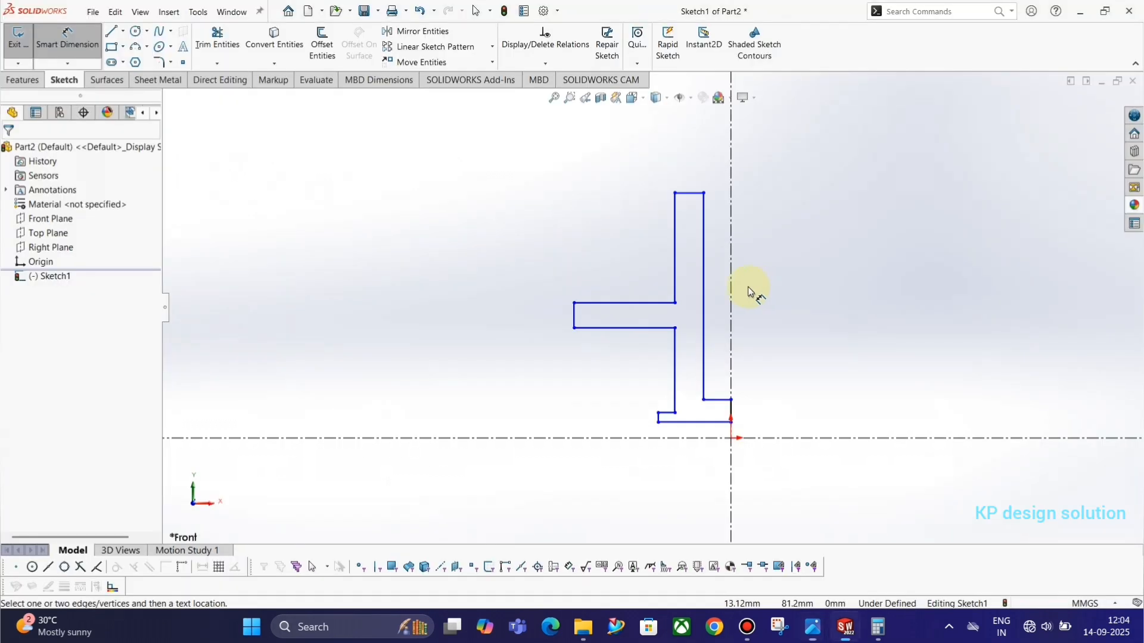
{"action": "left_click", "coordinate": [719, 422]}
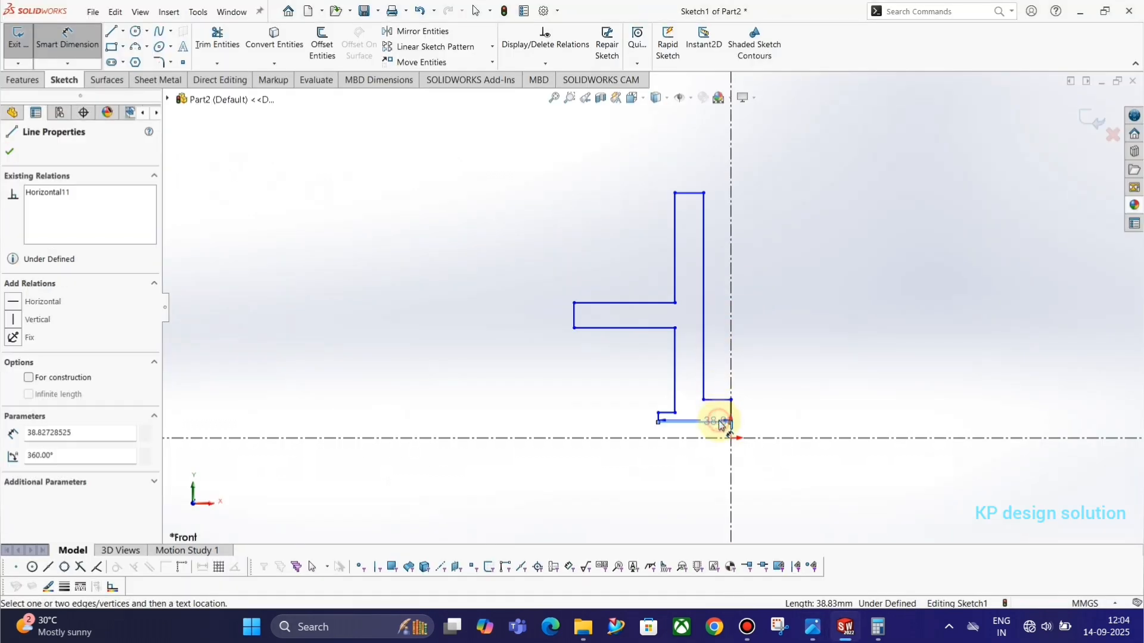
{"action": "left_click", "coordinate": [775, 439]}
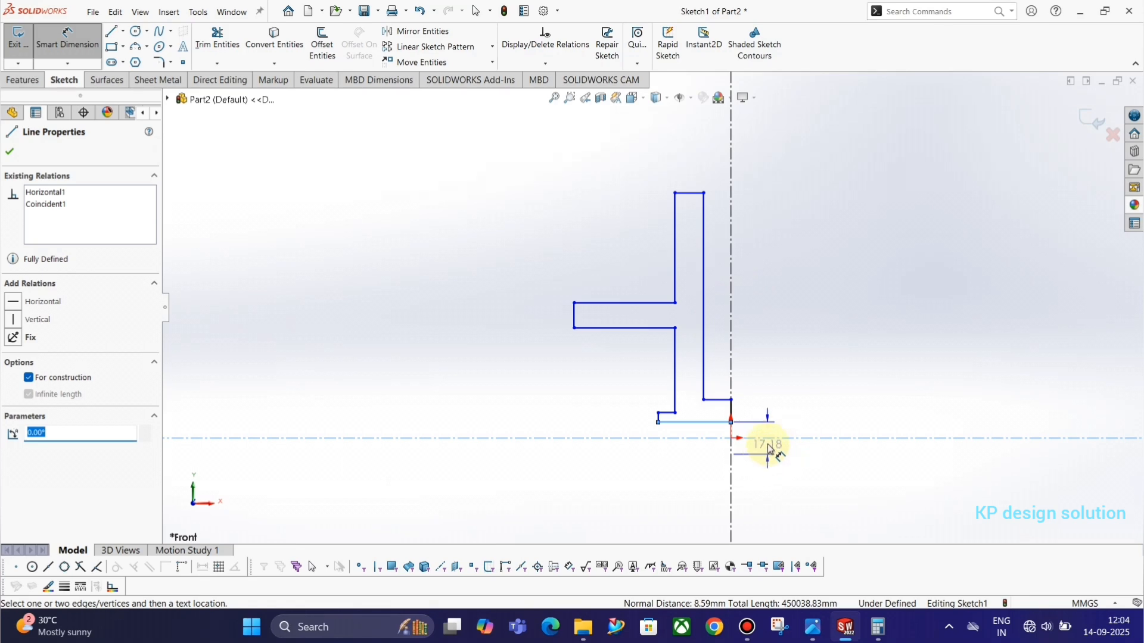
{"action": "left_click", "coordinate": [767, 446]}
{"action": "type", "text": "10"}
{"action": "key", "text": "Return"}
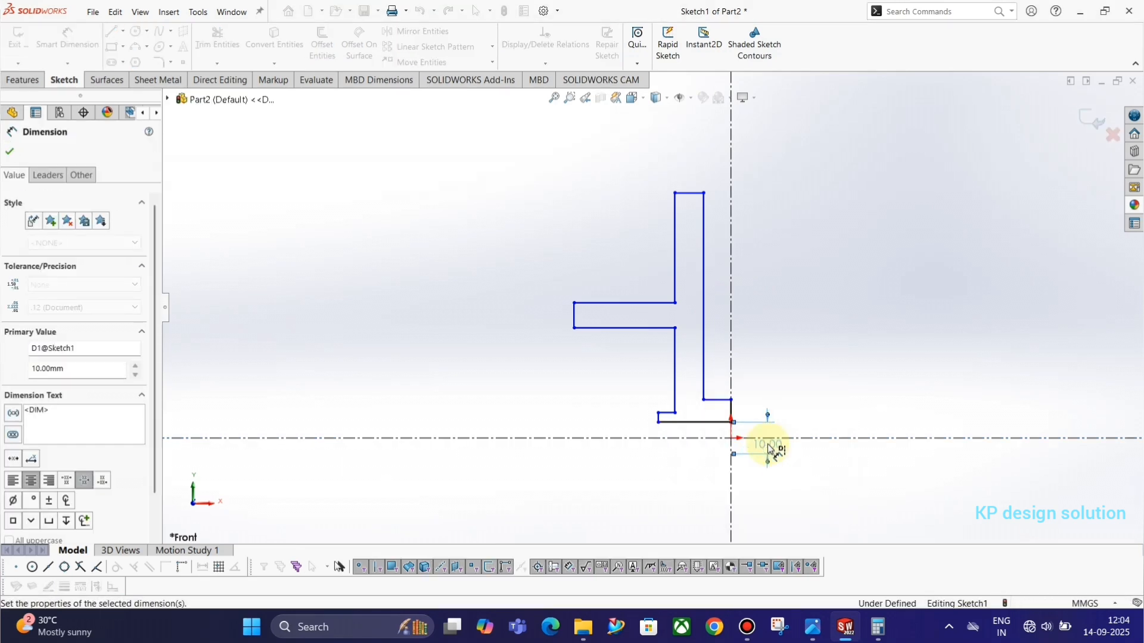
- Dimension the hub's outer horizontal edge about the horizontal centerline as a 20 mm diameter
{"action": "key", "text": "alt+Tab"}
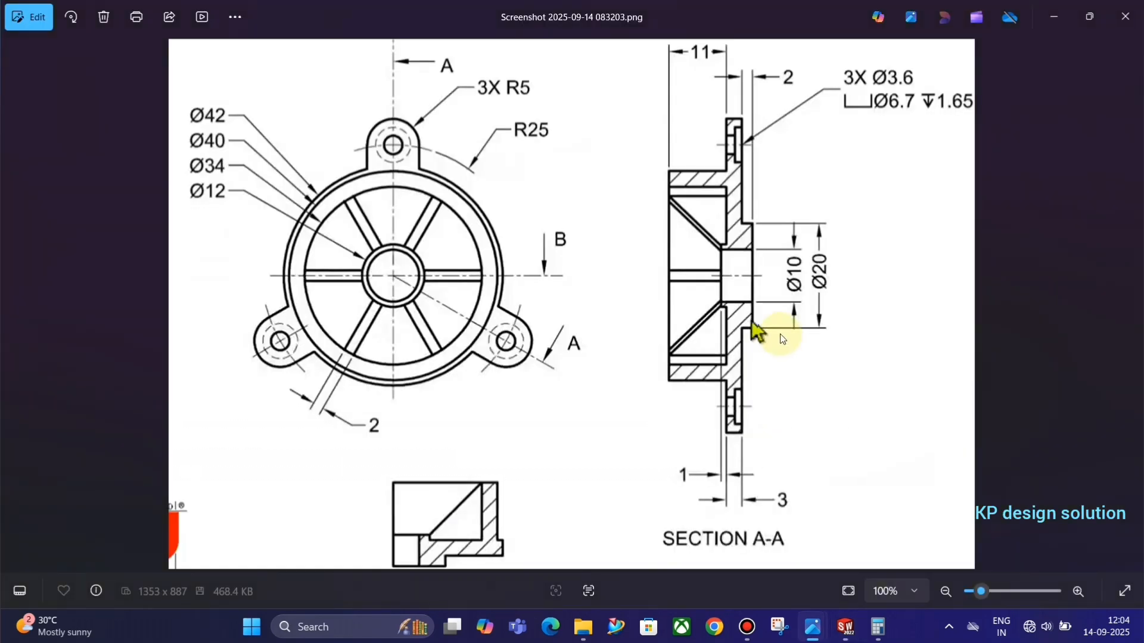
{"action": "key", "text": "alt+Tab"}
{"action": "left_click", "coordinate": [717, 407]}
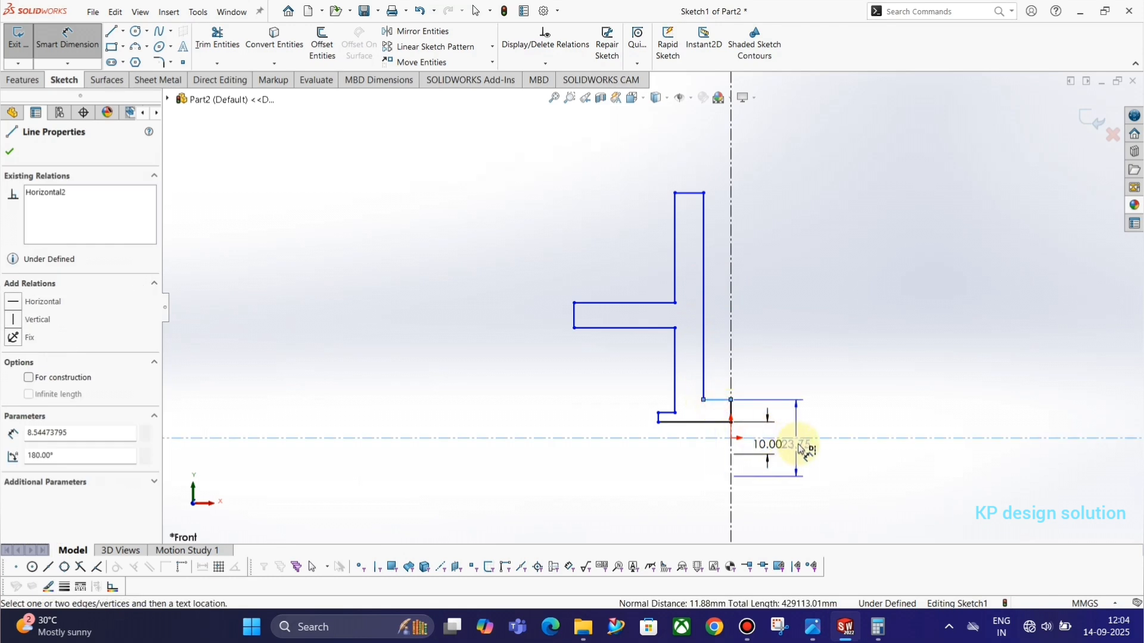
{"action": "left_click", "coordinate": [800, 447]}
{"action": "type", "text": "20"}
{"action": "key", "text": "Return"}
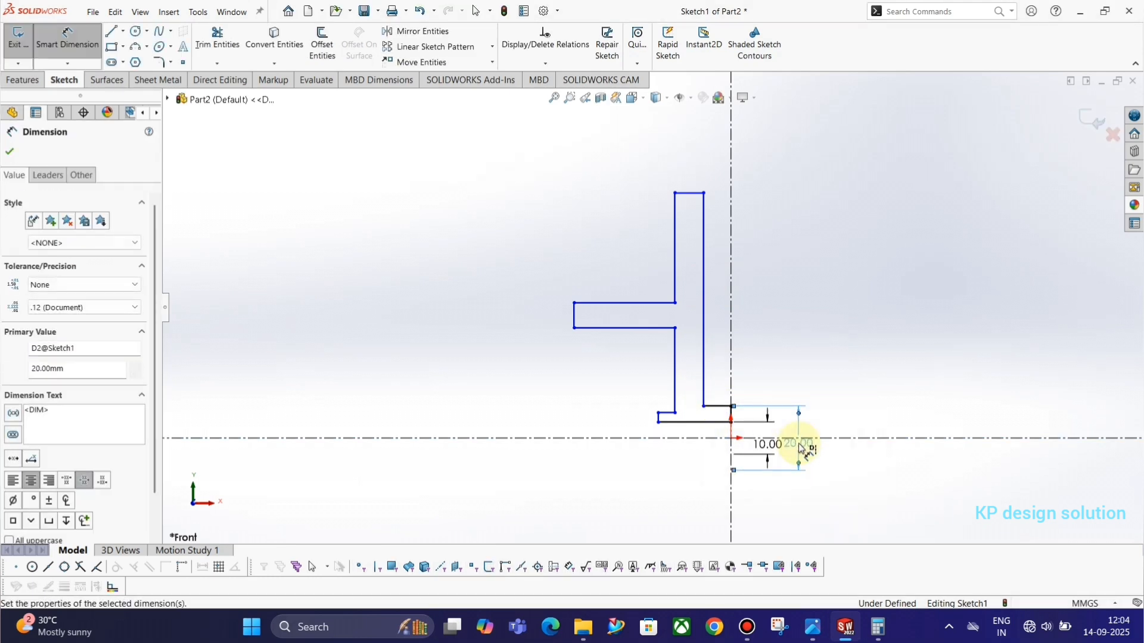
{"action": "key", "text": "alt+Tab"}
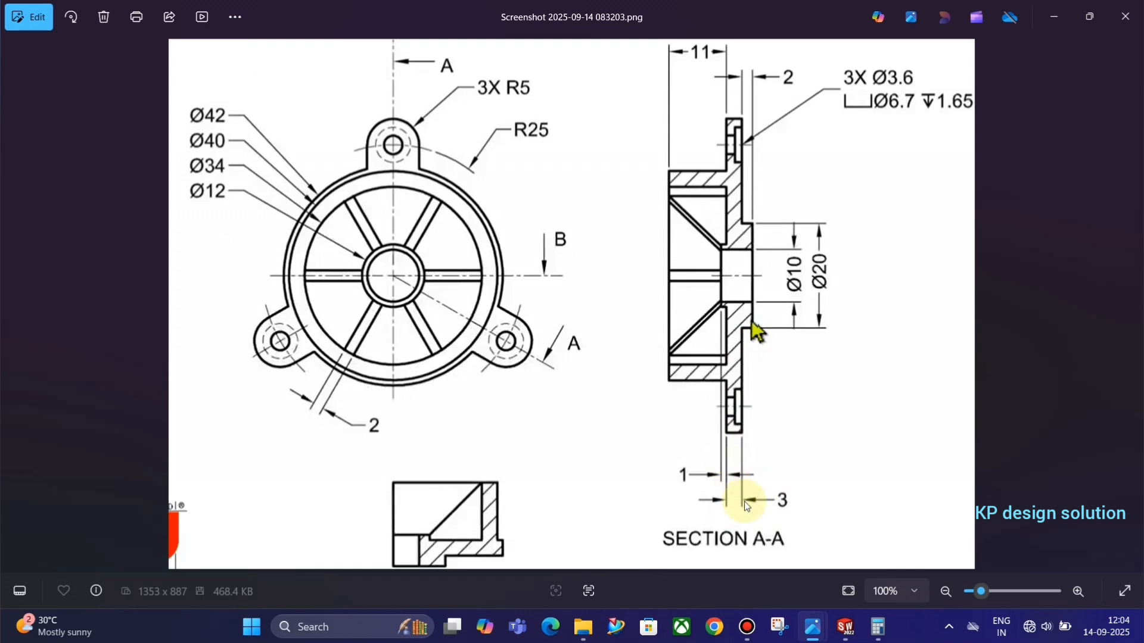
{"action": "key", "text": "alt+Tab"}
{"action": "left_click", "coordinate": [687, 190]}
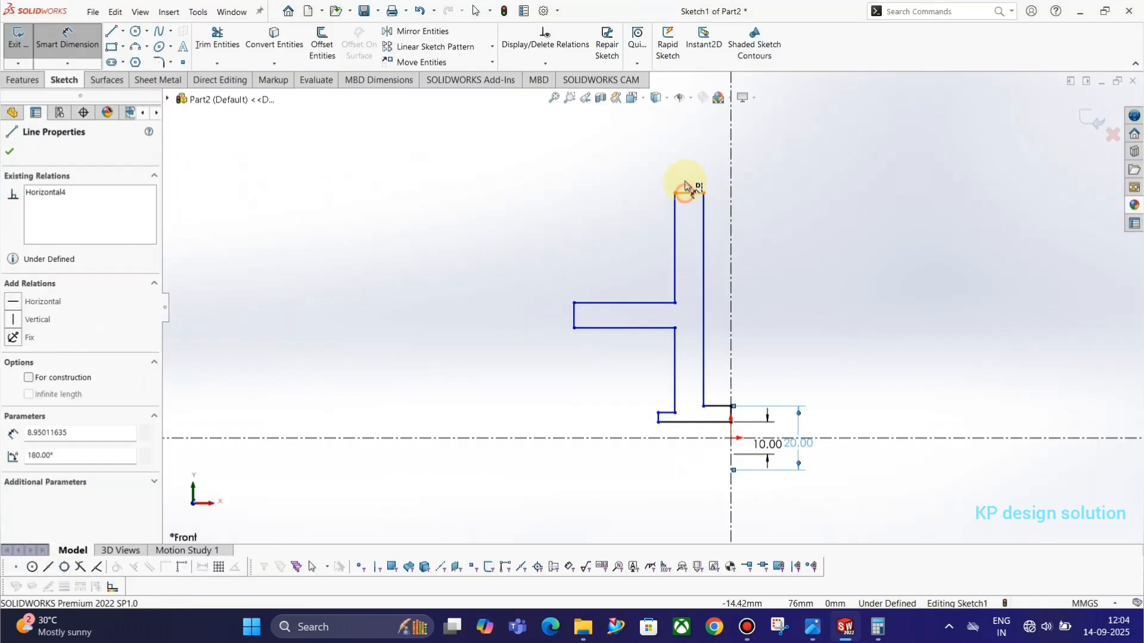
{"action": "left_click", "coordinate": [684, 173]}
{"action": "key", "text": "Escape"}
{"action": "key", "text": "Escape"}
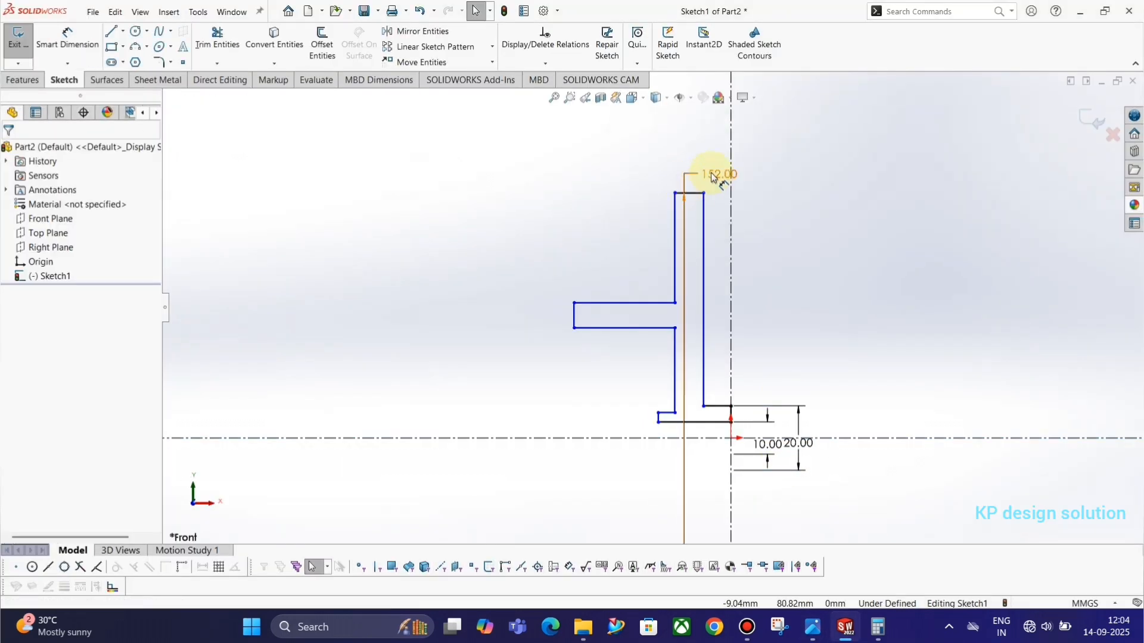
{"action": "left_click", "coordinate": [712, 174]}
{"action": "key", "text": "Delete"}
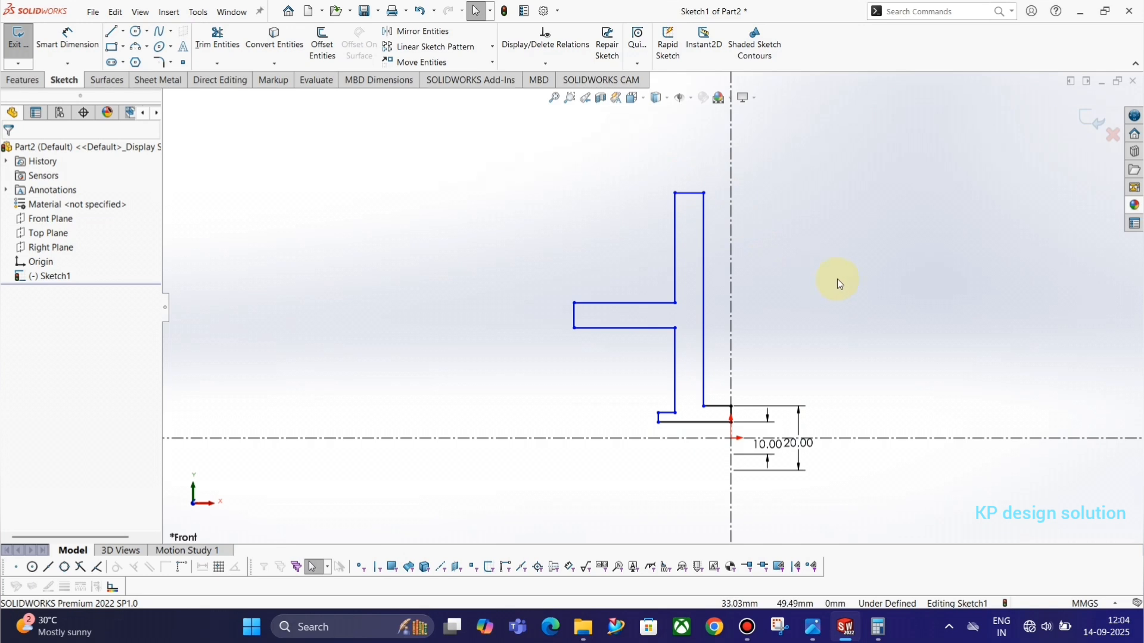
- Dimension the short outer edge of the flange as 3 mm to set its thickness
{"action": "key", "text": "d"}
{"action": "left_click", "coordinate": [691, 193]}
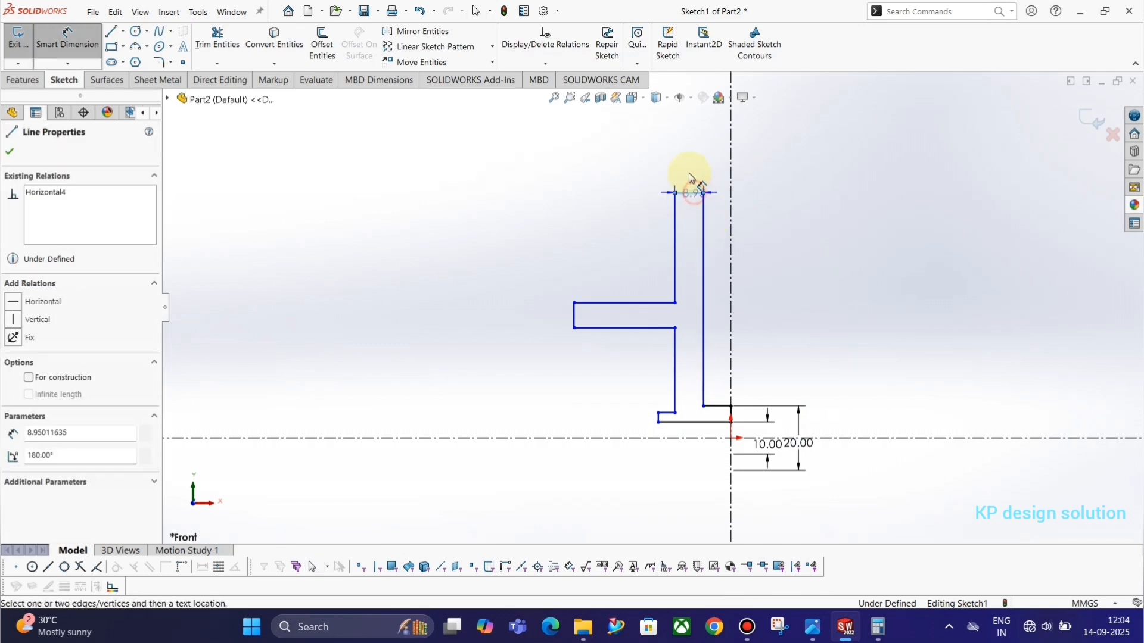
{"action": "left_click", "coordinate": [690, 173]}
{"action": "type", "text": "3.00mm"}
{"action": "key", "text": "Return"}
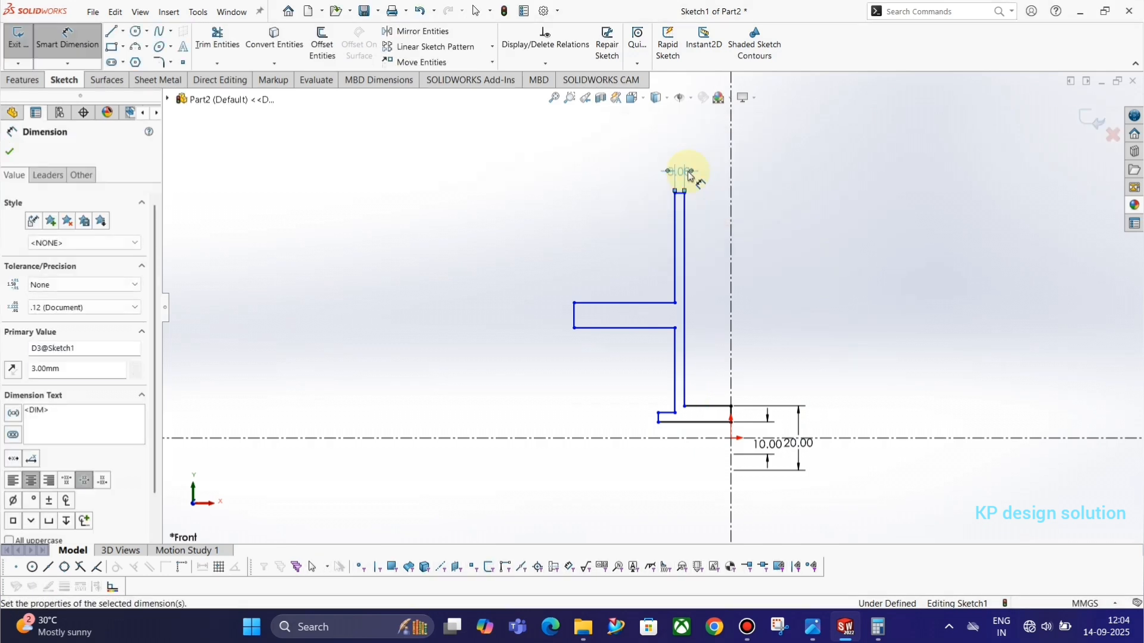
{"action": "key", "text": "alt+Tab"}
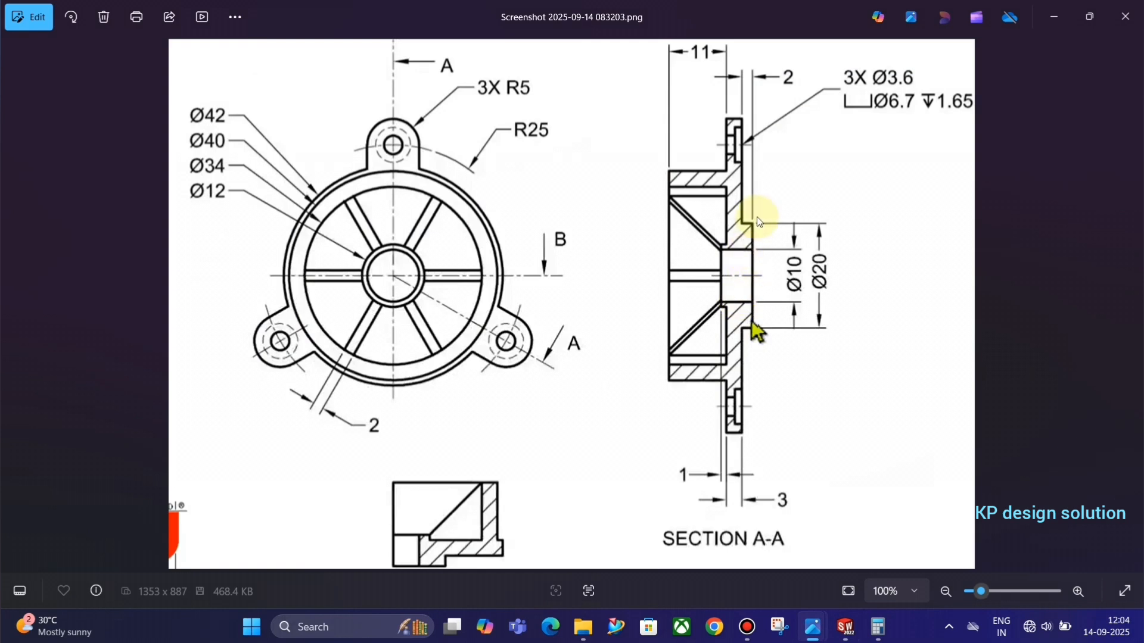
{"action": "key", "text": "alt+Tab"}
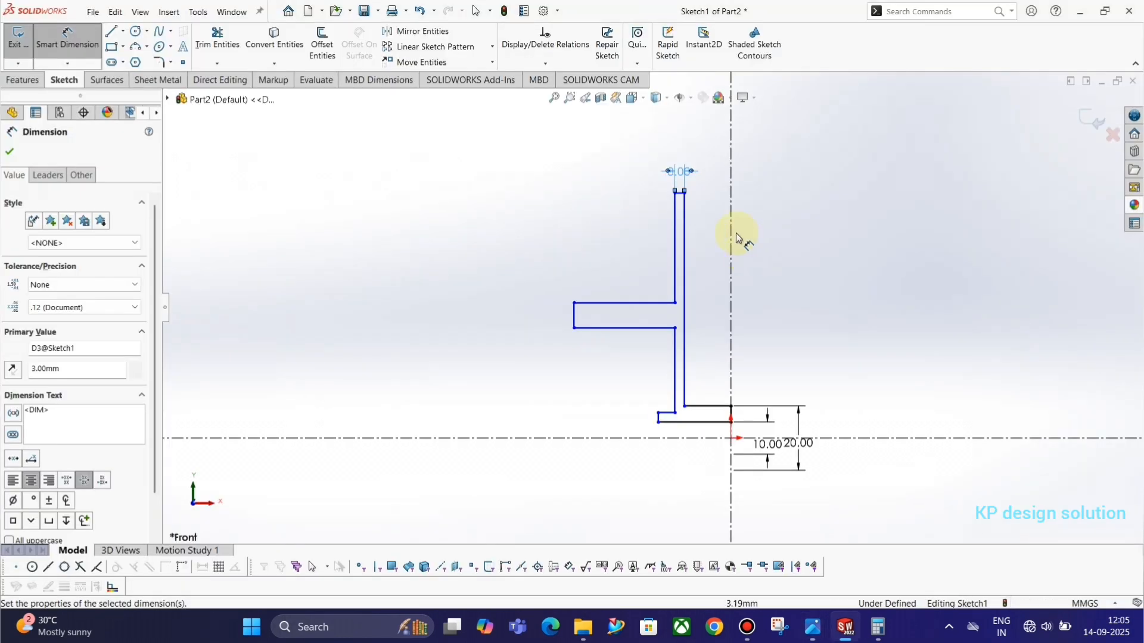
{"action": "left_click", "coordinate": [684, 309]}
{"action": "left_click", "coordinate": [733, 315]}
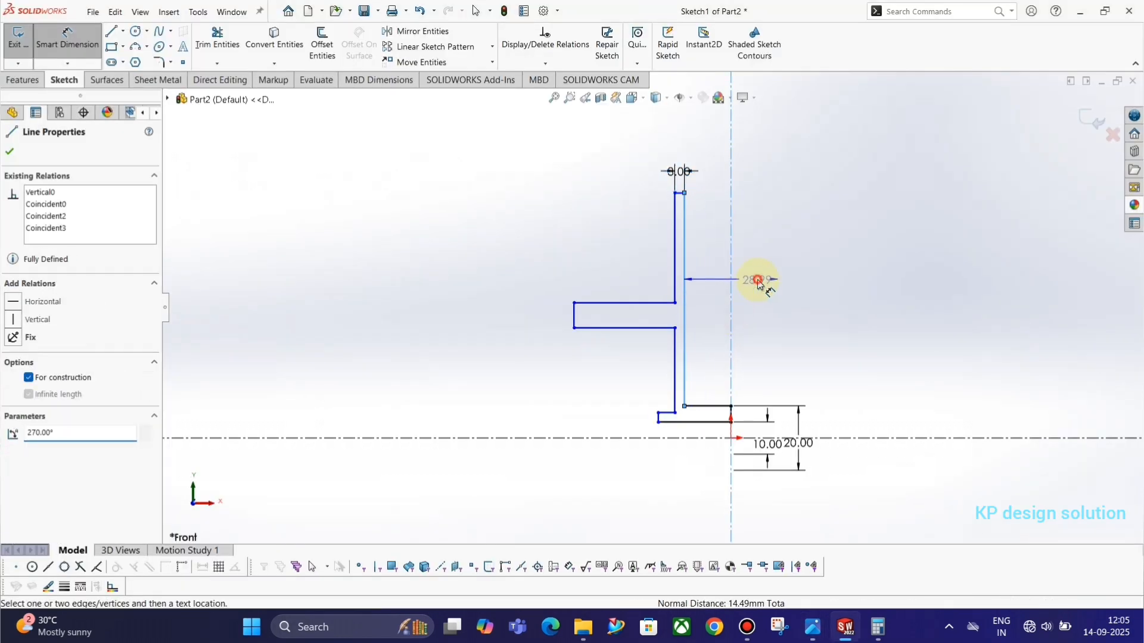
{"action": "left_click", "coordinate": [757, 282]}
{"action": "key", "text": "Return"}
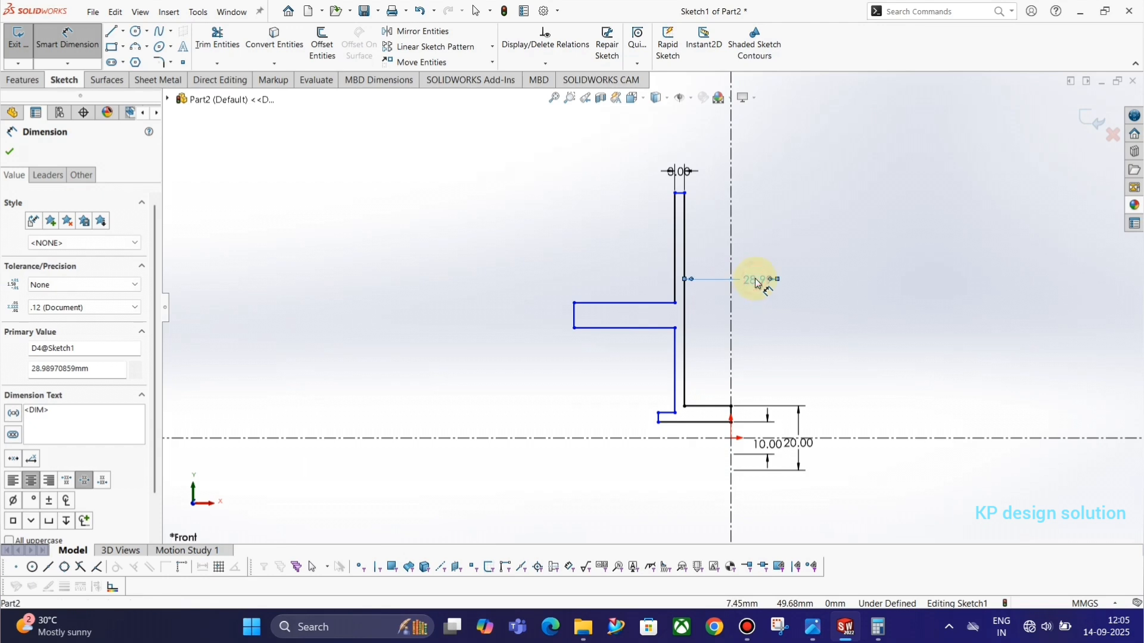
{"action": "key", "text": "Delete"}
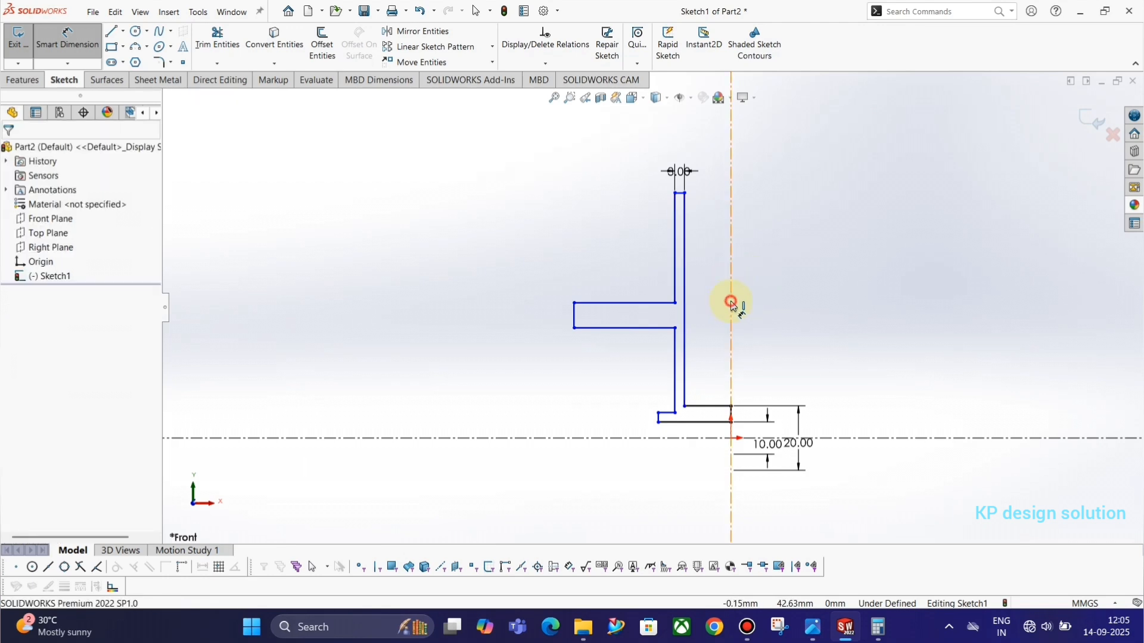
- Dimension the flange's front face 2 mm from the vertical centerline and place the dimension clear above the profile
{"action": "left_click", "coordinate": [732, 304]}
{"action": "left_click", "coordinate": [685, 295]}
{"action": "left_click", "coordinate": [706, 211]}
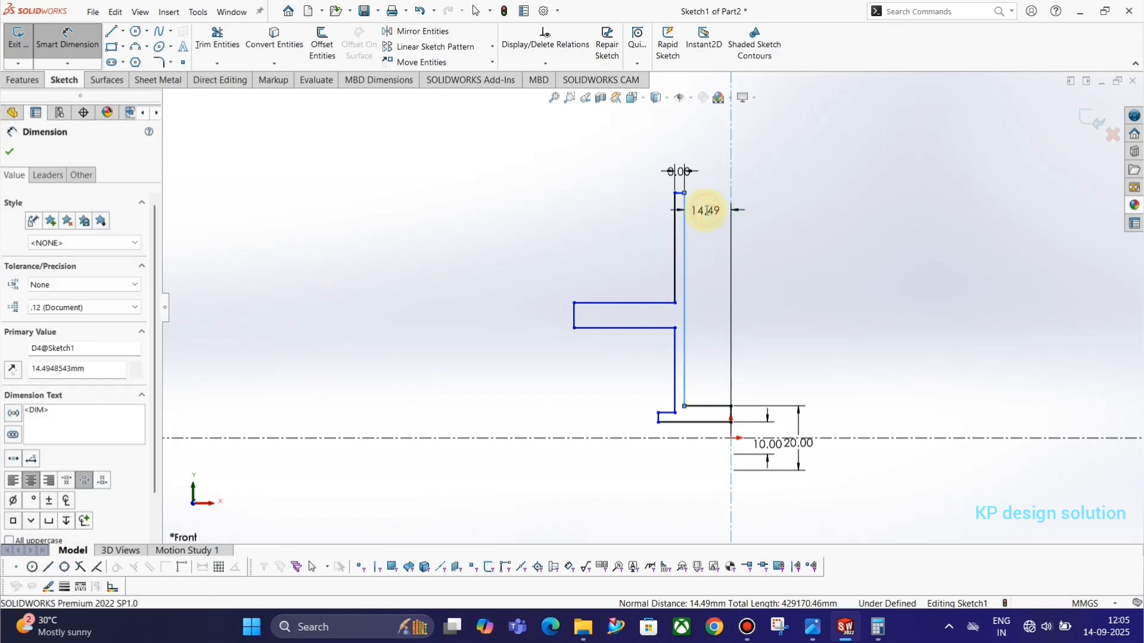
{"action": "type", "text": "2"}
{"action": "key", "text": "Return"}
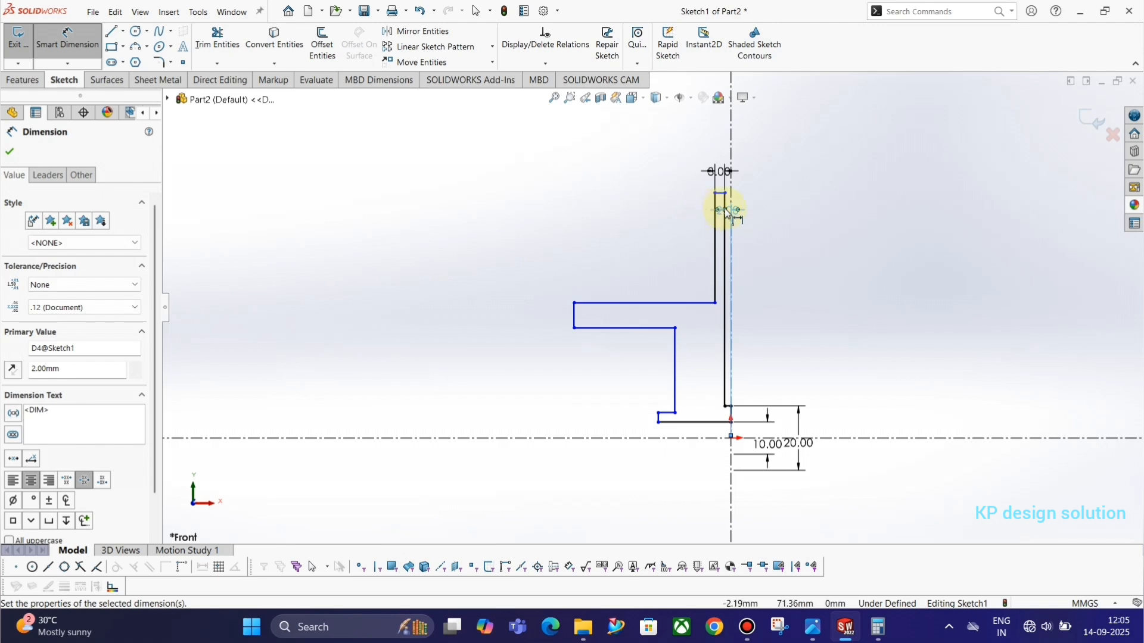
{"action": "key", "text": "Escape"}
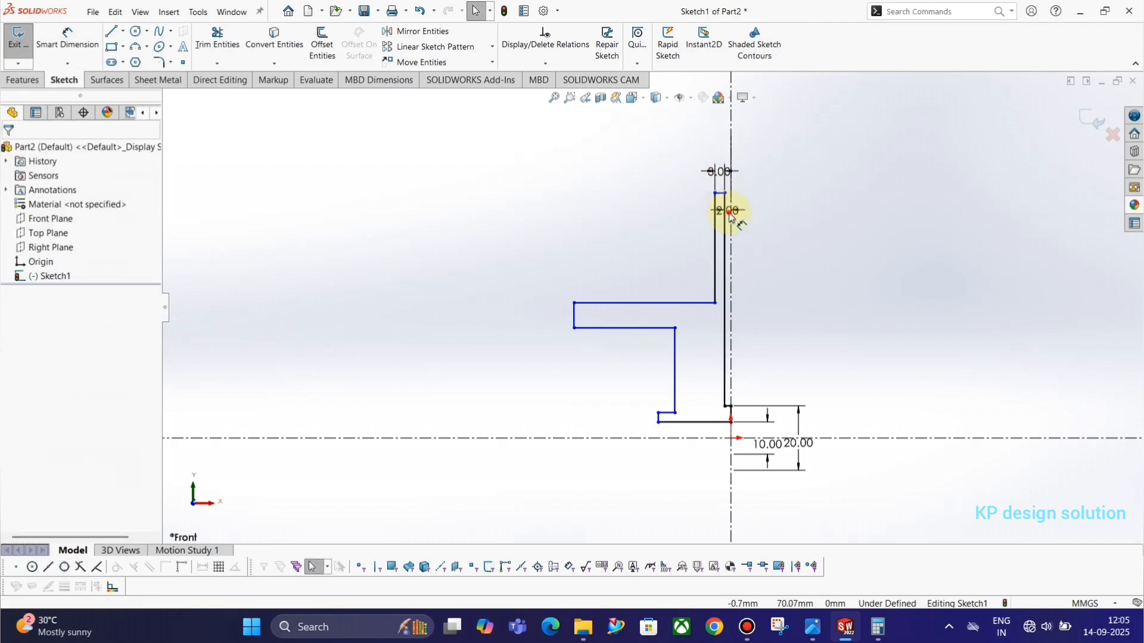
{"action": "left_click_drag", "start_coordinate": [731, 216], "coordinate": [723, 140]}
{"action": "left_click", "coordinate": [816, 230]}
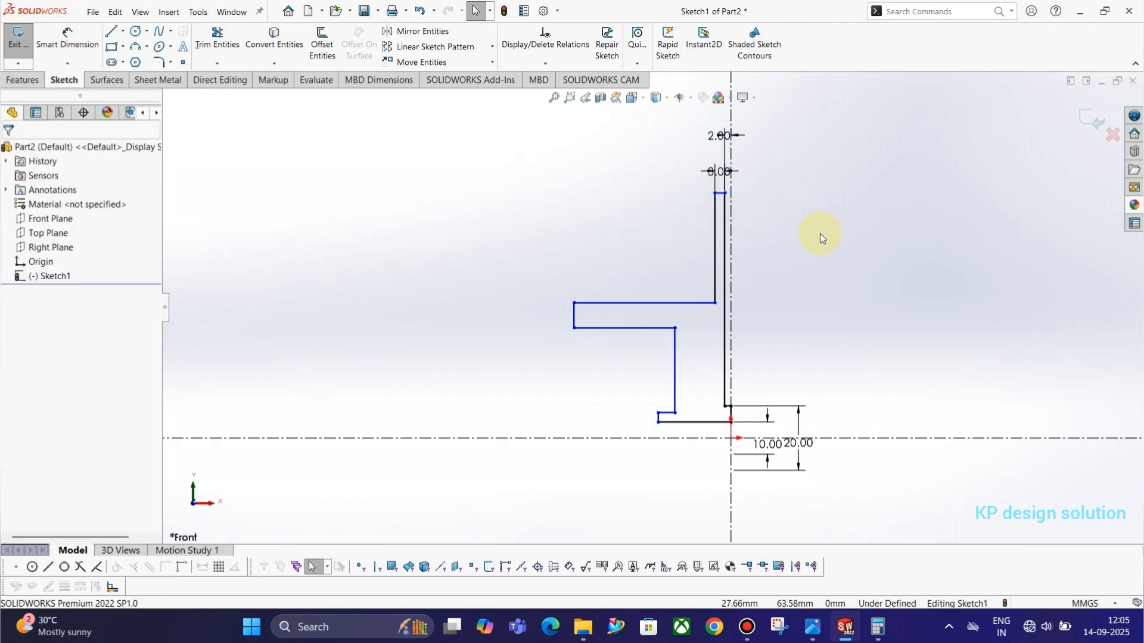
- Check the reference drawing and dimension the rim's end edge 11 mm from the flange's back face
{"action": "key", "text": "alt+Tab"}
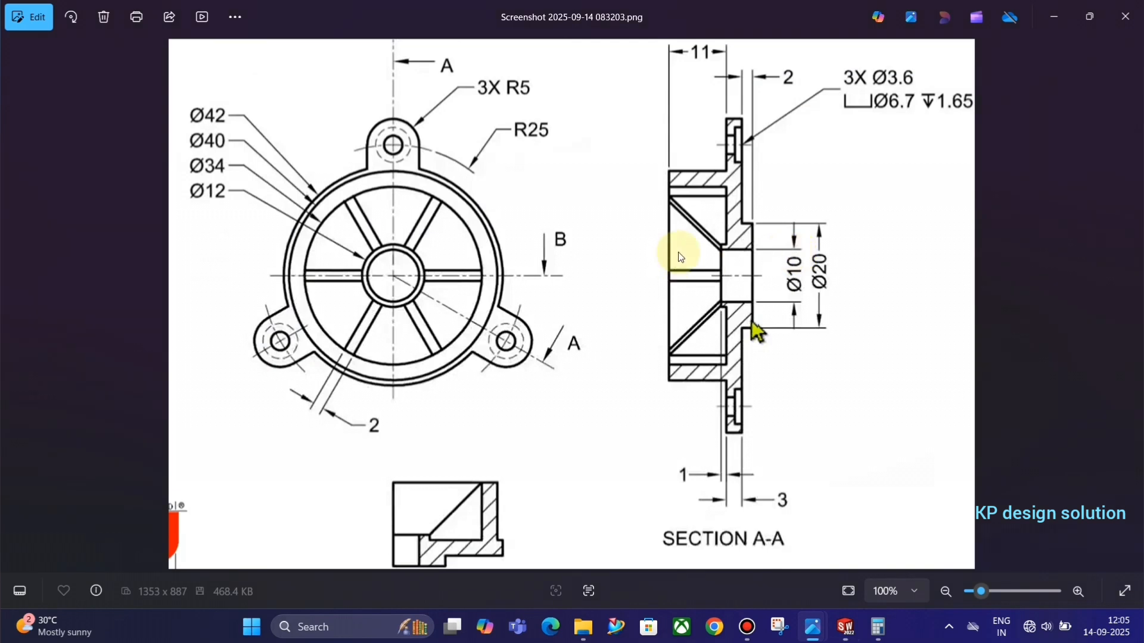
{"action": "key", "text": "alt+Tab"}
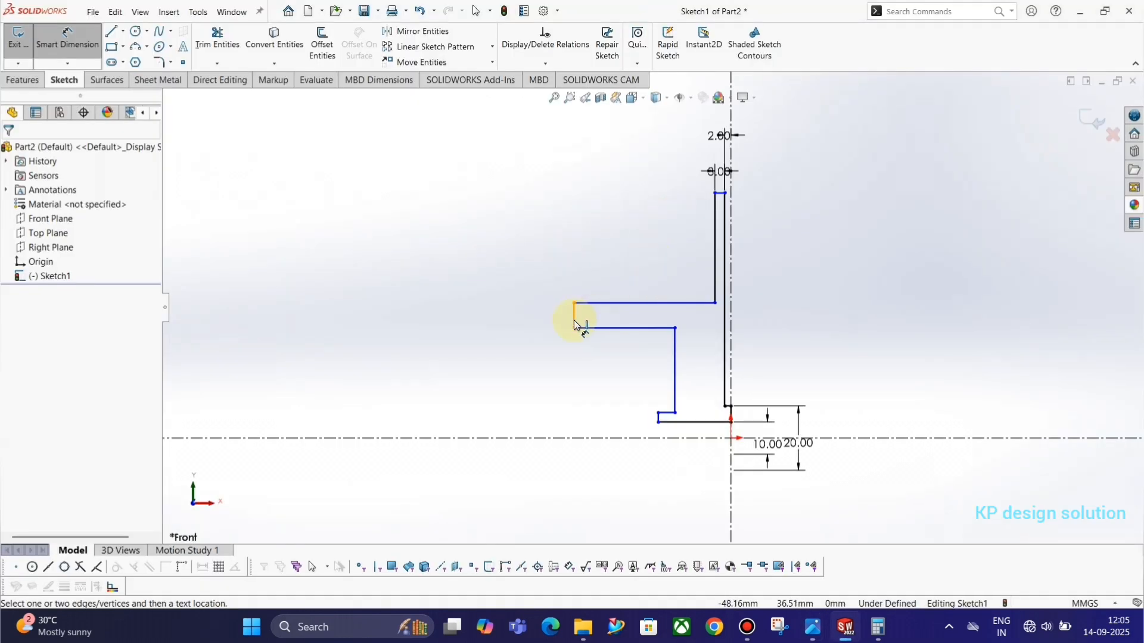
{"action": "left_click", "coordinate": [573, 317]}
{"action": "left_click", "coordinate": [713, 280]}
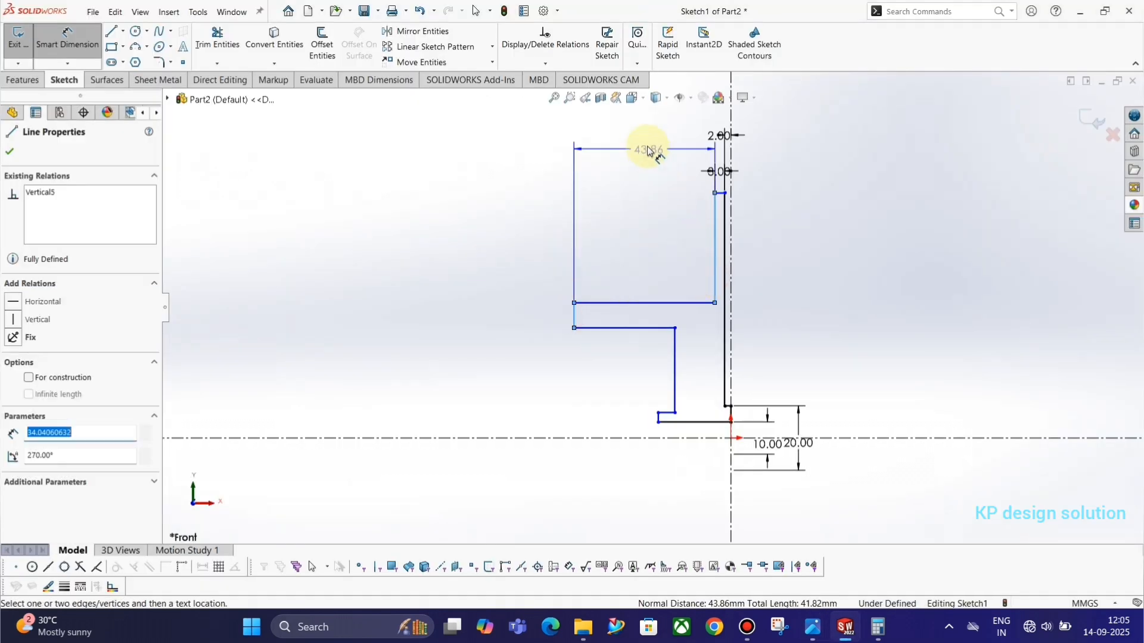
{"action": "left_click", "coordinate": [651, 149]}
{"action": "type", "text": "11"}
{"action": "key", "text": "Return"}
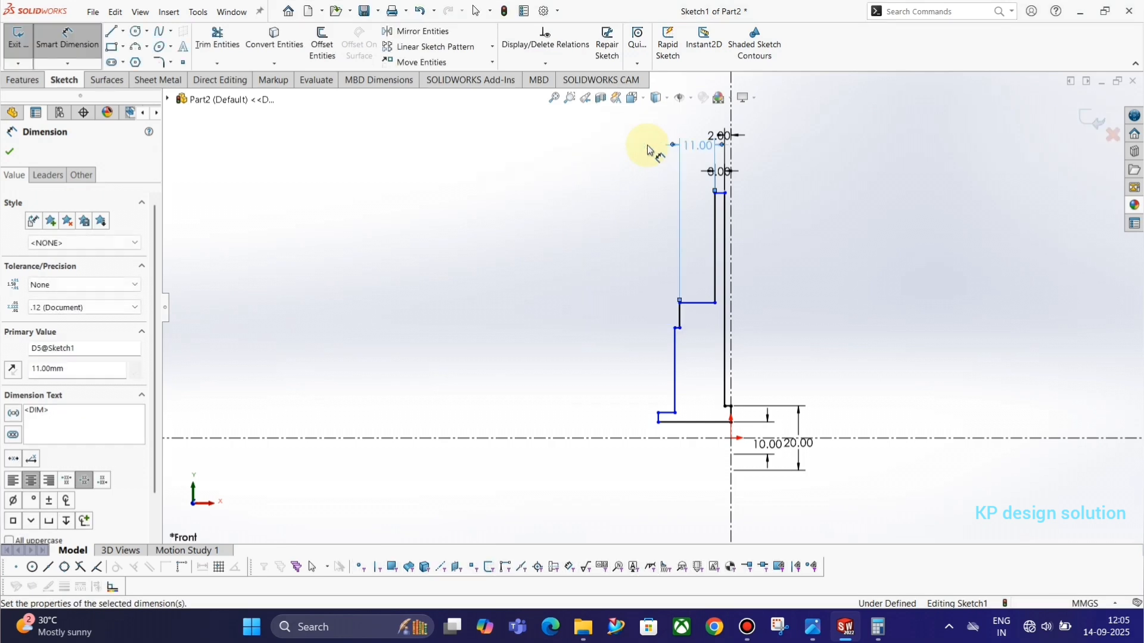
- Reposition the vertical edge between rim and hub to about 2 mm behind the flange's back face
{"action": "key", "text": "alt+Tab"}
{"action": "key", "text": "alt+Tab"}
{"action": "key", "text": "Escape"}
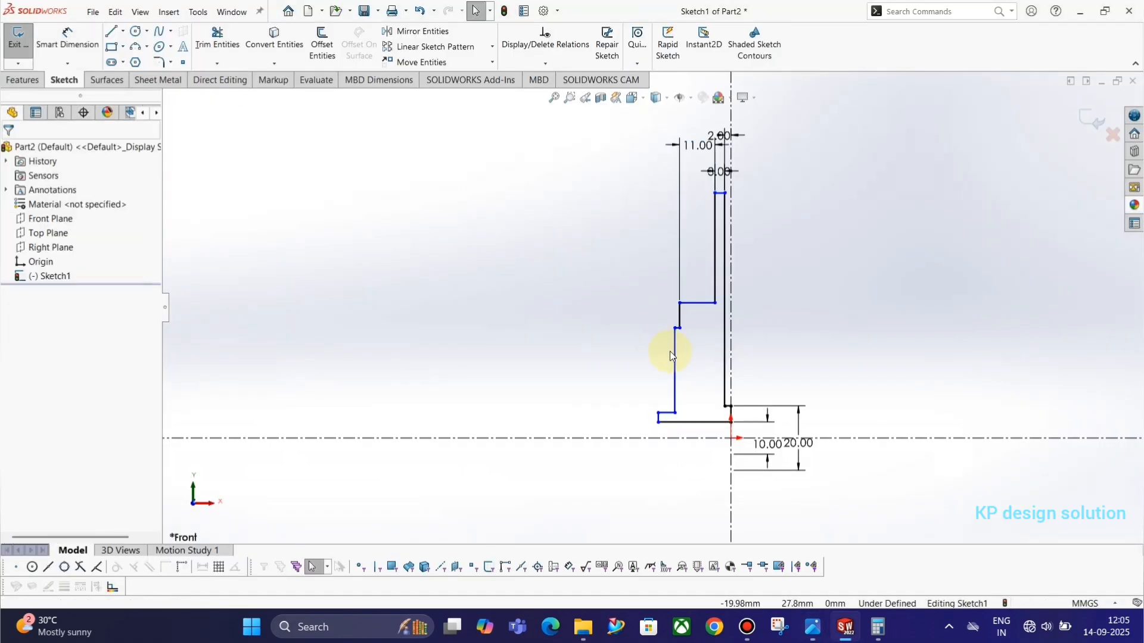
{"action": "left_click_drag", "start_coordinate": [683, 355], "coordinate": [715, 359]}
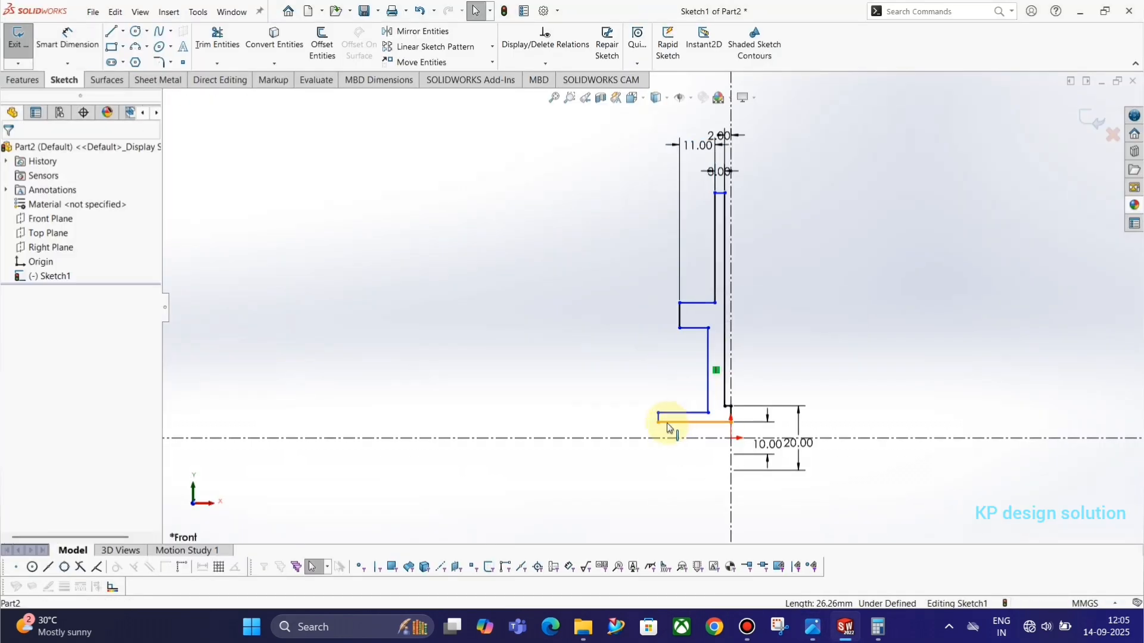
- Add a vertical relation to the short end edge of the hub step
{"action": "mouse_move", "coordinate": [661, 426]}
{"action": "left_mouse_down"}
{"action": "mouse_move", "coordinate": [710, 428]}
{"action": "mouse_move", "coordinate": [659, 439]}
{"action": "left_mouse_up"}
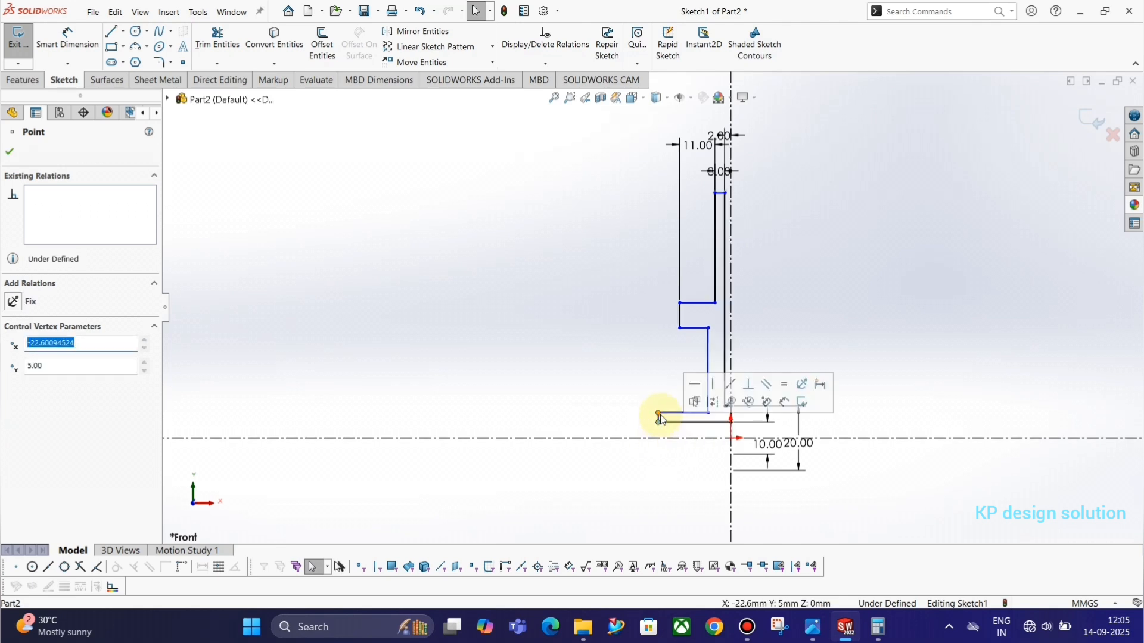
{"action": "scroll", "coordinate": [662, 423], "scroll_direction": "up", "scroll_amount": 6}
{"action": "left_click", "coordinate": [659, 344]}
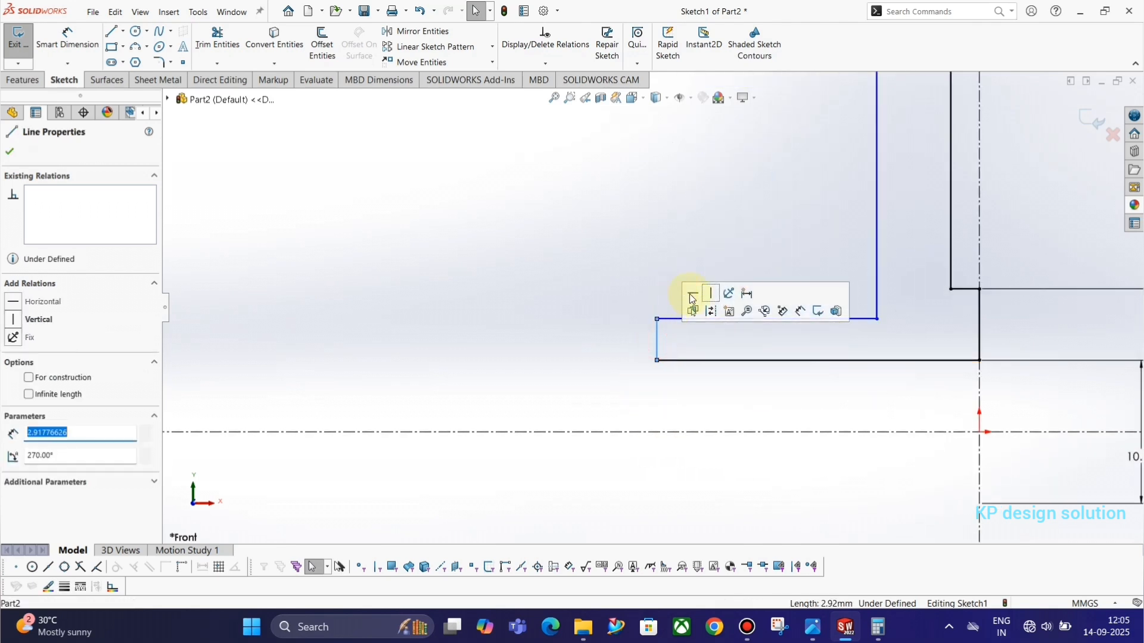
{"action": "key", "text": "Escape"}
- Reposition the hub's short end edge about 9.8 mm from the vertical centerline, projecting slightly beyond the adjoining wall edge
{"action": "left_click", "coordinate": [659, 345]}
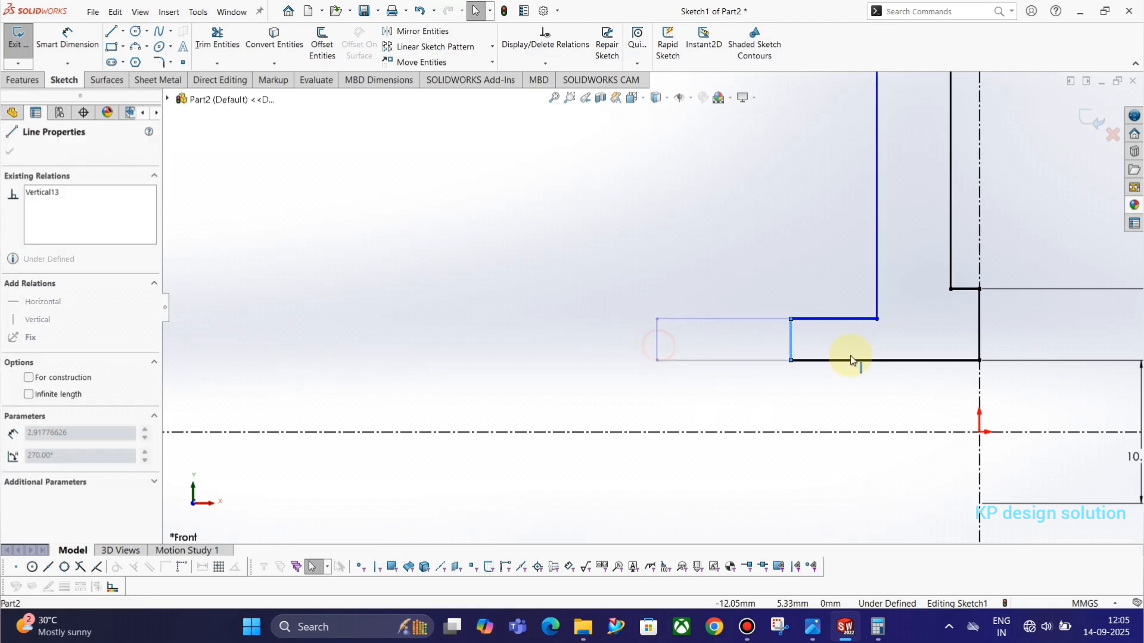
{"action": "scroll", "coordinate": [899, 350], "scroll_direction": "down", "scroll_amount": 5}
{"action": "scroll", "coordinate": [690, 322], "scroll_direction": "up", "scroll_amount": 5}
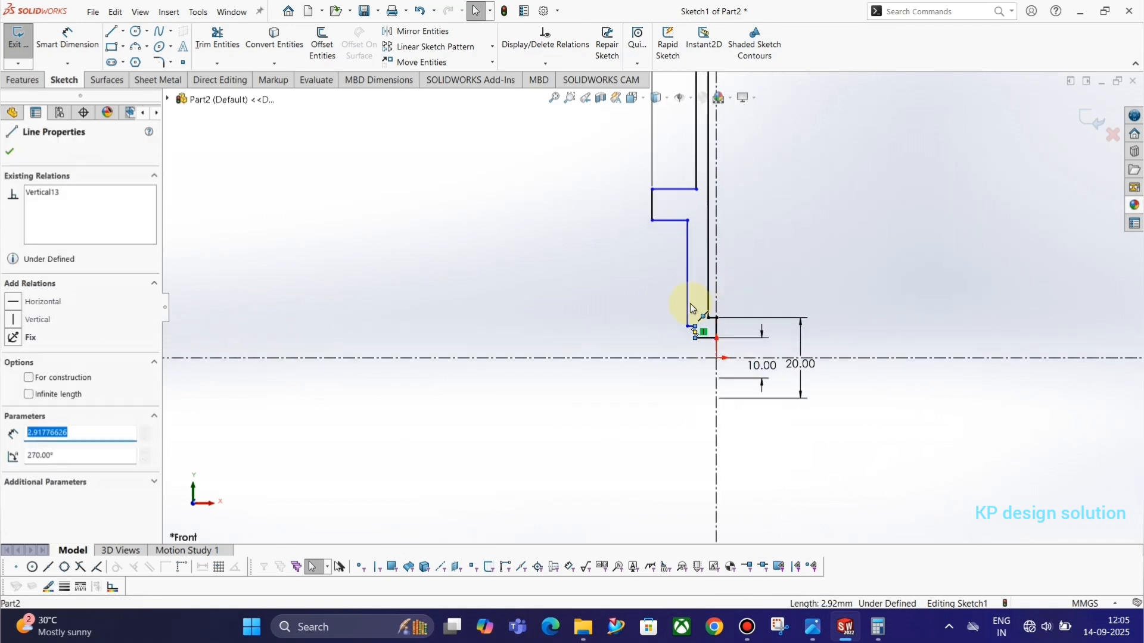
{"action": "key", "text": "Escape"}
{"action": "left_click_drag", "start_coordinate": [694, 344], "coordinate": [638, 346]}
- Check the reference drawing and make the wall edge below the rim collinear with the flange's back edge above it
{"action": "key", "text": "alt+Tab"}
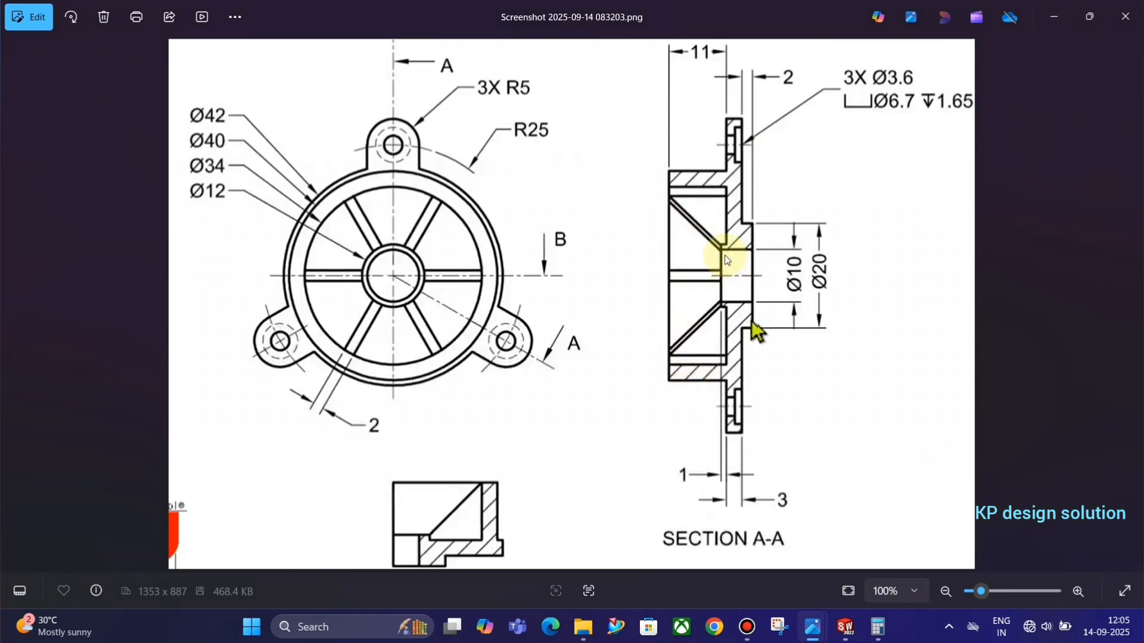
{"action": "key", "text": "alt+Tab"}
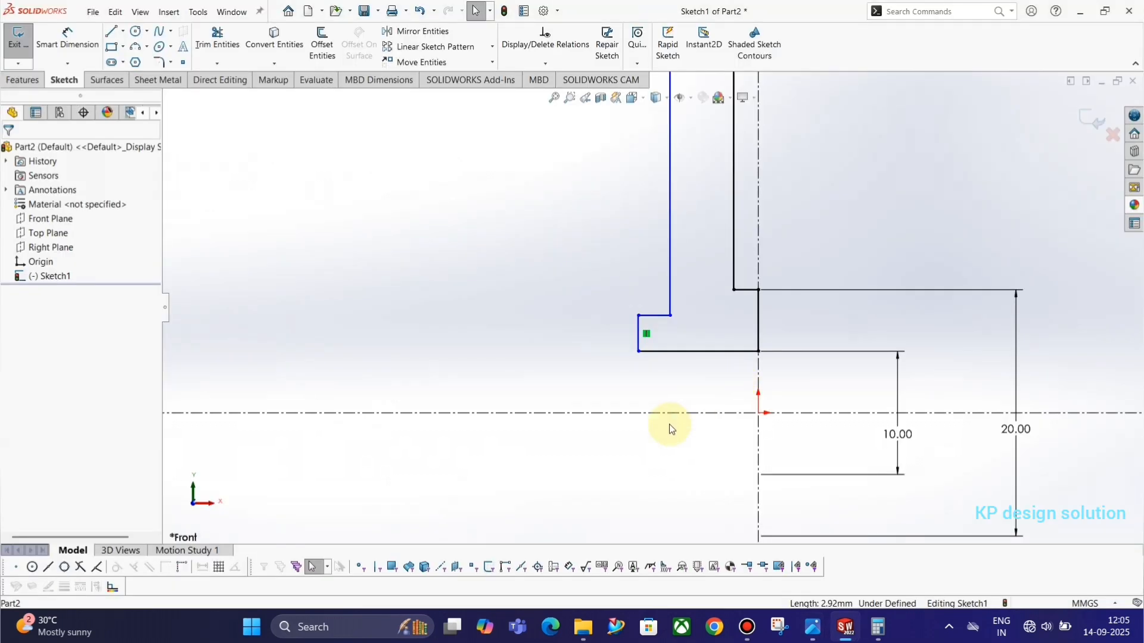
{"action": "scroll", "coordinate": [581, 359], "scroll_direction": "up", "scroll_amount": 4}
{"action": "scroll", "coordinate": [652, 312], "scroll_direction": "up", "scroll_amount": 3}
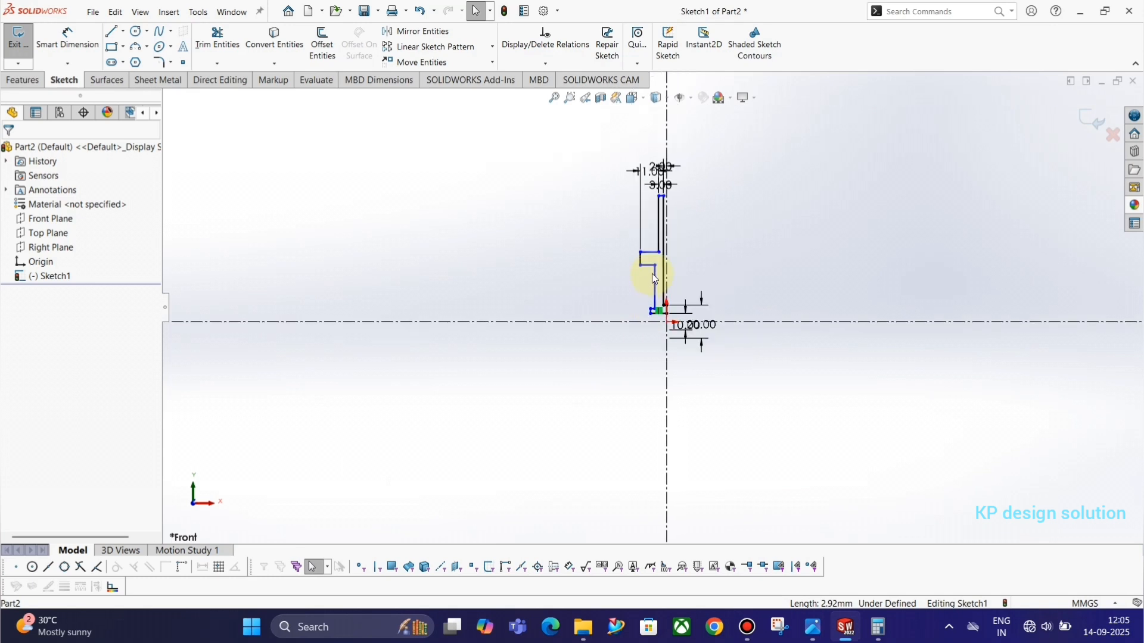
{"action": "scroll", "coordinate": [660, 259], "scroll_direction": "down", "scroll_amount": 5}
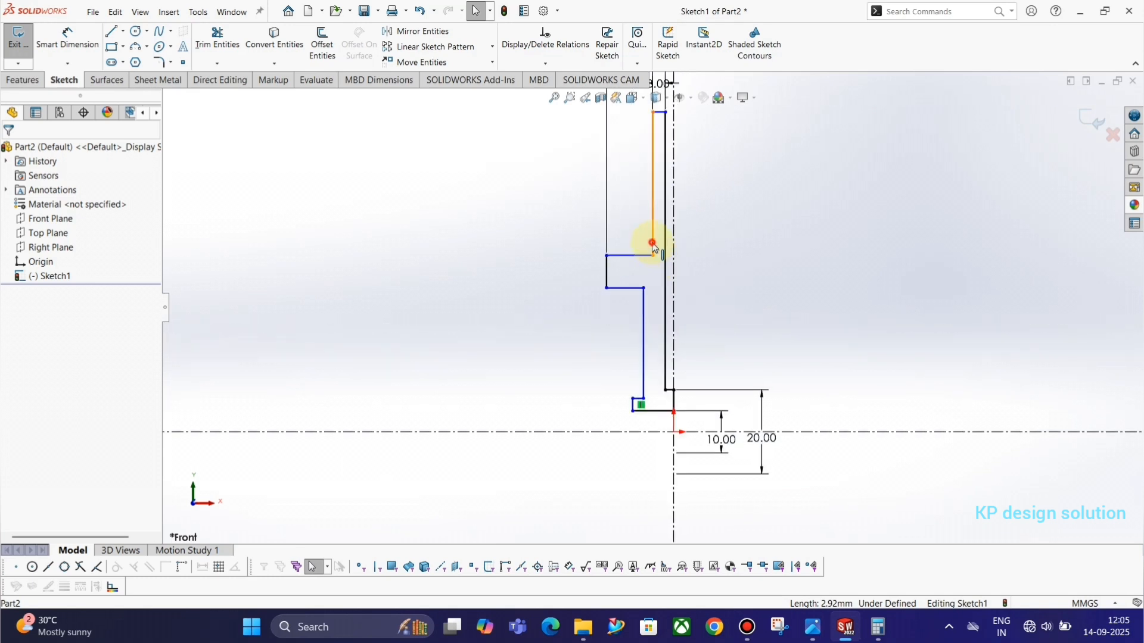
{"action": "left_click", "coordinate": [653, 241]}
{"action": "left_click", "coordinate": [643, 320], "text": "ctrl"}
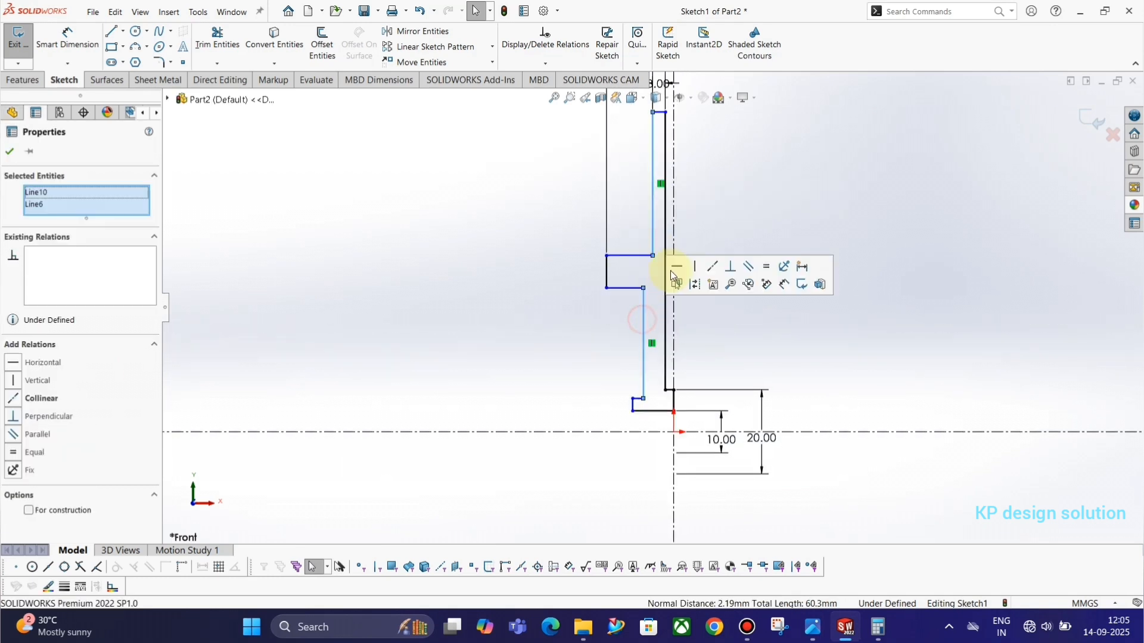
{"action": "left_click", "coordinate": [715, 269]}
{"action": "left_click", "coordinate": [759, 369]}
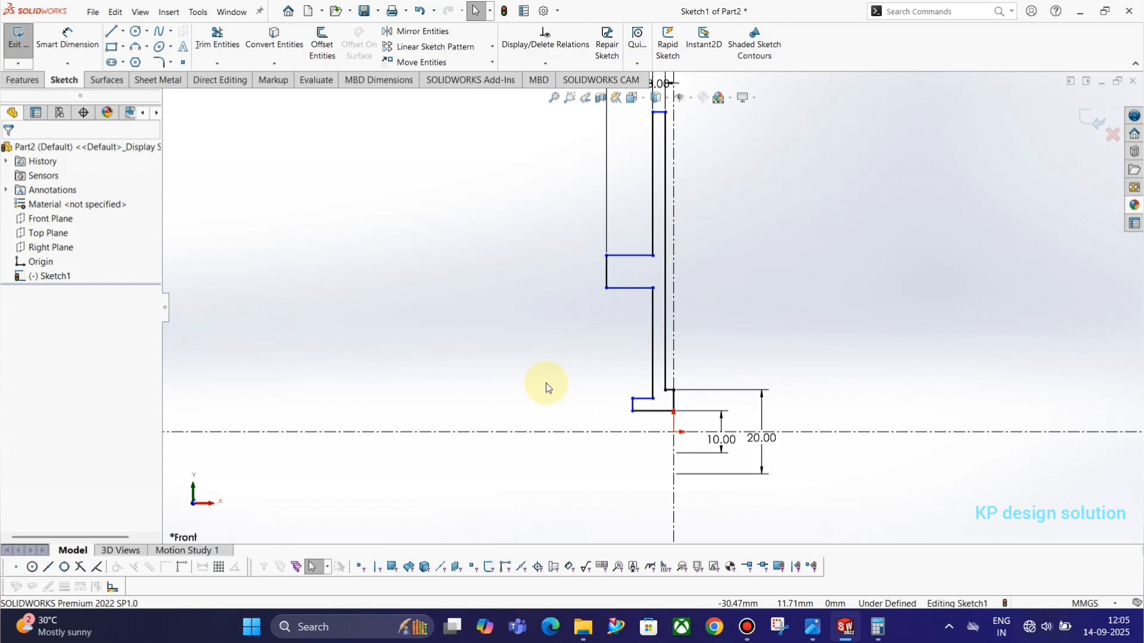
- Dimension the hub step's projection beyond the collinear wall edge as 1 mm
{"action": "right_click_drag", "start_coordinate": [546, 382], "coordinate": [552, 274]}
{"action": "left_click", "coordinate": [653, 392]}
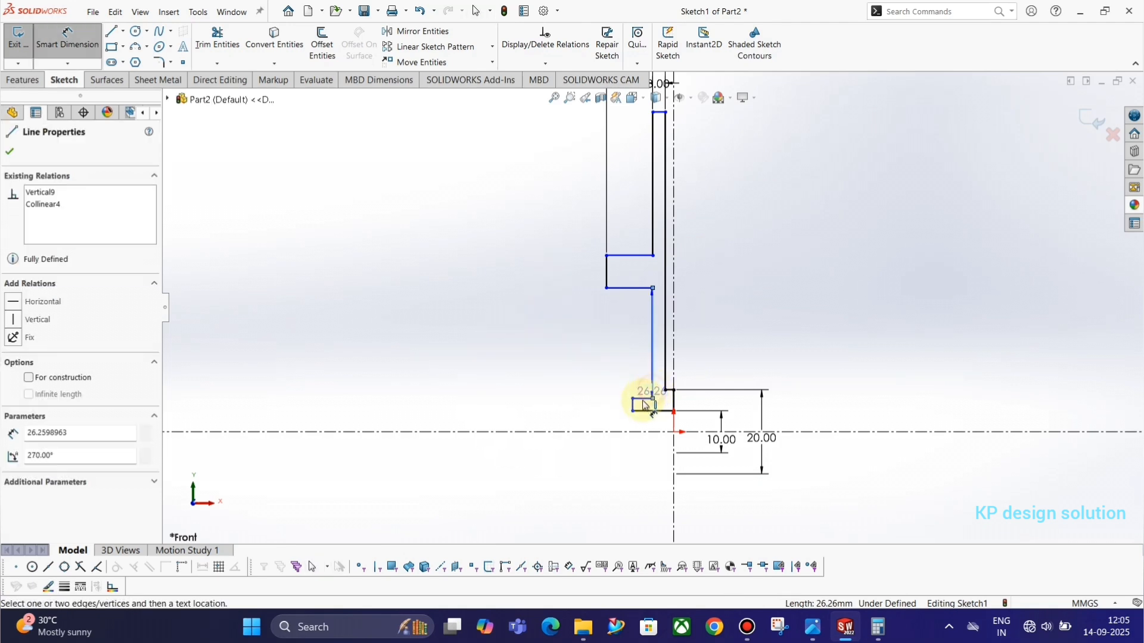
{"action": "left_click", "coordinate": [632, 398]}
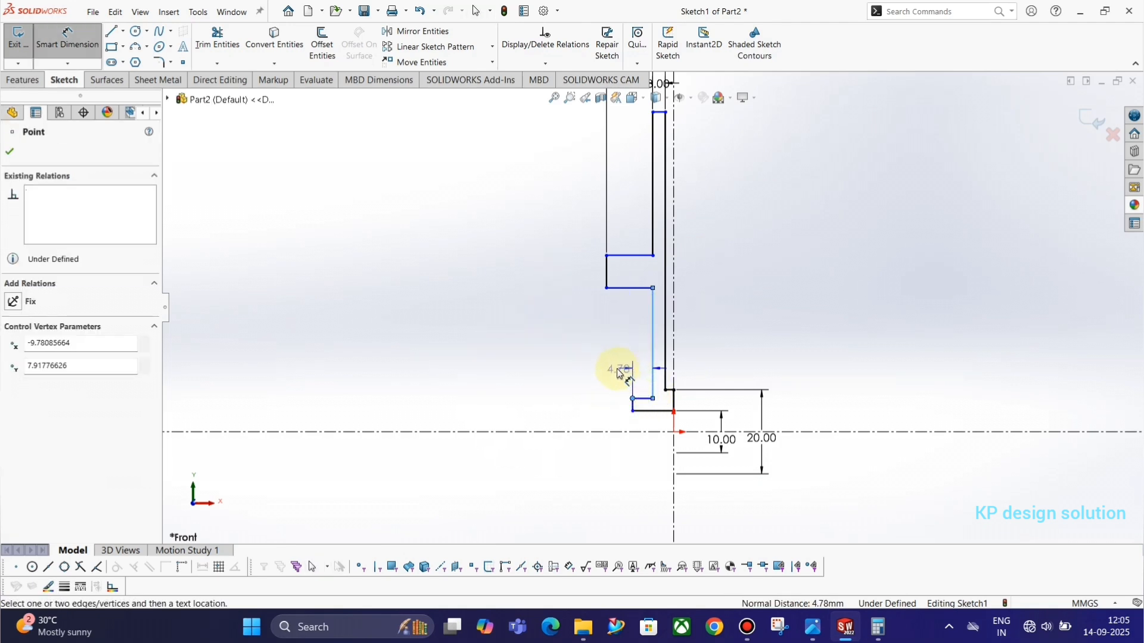
{"action": "left_click", "coordinate": [620, 373]}
{"action": "type", "text": "1"}
{"action": "key", "text": "Return"}
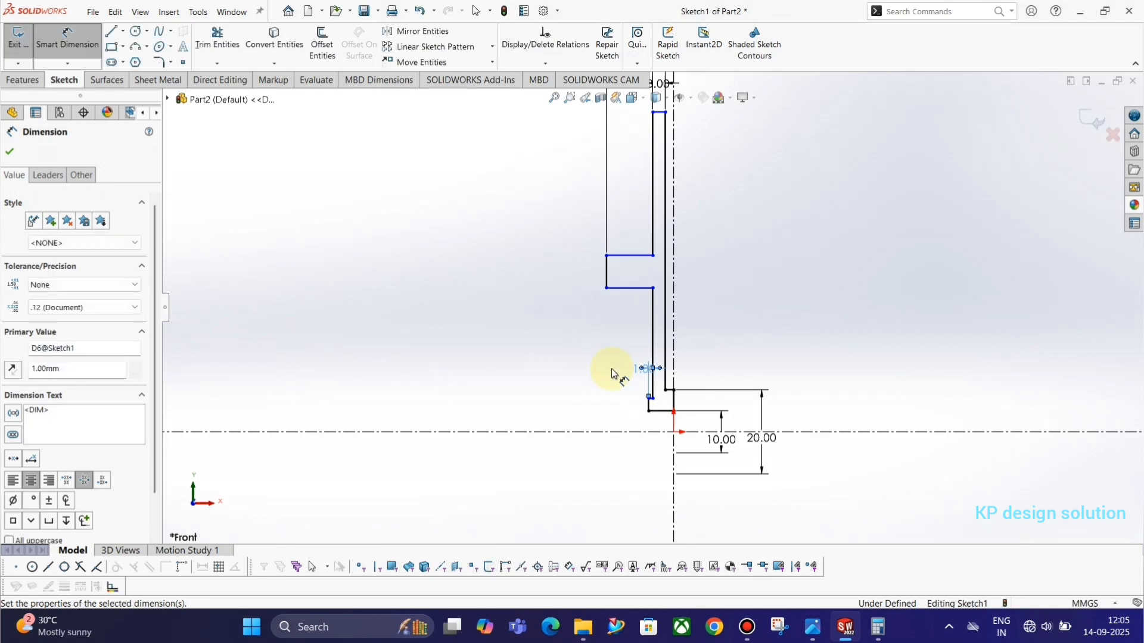
- Consult the reference drawing and dimension the hub step's outer corner across the horizontal centerline as a 12 mm diameter
{"action": "left_click", "coordinate": [674, 339]}
{"action": "scroll", "coordinate": [685, 359], "scroll_direction": "up", "scroll_amount": 1}
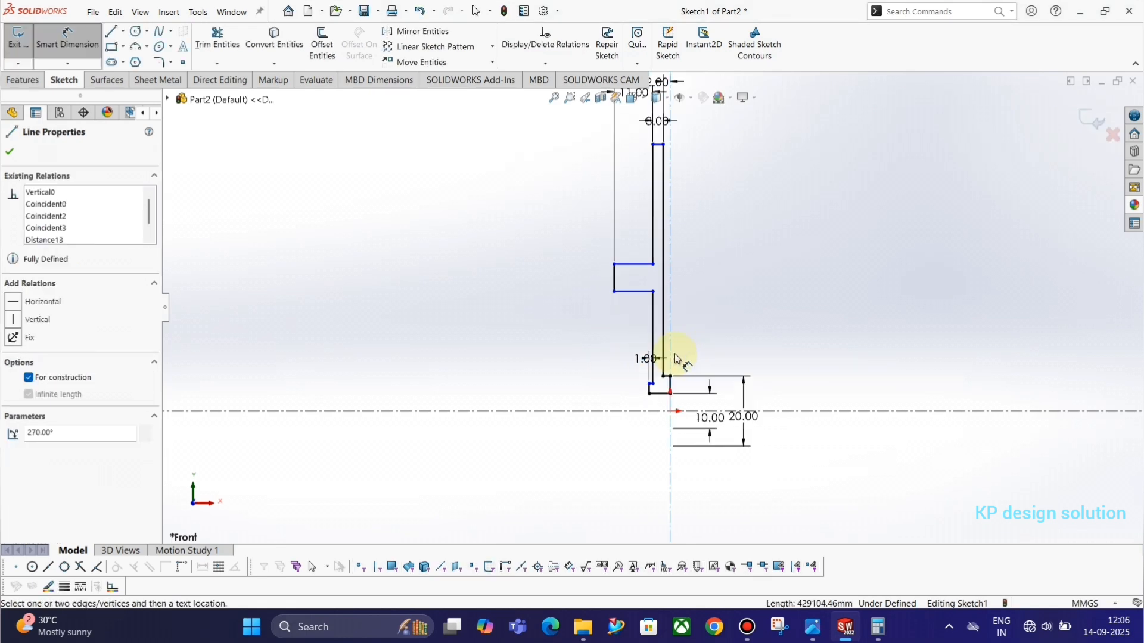
{"action": "scroll", "coordinate": [667, 381], "scroll_direction": "down", "scroll_amount": 3}
{"action": "key", "text": "alt+Tab"}
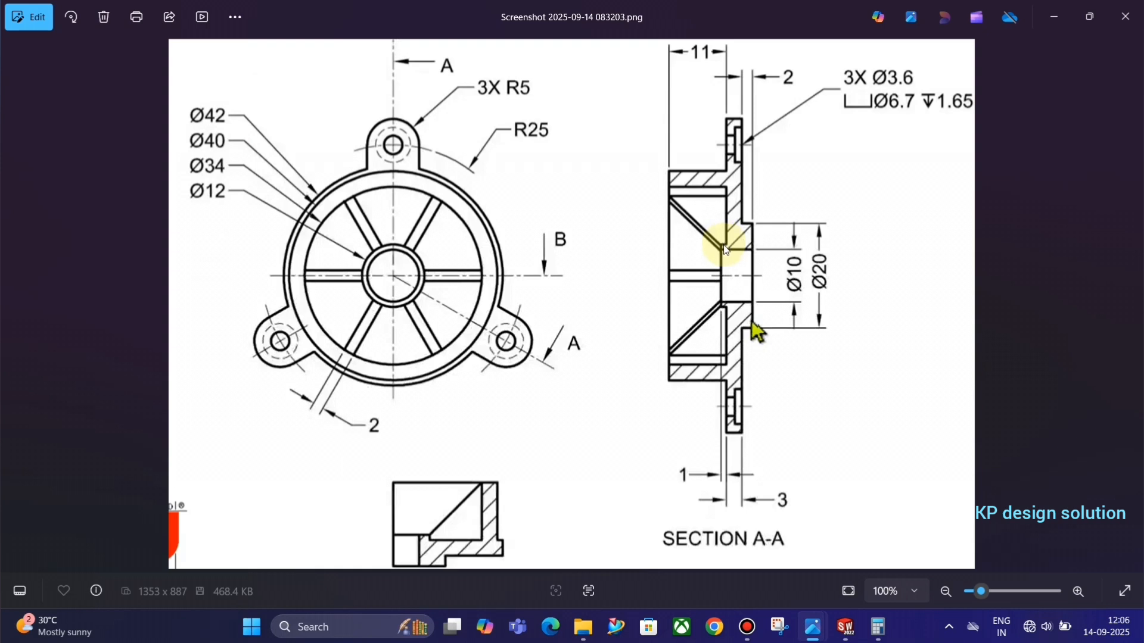
{"action": "key", "text": "alt+Tab"}
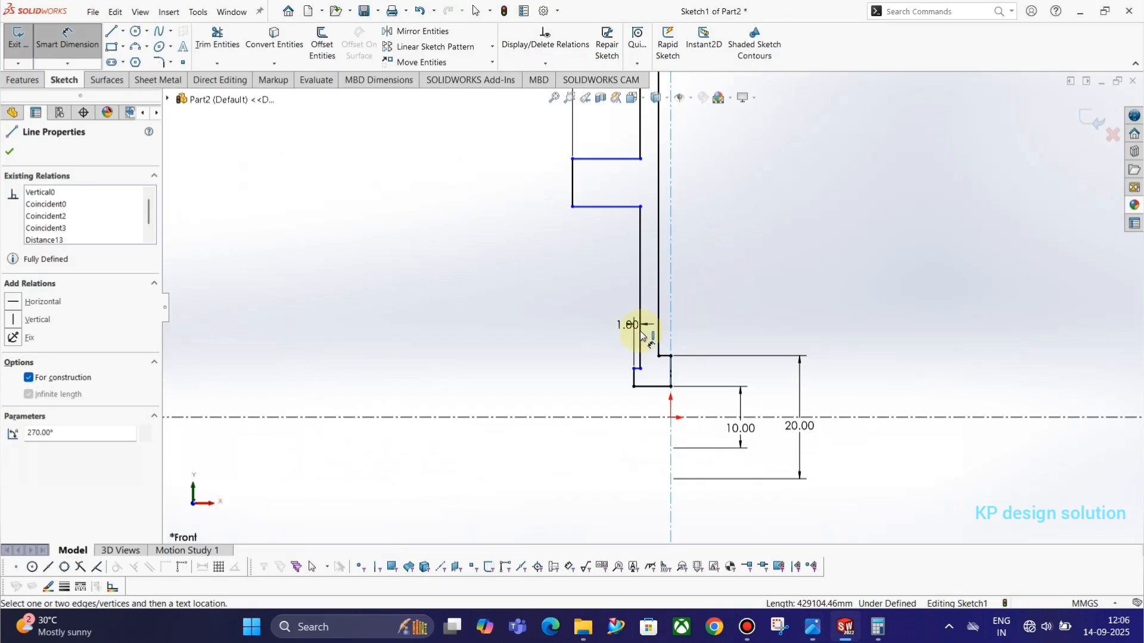
{"action": "left_click", "coordinate": [635, 368]}
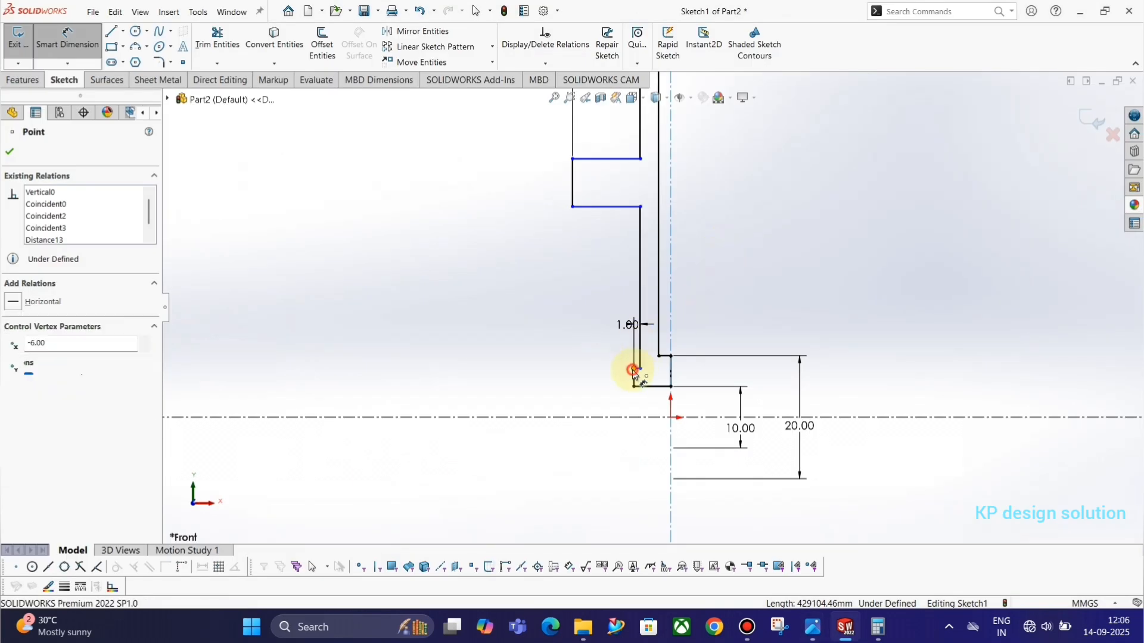
{"action": "left_click", "coordinate": [642, 420]}
{"action": "left_click", "coordinate": [675, 247]}
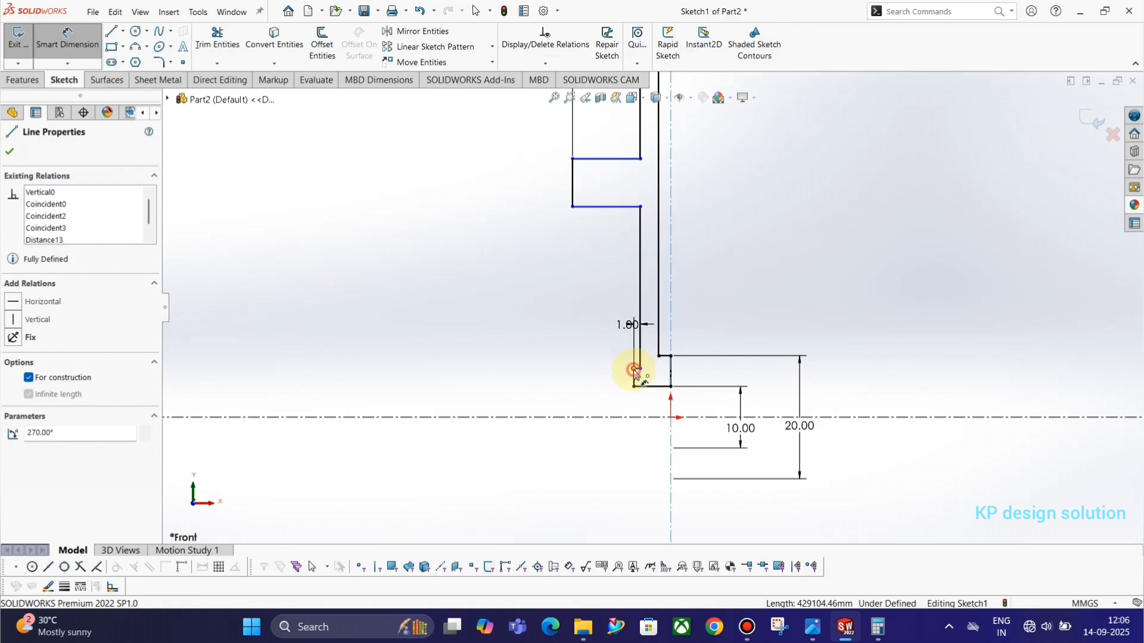
{"action": "left_click", "coordinate": [636, 369]}
{"action": "left_click", "coordinate": [636, 418]}
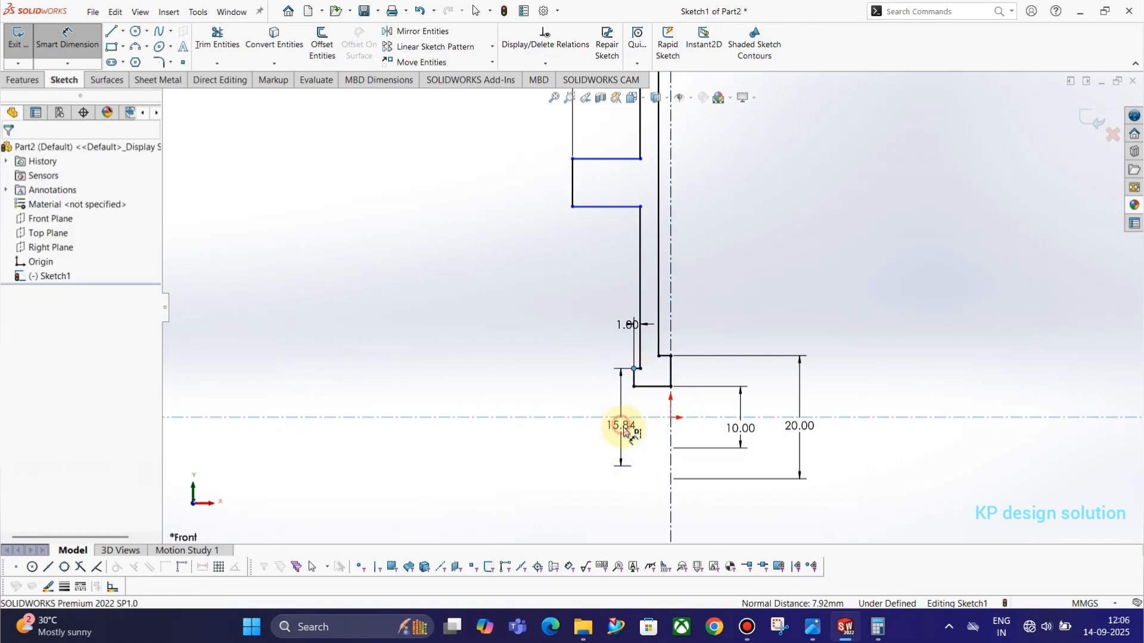
{"action": "left_click", "coordinate": [621, 427]}
{"action": "type", "text": "12"}
{"action": "key", "text": "Return"}
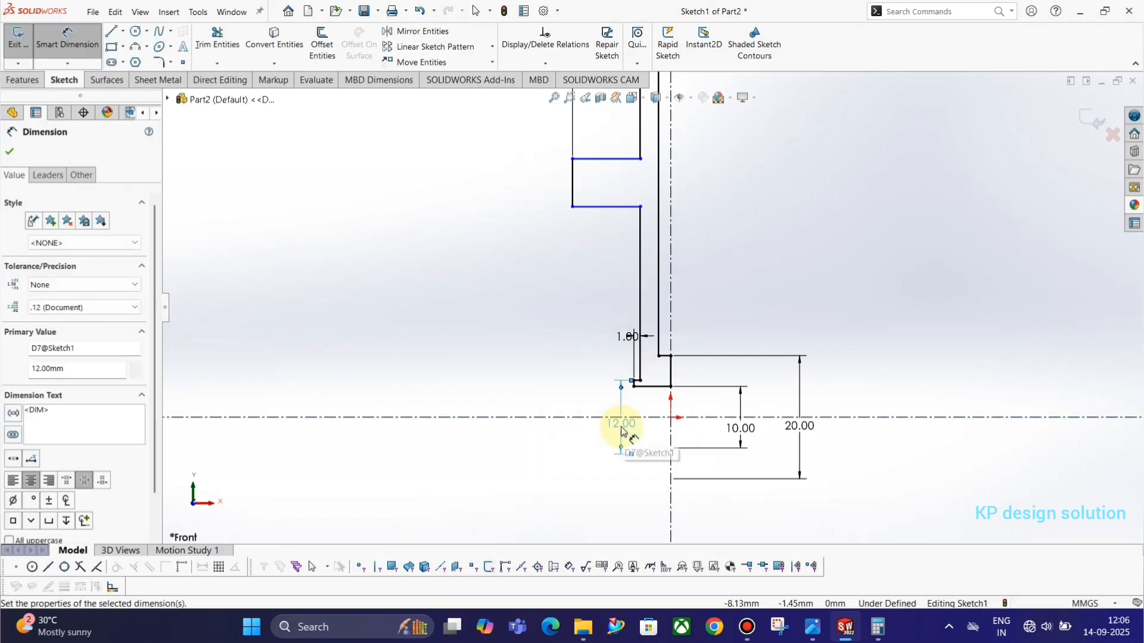
- Check the reference drawing and dimension the rim's inner edge across the horizontal centerline as a 34 mm diameter
{"action": "key", "text": "alt+Tab"}
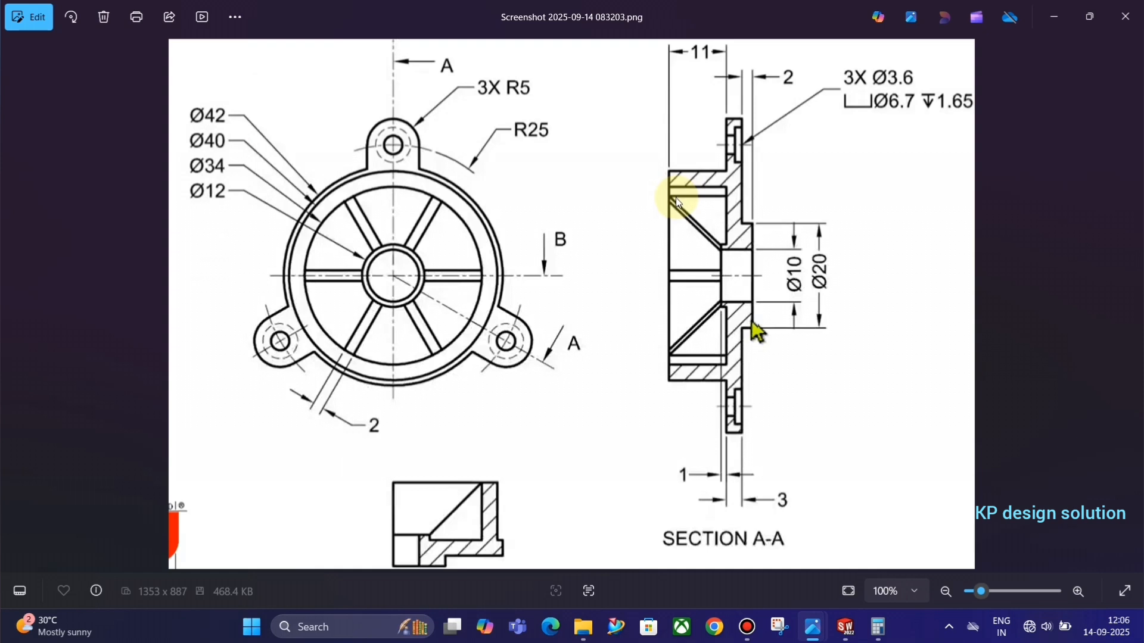
{"action": "key", "text": "alt+Tab"}
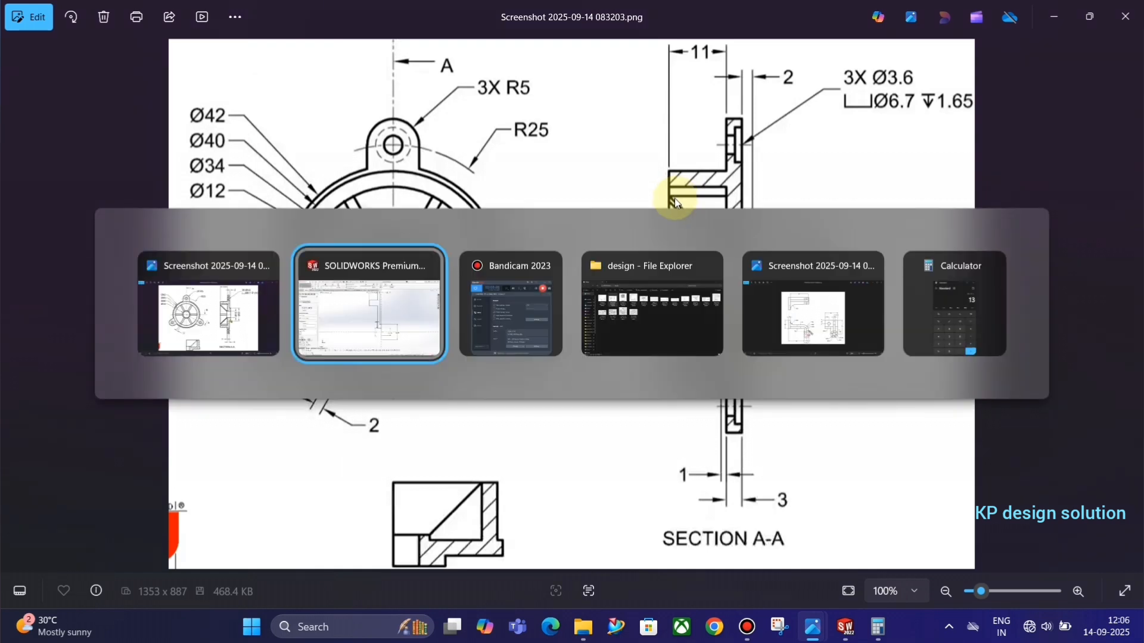
{"action": "left_click", "coordinate": [626, 207]}
{"action": "left_click", "coordinate": [576, 398]}
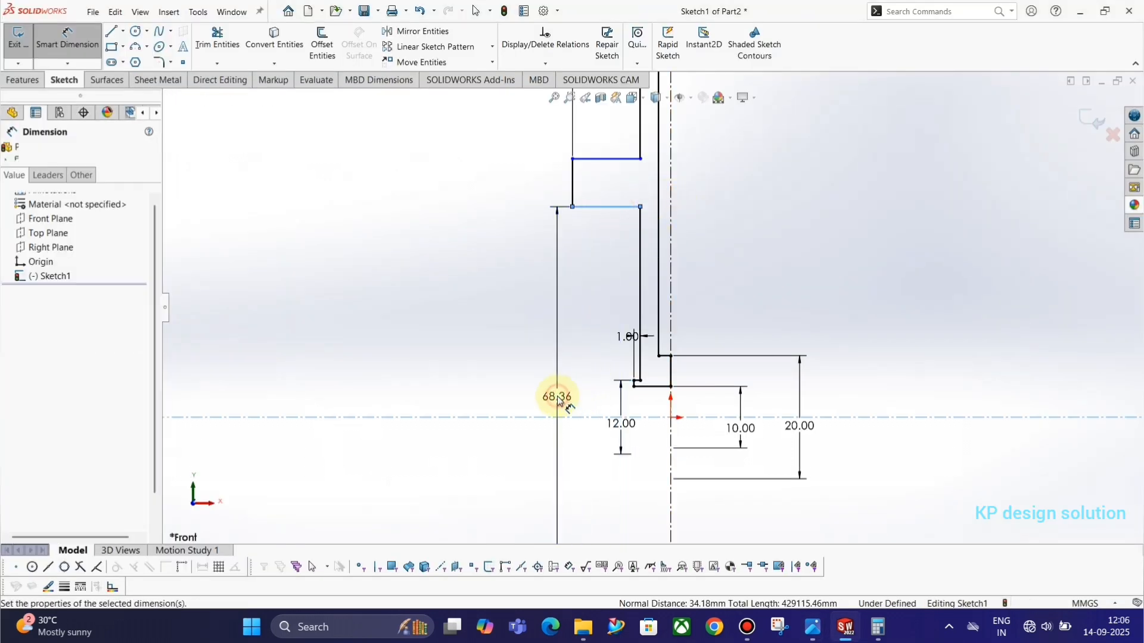
{"action": "type", "text": "34"}
{"action": "key", "text": "Return"}
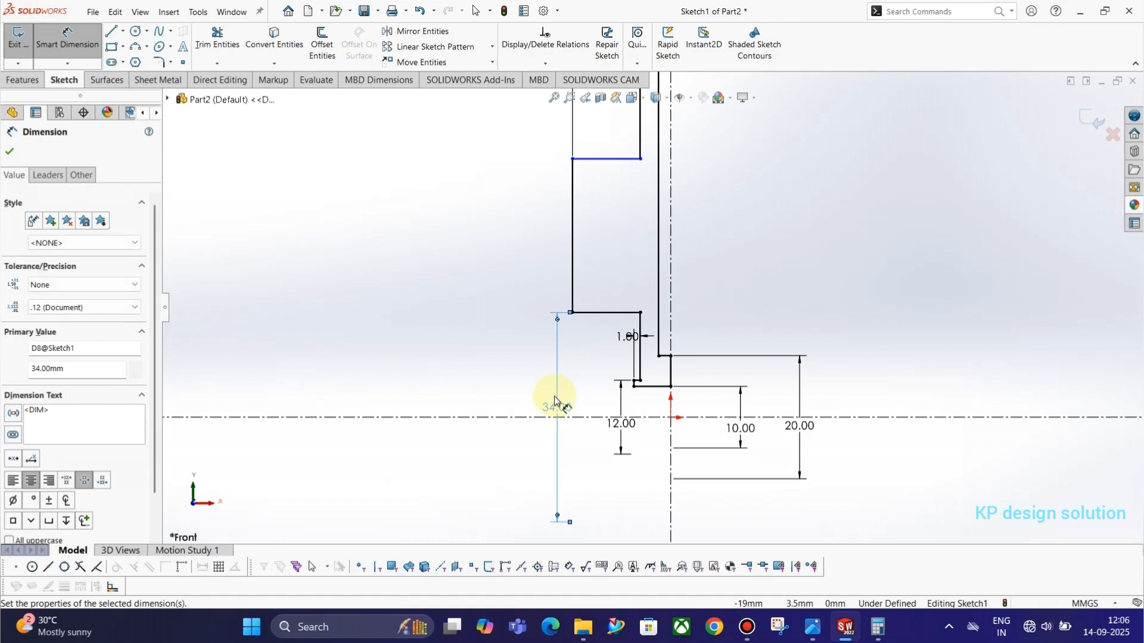
- Check the reference drawing and dimension the rim's outer edge across the horizontal centerline as a 40 mm diameter
{"action": "key", "text": "alt+Tab"}
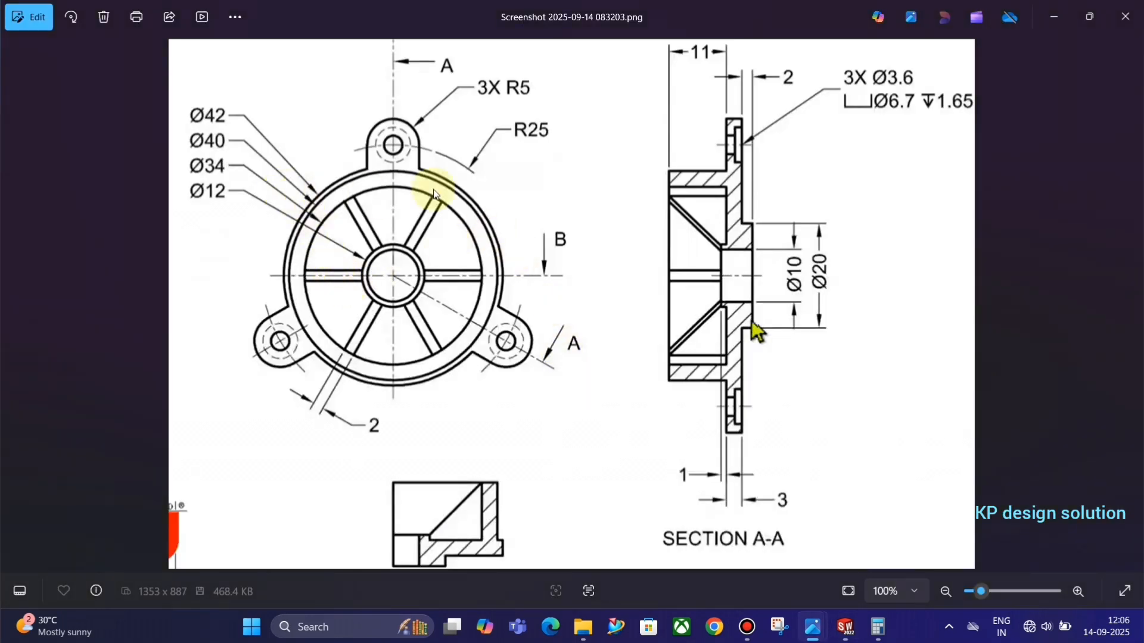
{"action": "key", "text": "alt+Tab"}
{"action": "left_click", "coordinate": [623, 159]}
{"action": "left_click", "coordinate": [476, 402]}
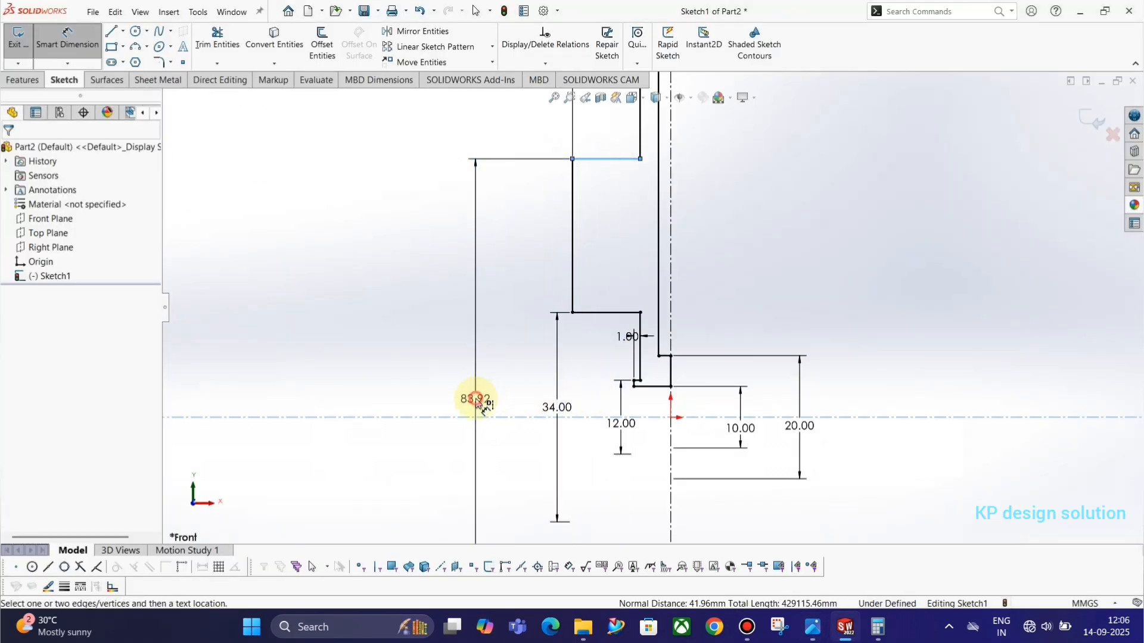
{"action": "key", "text": "alt+Tab"}
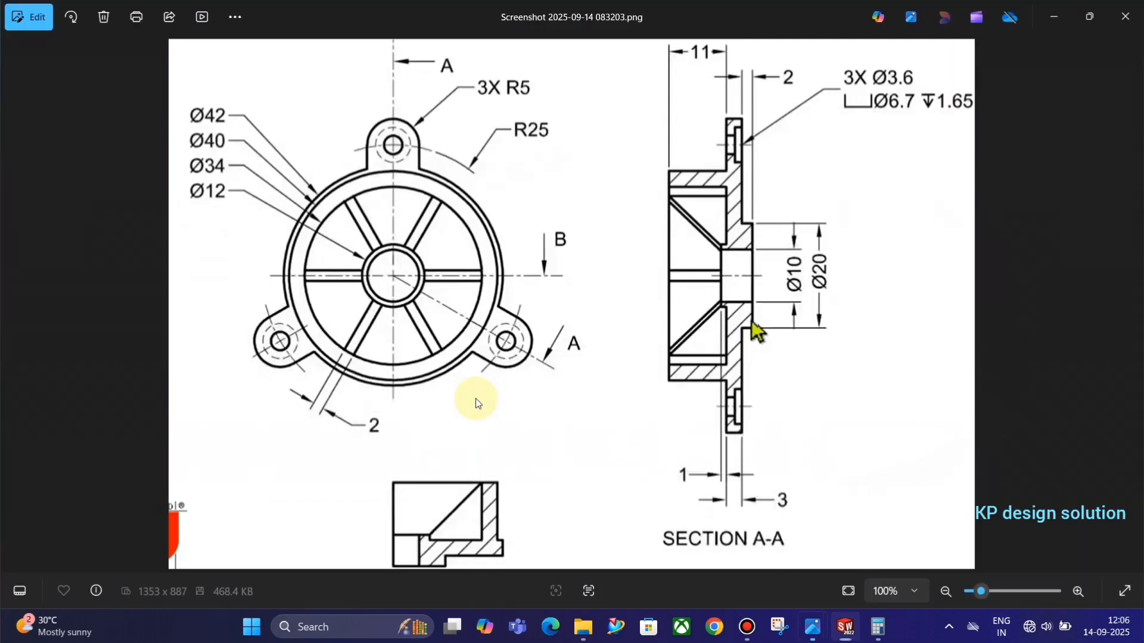
{"action": "key", "text": "alt+Tab"}
{"action": "scroll", "coordinate": [700, 197], "scroll_direction": "up", "scroll_amount": 5}
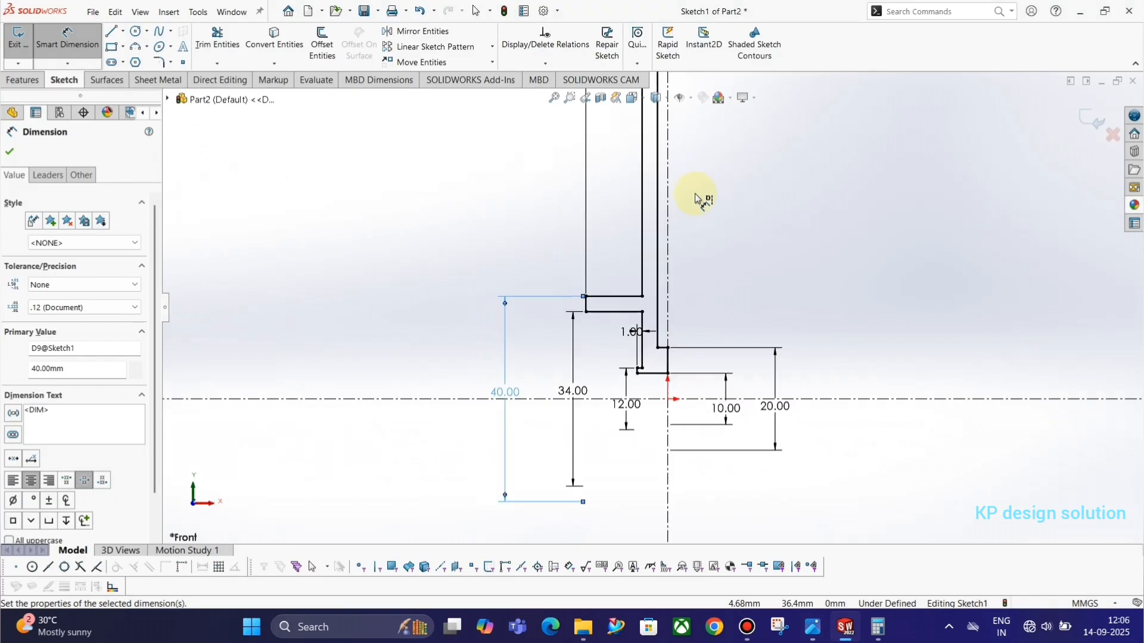
- Dimension the flange's outer end across the horizontal centerline as a 42 mm diameter
{"action": "scroll", "coordinate": [650, 190], "scroll_direction": "down", "scroll_amount": 2}
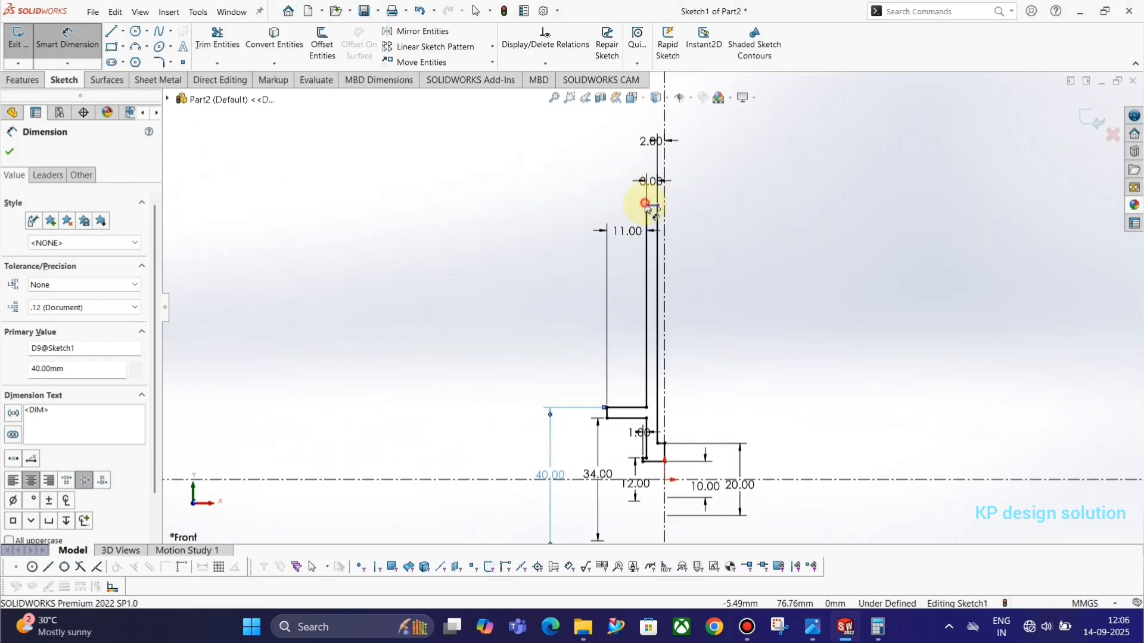
{"action": "left_click", "coordinate": [647, 207]}
{"action": "left_click", "coordinate": [462, 405]}
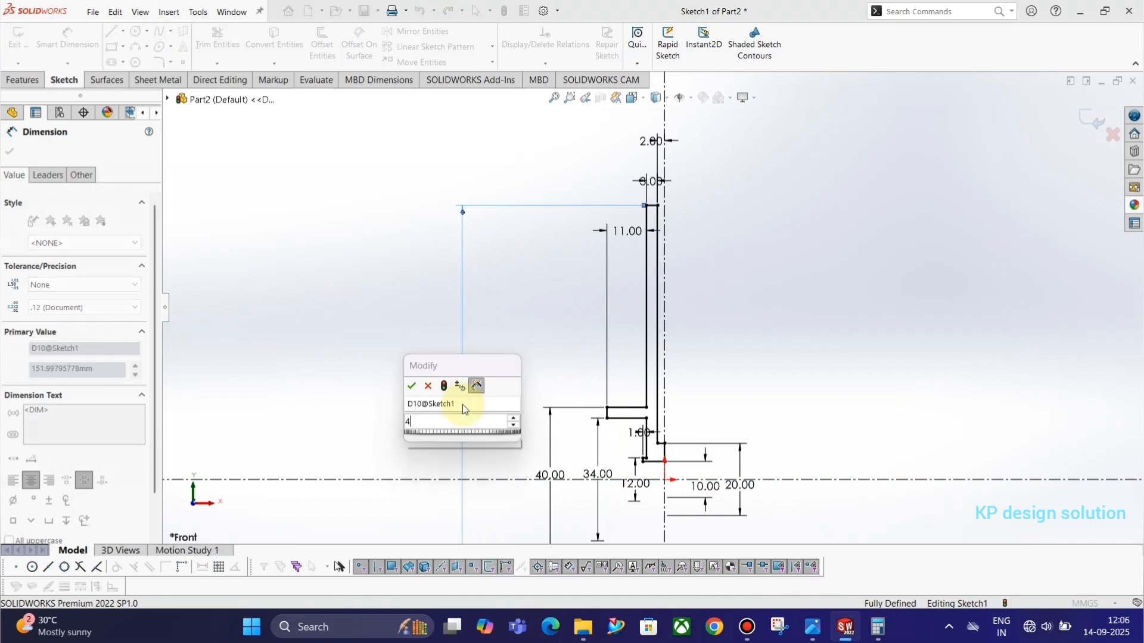
{"action": "type", "text": "42"}
{"action": "key", "text": "Return"}
{"action": "left_click", "coordinate": [851, 411]}
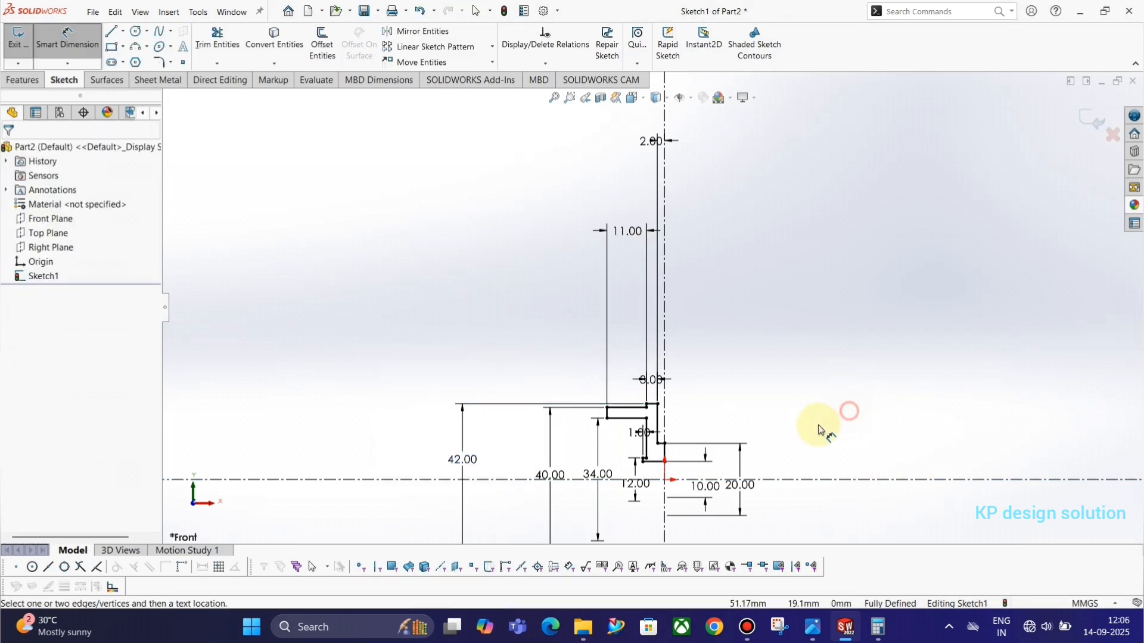
- Compare the profile with the reference drawing and delete the 42 mm diameter dimension from the flange's outer end
{"action": "scroll", "coordinate": [644, 394], "scroll_direction": "up", "scroll_amount": 4}
{"action": "scroll", "coordinate": [642, 394], "scroll_direction": "down", "scroll_amount": 6}
{"action": "scroll", "coordinate": [584, 200], "scroll_direction": "down", "scroll_amount": 3}
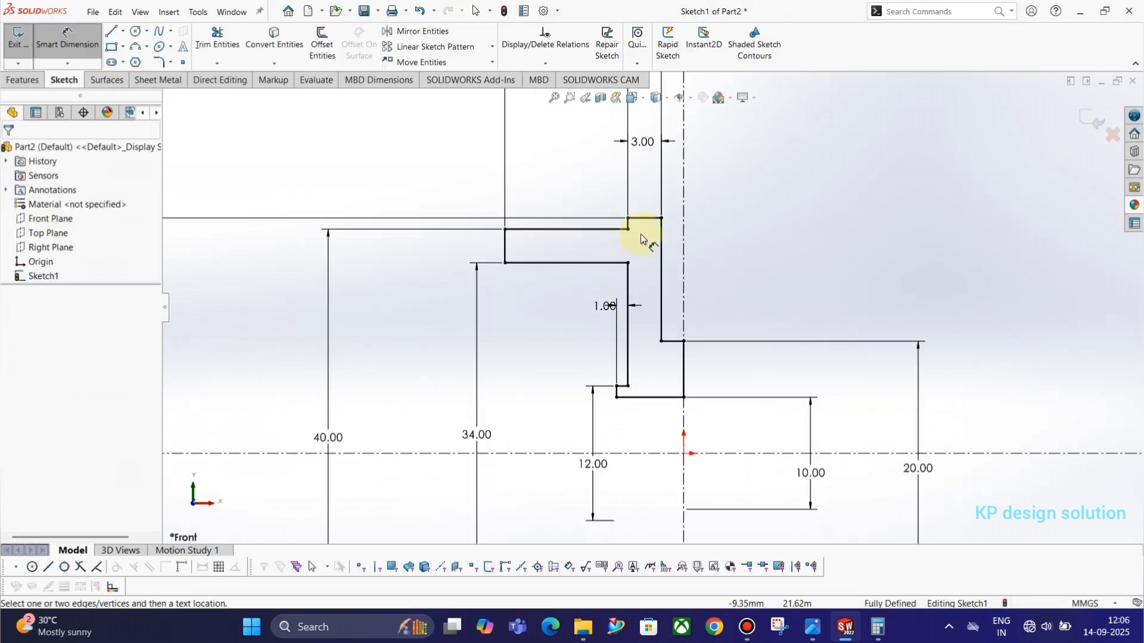
{"action": "key", "text": "alt+Tab"}
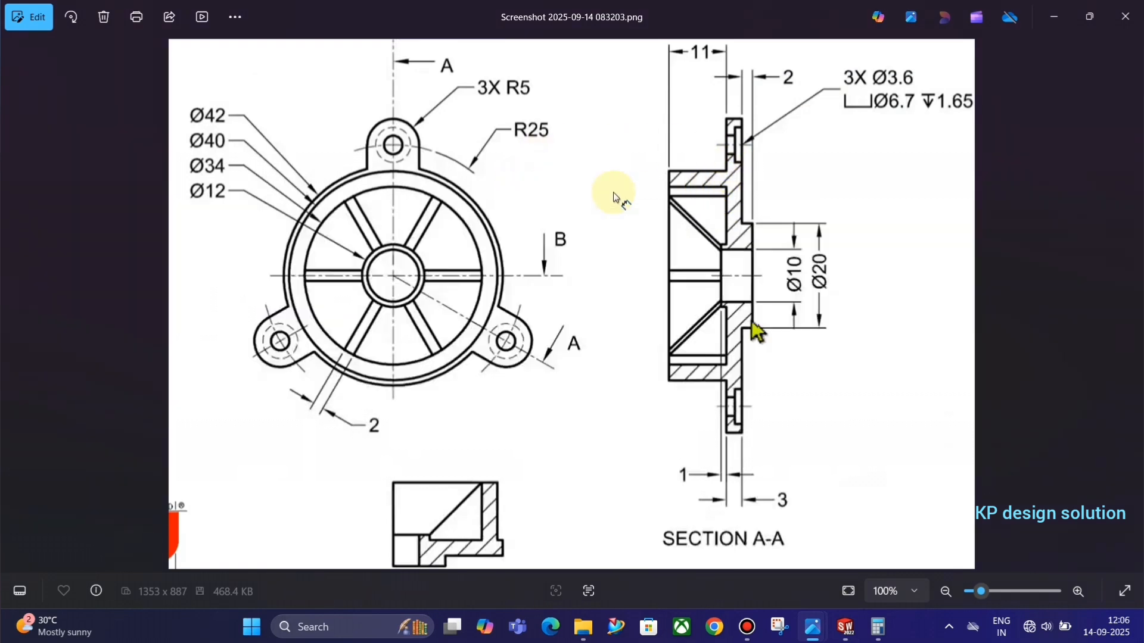
{"action": "key", "text": "alt+Tab"}
{"action": "left_click", "coordinate": [411, 229]}
{"action": "left_click", "coordinate": [325, 433]}
{"action": "scroll", "coordinate": [332, 413], "scroll_direction": "up", "scroll_amount": 4}
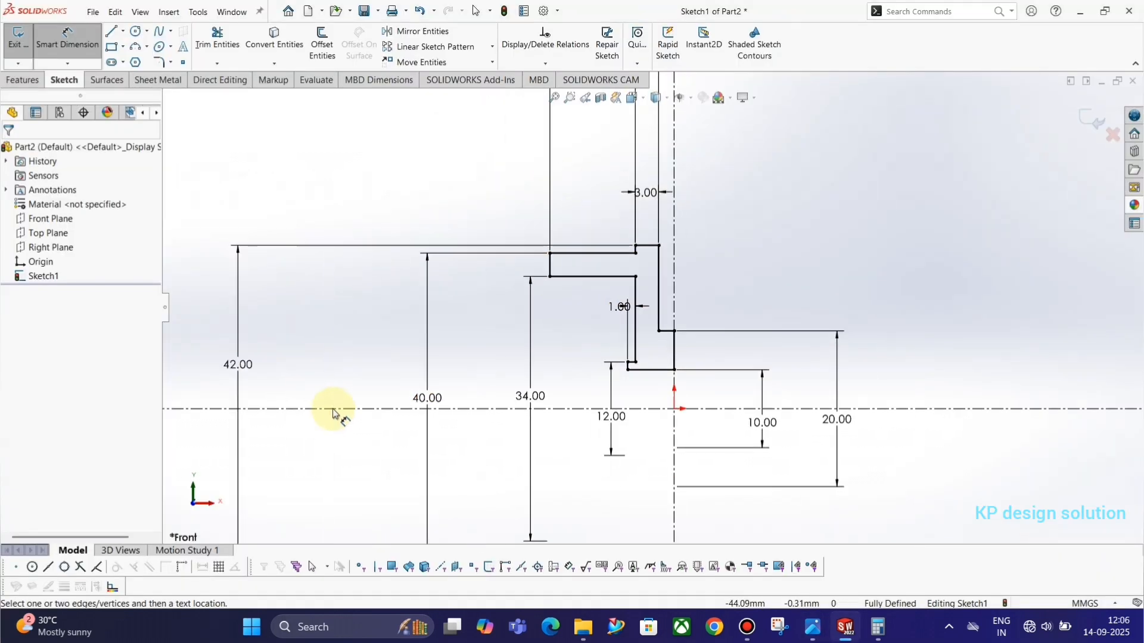
{"action": "left_click", "coordinate": [368, 352]}
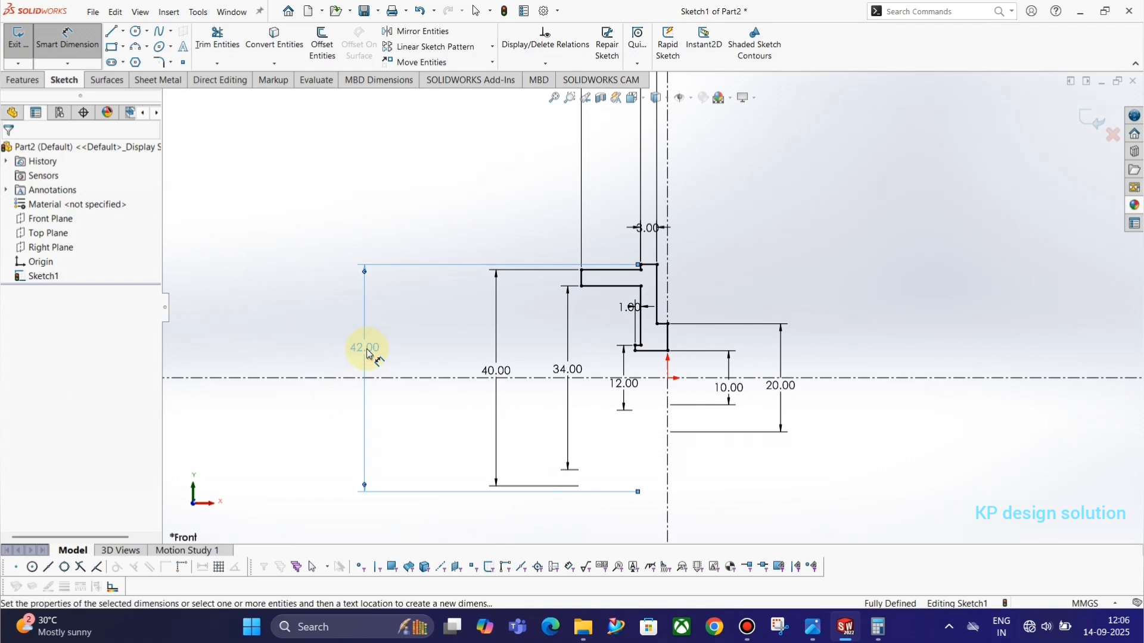
{"action": "key", "text": "Delete"}
{"action": "key", "text": "Escape"}
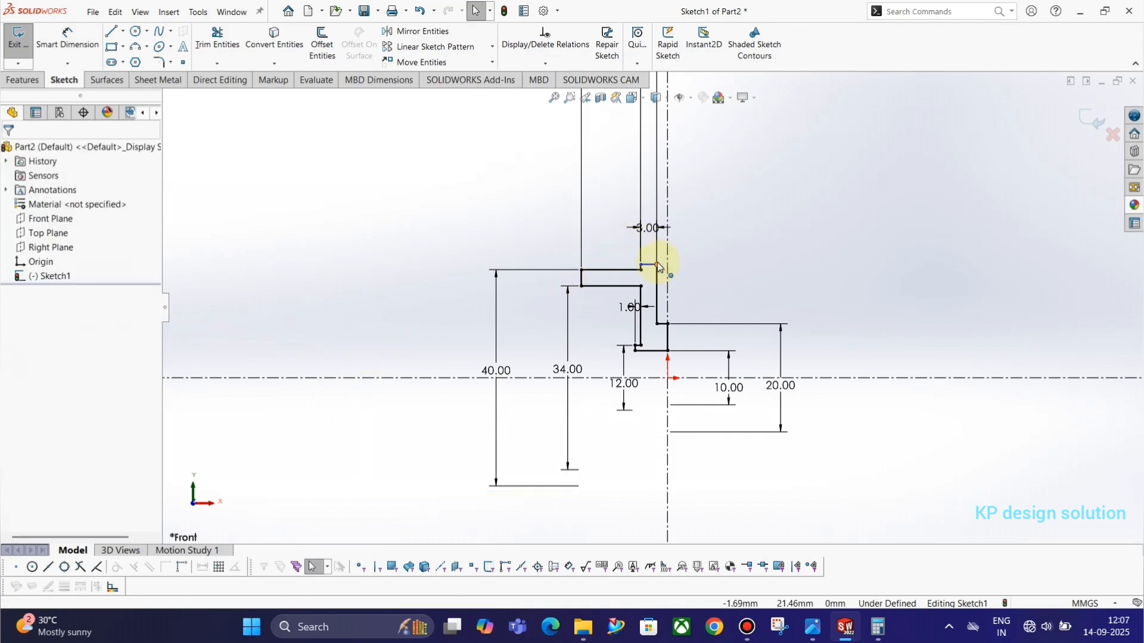
- Reposition the flange's outer end about 34.8 mm from the horizontal centerline and check the flange size in the reference drawing
{"action": "left_click_drag", "start_coordinate": [657, 264], "coordinate": [657, 190]}
{"action": "key", "text": "alt+Tab"}
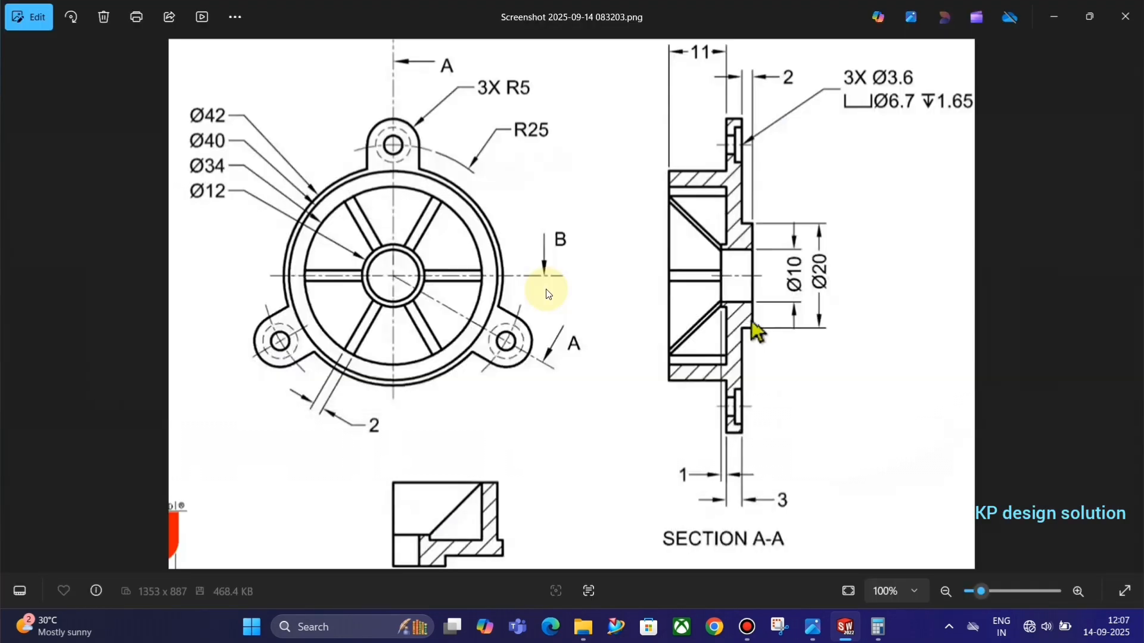
{"action": "key", "text": "alt+Tab"}
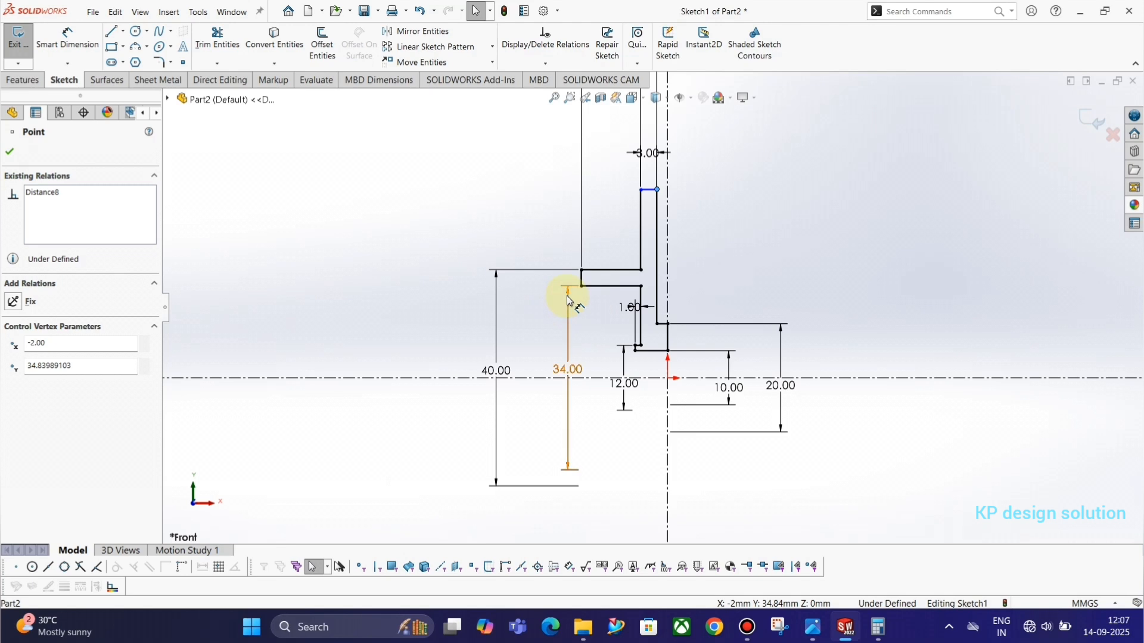
{"action": "key", "text": "alt+Tab"}
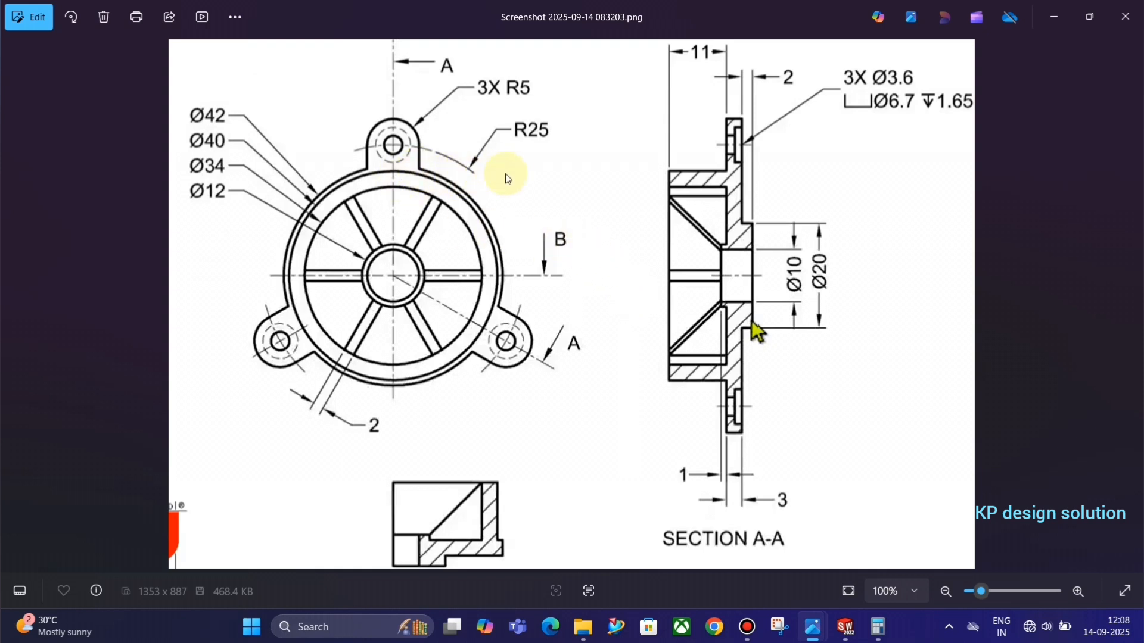
{"action": "key", "text": "alt+Tab"}
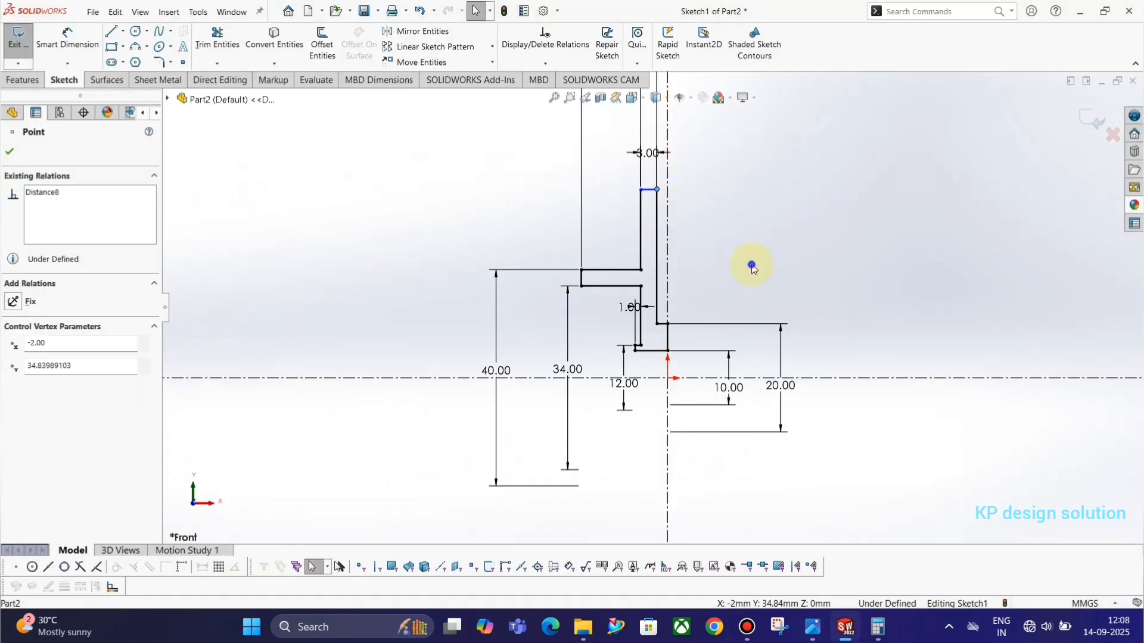
{"action": "right_click", "coordinate": [752, 265]}
{"action": "left_click", "coordinate": [717, 225]}
{"action": "middle_click_drag", "start_coordinate": [712, 190], "coordinate": [710, 158]}
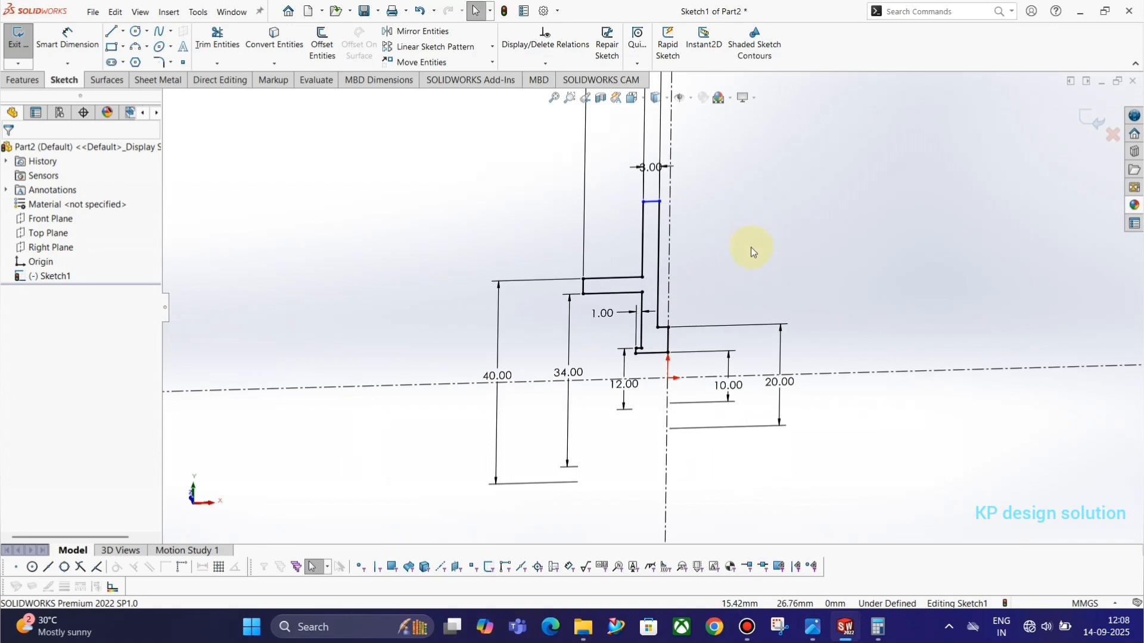
{"action": "key", "text": "space"}
{"action": "left_click", "coordinate": [835, 338]}
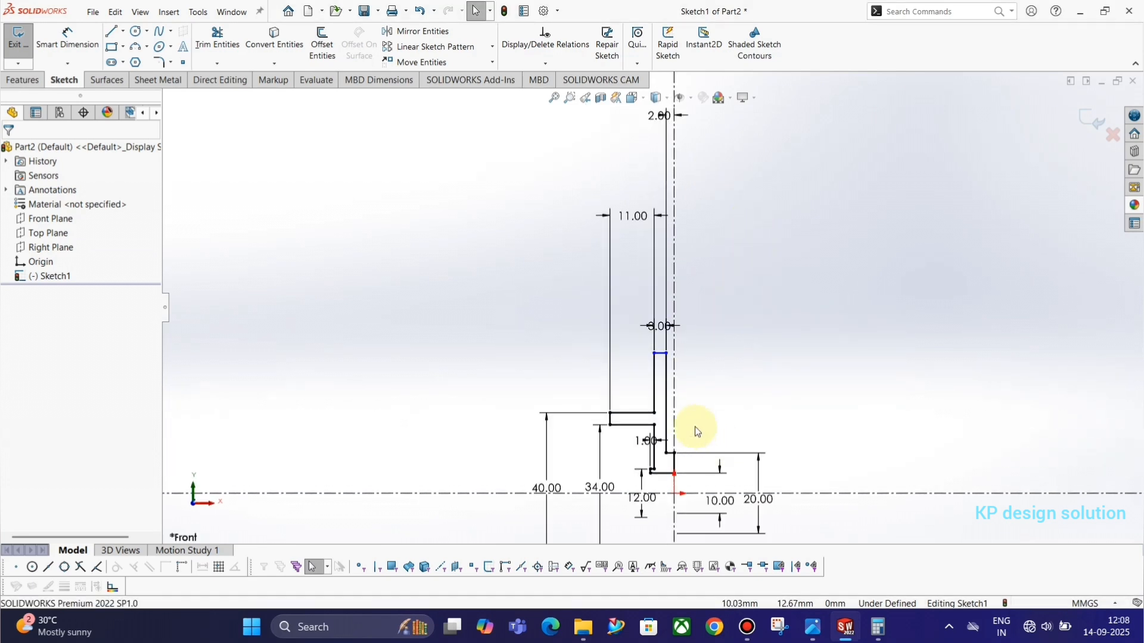
- Dimension the flange's outer corner as 50 mm from the horizontal centerline and compare the profile with the reference drawing
{"action": "scroll", "coordinate": [696, 428], "scroll_direction": "down", "scroll_amount": 3}
{"action": "right_click_drag", "start_coordinate": [745, 357], "coordinate": [720, 229]}
{"action": "left_click", "coordinate": [632, 273]}
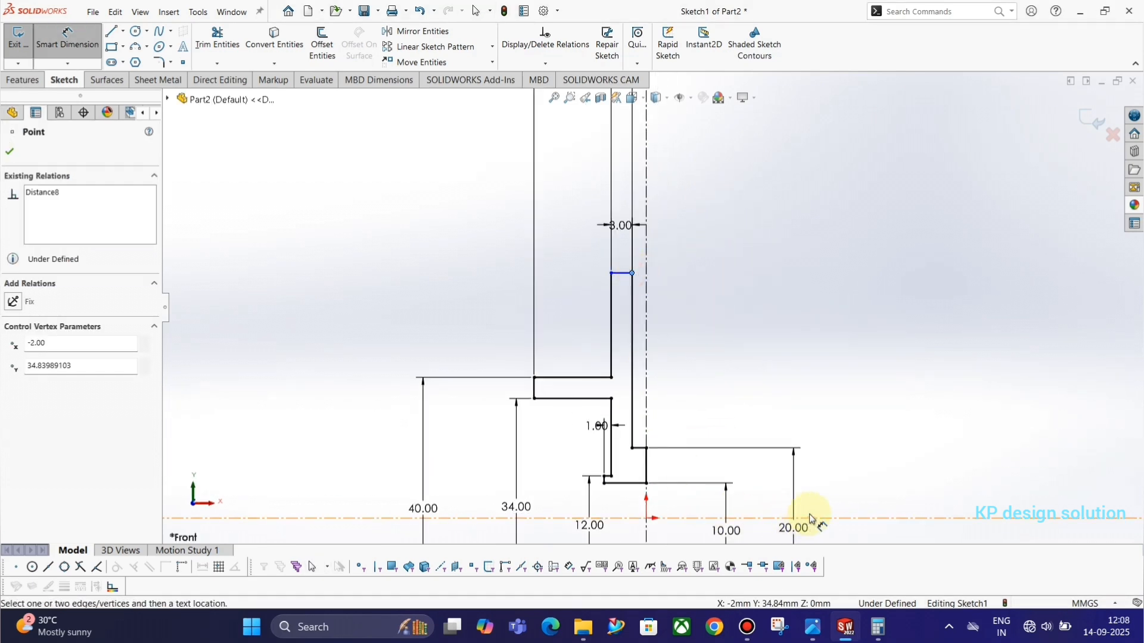
{"action": "left_click", "coordinate": [811, 518]}
{"action": "left_click", "coordinate": [337, 451]}
{"action": "type", "text": "5"}
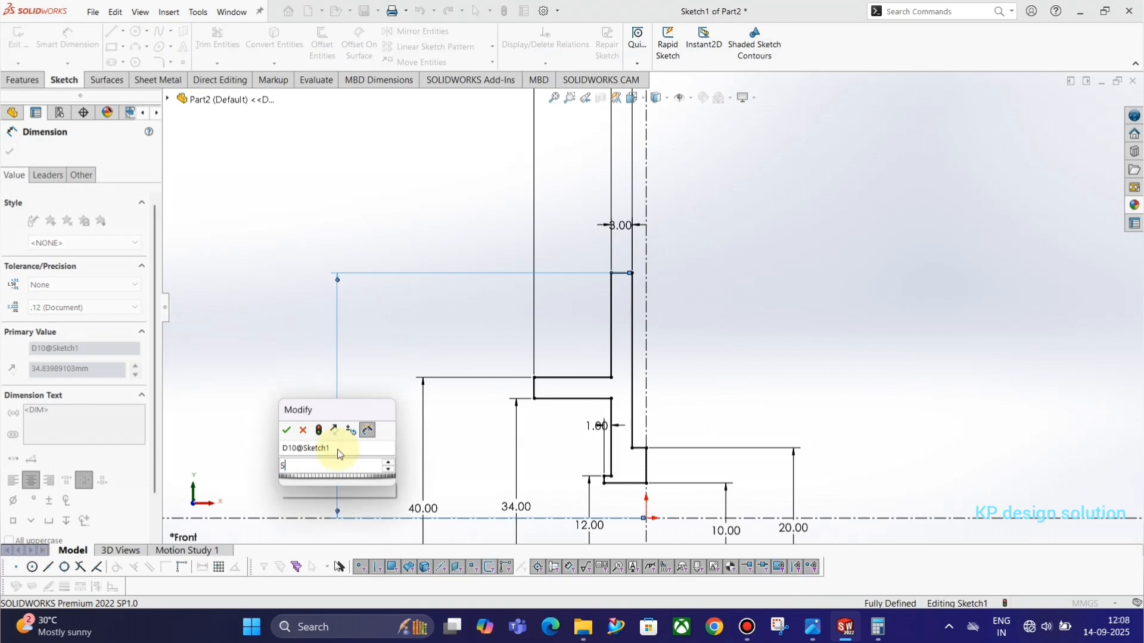
{"action": "type", "text": "0"}
{"action": "key", "text": "Return"}
{"action": "scroll", "coordinate": [655, 298], "scroll_direction": "up", "scroll_amount": 3}
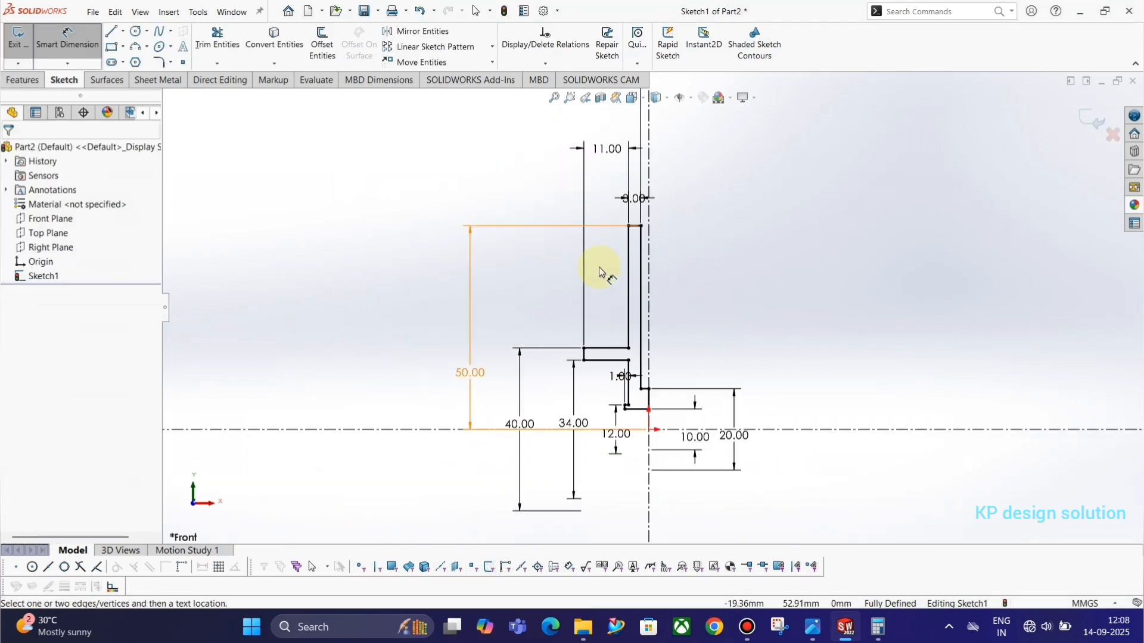
{"action": "scroll", "coordinate": [622, 347], "scroll_direction": "down", "scroll_amount": 2}
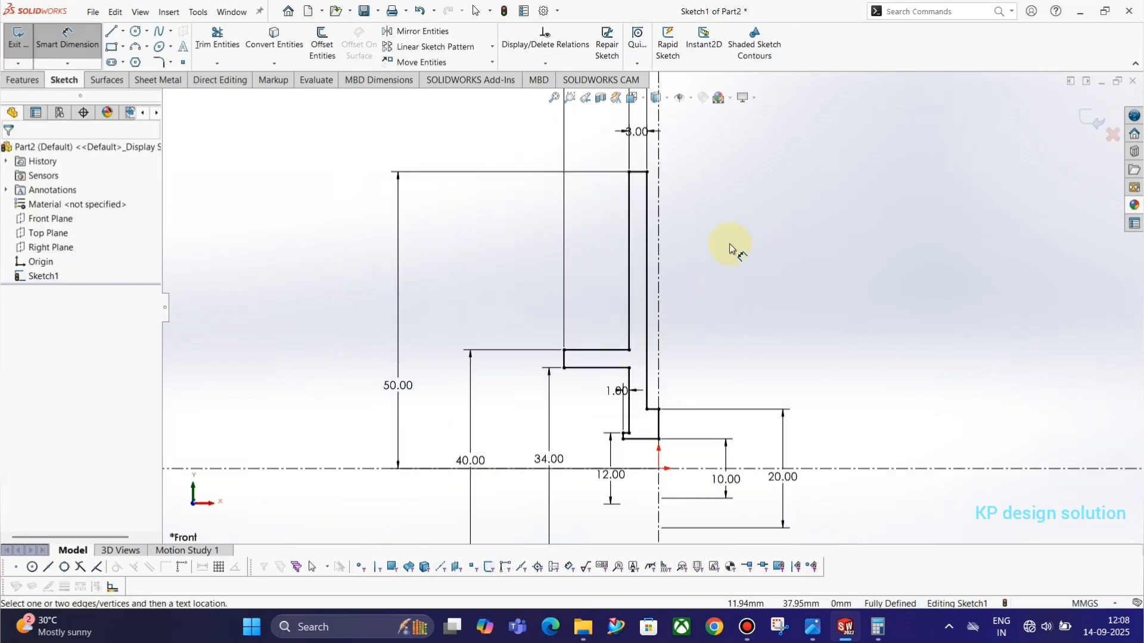
{"action": "key", "text": "alt+Tab"}
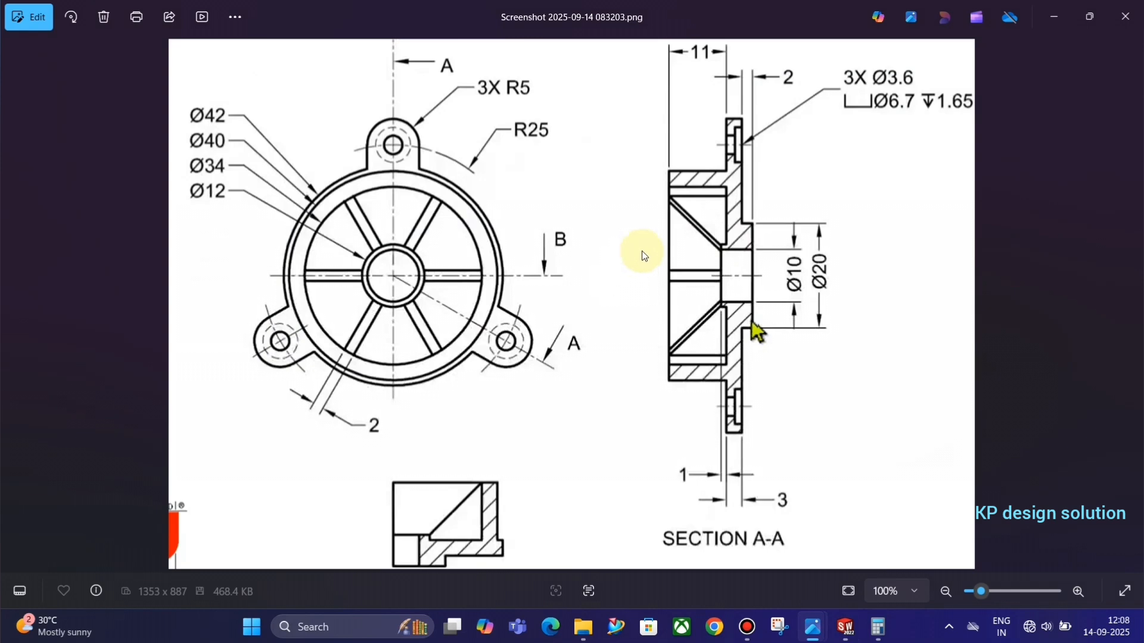
{"action": "key", "text": "alt+Tab"}
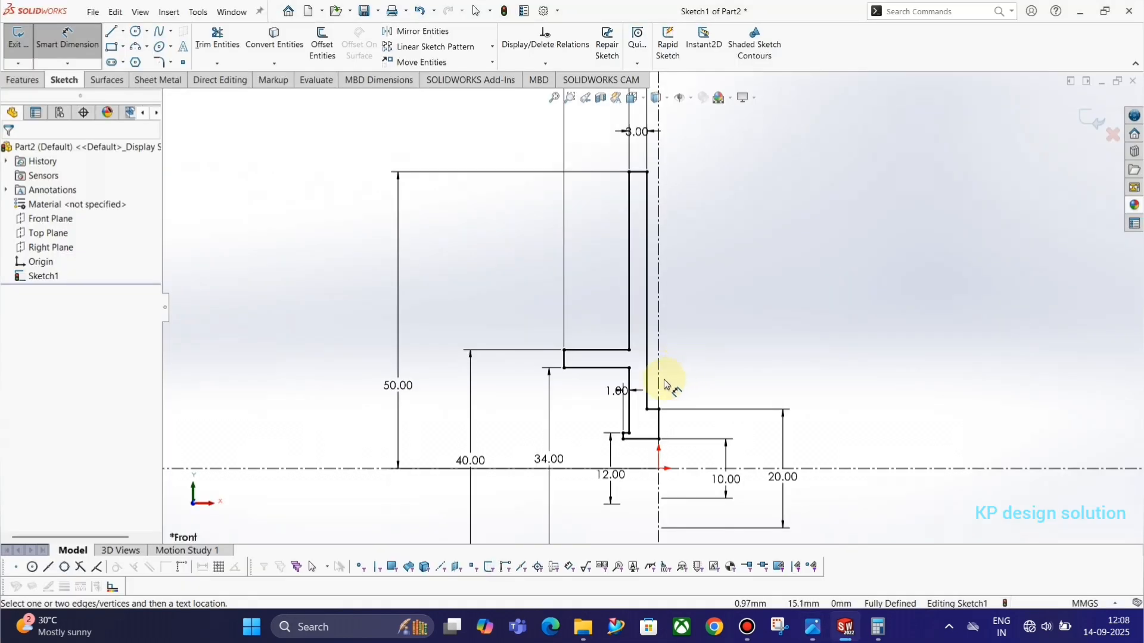
- Check the flange size in the reference drawing and set its outer edge to 25 mm from the horizontal centerline
{"action": "key", "text": "alt+Tab"}
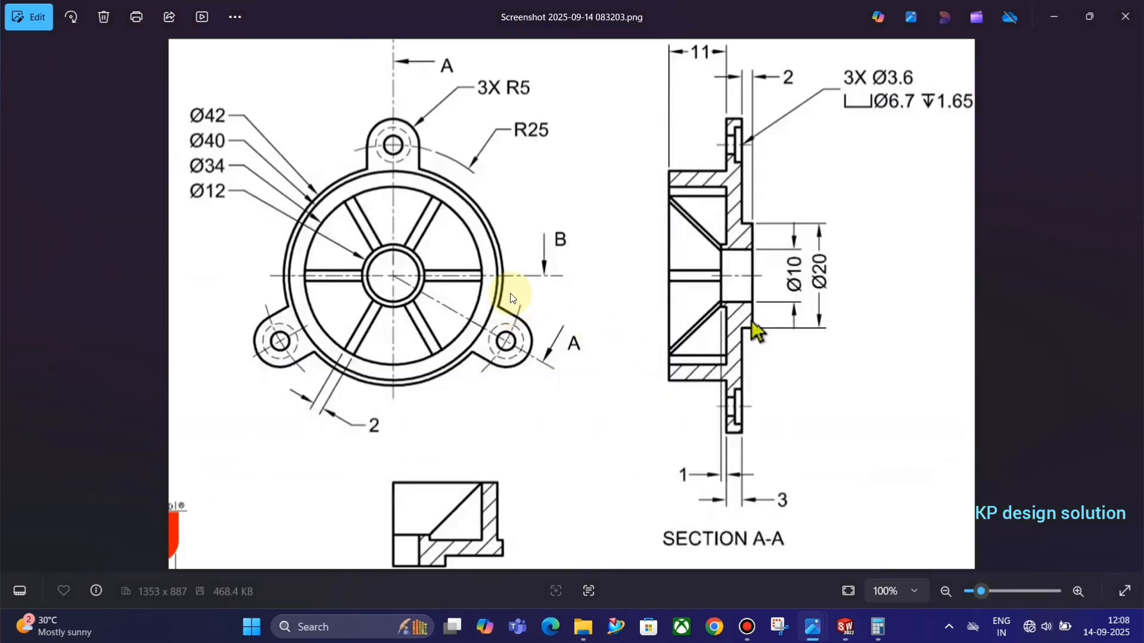
{"action": "key", "text": "alt+Tab"}
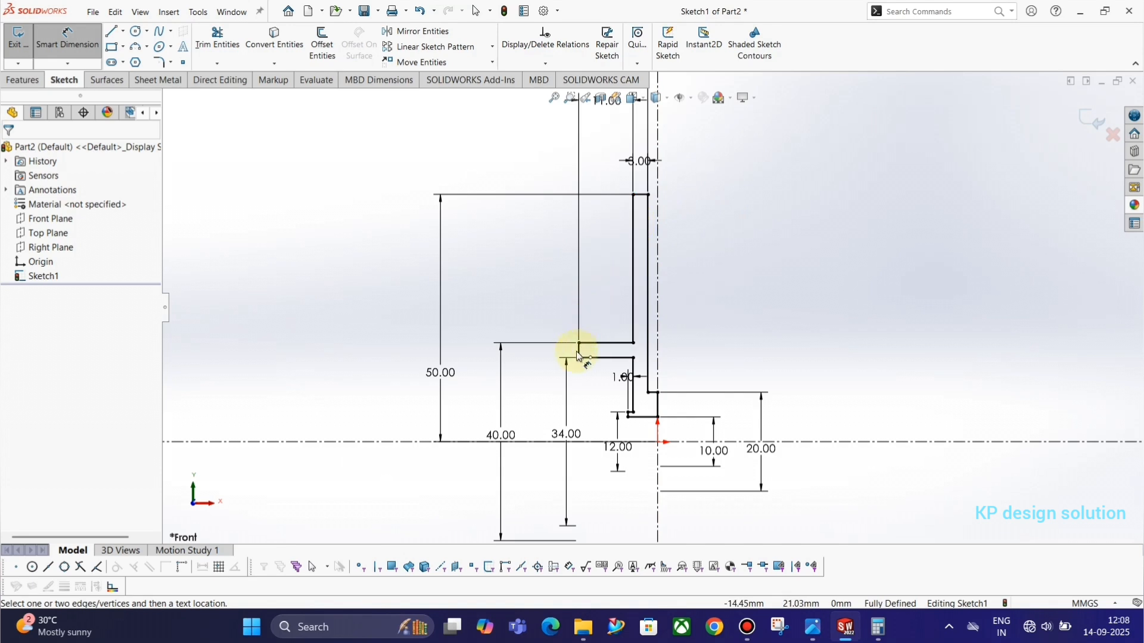
{"action": "left_click", "coordinate": [441, 374]}
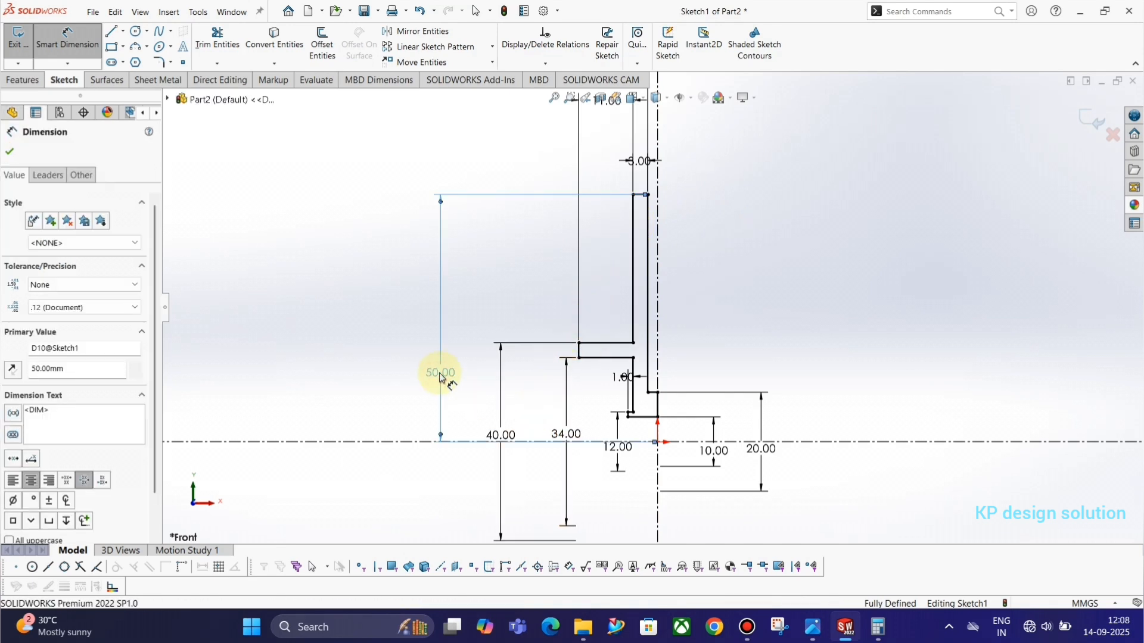
{"action": "double_click", "coordinate": [441, 375]}
{"action": "type", "text": "25"}
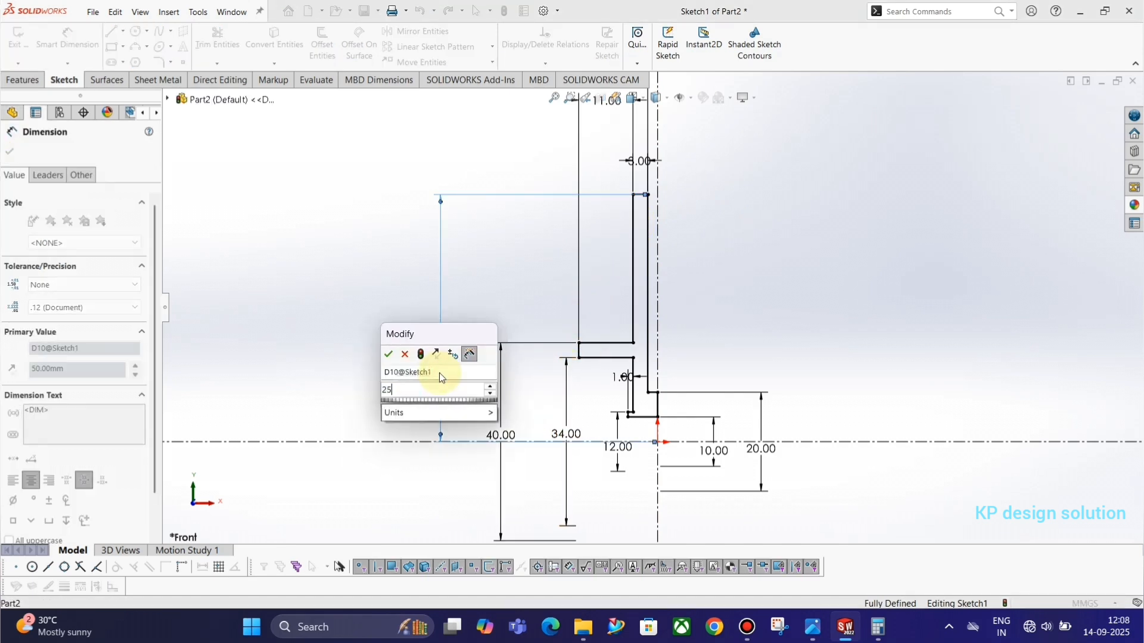
{"action": "key", "text": "Return"}
{"action": "left_click", "coordinate": [900, 305]}
- Compare the dimensioned half-section profile with the front view and Section A-A of the reference drawing
{"action": "key", "text": "alt+Tab"}
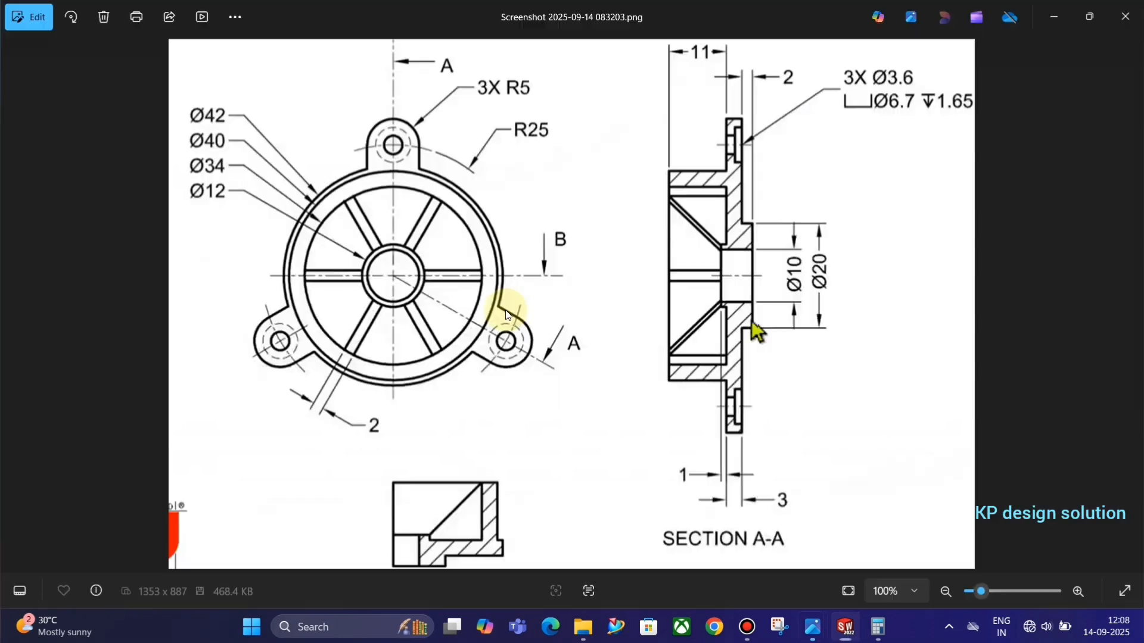
{"action": "key", "text": "alt+Tab"}
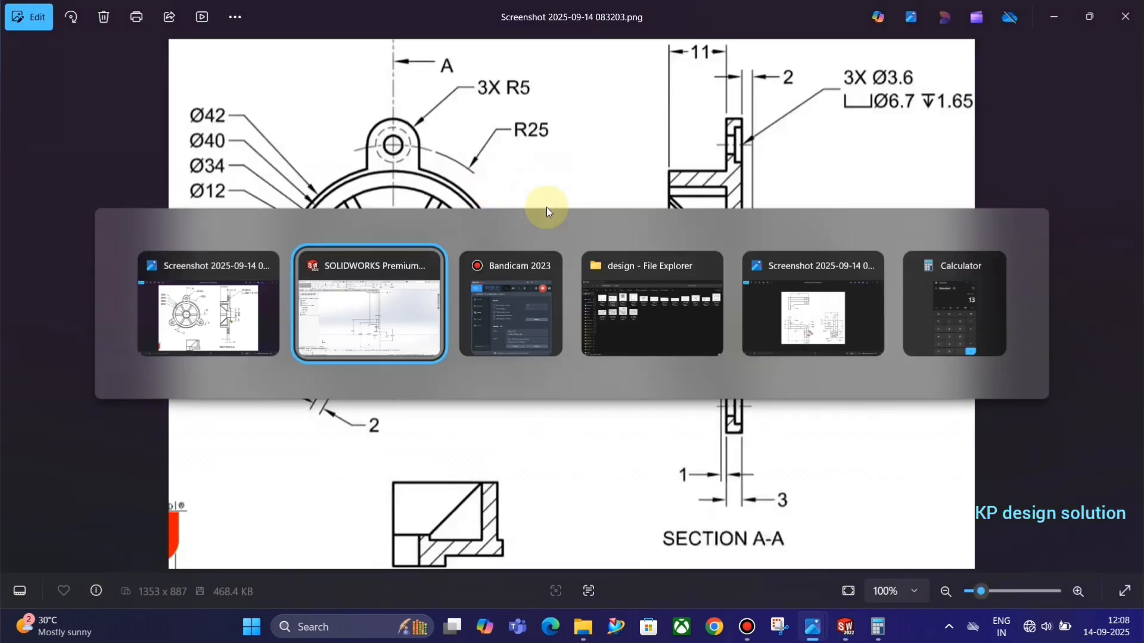
{"action": "key", "text": "alt+Tab"}
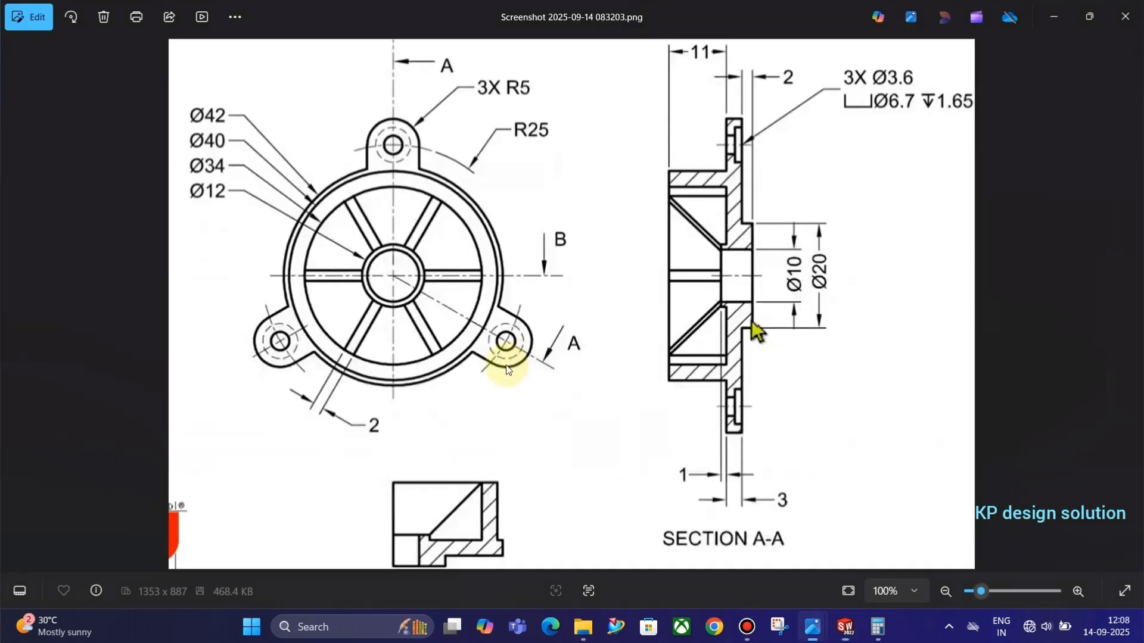
{"action": "key", "text": "alt+Tab"}
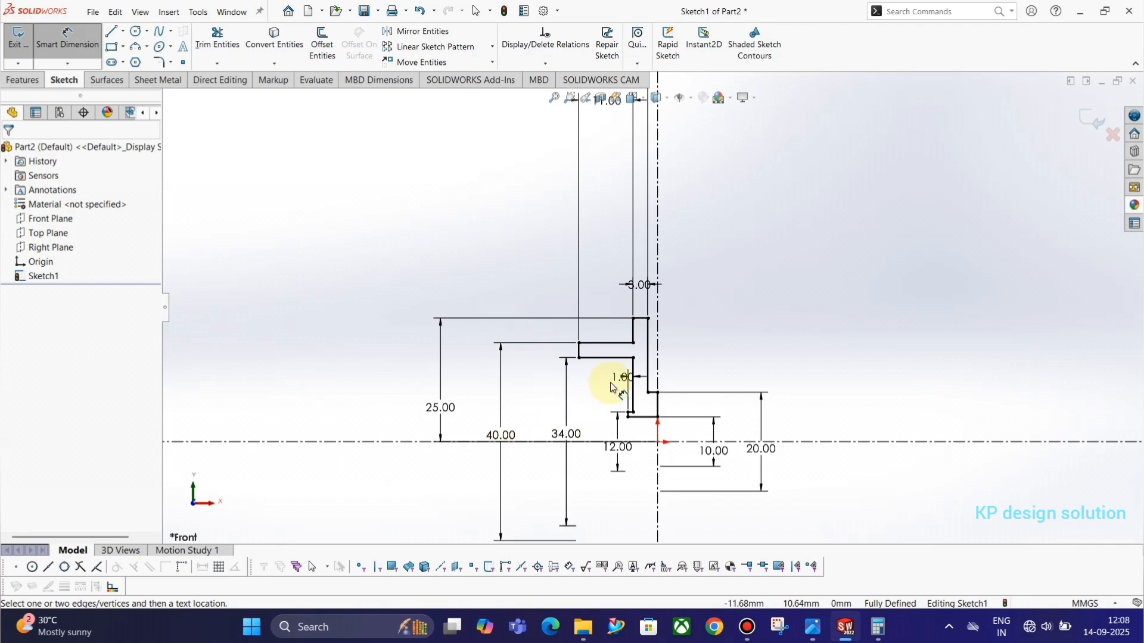
{"action": "key", "text": "alt+Tab"}
{"action": "key", "text": "alt+Tab"}
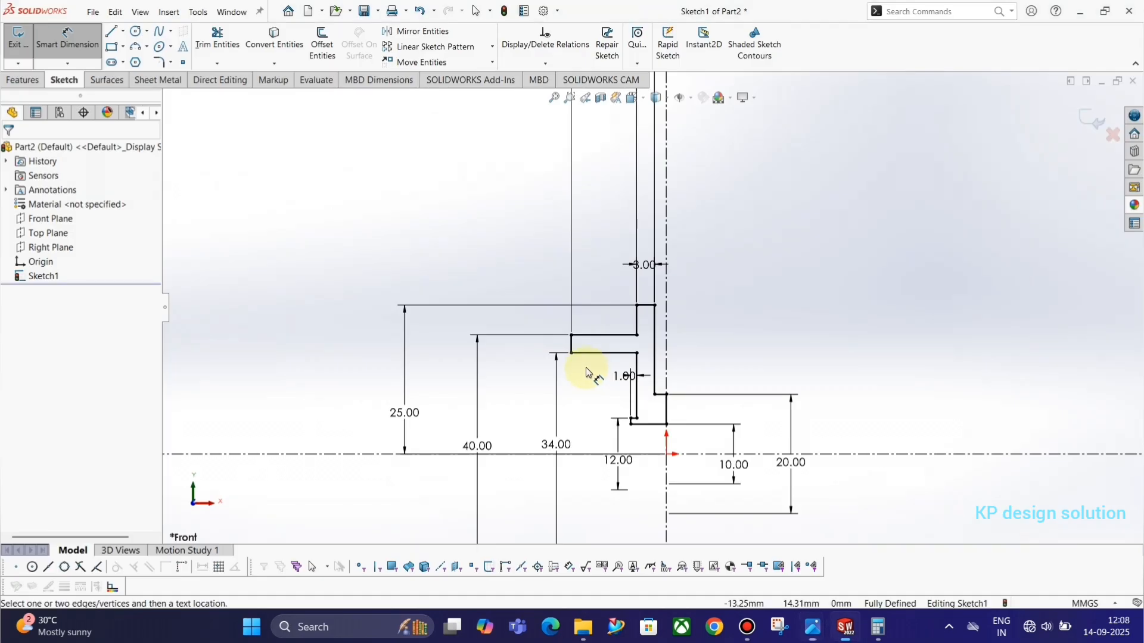
{"action": "scroll", "coordinate": [620, 365], "scroll_direction": "down", "scroll_amount": 2}
{"action": "key", "text": "alt+Tab"}
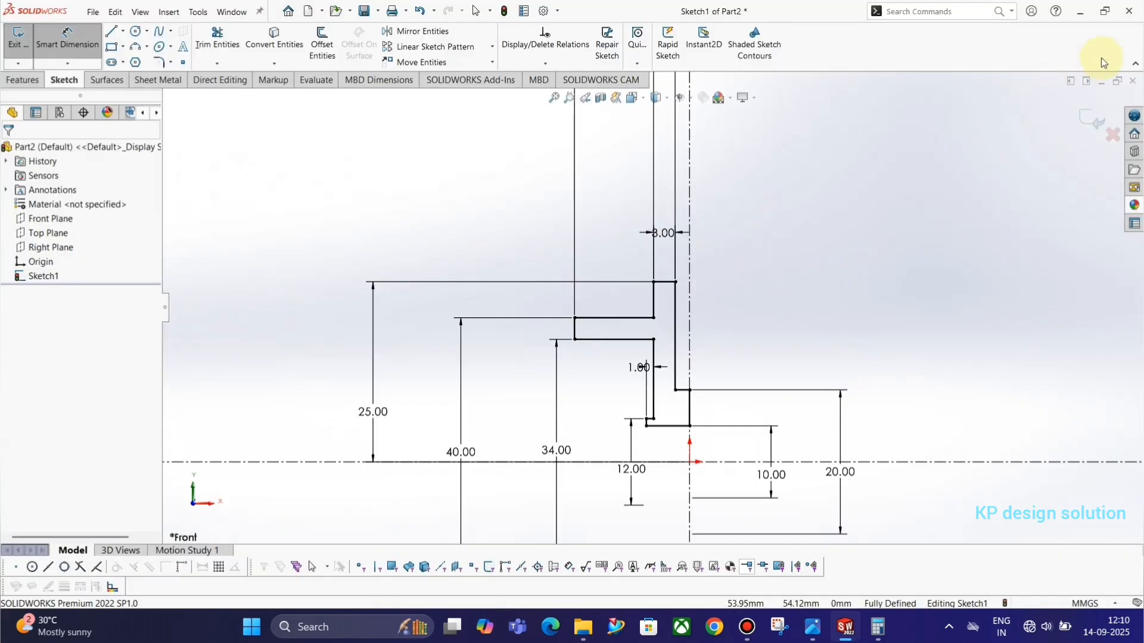
- Close the profile sketch and revolve it 360 degrees about the horizontal centerline into a solid body
{"action": "left_click", "coordinate": [1093, 121]}
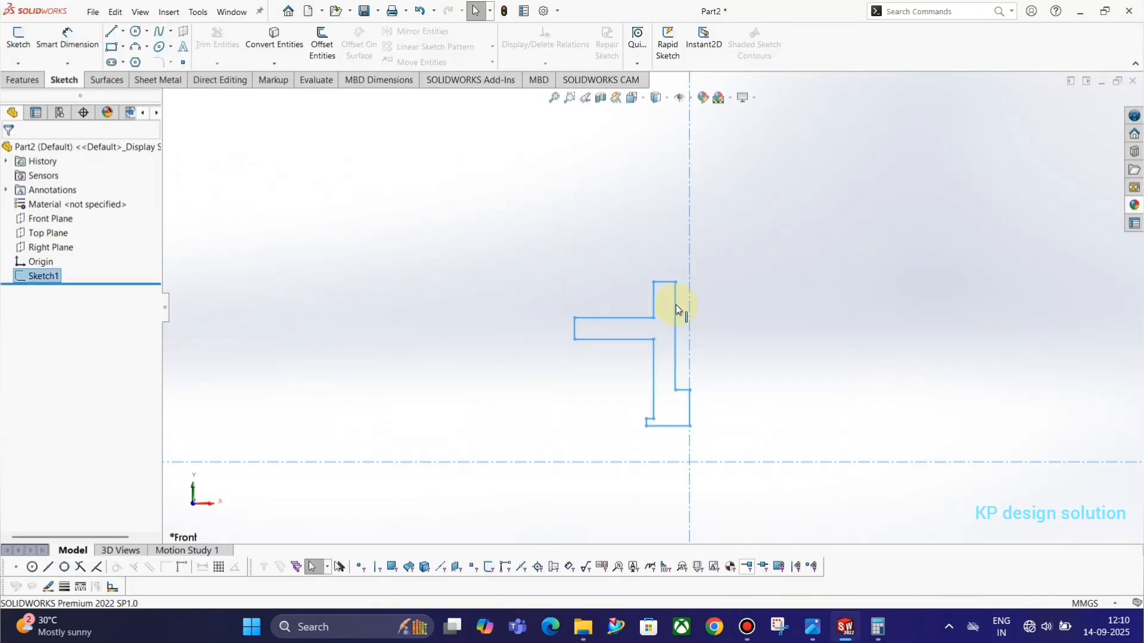
{"action": "left_click", "coordinate": [26, 82]}
{"action": "left_click", "coordinate": [66, 45]}
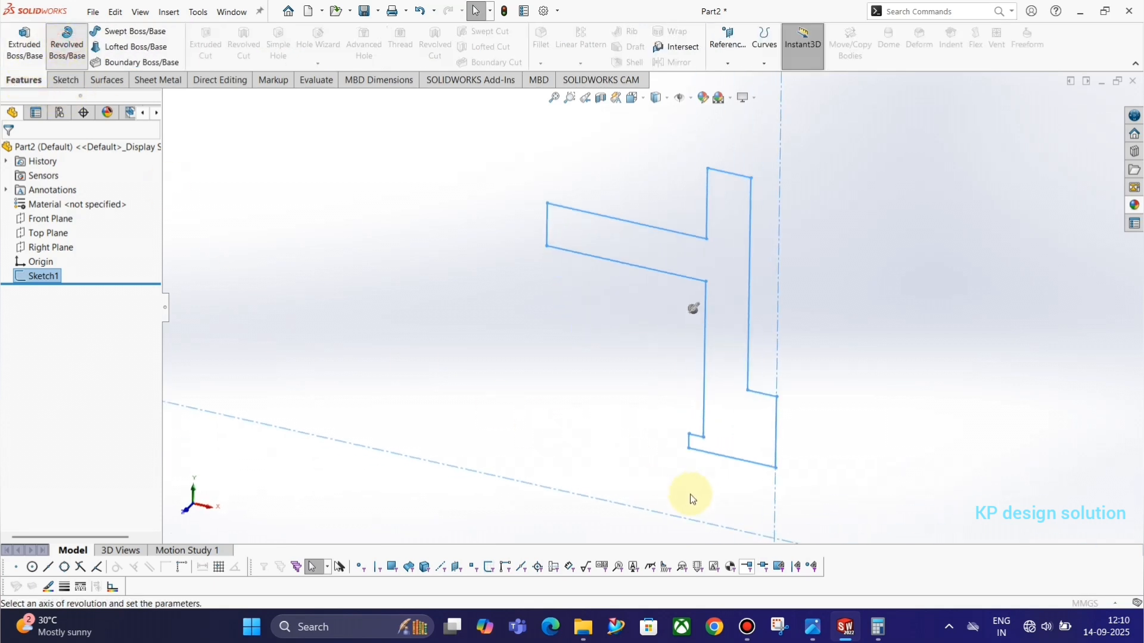
{"action": "left_click", "coordinate": [621, 405]}
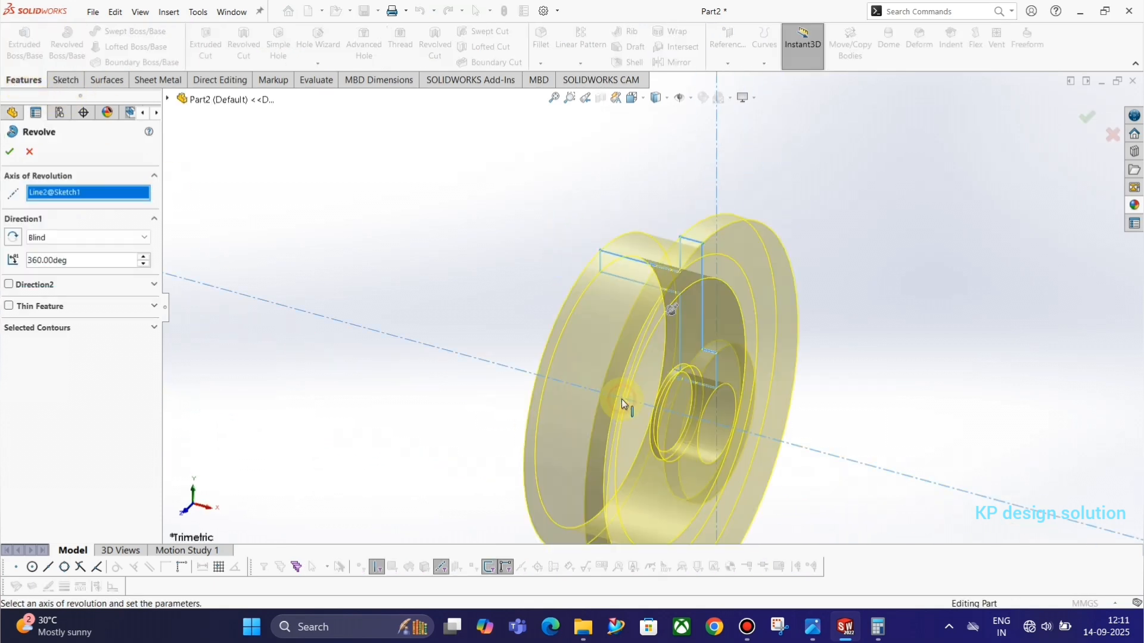
{"action": "left_click", "coordinate": [12, 151]}
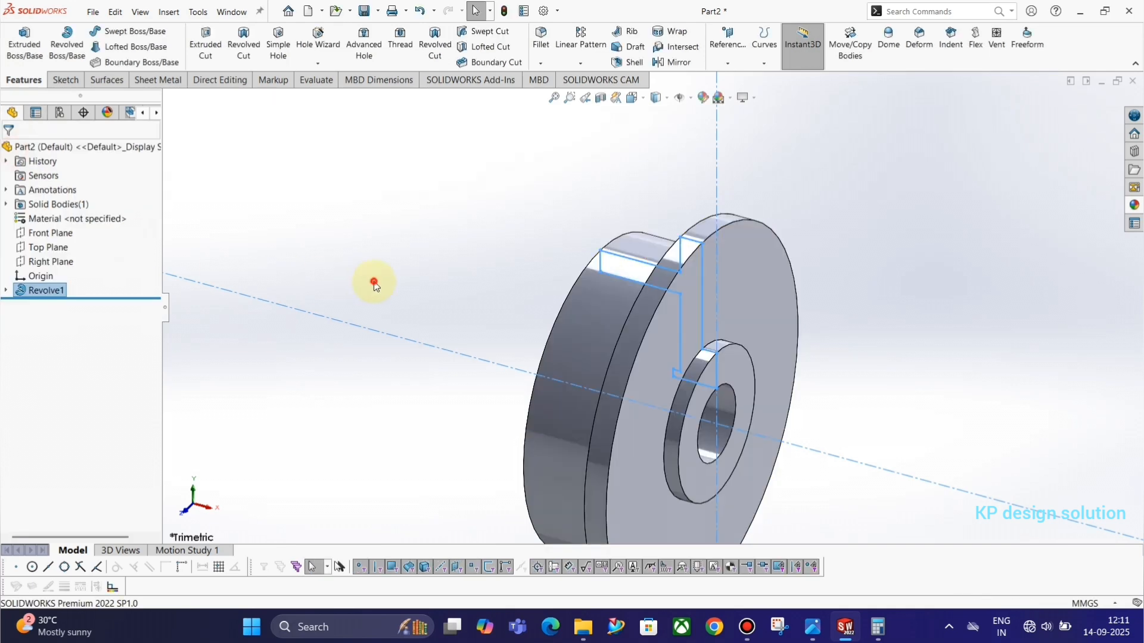
- Inspect the open side of the revolved body and compare it with the rib layout in the reference drawing
{"action": "mouse_move", "coordinate": [375, 281]}
{"action": "middle_mouse_down"}
{"action": "mouse_move", "coordinate": [511, 299]}
{"action": "mouse_move", "coordinate": [554, 319]}
{"action": "mouse_move", "coordinate": [497, 335]}
{"action": "mouse_move", "coordinate": [533, 159]}
{"action": "mouse_move", "coordinate": [575, 280]}
{"action": "mouse_move", "coordinate": [656, 365]}
{"action": "mouse_move", "coordinate": [582, 288]}
{"action": "mouse_move", "coordinate": [582, 253]}
{"action": "mouse_move", "coordinate": [626, 363]}
{"action": "mouse_move", "coordinate": [669, 409]}
{"action": "mouse_move", "coordinate": [659, 412]}
{"action": "middle_mouse_up"}
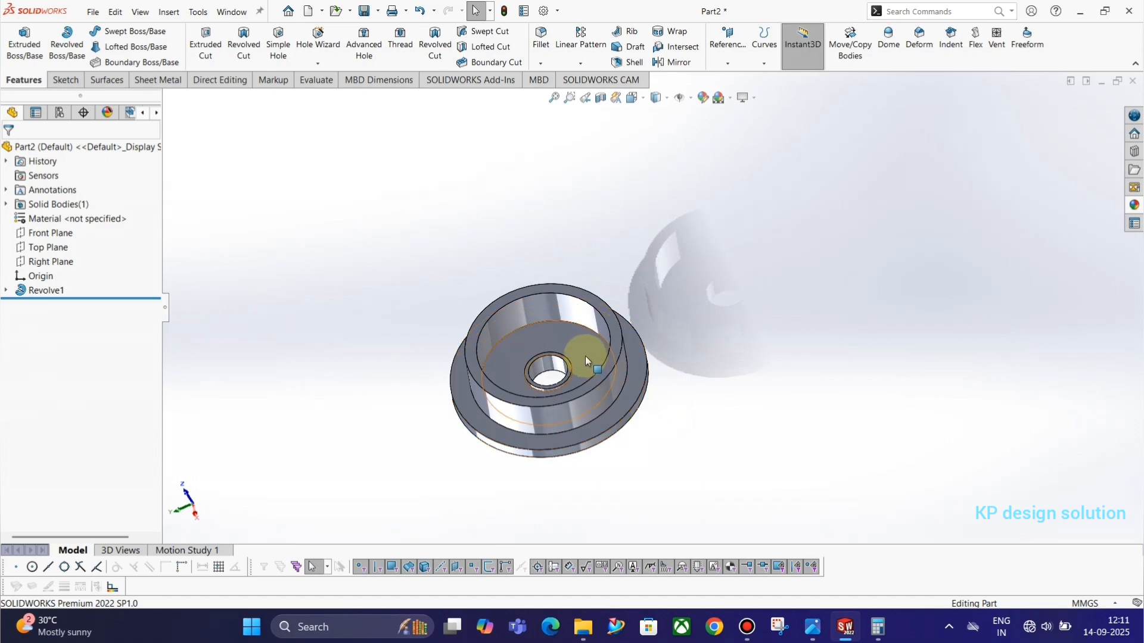
{"action": "key", "text": "alt+Tab"}
{"action": "key", "text": "alt+Tab"}
{"action": "key", "text": "alt+Tab"}
{"action": "key", "text": "alt+Tab"}
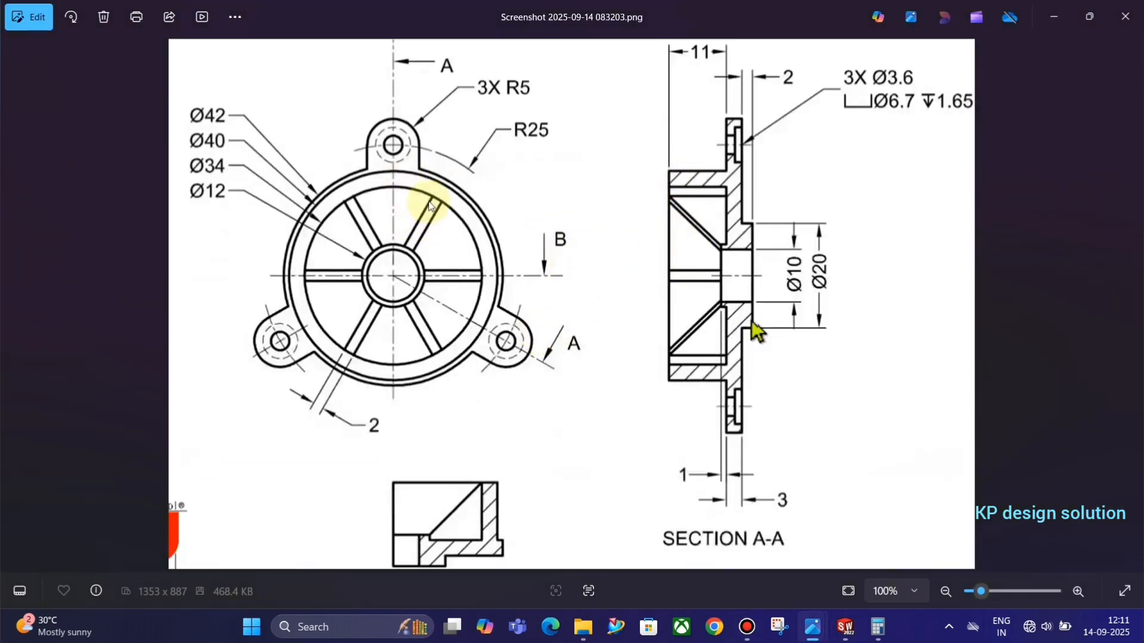
{"action": "key", "text": "alt+Tab"}
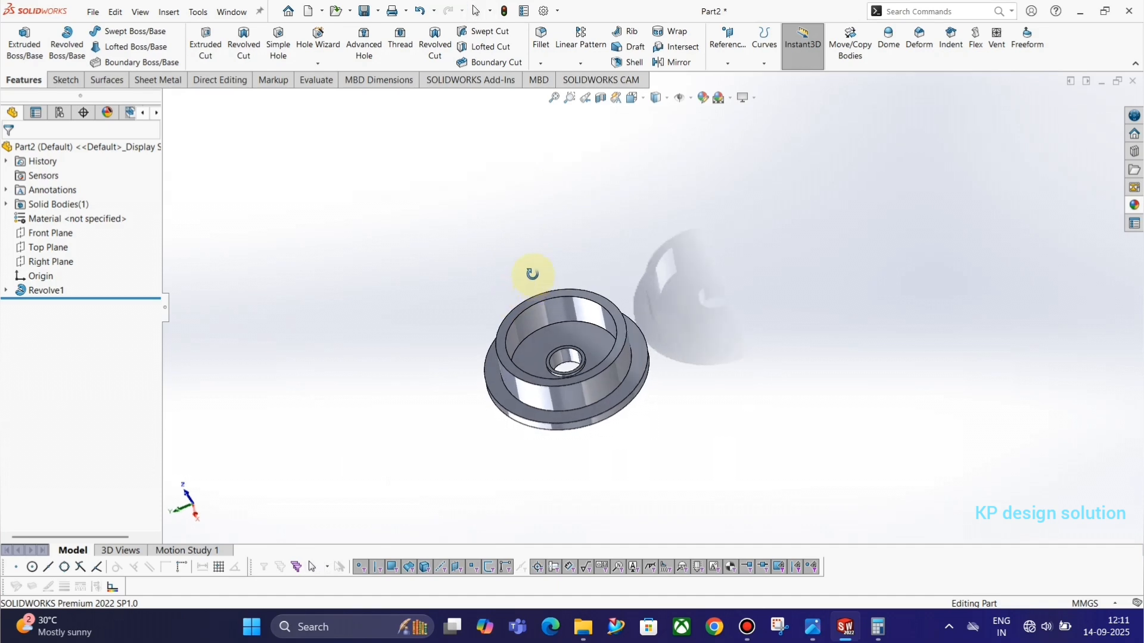
{"action": "key", "text": "alt+Tab"}
{"action": "key", "text": "alt+Tab"}
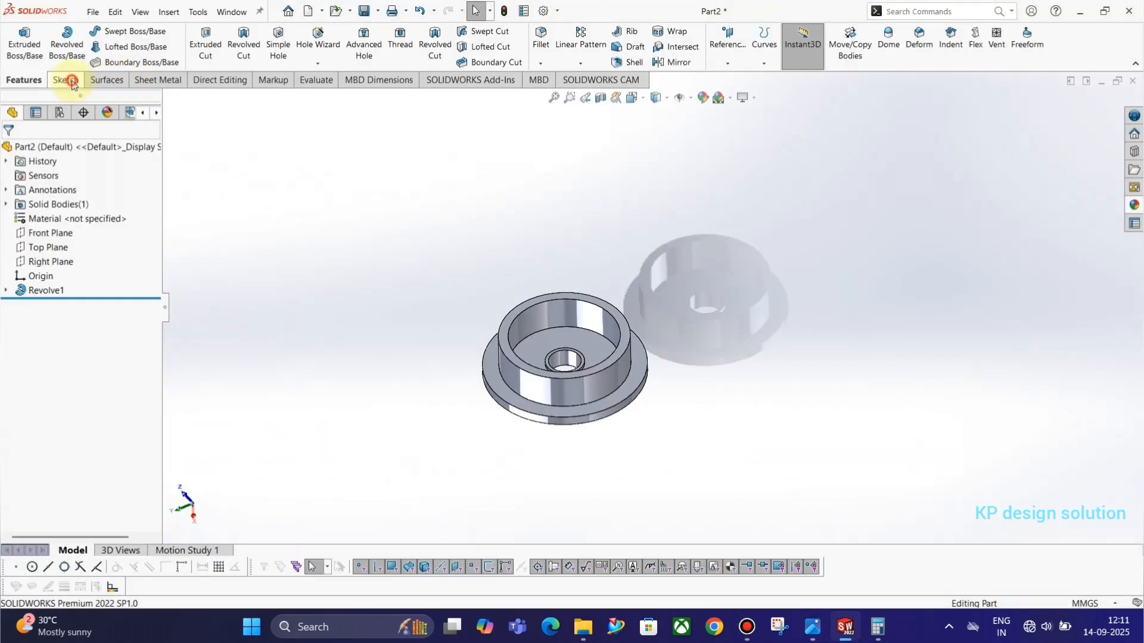
- Start a new sketch on the Top Plane and display the model with its hidden lines visible
{"action": "left_click", "coordinate": [65, 80]}
{"action": "left_click", "coordinate": [18, 37]}
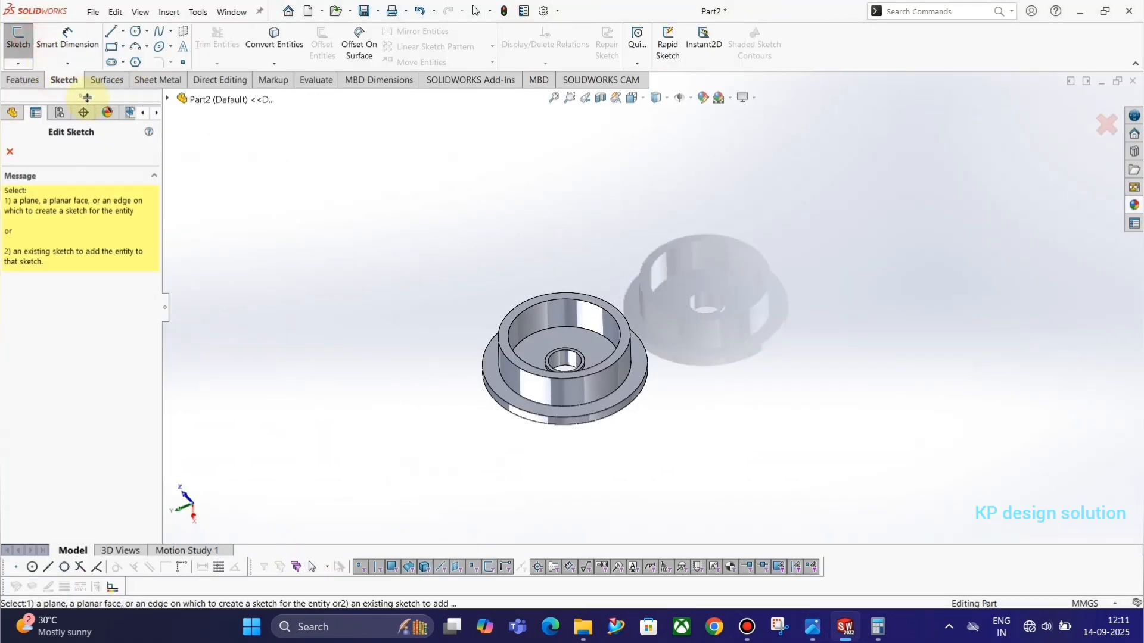
{"action": "left_click", "coordinate": [168, 98]}
{"action": "left_click", "coordinate": [215, 204]}
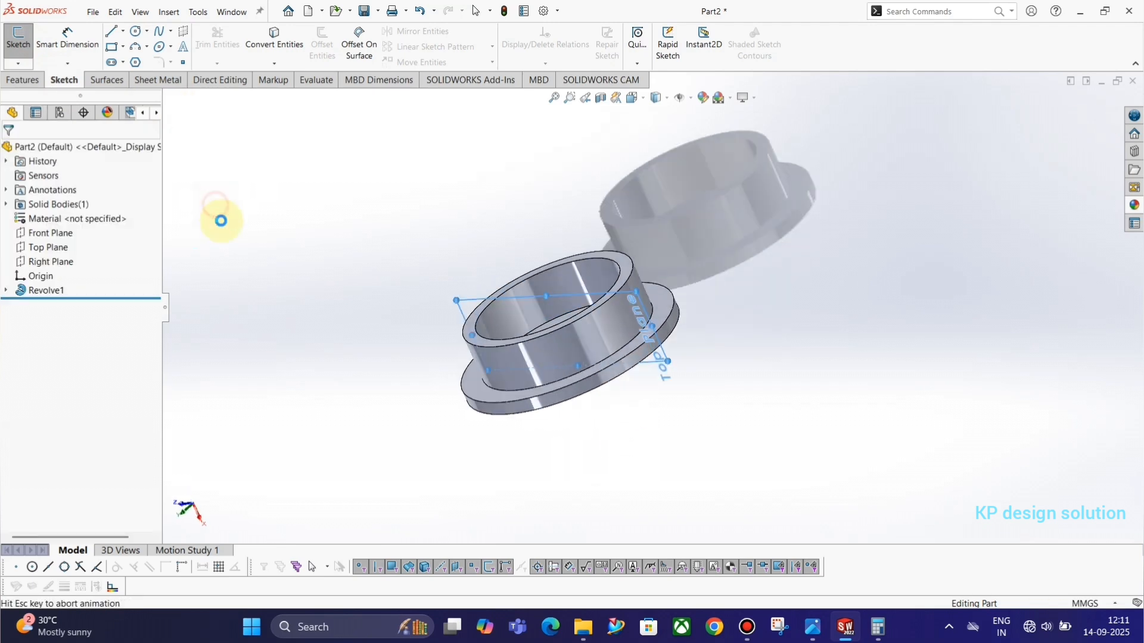
{"action": "left_click", "coordinate": [665, 99]}
{"action": "left_click", "coordinate": [658, 167]}
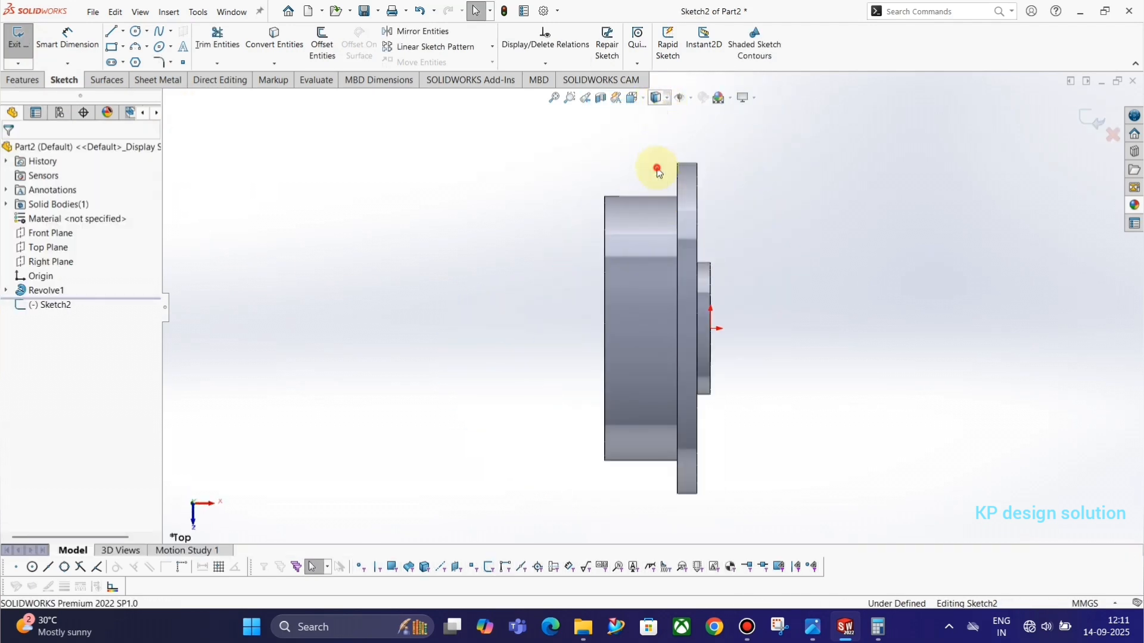
- Sketch a sloped line from the rim's inner front corner to the small hub's outer corner and close the sketch
{"action": "left_click", "coordinate": [111, 37]}
{"action": "scroll", "coordinate": [673, 318], "scroll_direction": "down", "scroll_amount": 2}
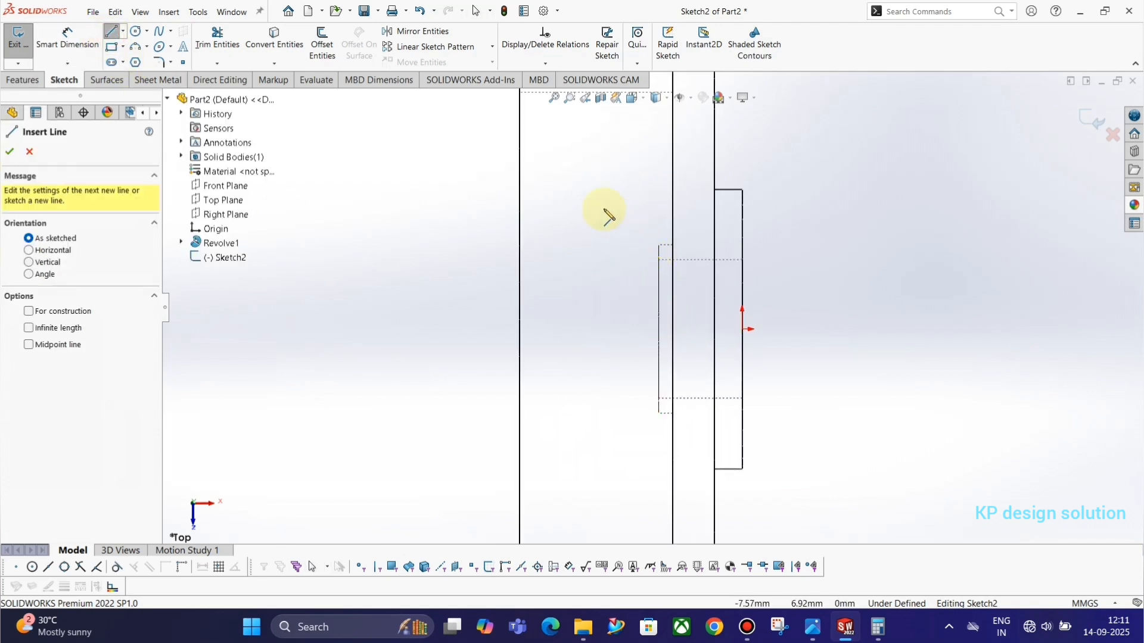
{"action": "left_click", "coordinate": [561, 158]}
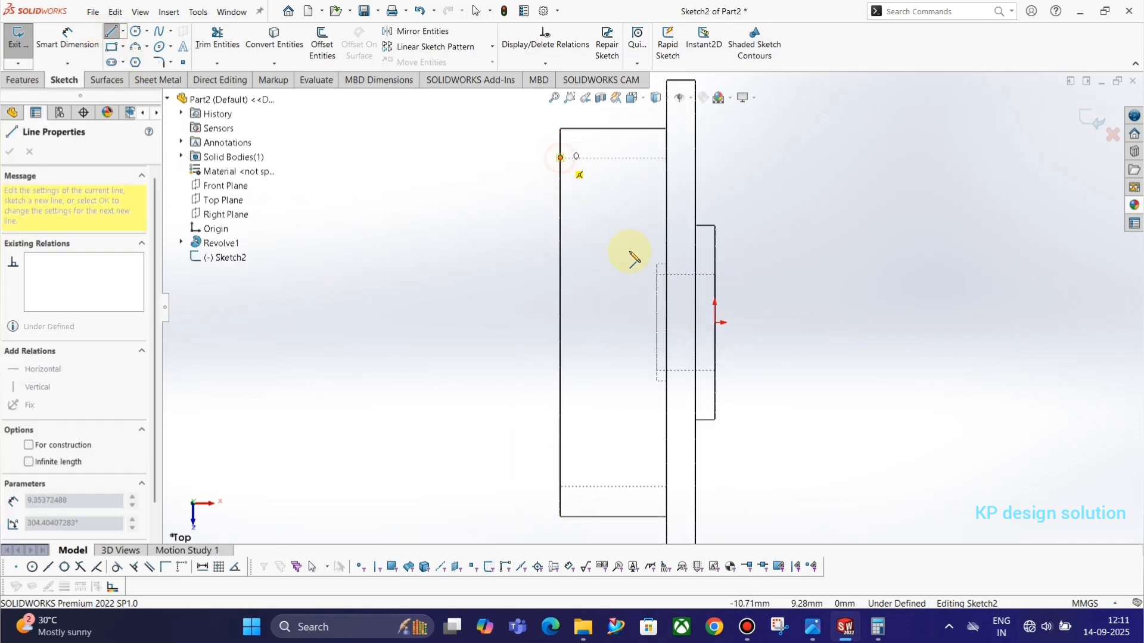
{"action": "left_click", "coordinate": [658, 265]}
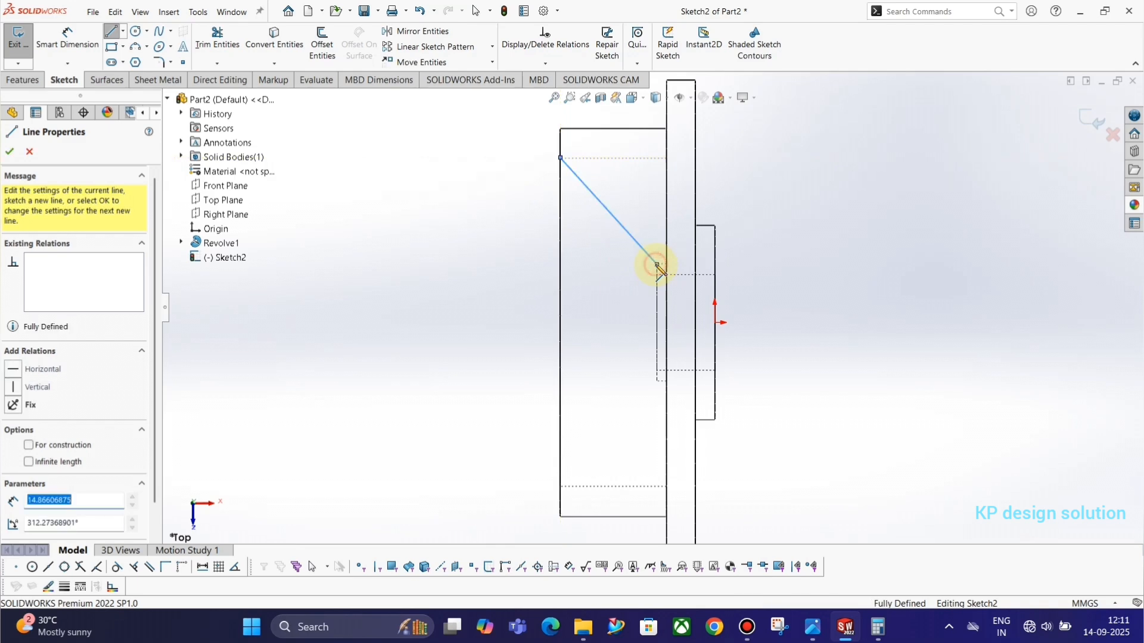
{"action": "key", "text": "Escape"}
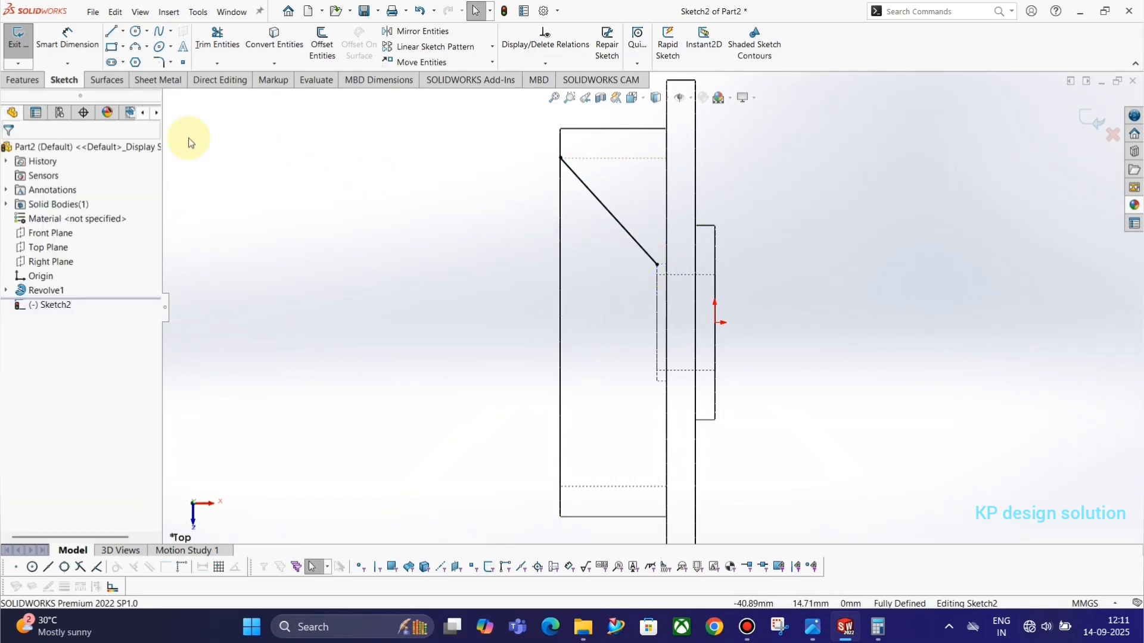
{"action": "left_click", "coordinate": [20, 45]}
- Create a rib from the sloped line, 2 mm thick on both sides as in the reference drawing, with the material side flipped
{"action": "middle_click_drag", "start_coordinate": [376, 288], "coordinate": [416, 263]}
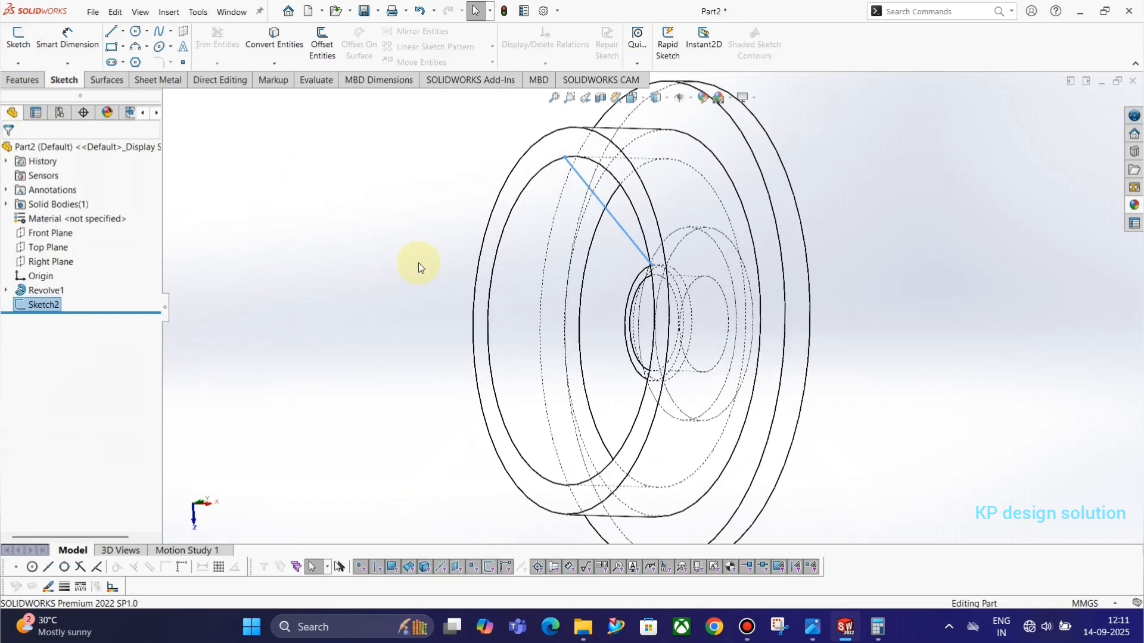
{"action": "left_click", "coordinate": [24, 80]}
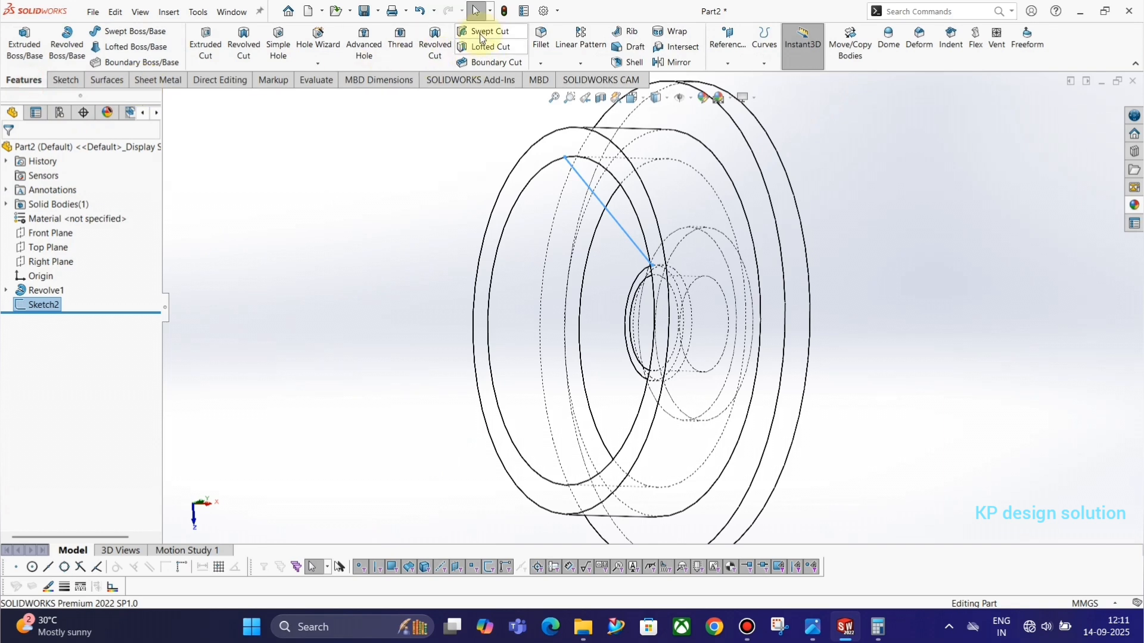
{"action": "left_click", "coordinate": [632, 32]}
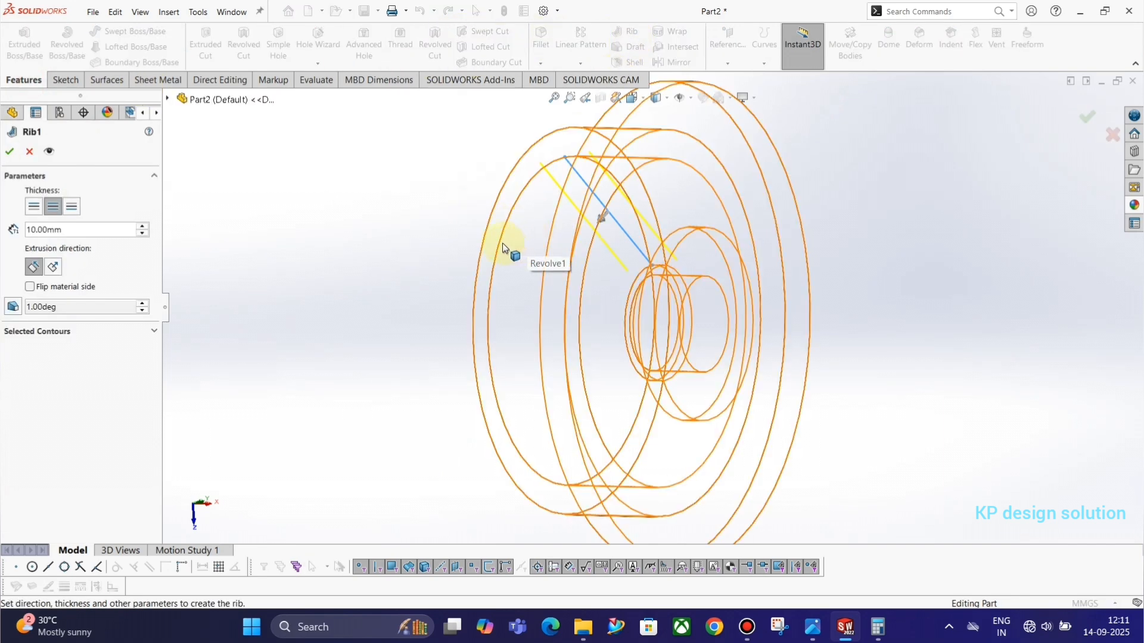
{"action": "key", "text": "alt+Tab"}
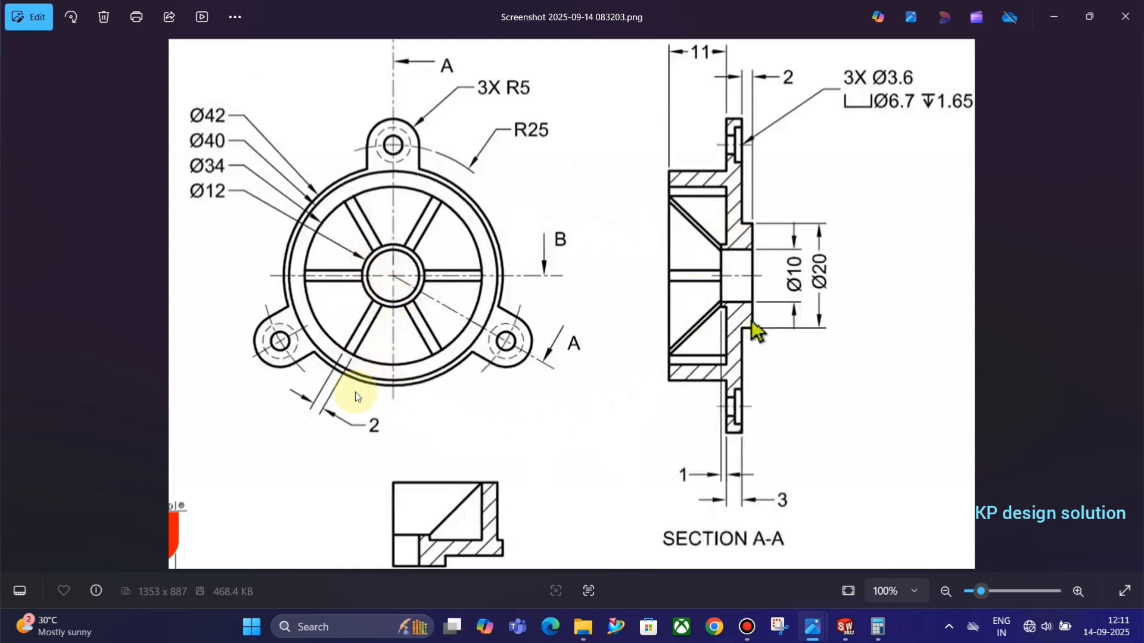
{"action": "key", "text": "alt+Tab"}
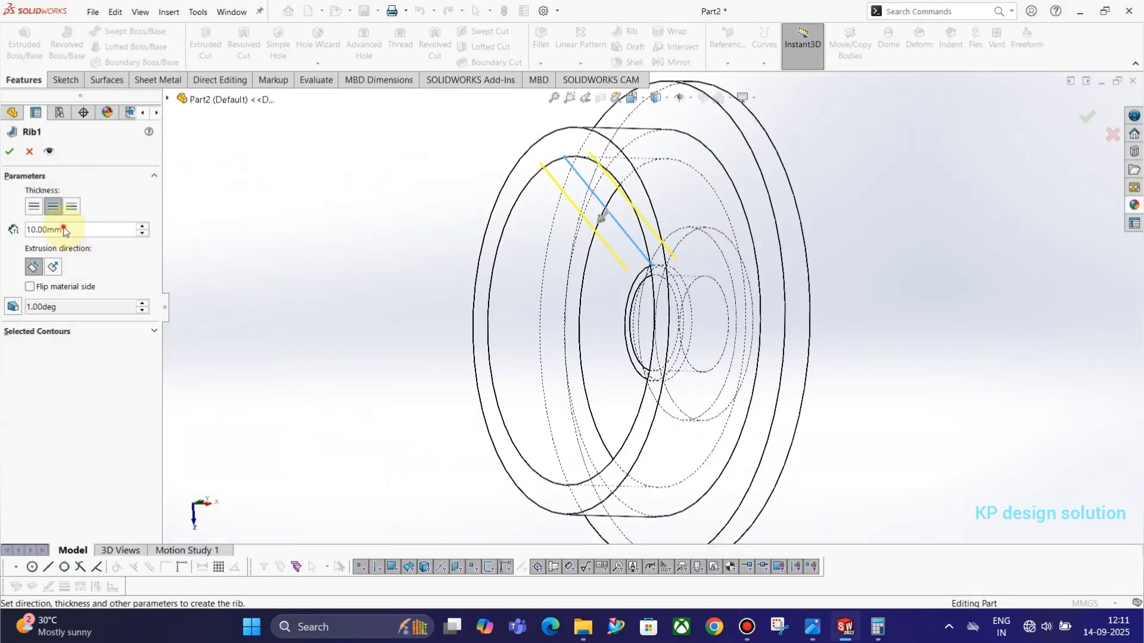
{"action": "left_click_drag", "start_coordinate": [65, 231], "coordinate": [3, 236]}
{"action": "type", "text": "2"}
{"action": "key", "text": "Return"}
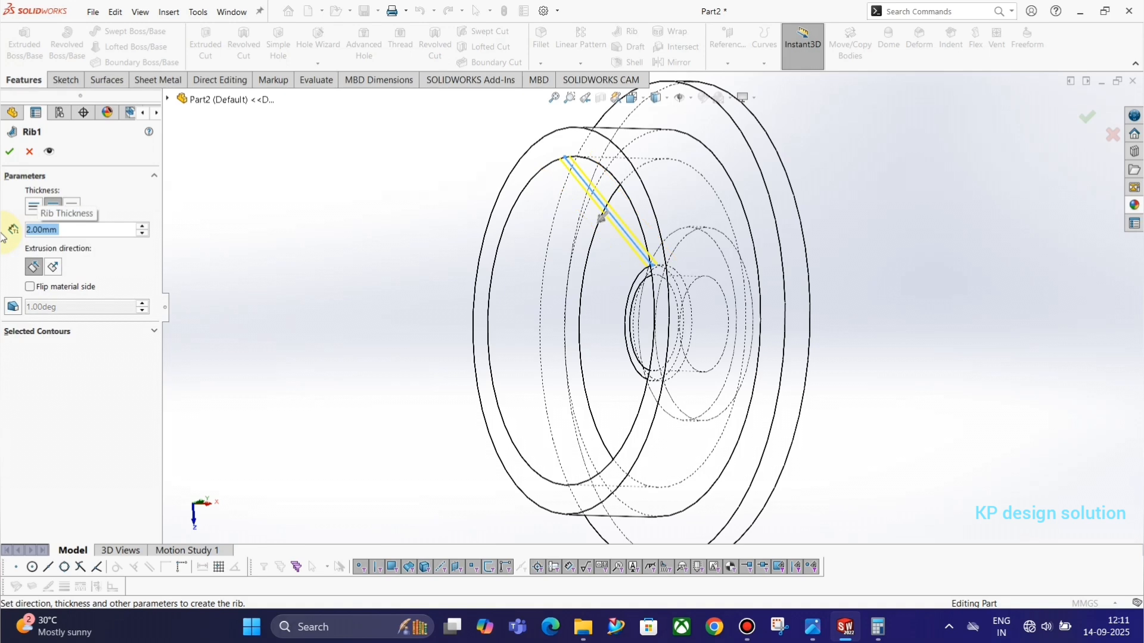
{"action": "left_click", "coordinate": [31, 287]}
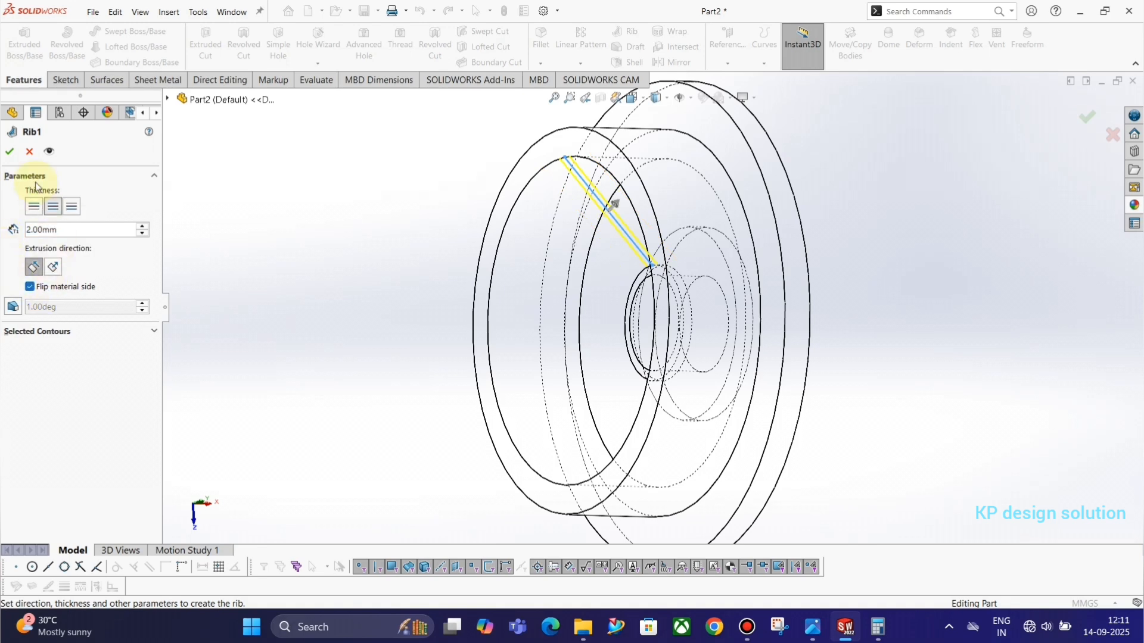
{"action": "left_click", "coordinate": [11, 152]}
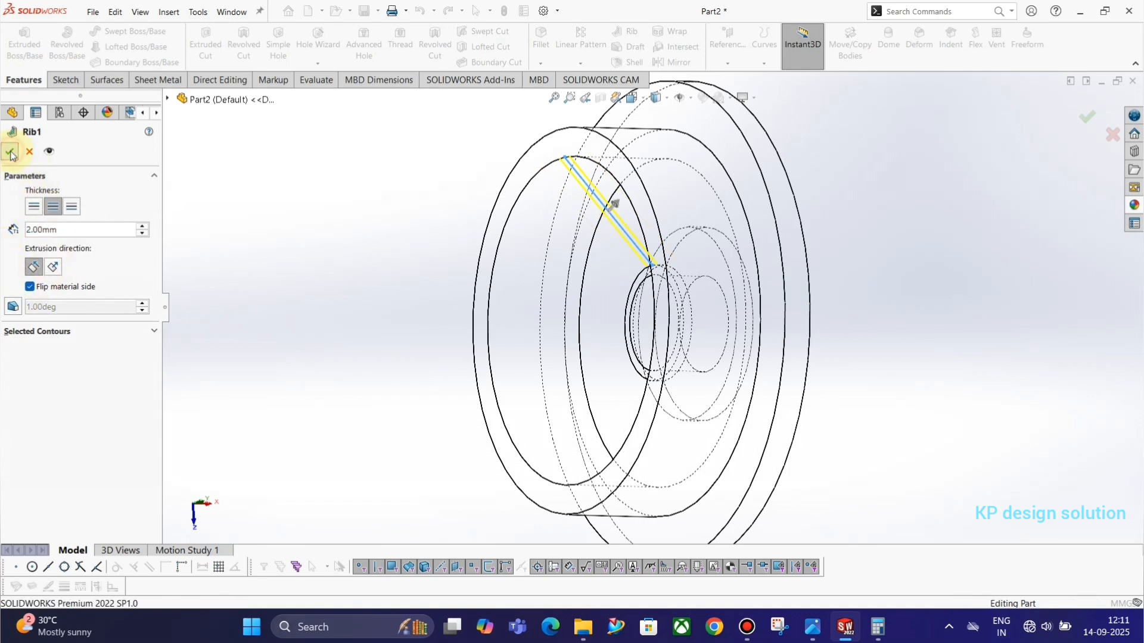
- Return the model to a shaded display with edges and inspect the rib inside the rim
{"action": "left_click", "coordinate": [341, 266]}
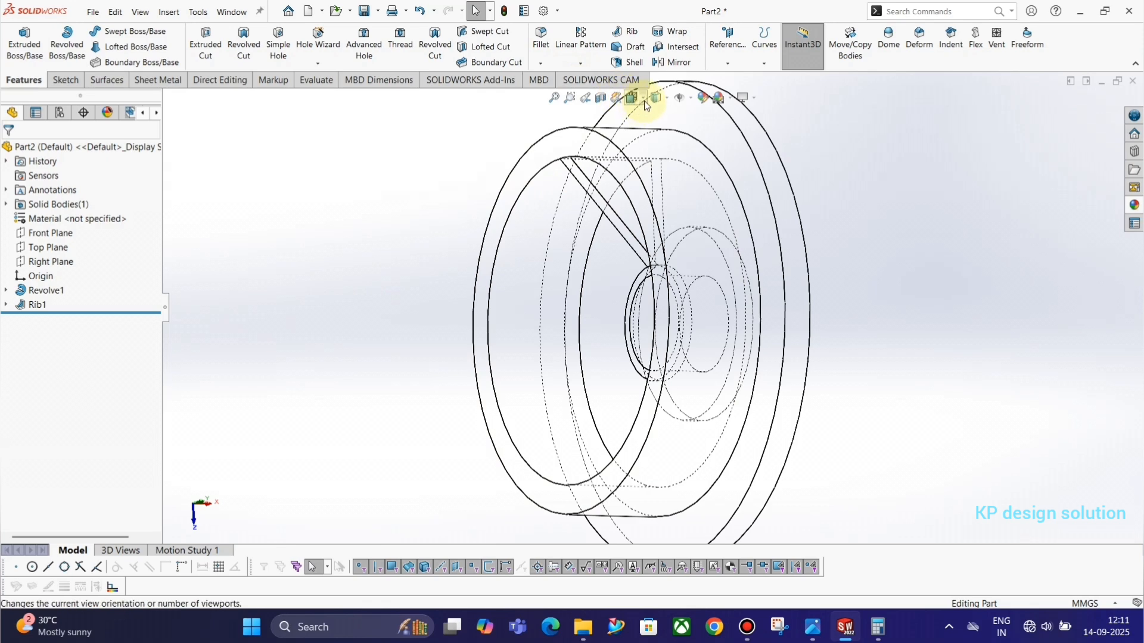
{"action": "left_click", "coordinate": [666, 95]}
{"action": "left_click", "coordinate": [660, 116]}
{"action": "mouse_move", "coordinate": [660, 115]}
{"action": "middle_mouse_down"}
{"action": "mouse_move", "coordinate": [639, 257]}
{"action": "mouse_move", "coordinate": [670, 192]}
{"action": "middle_mouse_up"}
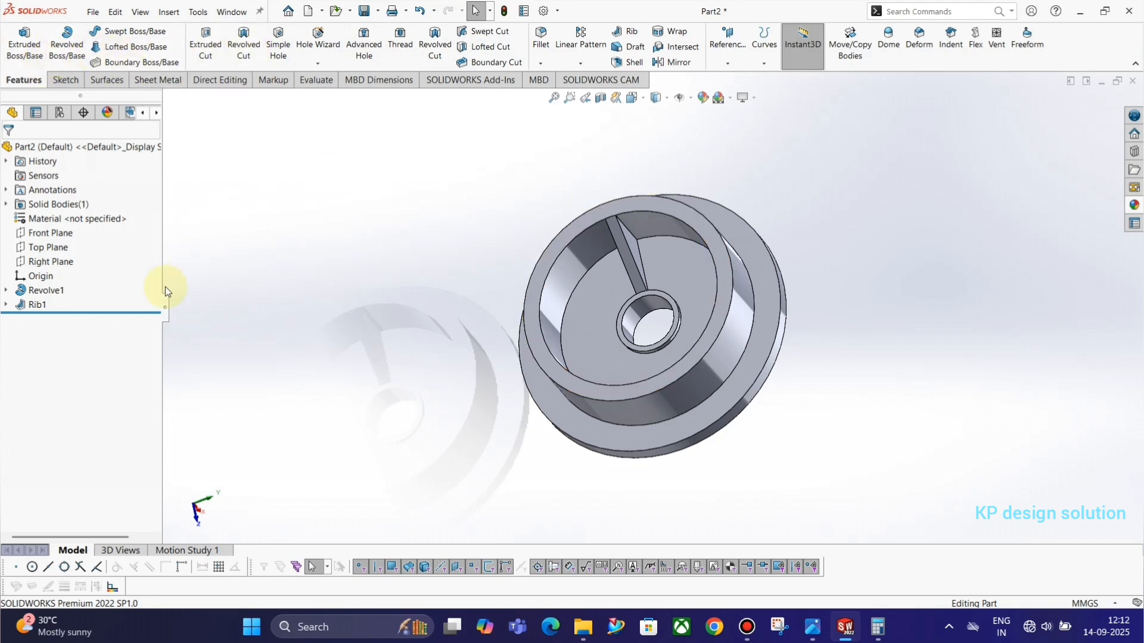
- Pattern the rib circularly about the rim's inner face, with 6 equally spaced instances over 360 degrees as in the reference drawing
{"action": "left_click", "coordinate": [37, 305]}
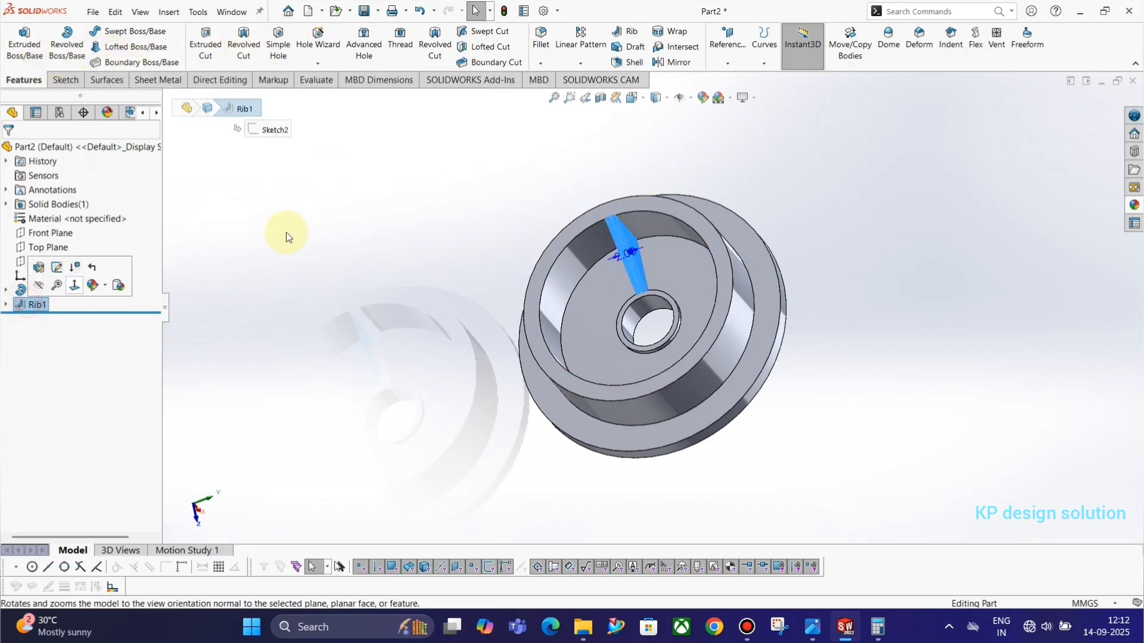
{"action": "left_click", "coordinate": [596, 62]}
{"action": "left_click", "coordinate": [596, 95]}
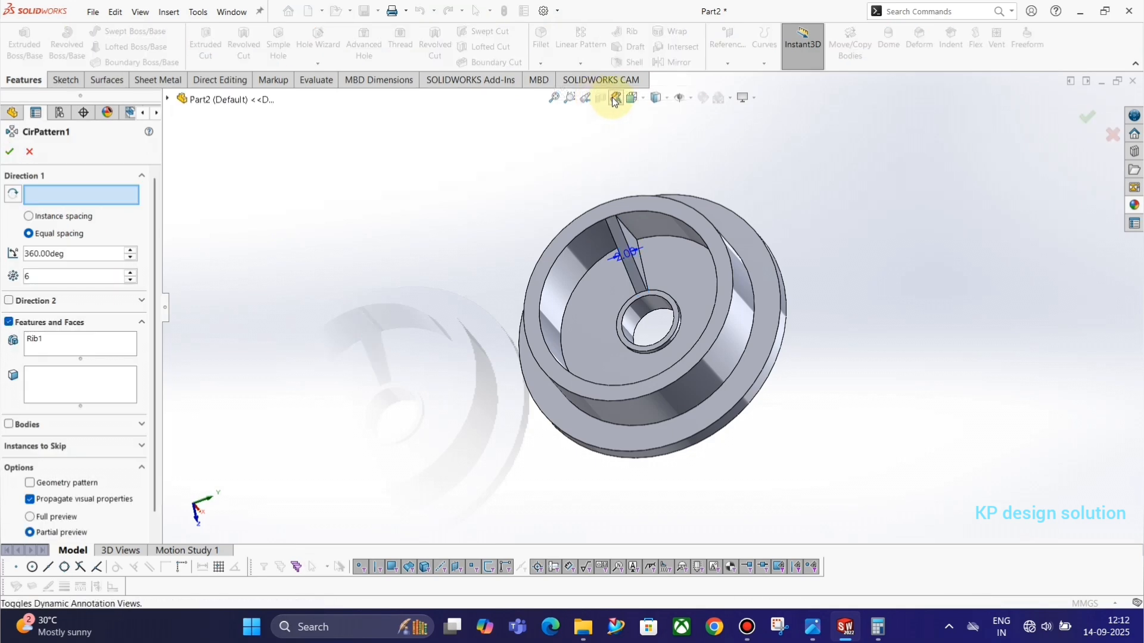
{"action": "key", "text": "alt+Tab"}
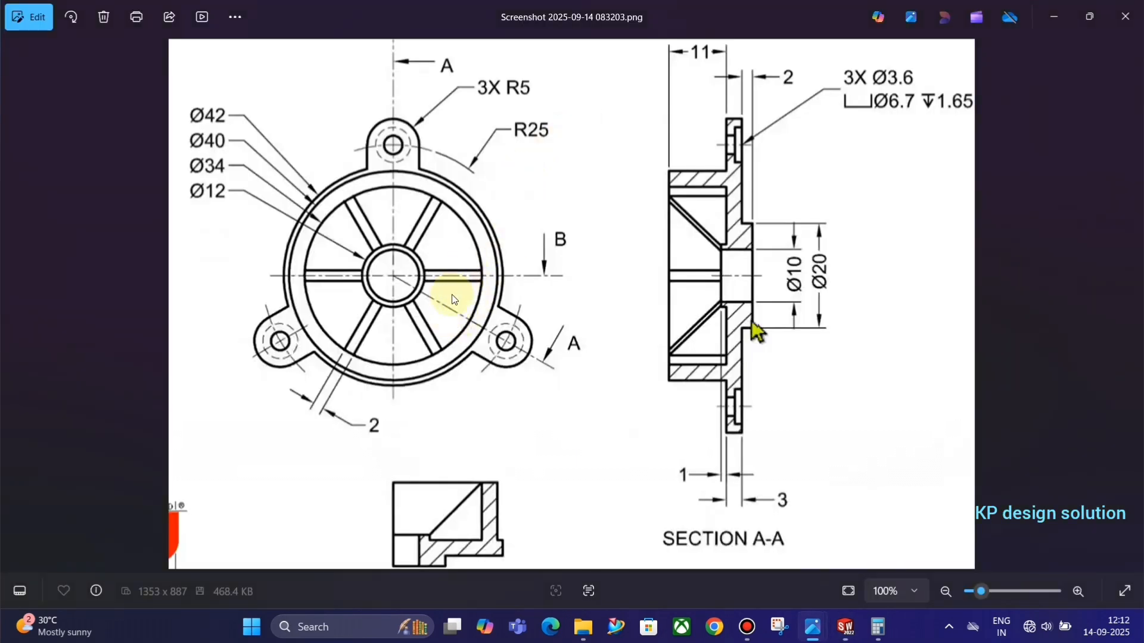
{"action": "key", "text": "alt+Tab"}
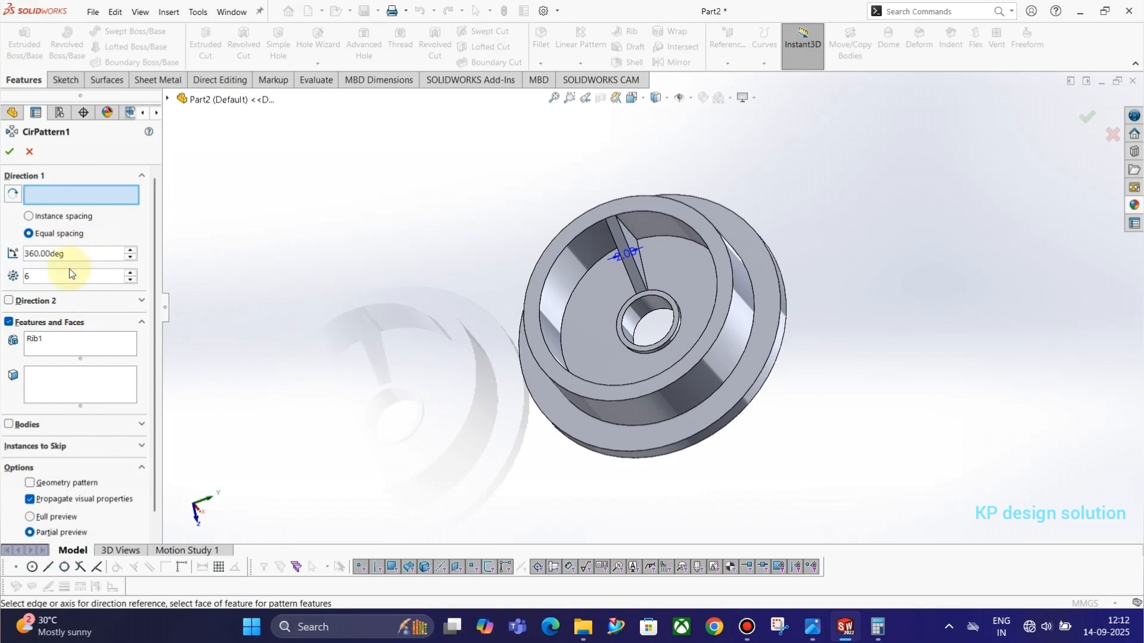
{"action": "left_click", "coordinate": [542, 298]}
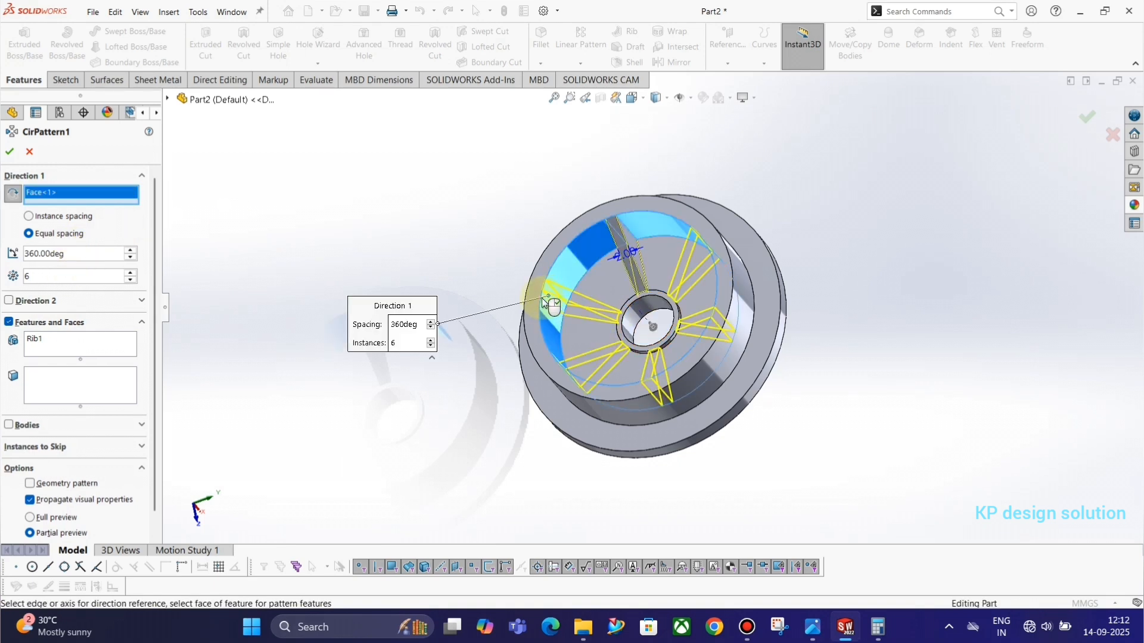
{"action": "left_click", "coordinate": [10, 151]}
{"action": "middle_click_drag", "start_coordinate": [554, 391], "coordinate": [636, 409]}
- Compare the flange with the reference drawing and open the revolved body's profile sketch for editing
{"action": "key", "text": "alt+Tab"}
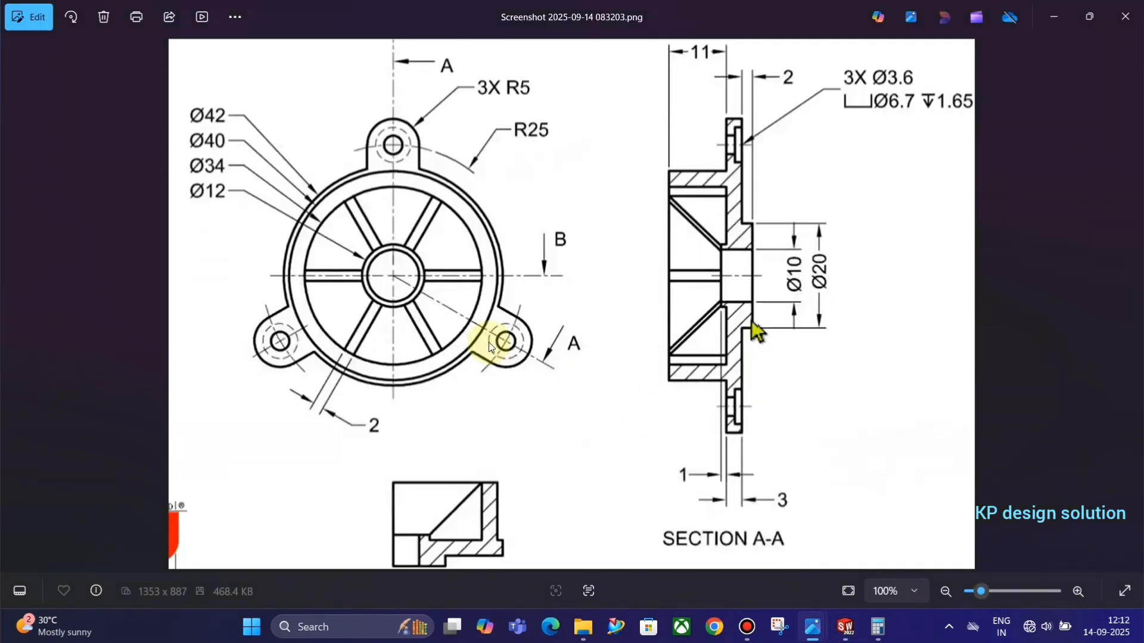
{"action": "key", "text": "alt+Tab"}
{"action": "middle_click_drag", "start_coordinate": [684, 319], "coordinate": [683, 237]}
{"action": "key", "text": "alt+Tab"}
{"action": "key", "text": "alt+Tab"}
{"action": "key", "text": "alt+Tab"}
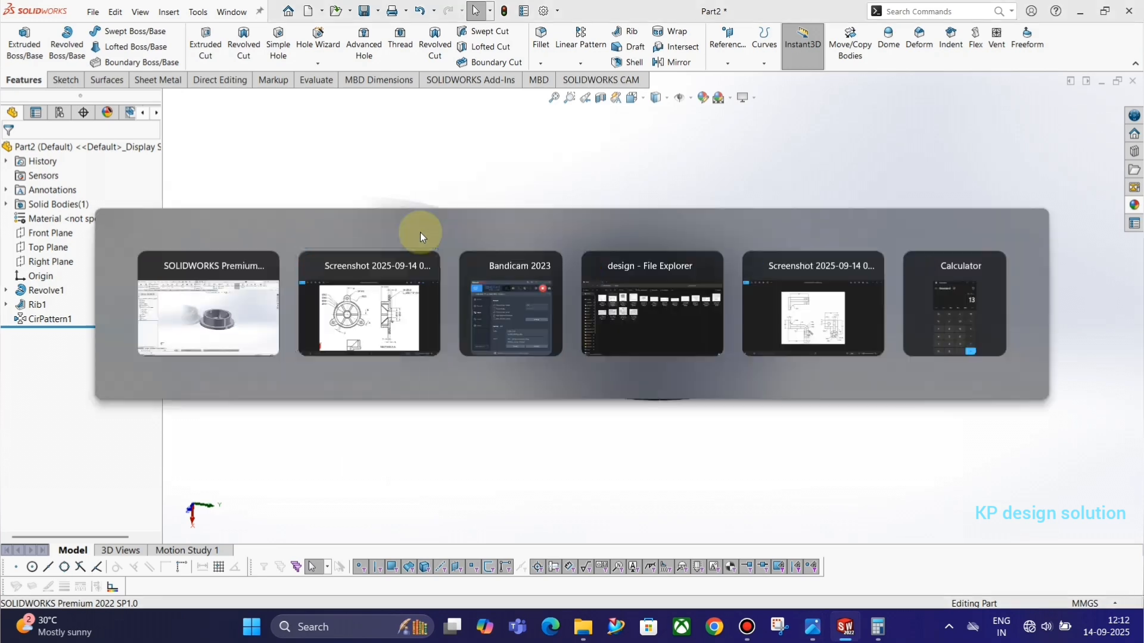
{"action": "key", "text": "alt+Tab"}
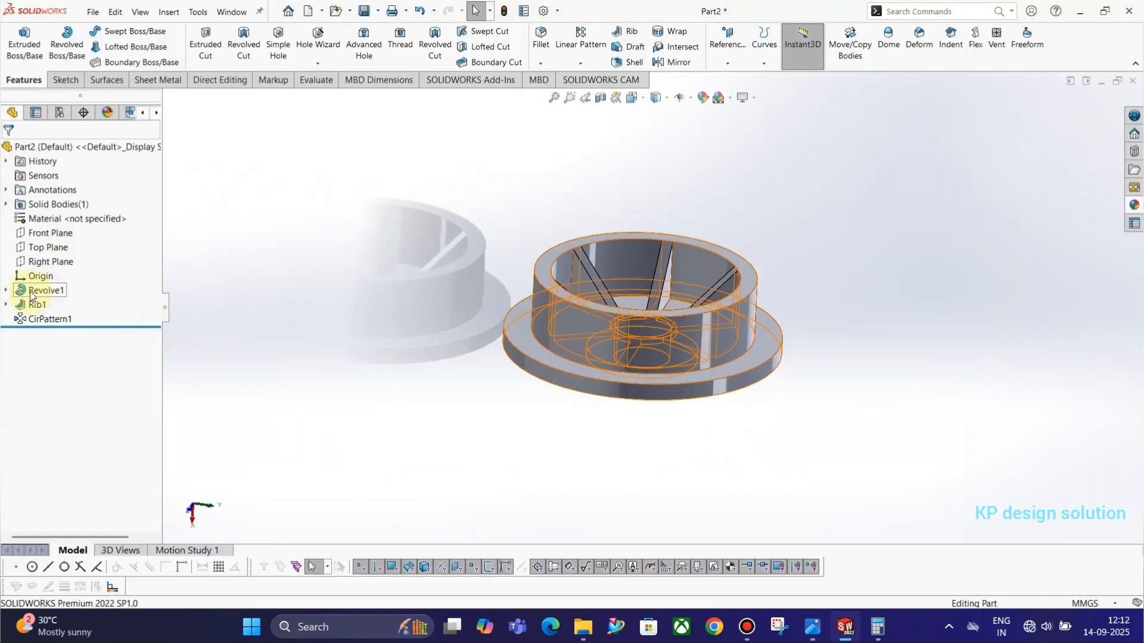
{"action": "left_click", "coordinate": [6, 291]}
{"action": "left_click", "coordinate": [58, 305]}
{"action": "left_click", "coordinate": [71, 272]}
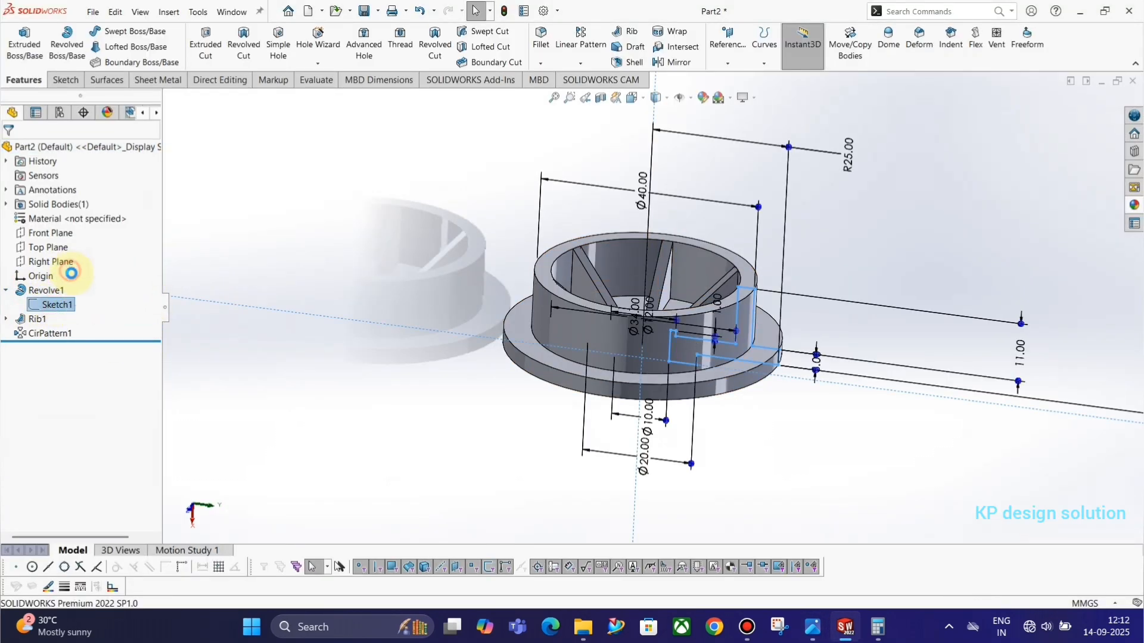
{"action": "scroll", "coordinate": [643, 274], "scroll_direction": "down", "scroll_amount": 6}
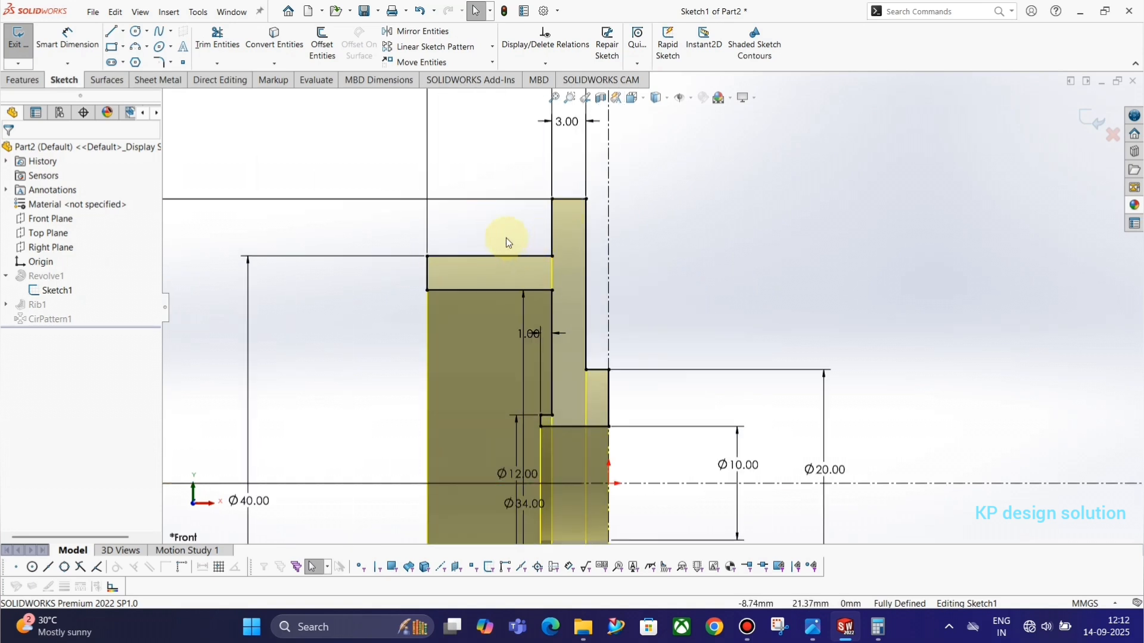
- Sketch a horizontal line across the flange section from the rim's outer corner to the flange's back face
{"action": "left_click", "coordinate": [110, 33]}
{"action": "left_click", "coordinate": [552, 256]}
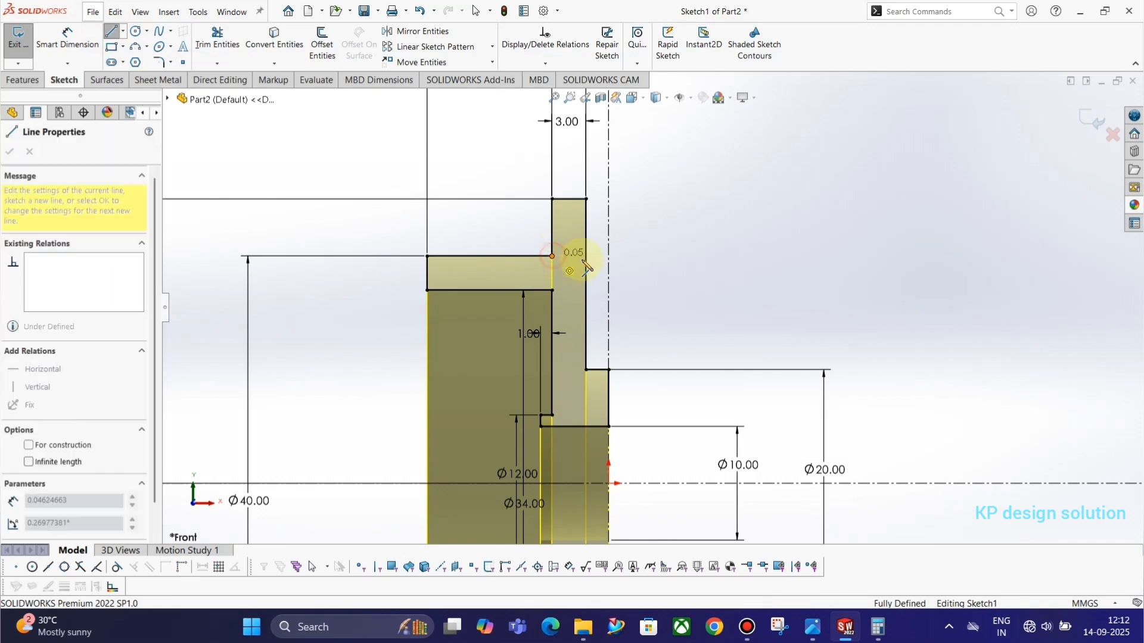
{"action": "key", "text": "Escape"}
{"action": "key", "text": "Escape"}
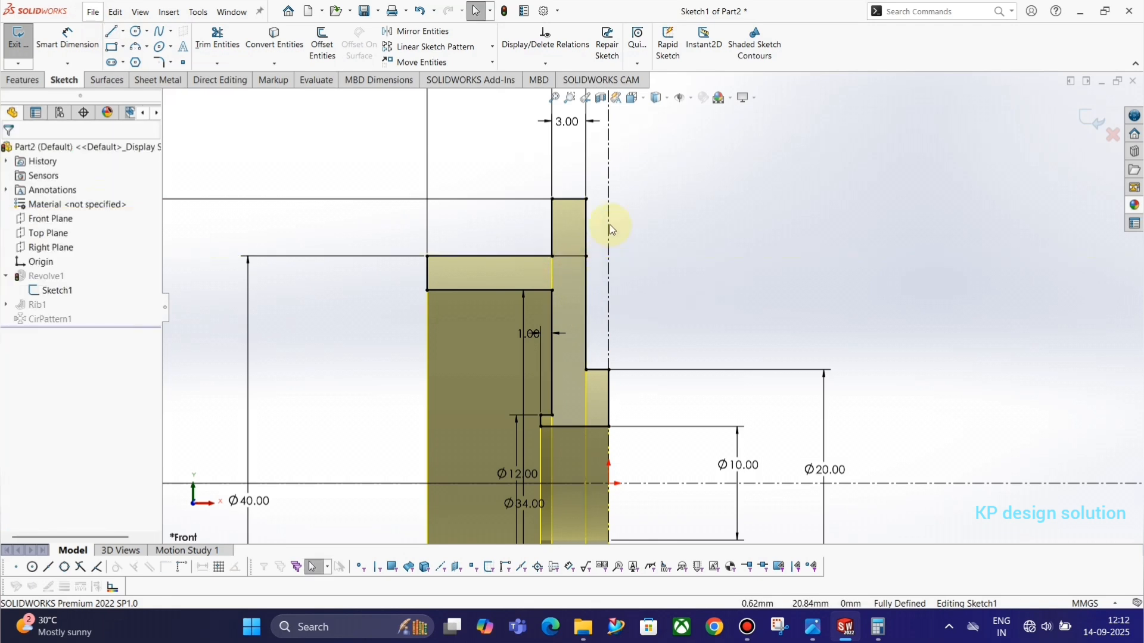
- Trim away the flange outline projecting beyond the new line, accepting deletion of the associated dimensions
{"action": "left_click", "coordinate": [217, 38]}
{"action": "left_click", "coordinate": [554, 228]}
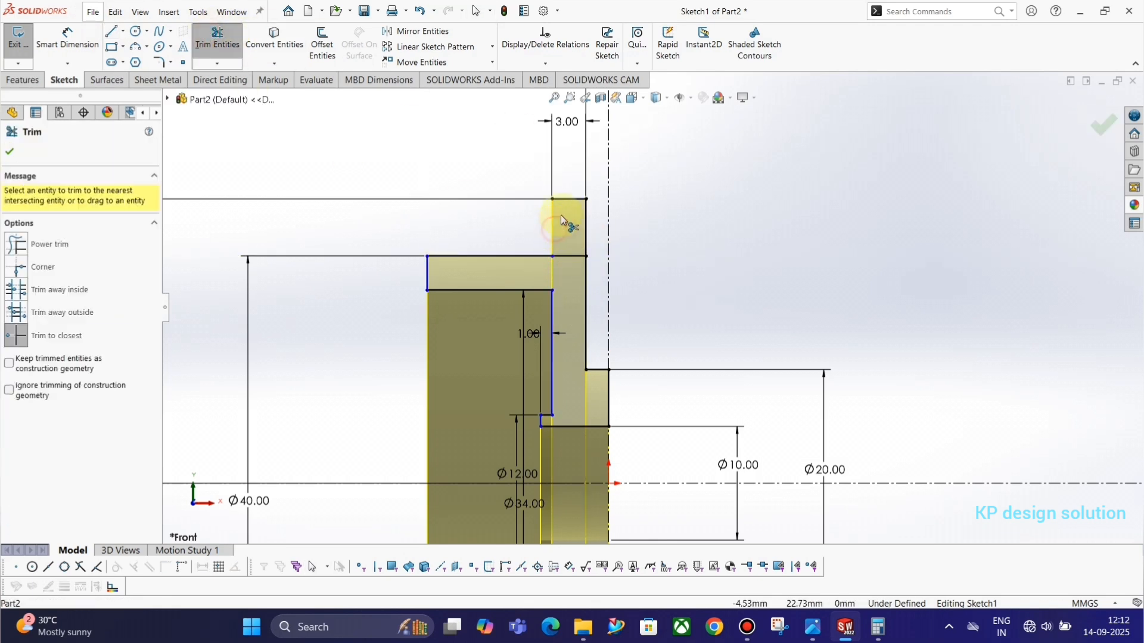
{"action": "left_click", "coordinate": [567, 200]}
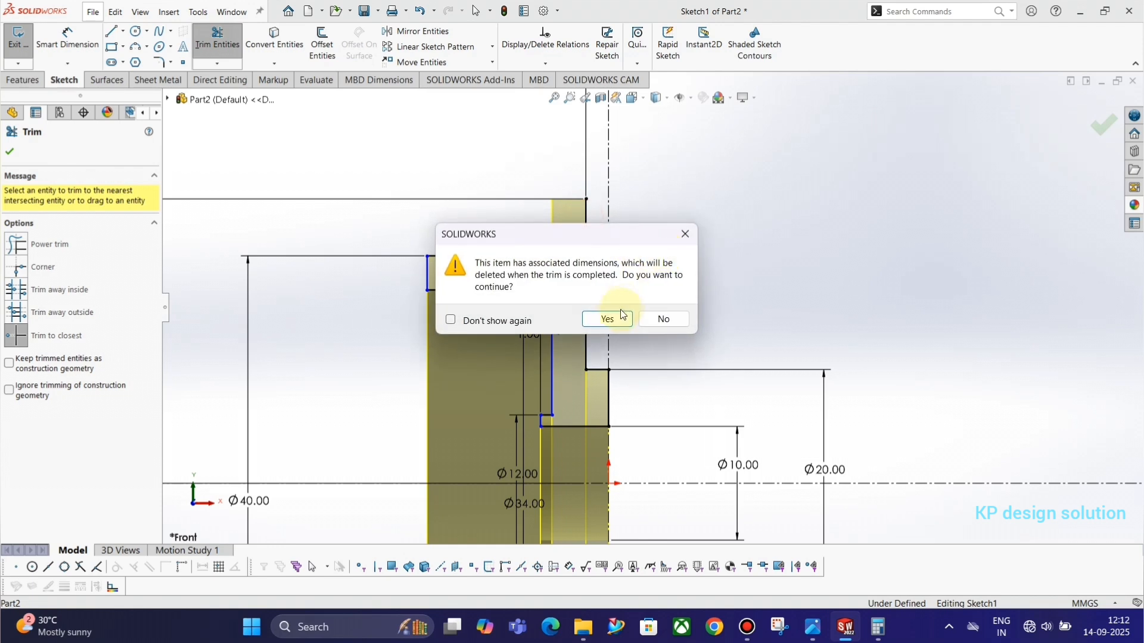
{"action": "left_click", "coordinate": [615, 317]}
- Dimension the rim's depth from its open front edge to the web's inner face as 11 mm, as in the reference drawing
{"action": "scroll", "coordinate": [463, 302], "scroll_direction": "up", "scroll_amount": 2}
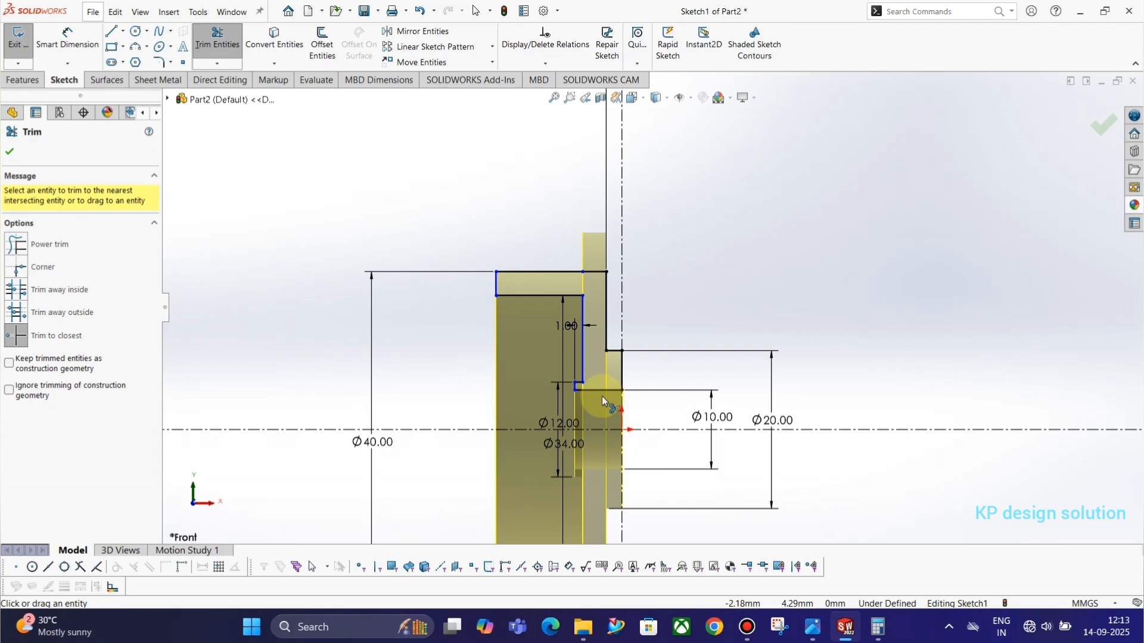
{"action": "key", "text": "alt+Tab"}
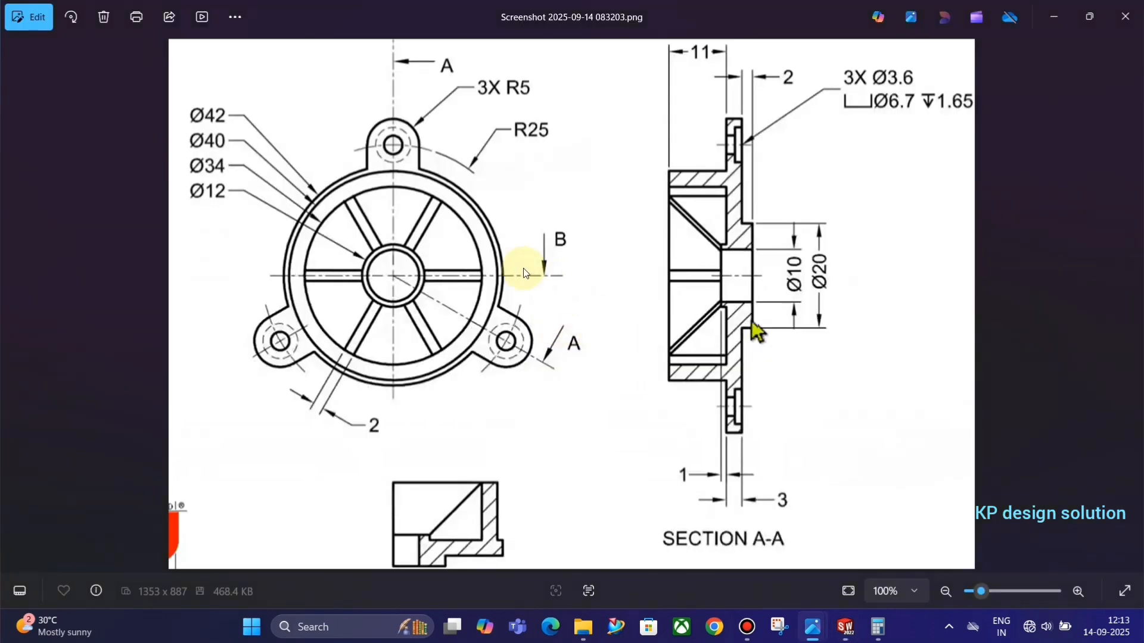
{"action": "key", "text": "alt+Tab"}
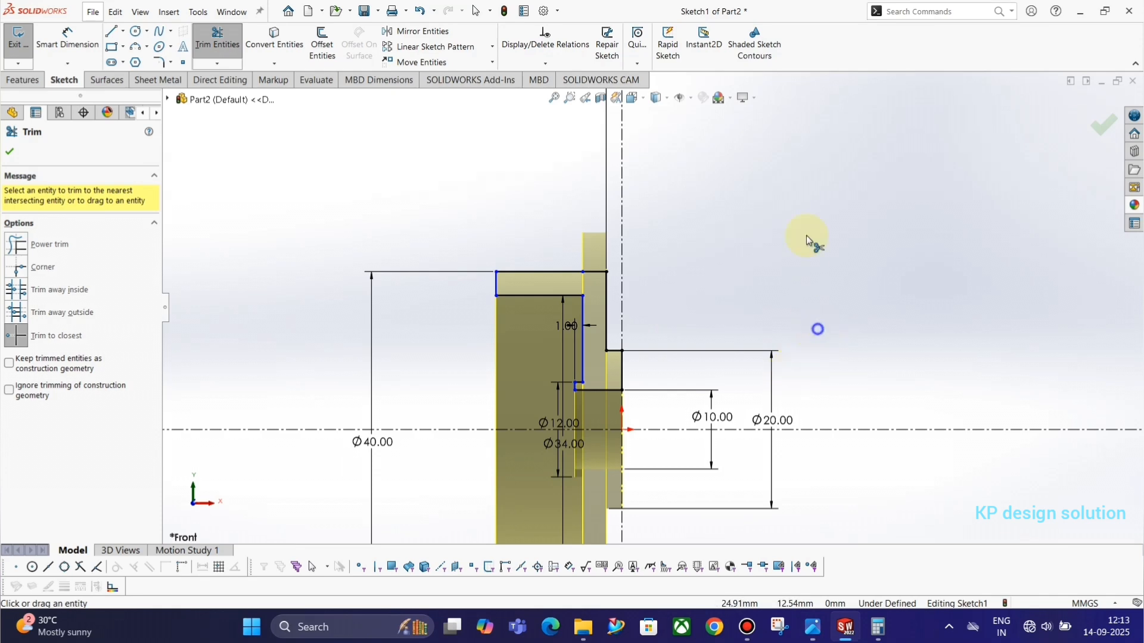
{"action": "right_click_drag", "start_coordinate": [817, 329], "coordinate": [807, 236]}
{"action": "left_click", "coordinate": [497, 285]}
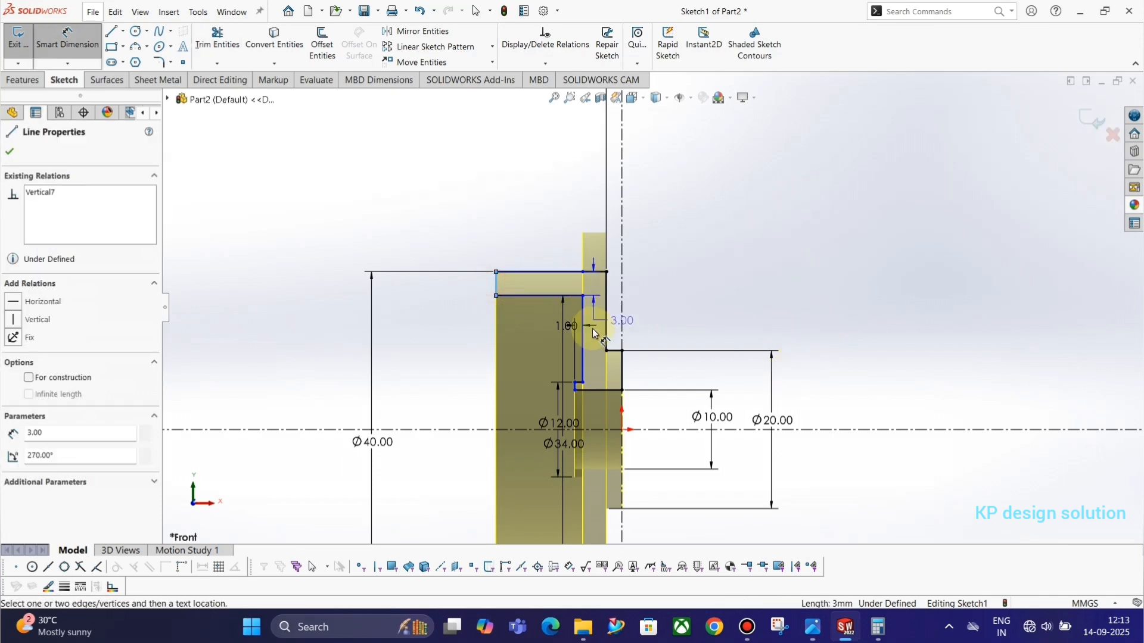
{"action": "key", "text": "alt+Tab"}
{"action": "key", "text": "alt+Tab"}
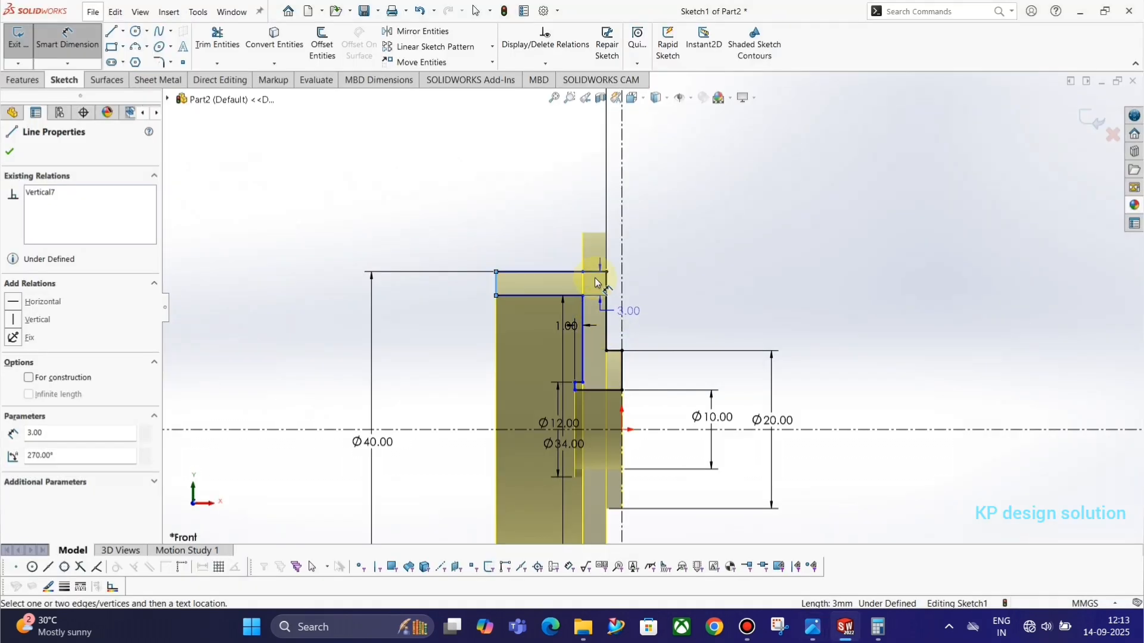
{"action": "left_click", "coordinate": [583, 308]}
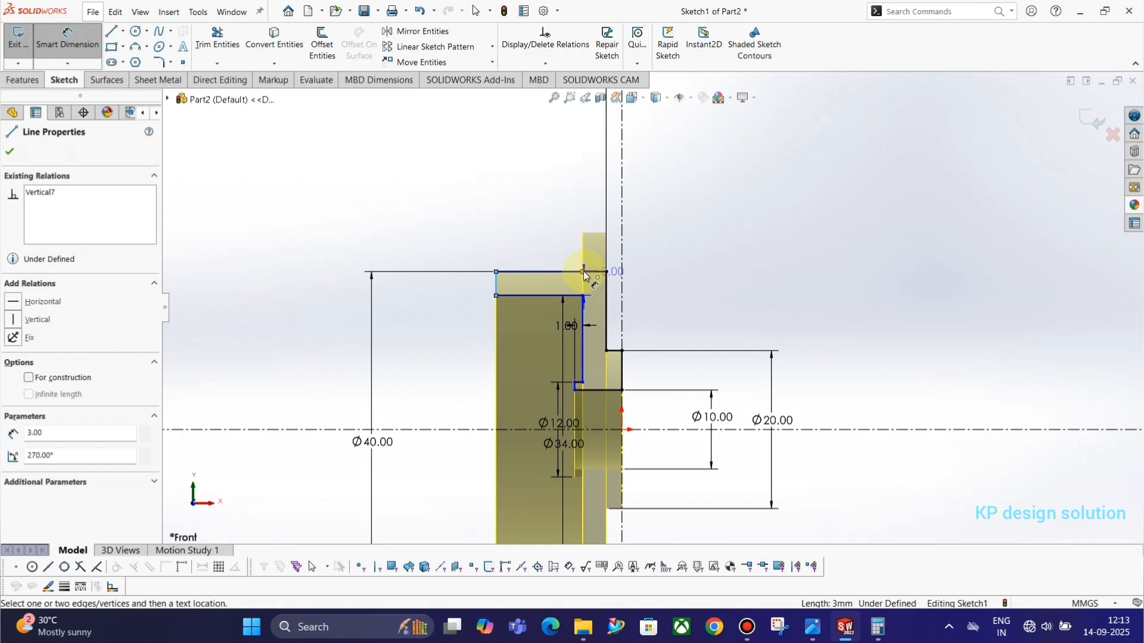
{"action": "left_click", "coordinate": [583, 272]}
{"action": "left_click", "coordinate": [558, 224]}
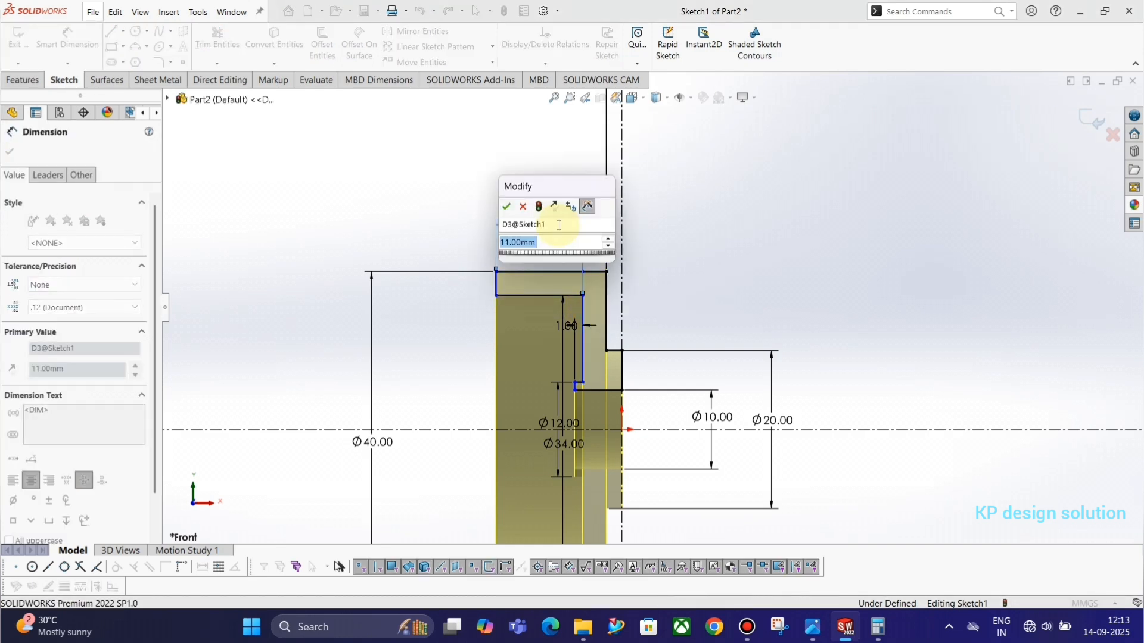
{"action": "left_click", "coordinate": [506, 207]}
{"action": "left_click", "coordinate": [769, 257]}
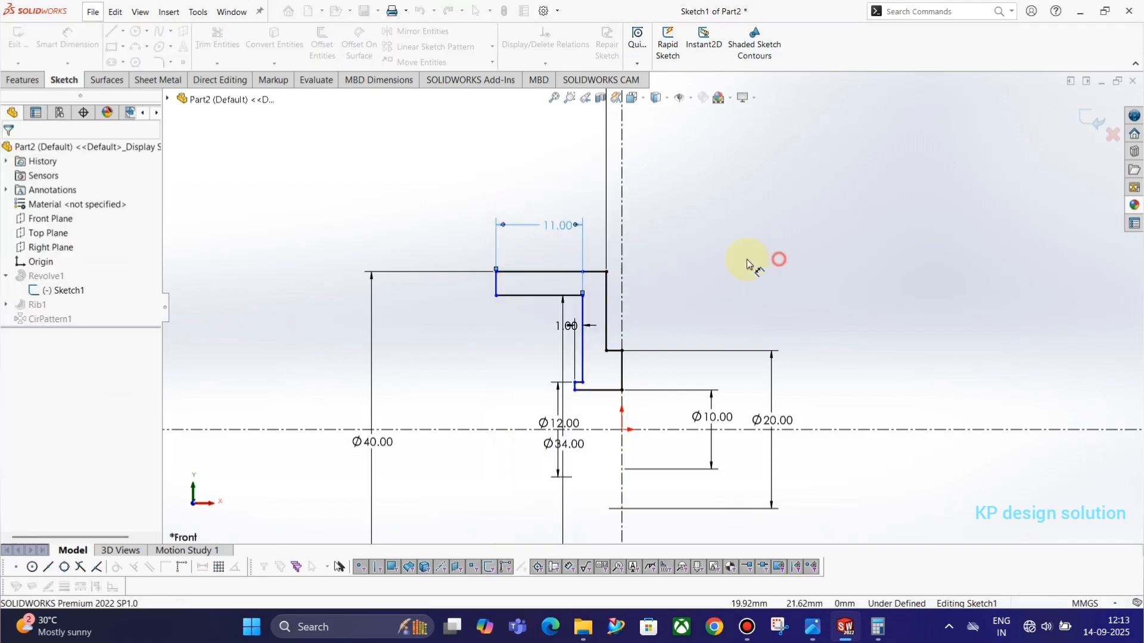
- Extend the rim's outer edge past the back face and trim the excess so it ends at the web's back face
{"action": "left_click", "coordinate": [583, 273]}
{"action": "key", "text": "Escape"}
{"action": "key", "text": "Escape"}
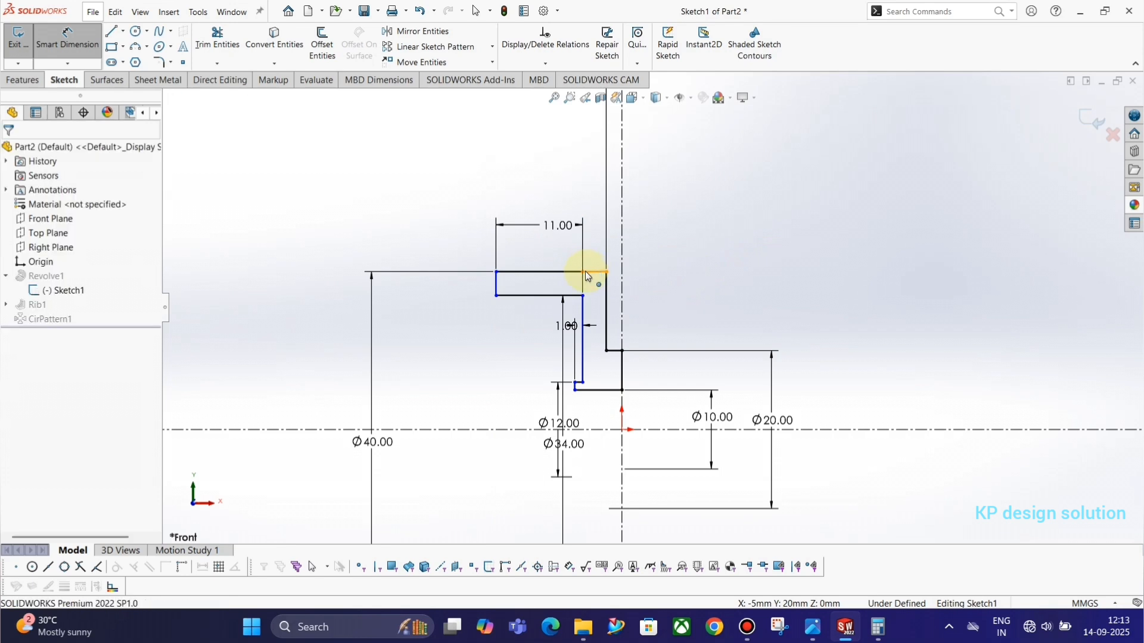
{"action": "left_click_drag", "start_coordinate": [582, 273], "coordinate": [703, 271]}
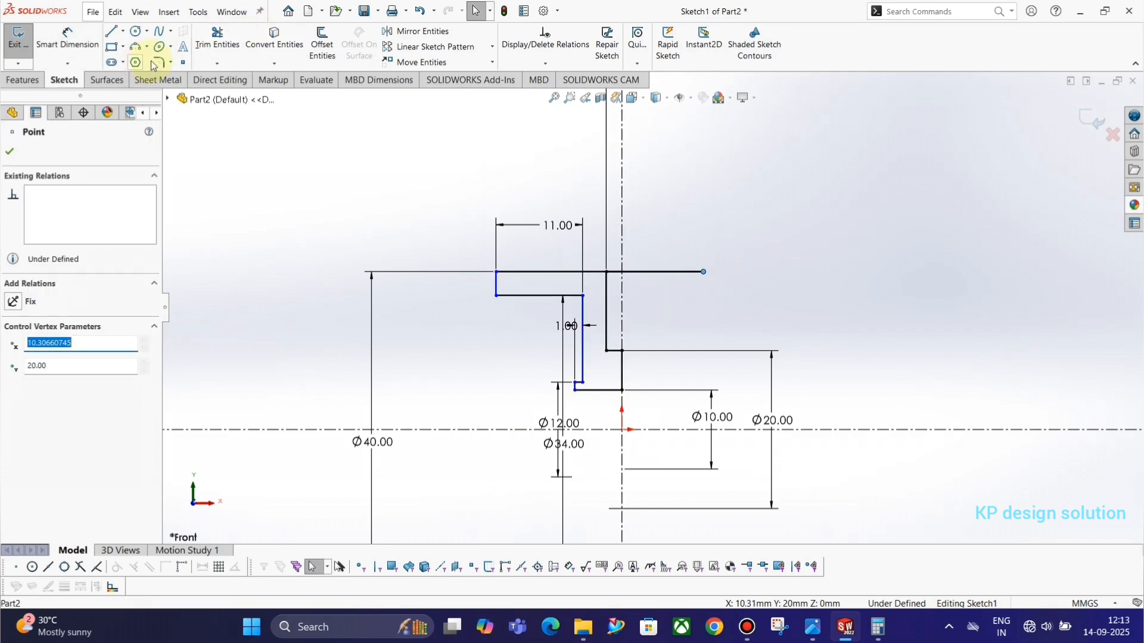
{"action": "left_click", "coordinate": [218, 39]}
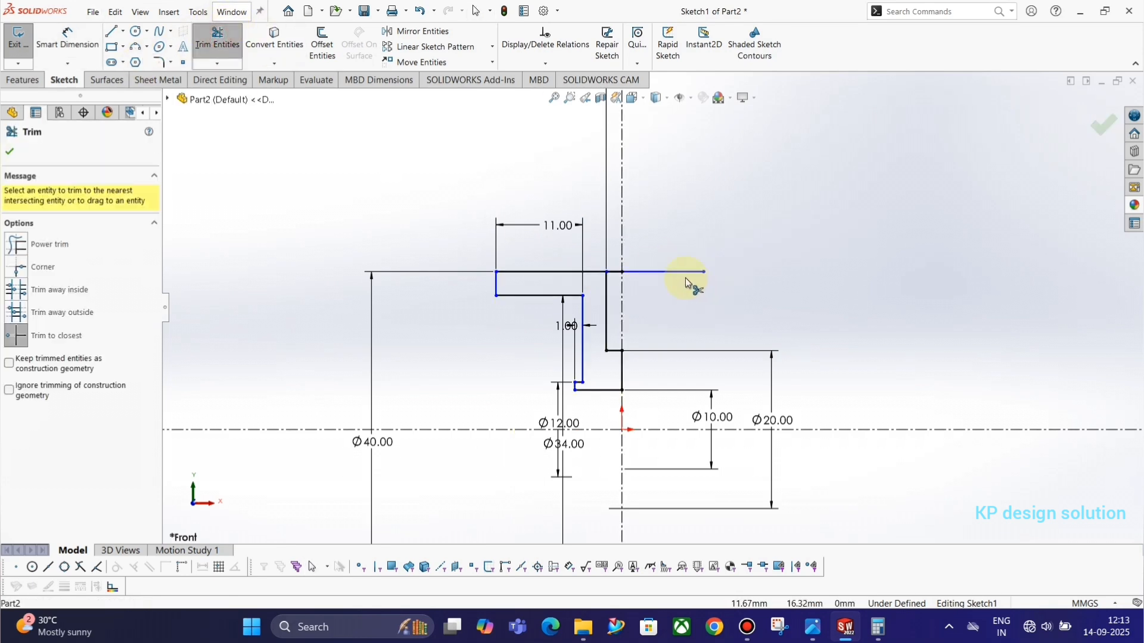
{"action": "left_click", "coordinate": [673, 272]}
{"action": "key", "text": "Escape"}
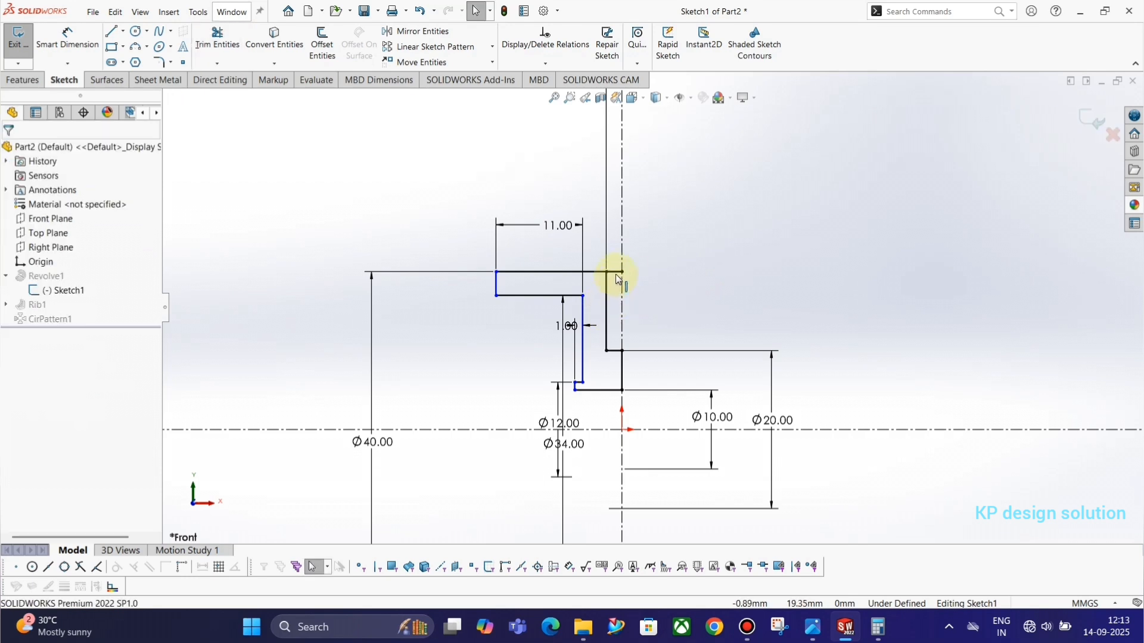
{"action": "left_click", "coordinate": [616, 272]}
{"action": "key", "text": "Escape"}
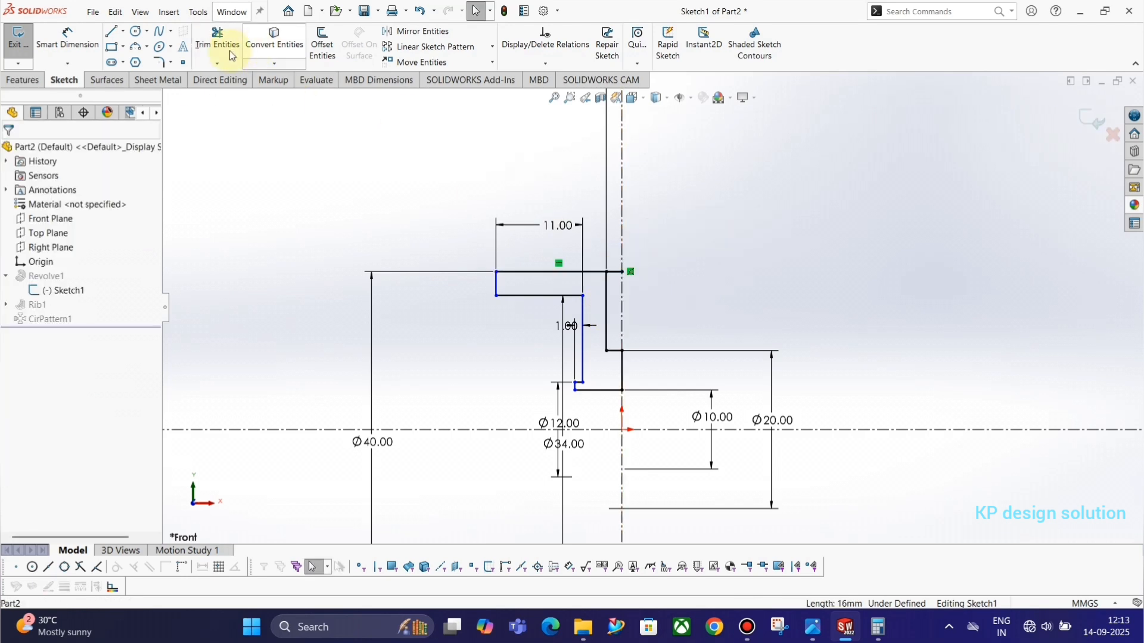
{"action": "left_click", "coordinate": [210, 42]}
{"action": "left_click", "coordinate": [616, 273]}
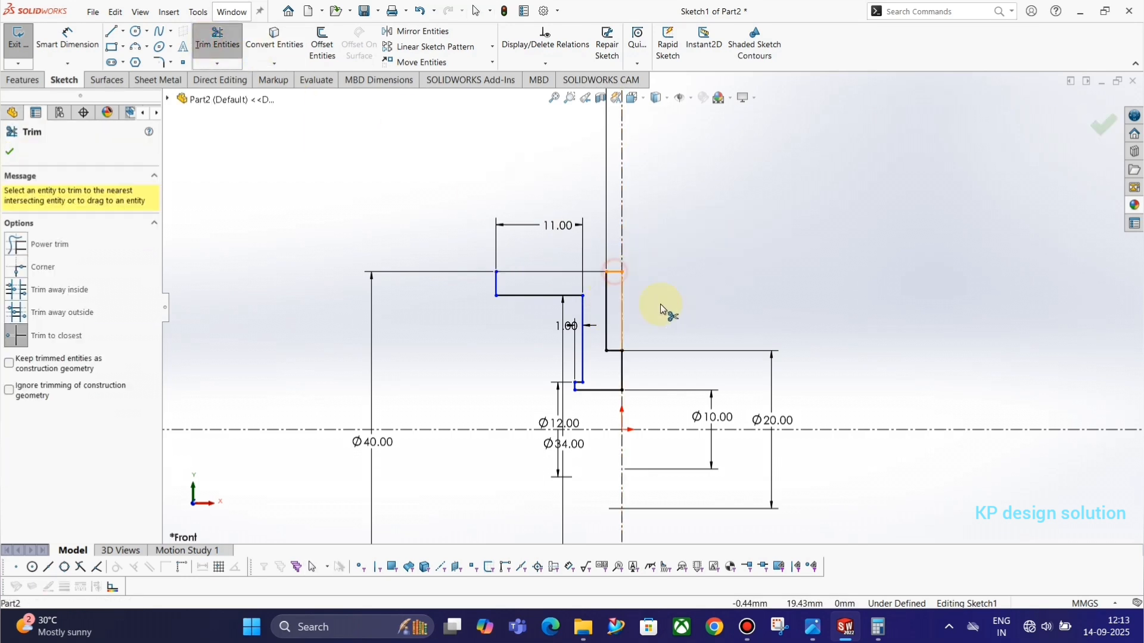
{"action": "left_click", "coordinate": [614, 273]}
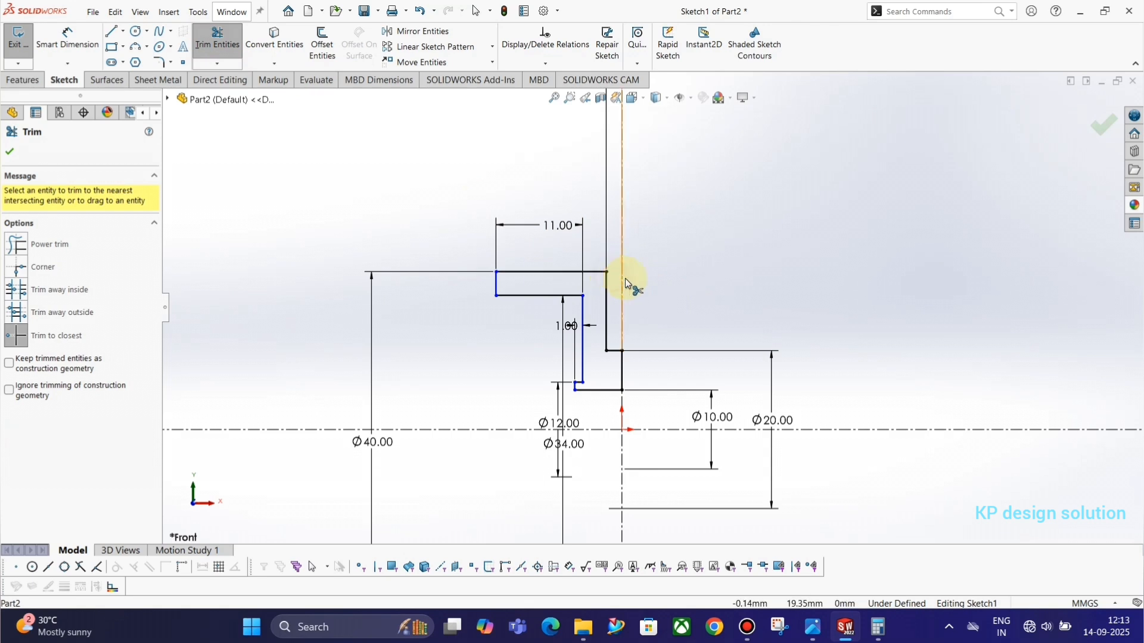
{"action": "key", "text": "Escape"}
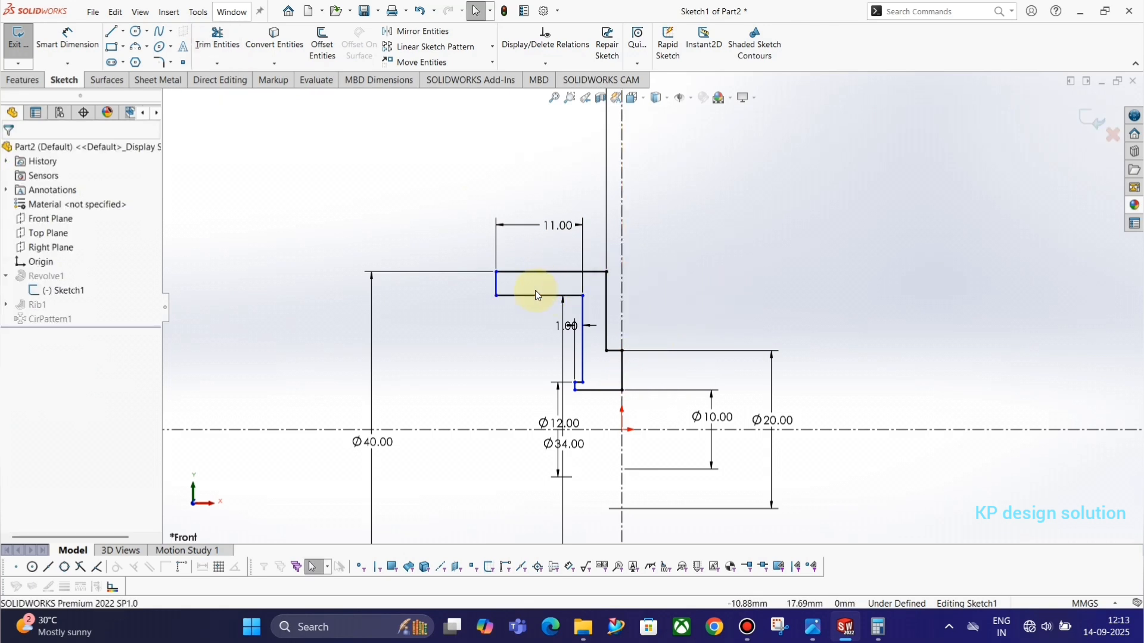
- Dimension the web's thickness as 3 mm as in the reference drawing and exit the sketch to rebuild the body
{"action": "key", "text": "alt+Tab"}
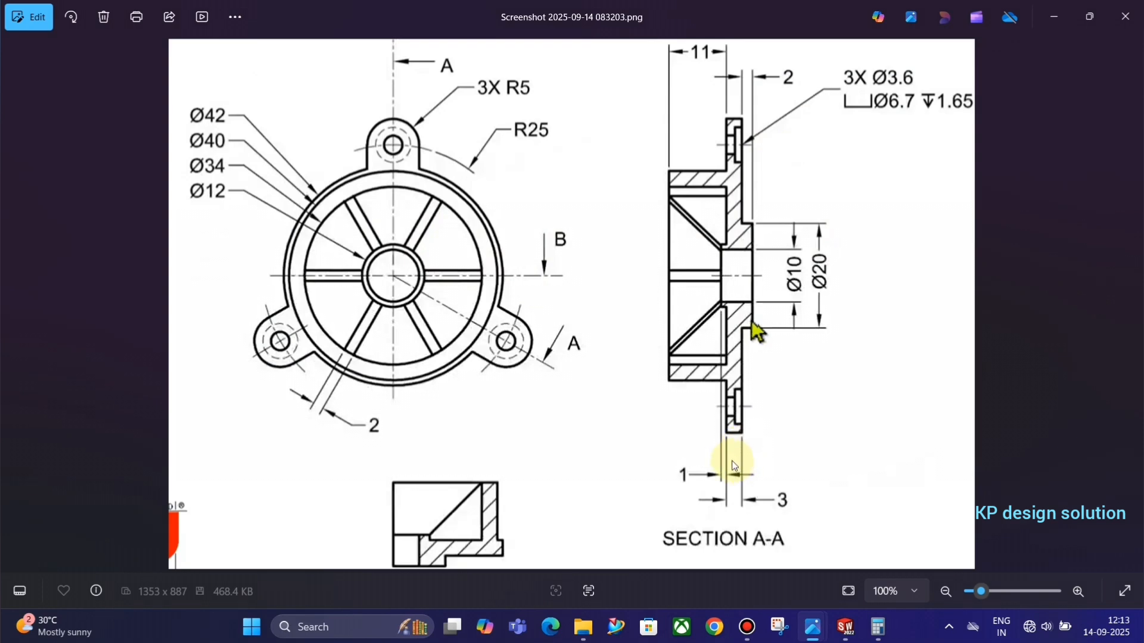
{"action": "key", "text": "alt+Tab"}
{"action": "key", "text": "alt+Tab"}
{"action": "key", "text": "alt+Tab"}
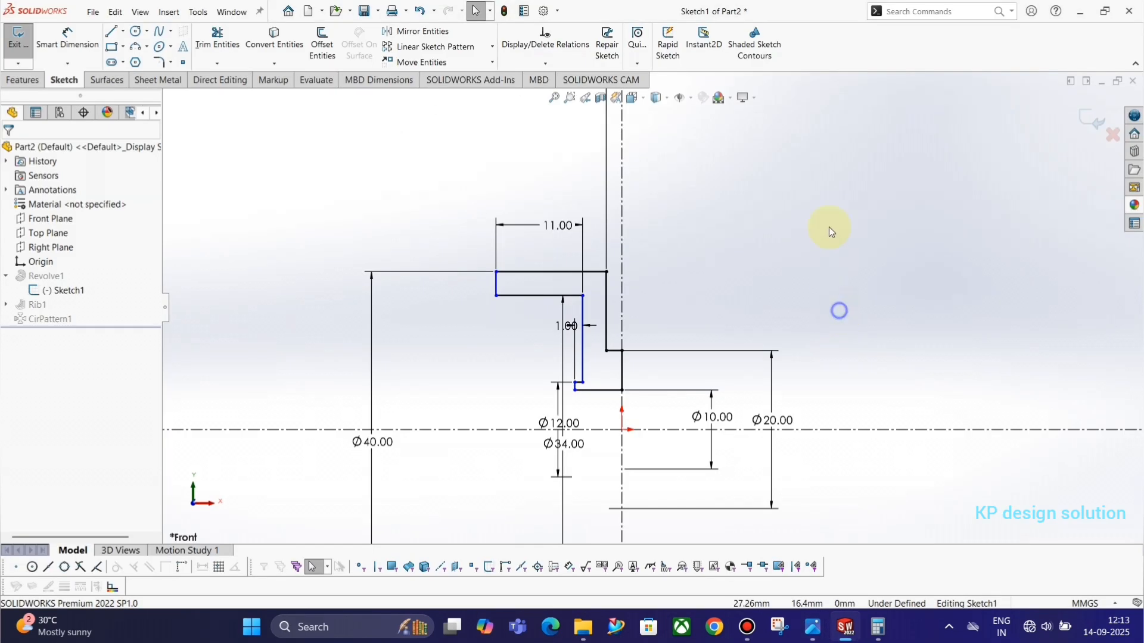
{"action": "key", "text": "d"}
{"action": "left_click", "coordinate": [606, 312]}
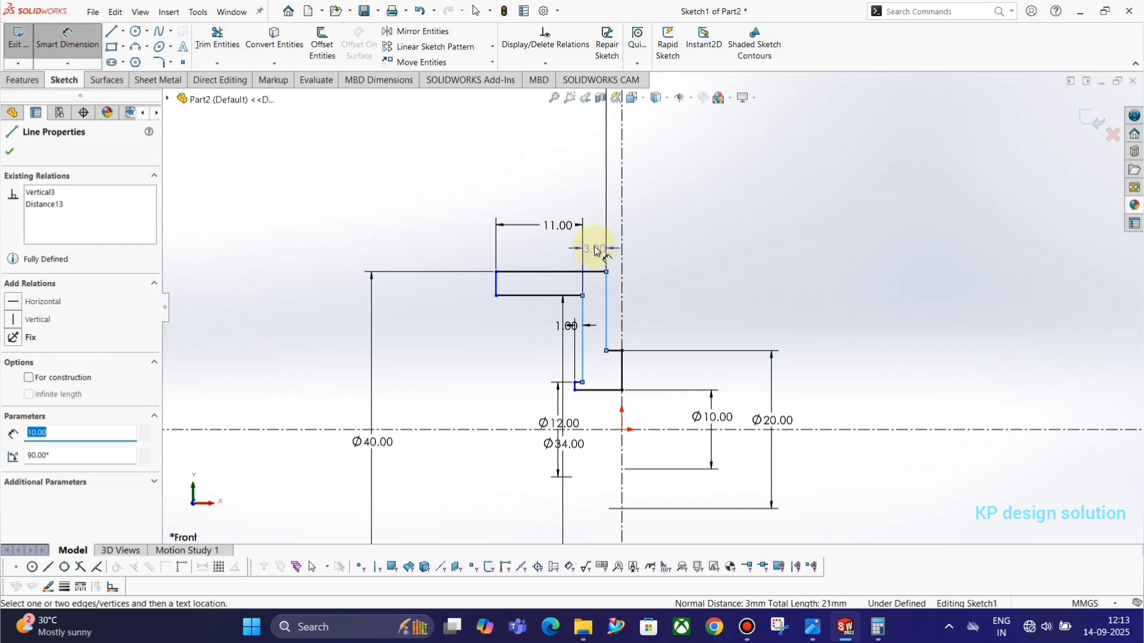
{"action": "left_click", "coordinate": [595, 251]}
{"action": "left_click", "coordinate": [544, 230]}
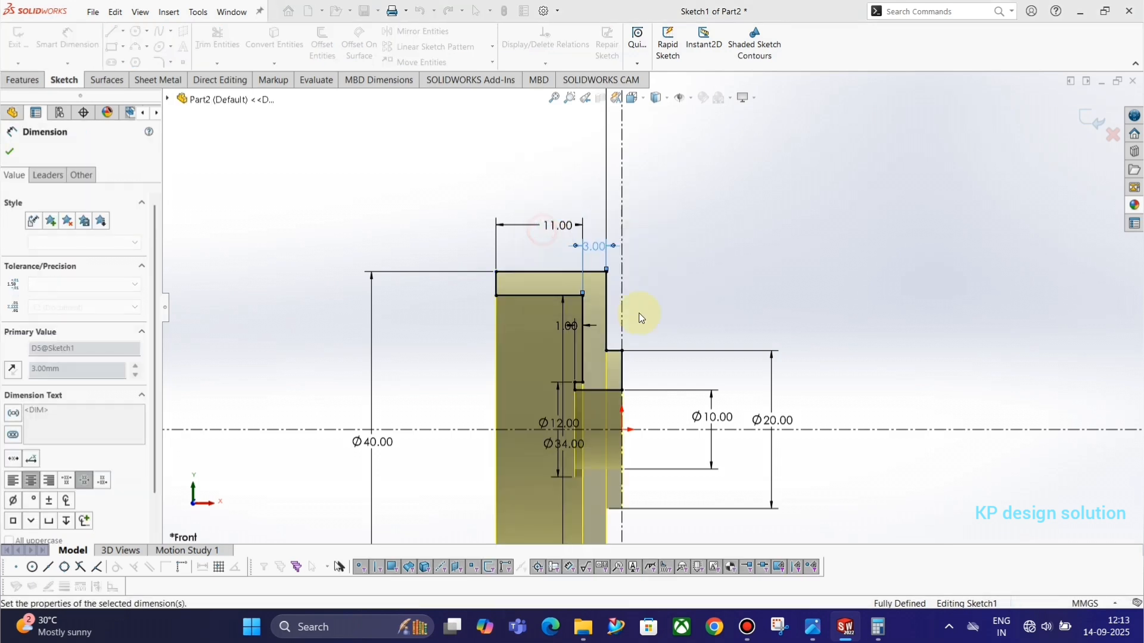
{"action": "left_click", "coordinate": [753, 311]}
{"action": "left_click", "coordinate": [1092, 118]}
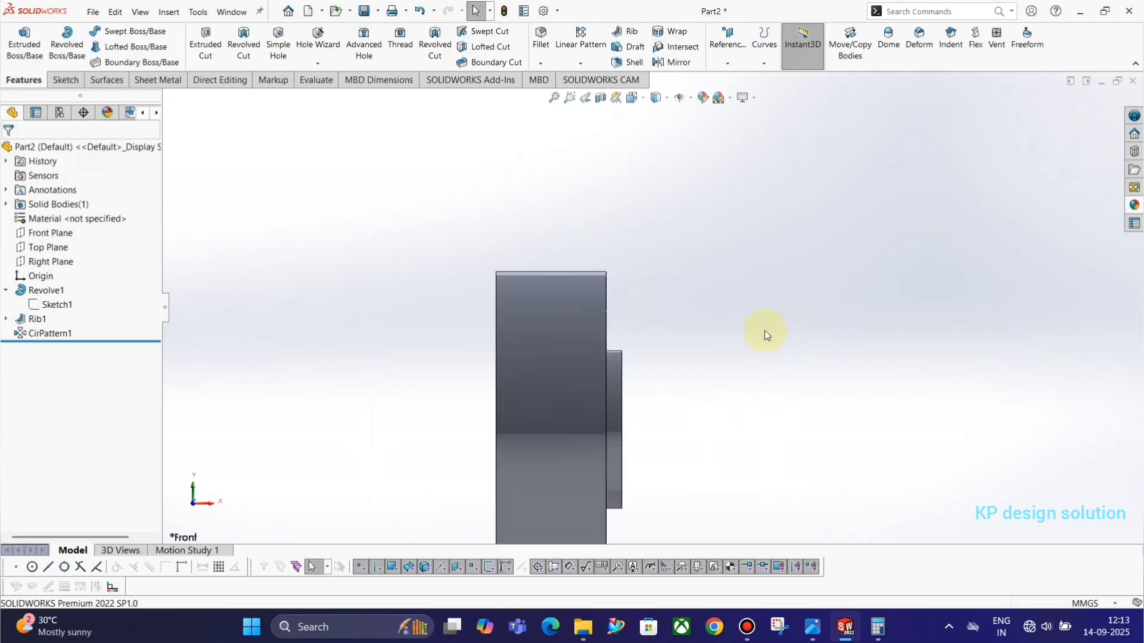
- Start a new sketch on the web's flat back face, the ring surrounding the raised hub
{"action": "middle_click_drag", "start_coordinate": [695, 346], "coordinate": [609, 374]}
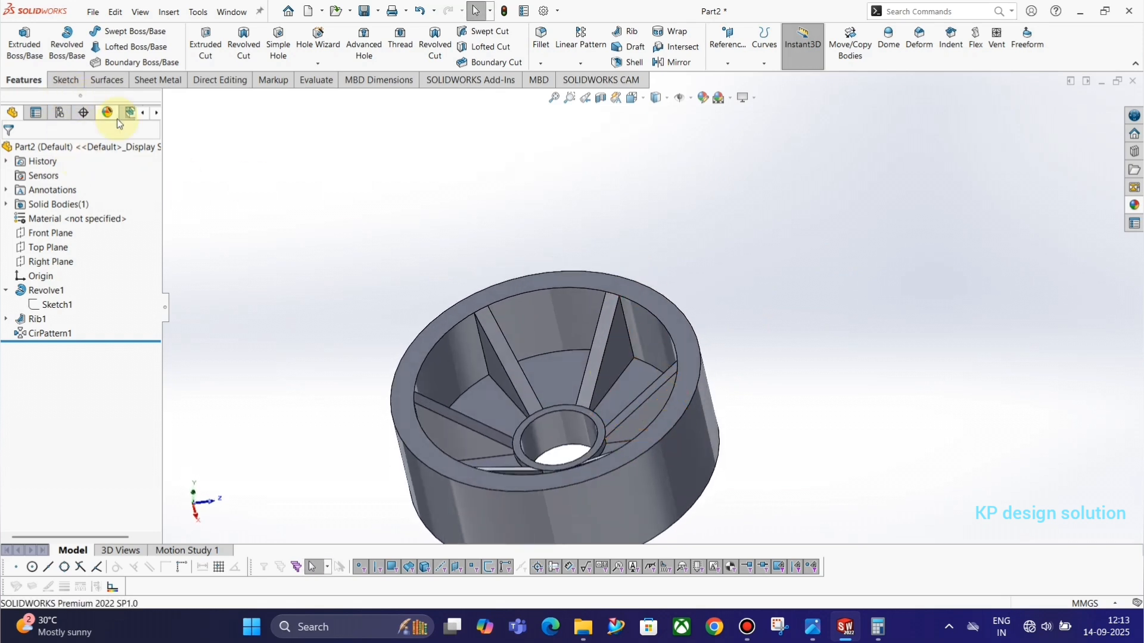
{"action": "middle_click_drag", "start_coordinate": [445, 285], "coordinate": [212, 154]}
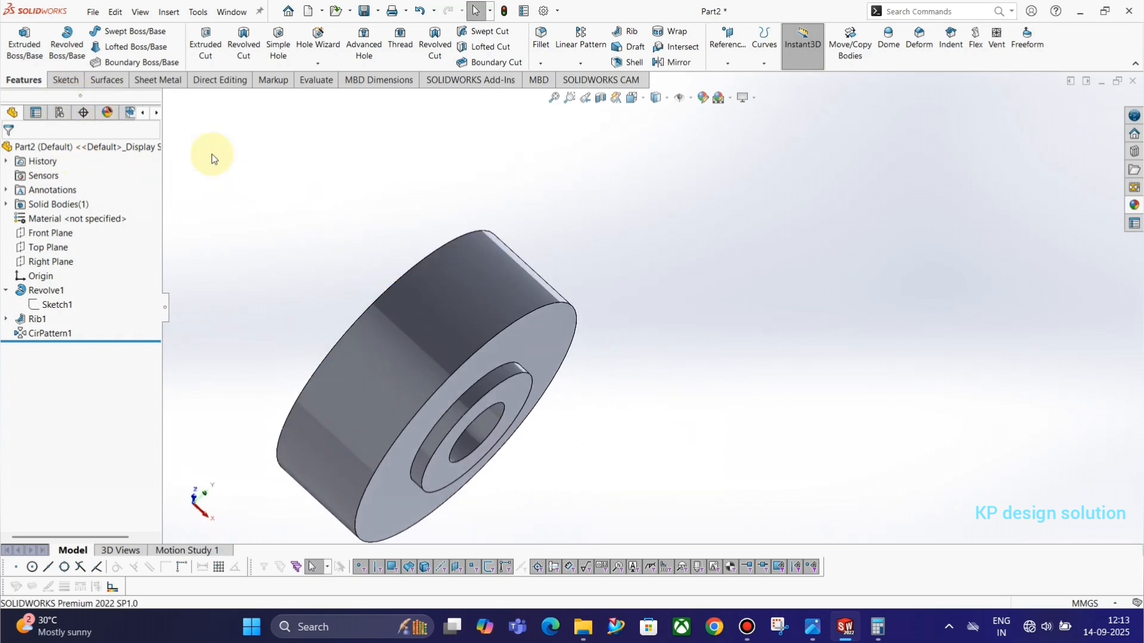
{"action": "left_click", "coordinate": [66, 81]}
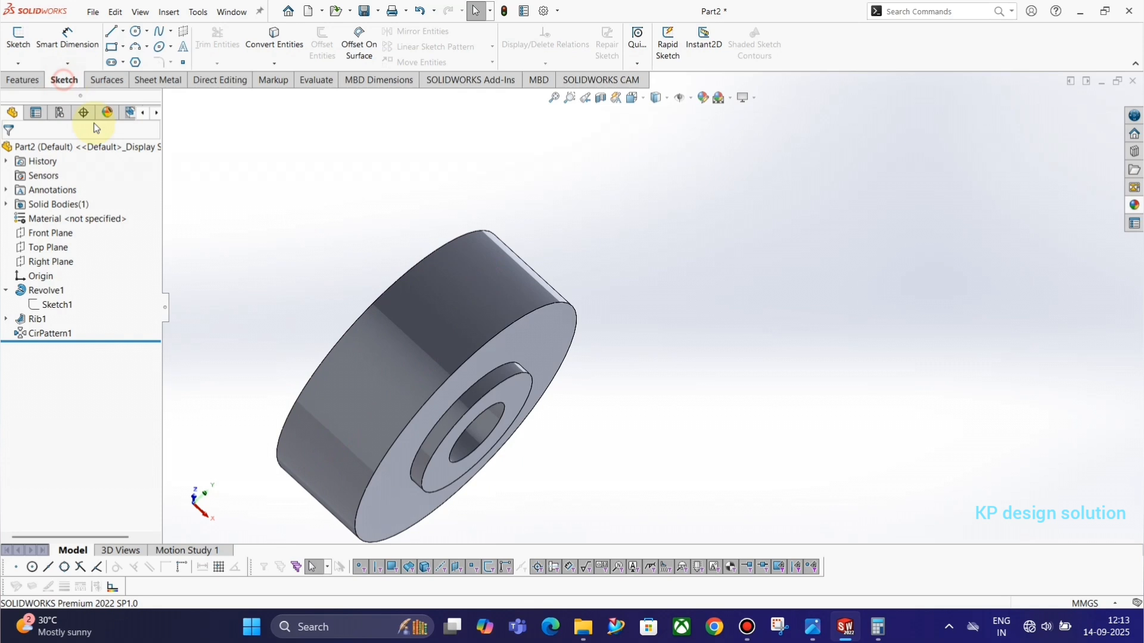
{"action": "left_click", "coordinate": [544, 354]}
{"action": "left_click", "coordinate": [599, 308]}
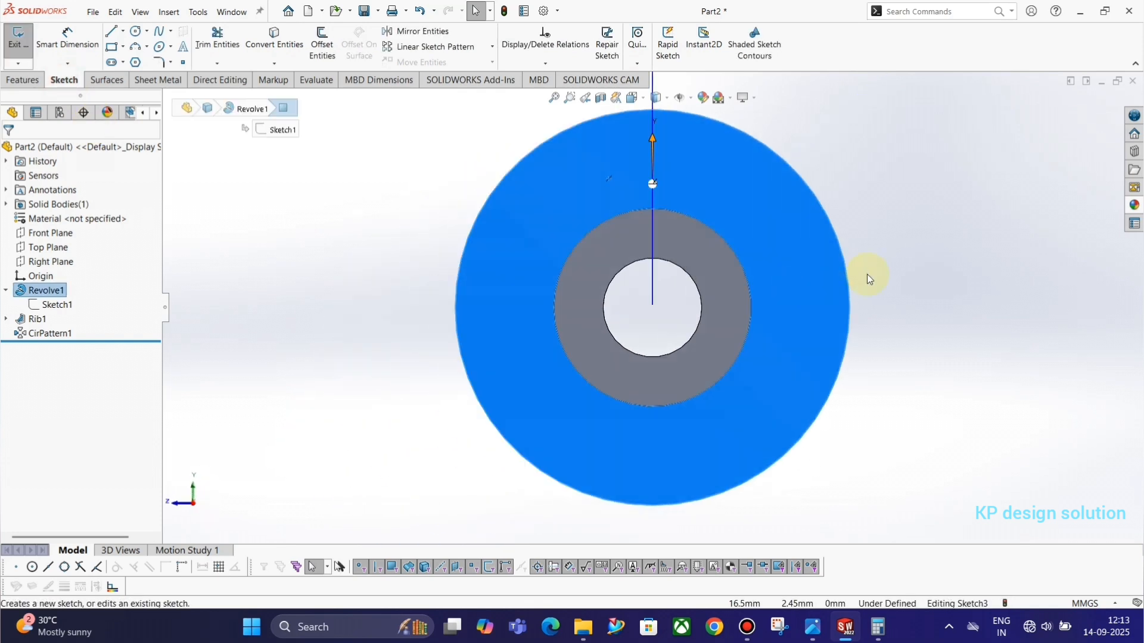
{"action": "scroll", "coordinate": [675, 230], "scroll_direction": "down", "scroll_amount": 2}
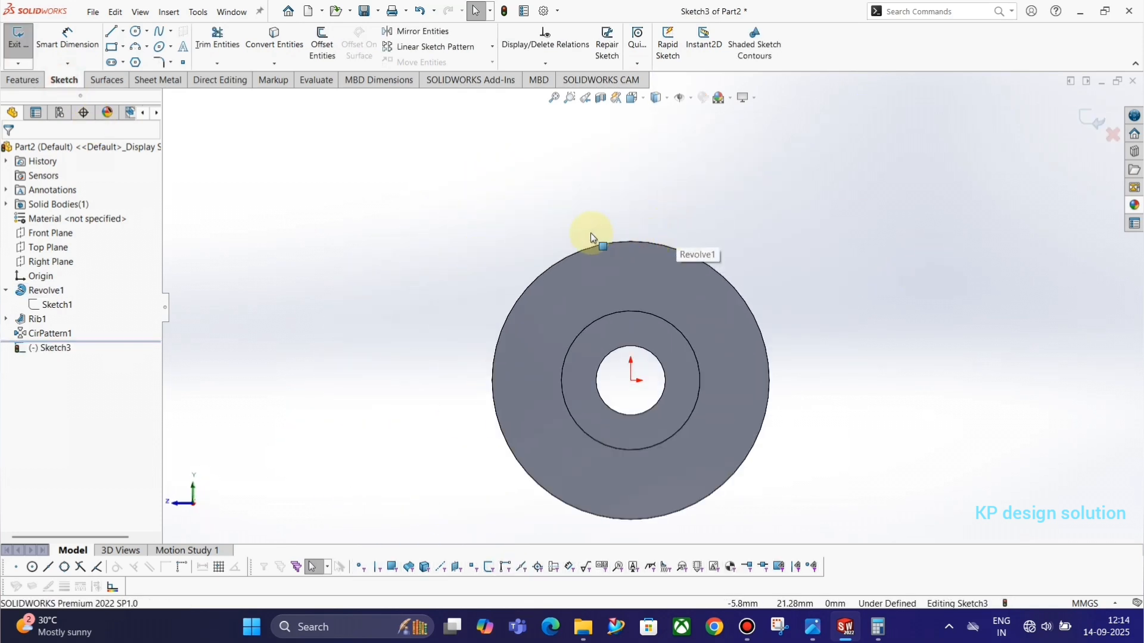
- Draw infinite-length vertical and horizontal construction lines through the origin
{"action": "left_click", "coordinate": [110, 34]}
{"action": "key", "text": "alt+Tab"}
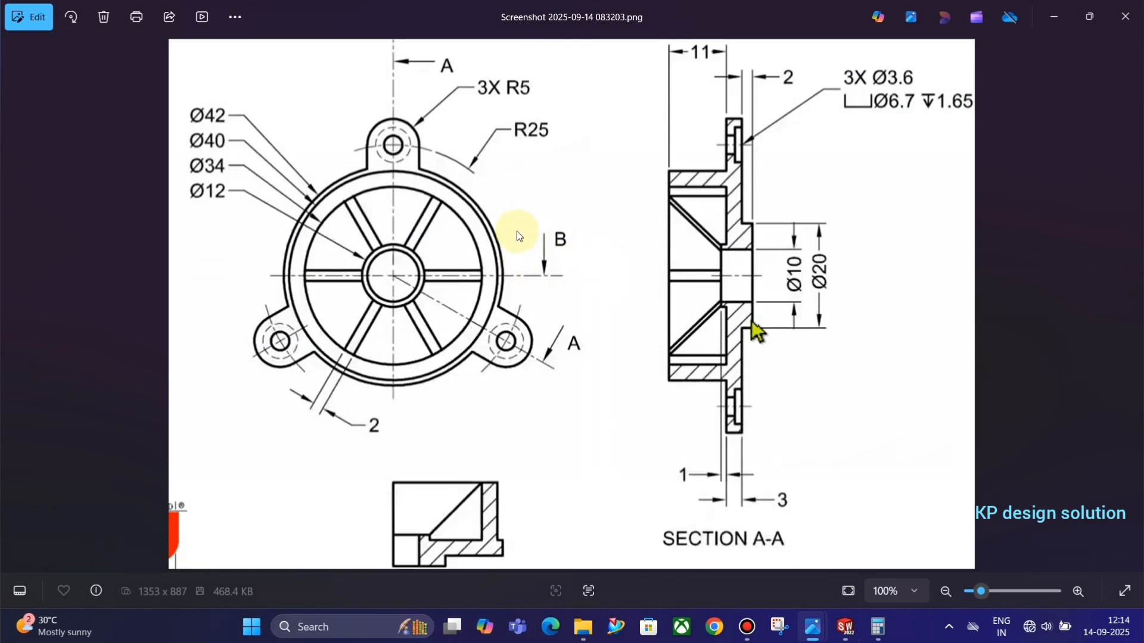
{"action": "key", "text": "alt+Tab"}
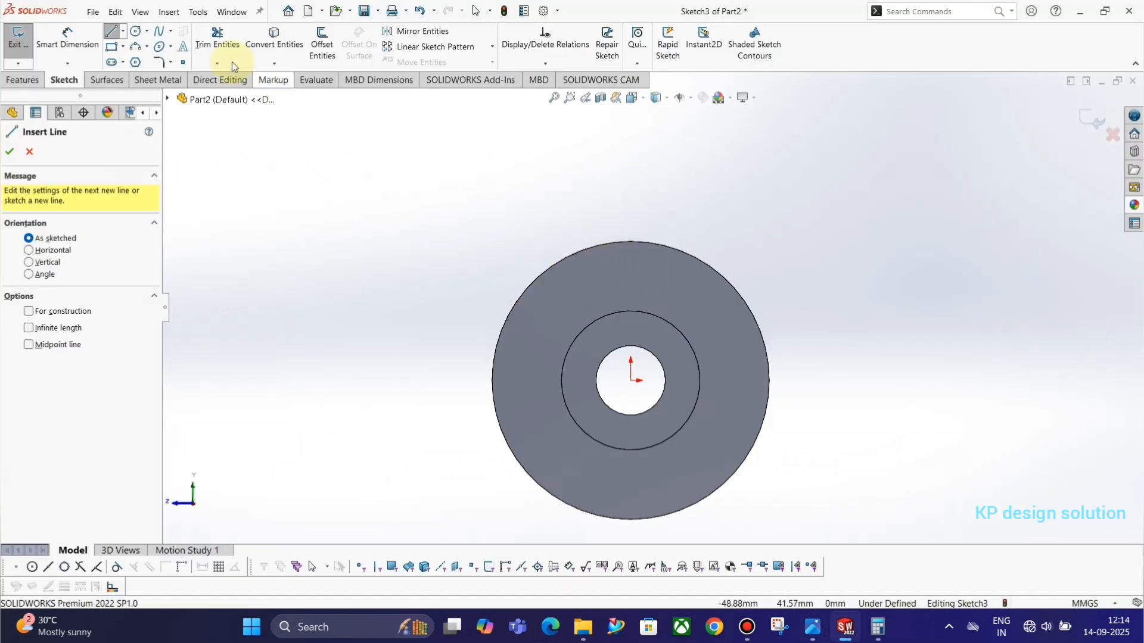
{"action": "left_click", "coordinate": [72, 328]}
{"action": "left_click", "coordinate": [75, 312]}
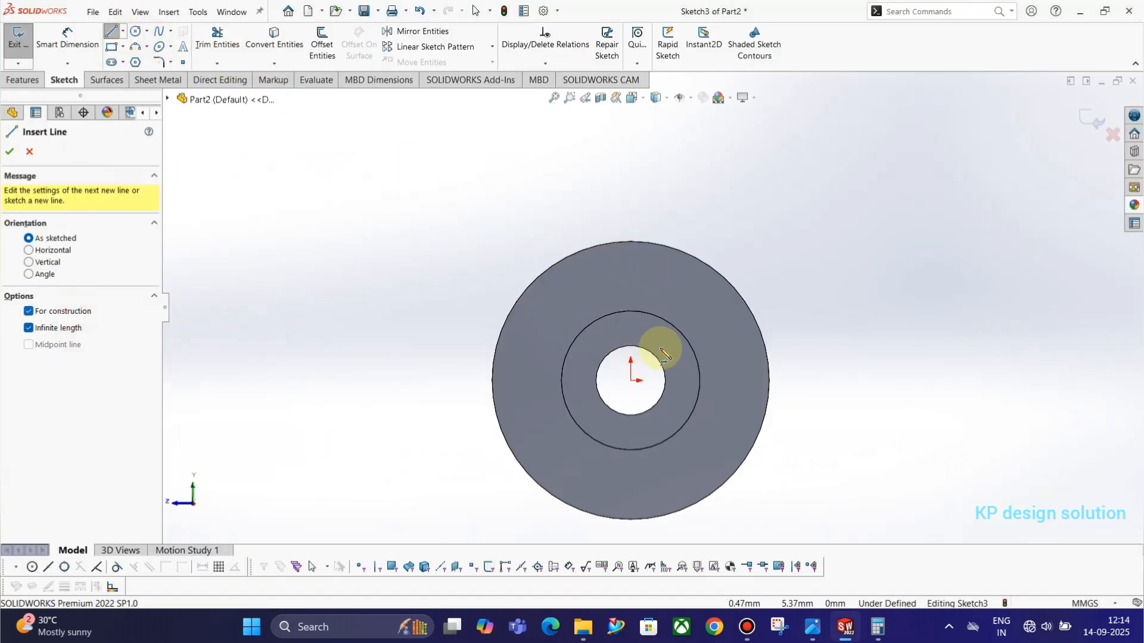
{"action": "left_click", "coordinate": [630, 381]}
{"action": "left_click", "coordinate": [630, 359]}
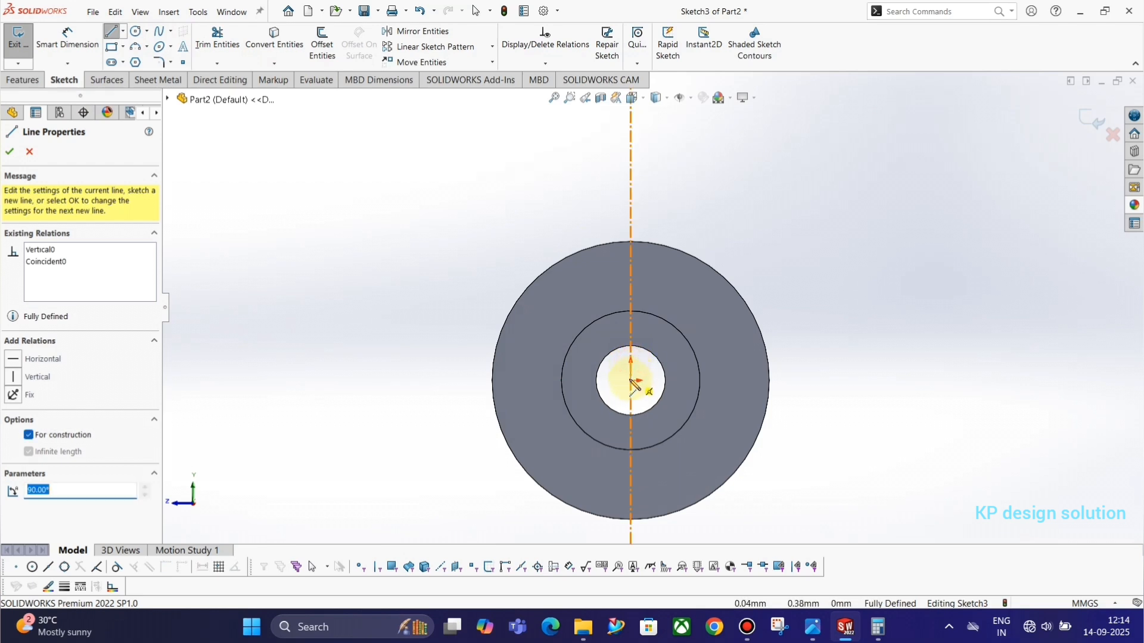
{"action": "left_click", "coordinate": [630, 381]}
{"action": "left_click", "coordinate": [666, 384]}
{"action": "key", "text": "Escape"}
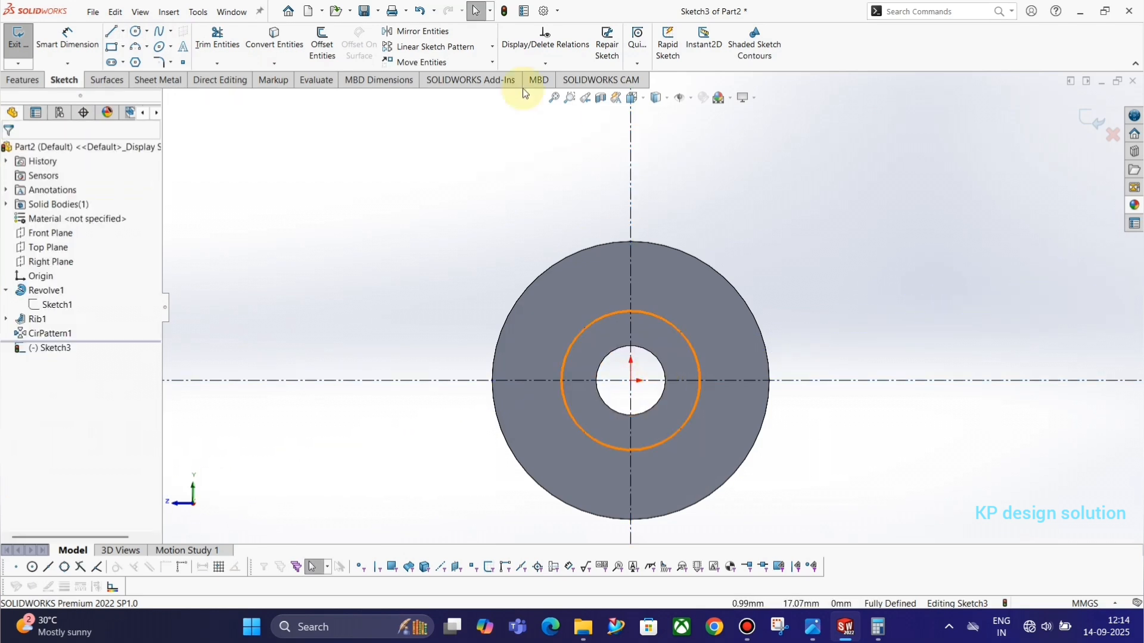
- Sketch an open lug outline over the disc's upper edge: two vertical lines joined by a tangent arc on the outer end
{"action": "left_click", "coordinate": [112, 33]}
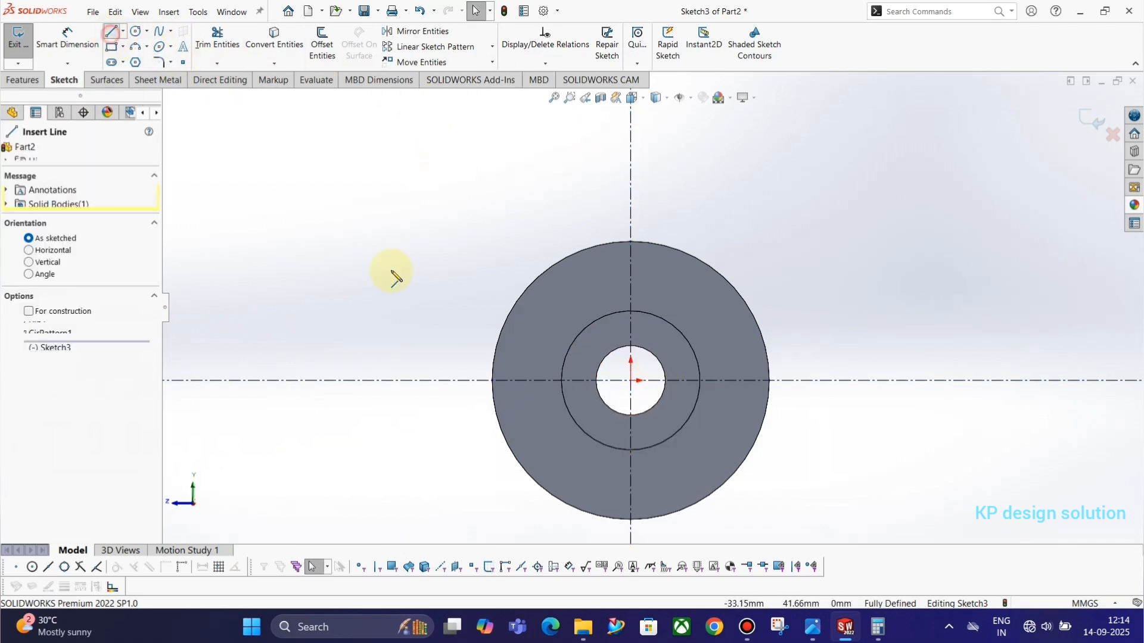
{"action": "left_click", "coordinate": [615, 263]}
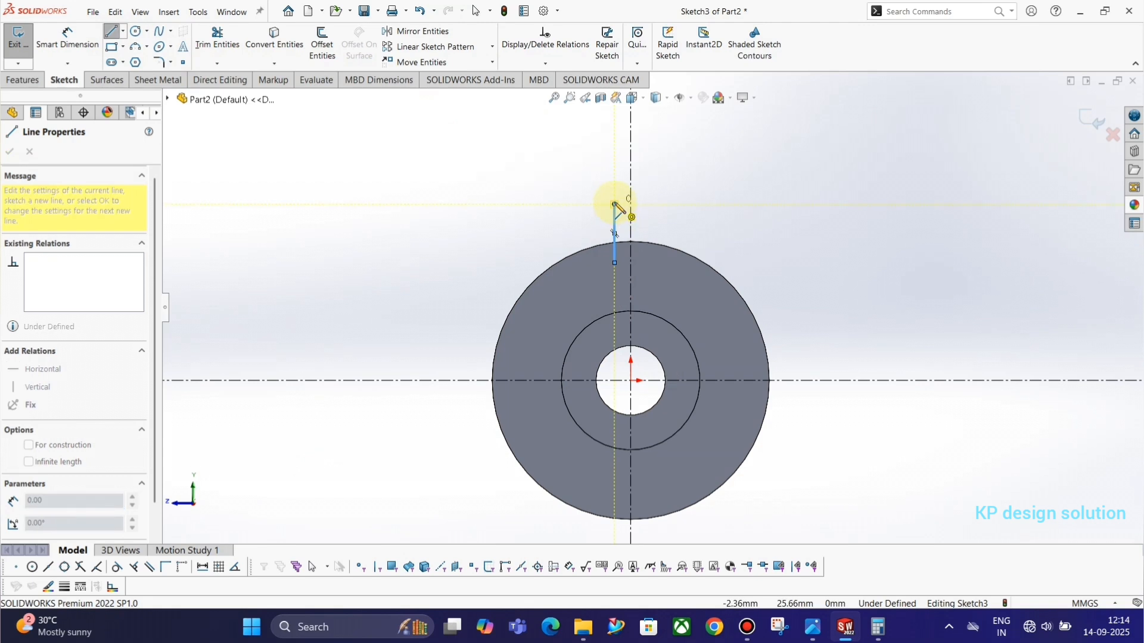
{"action": "left_click", "coordinate": [615, 205]}
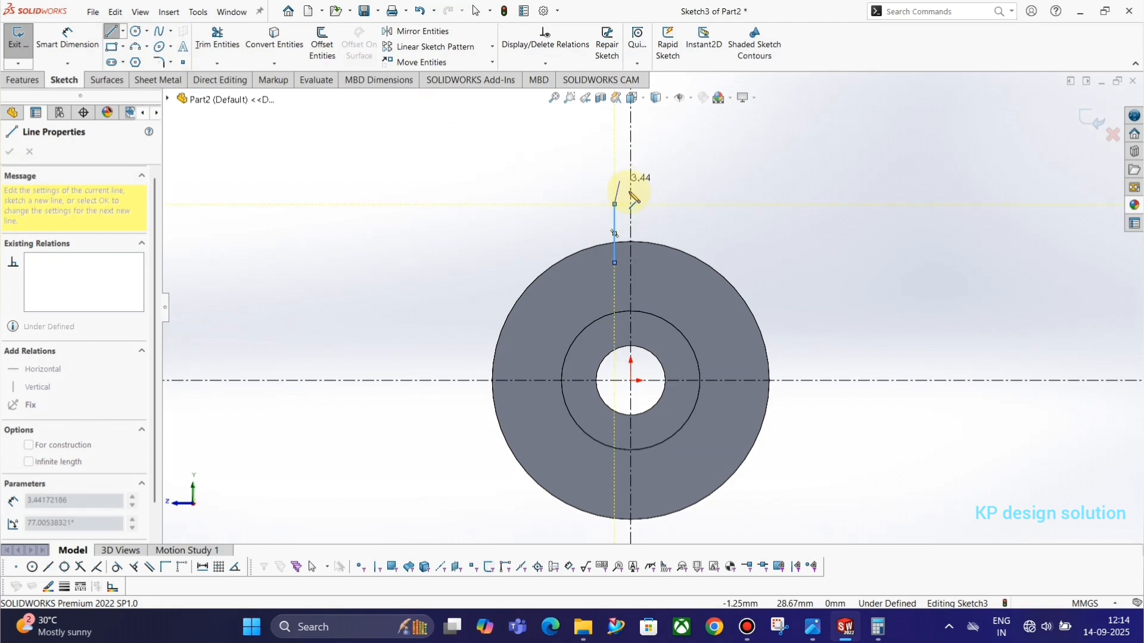
{"action": "left_click", "coordinate": [665, 204]}
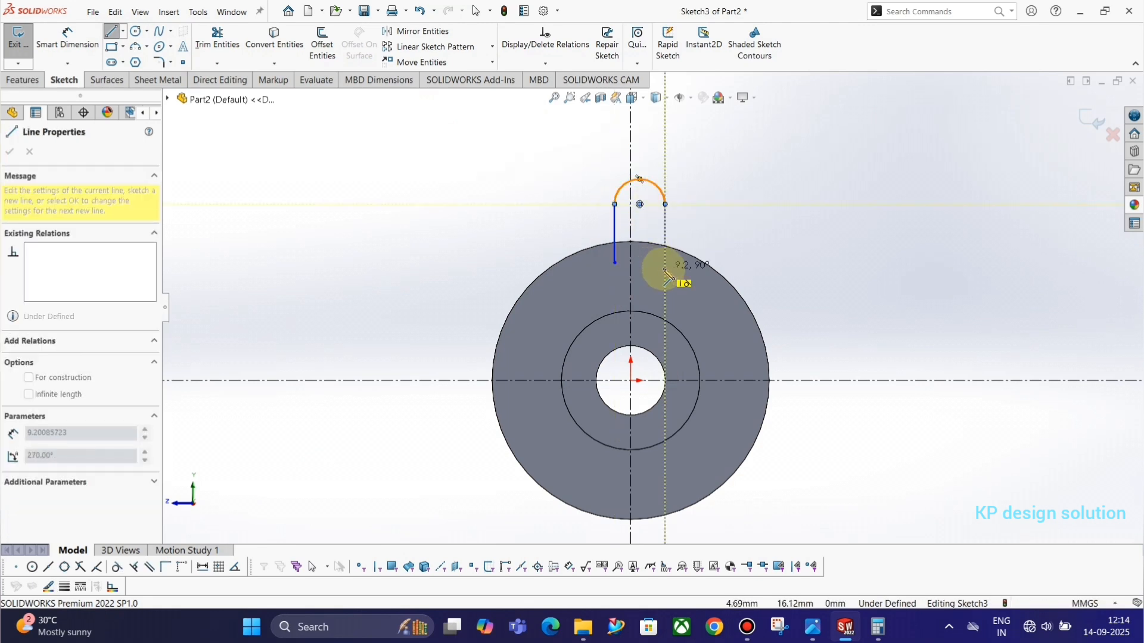
{"action": "key", "text": "Escape"}
- Make the lug's two sides symmetric about the vertical construction line and move the arc's centre farther out from the disc
{"action": "left_click_drag", "start_coordinate": [684, 232], "coordinate": [601, 233]}
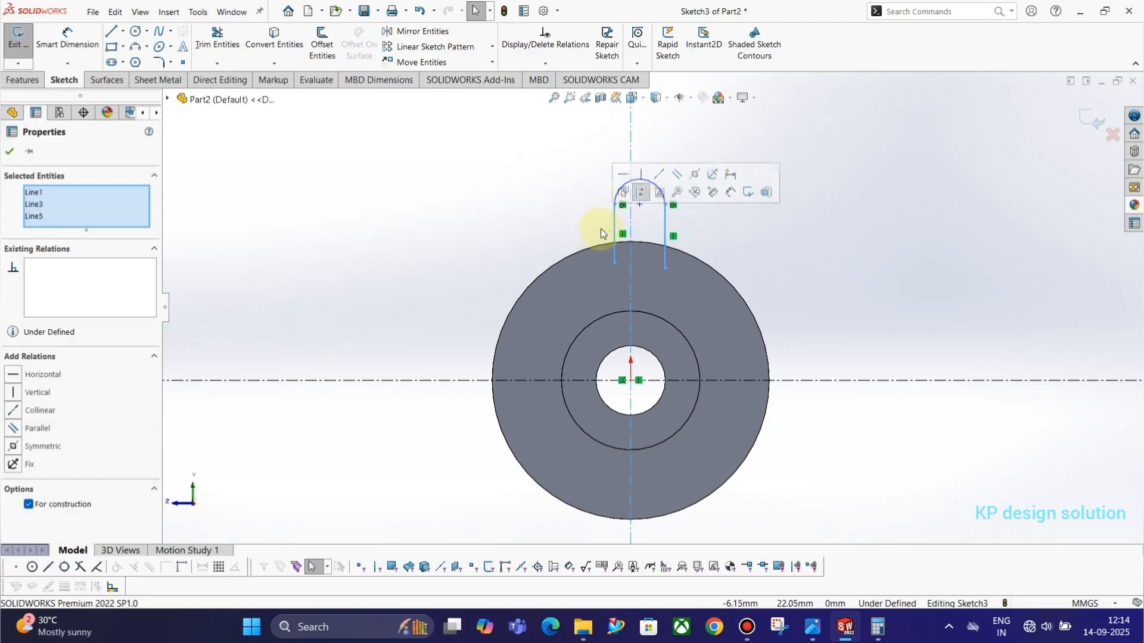
{"action": "left_click", "coordinate": [694, 173]}
{"action": "left_click", "coordinate": [755, 230]}
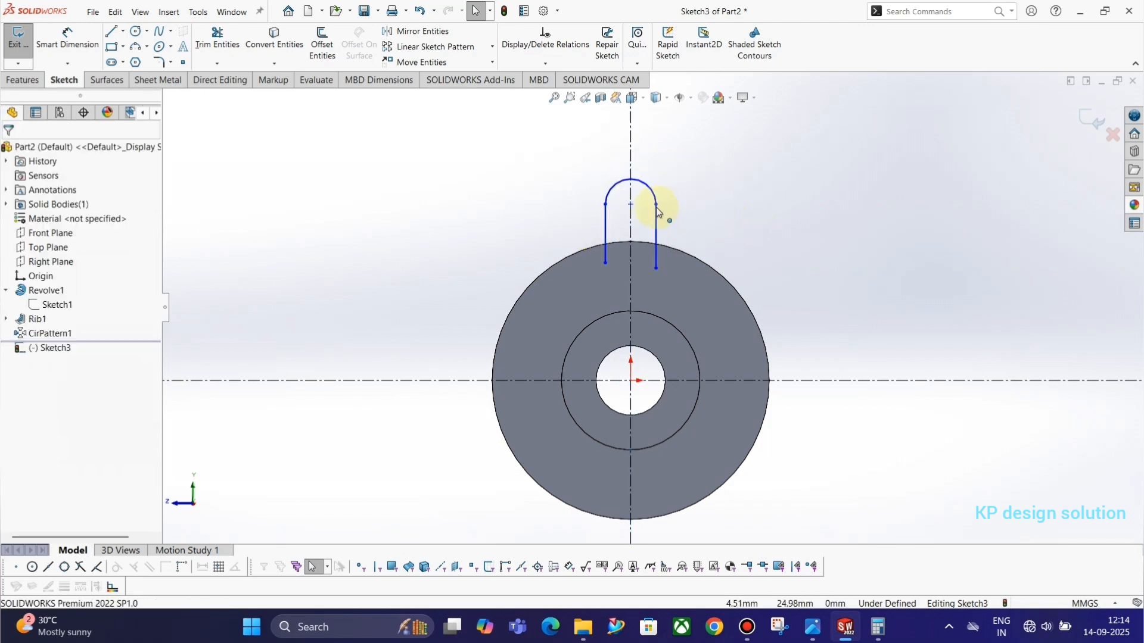
{"action": "left_click_drag", "start_coordinate": [631, 205], "coordinate": [718, 215]}
- Convert the disc's outer circular edge into a sketch entity
{"action": "left_click", "coordinate": [268, 53]}
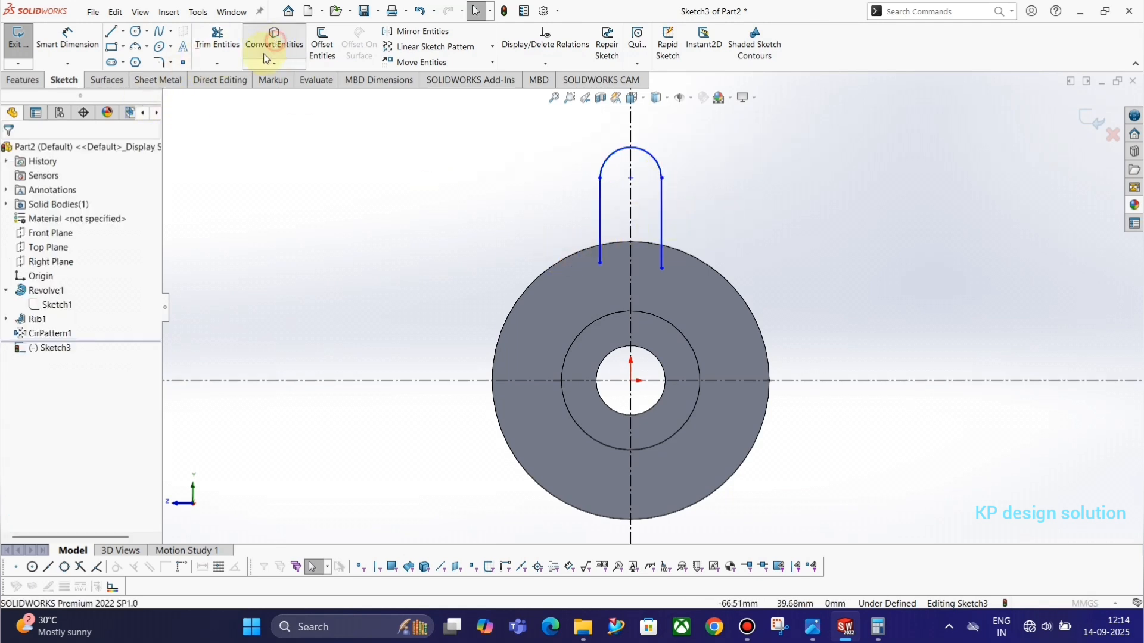
{"action": "left_click", "coordinate": [614, 244]}
{"action": "left_click", "coordinate": [10, 152]}
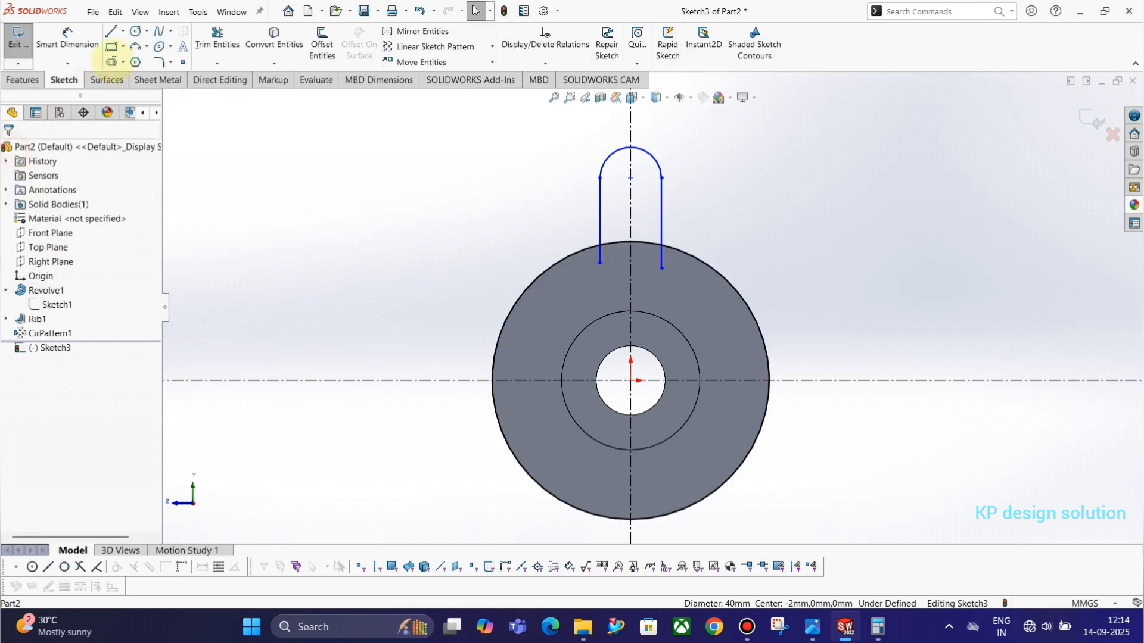
- Trim the lug sides inside the disc and the converted circle outside the lug, leaving one closed lug outline
{"action": "left_click", "coordinate": [216, 41]}
{"action": "left_click", "coordinate": [599, 256]}
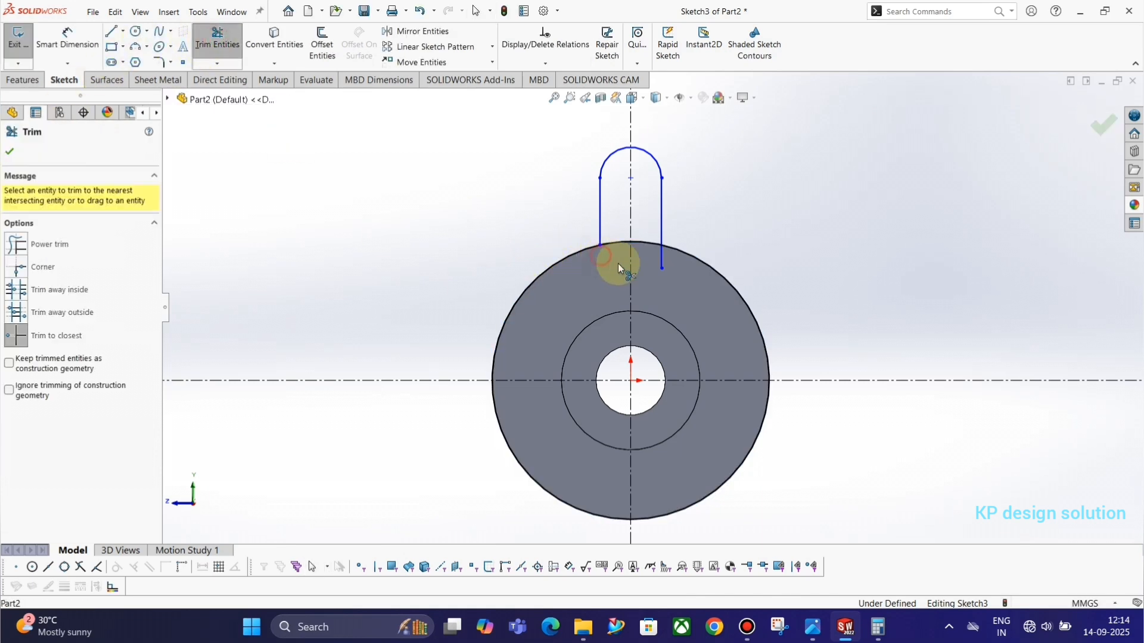
{"action": "left_click", "coordinate": [662, 259]}
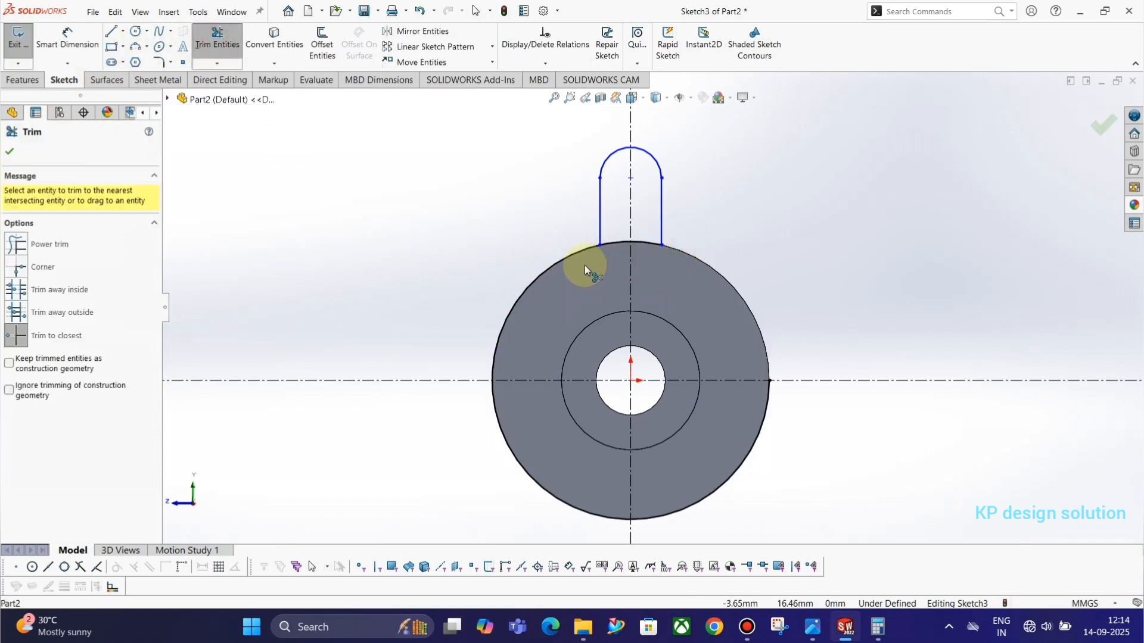
{"action": "left_click", "coordinate": [756, 434]}
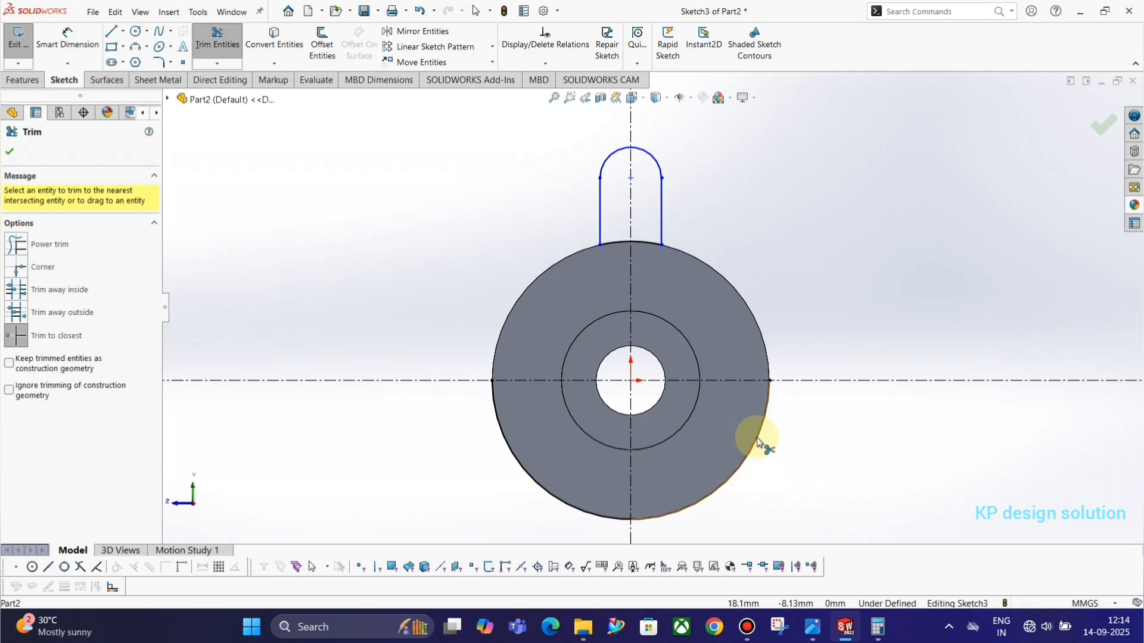
{"action": "left_click", "coordinate": [532, 481]}
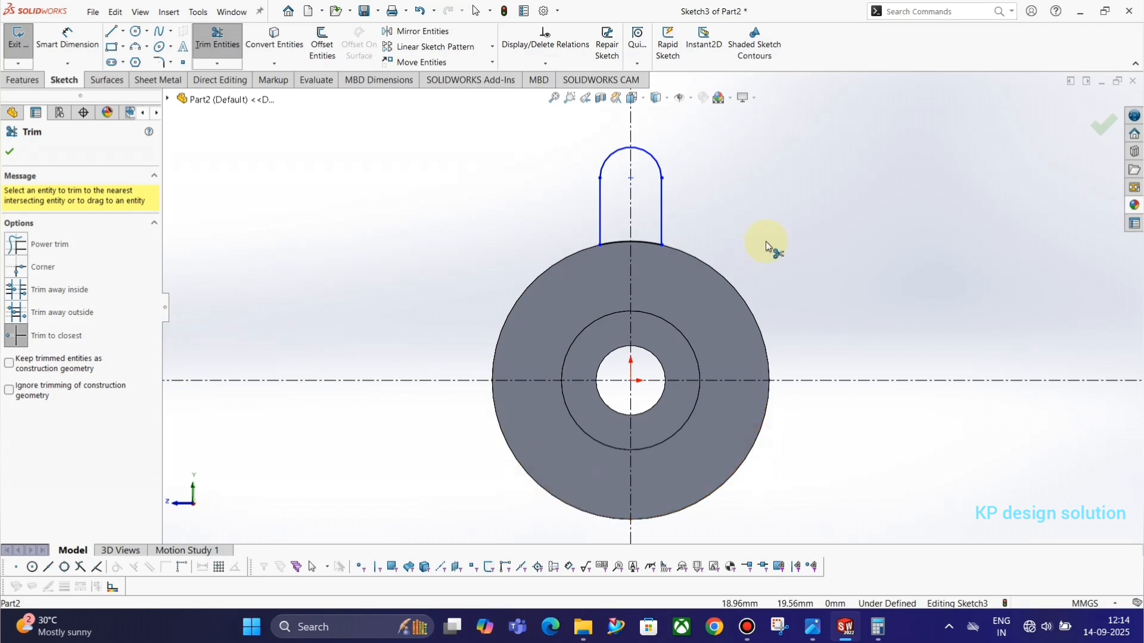
{"action": "key", "text": "Escape"}
- Check the lug position in the reference drawing and sketch a circle of about 26.9 mm radius centred on the origin
{"action": "key", "text": "alt+Tab"}
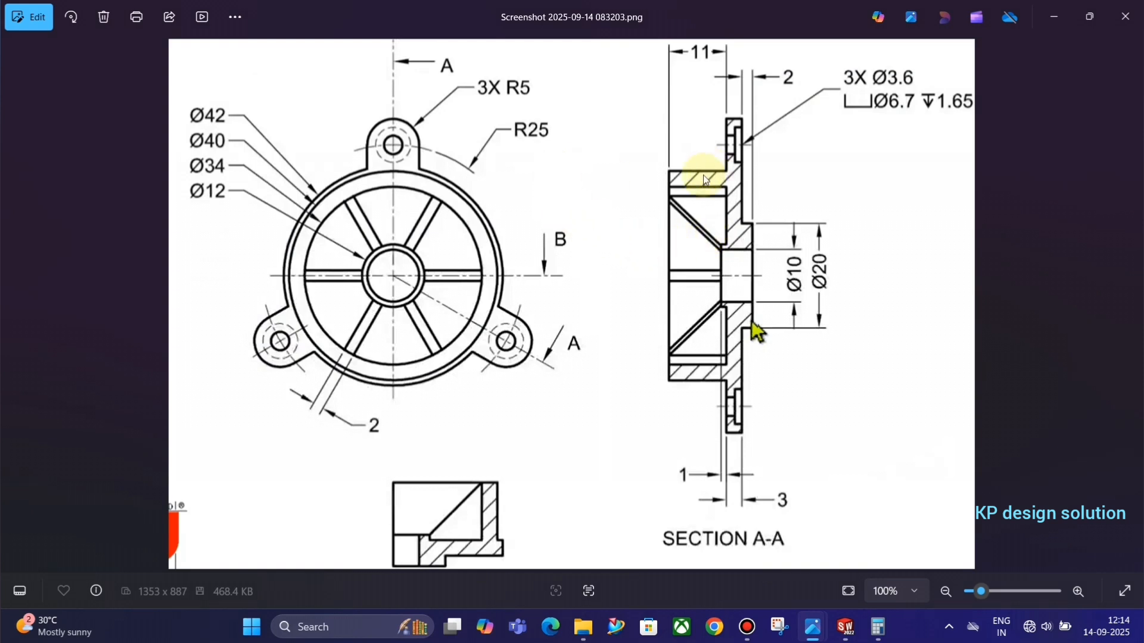
{"action": "key", "text": "alt+Tab"}
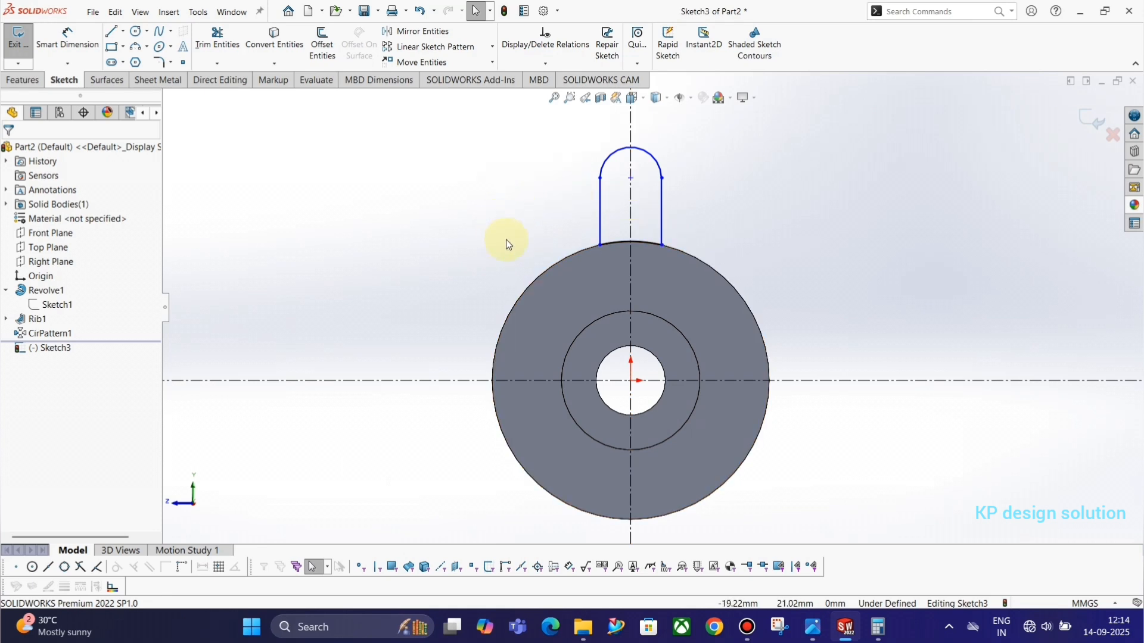
{"action": "key", "text": "alt+Tab"}
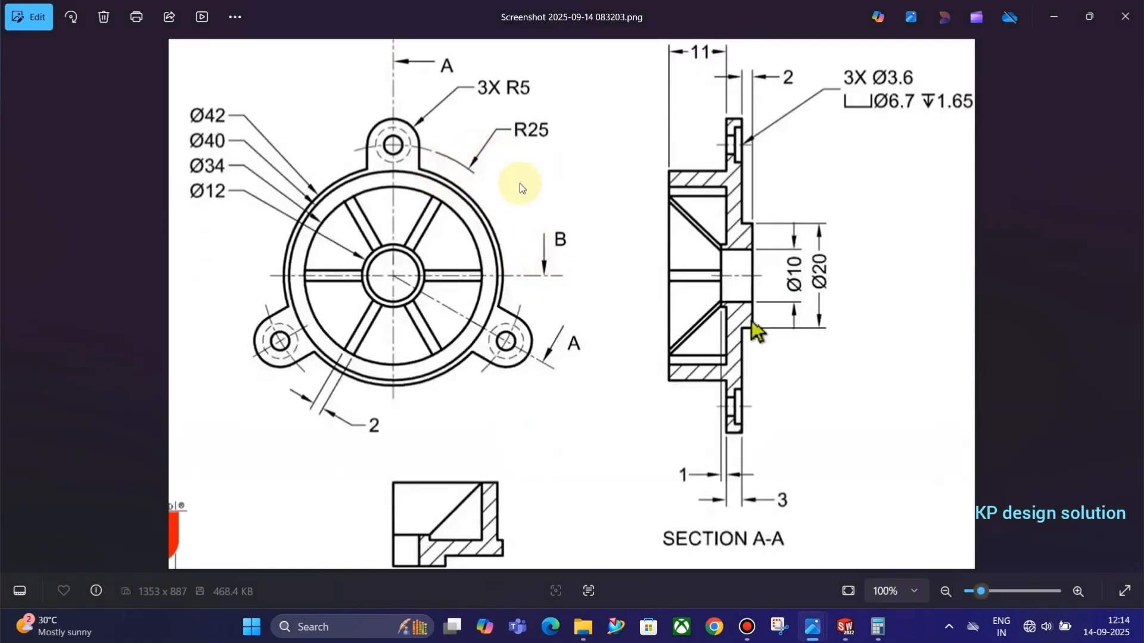
{"action": "key", "text": "alt+Tab"}
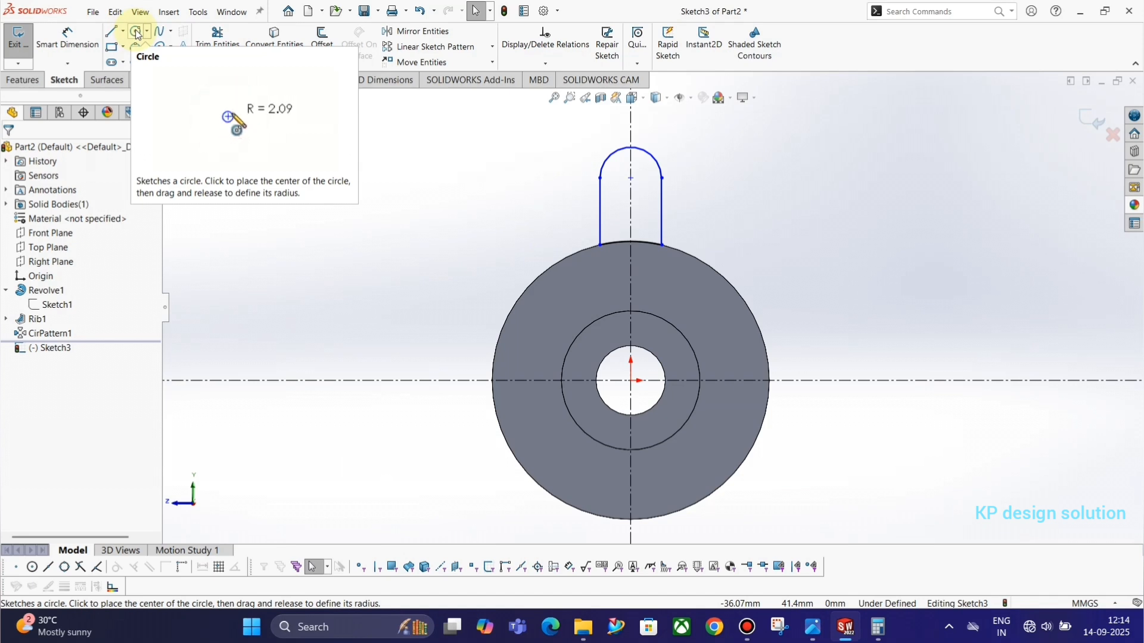
{"action": "left_click", "coordinate": [137, 32]}
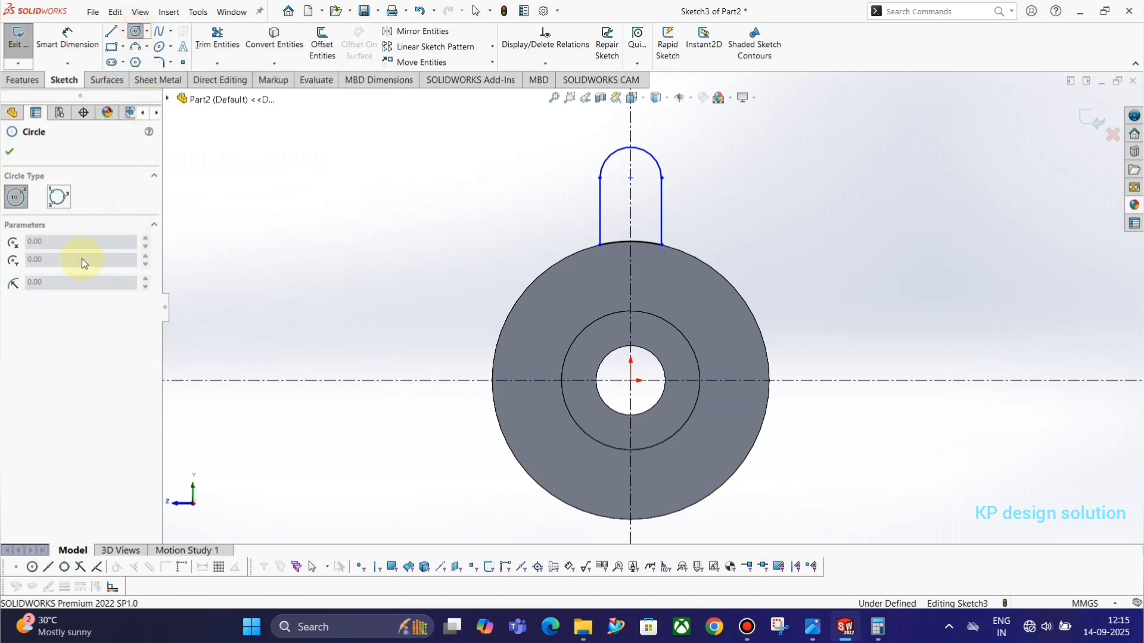
{"action": "left_click", "coordinate": [631, 380]}
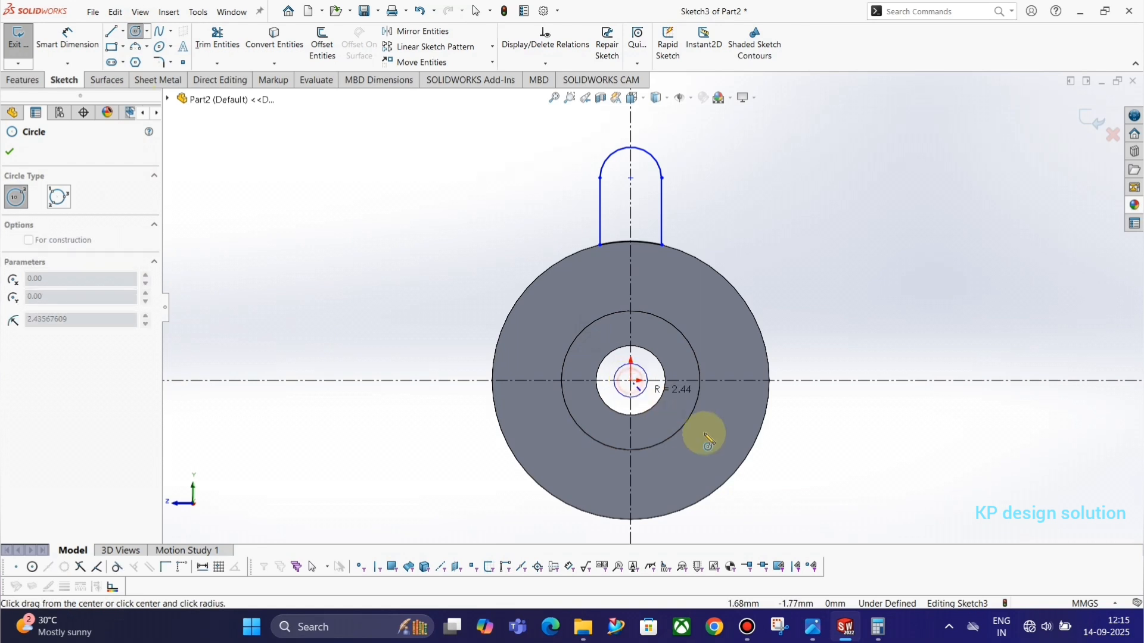
{"action": "left_click", "coordinate": [817, 424]}
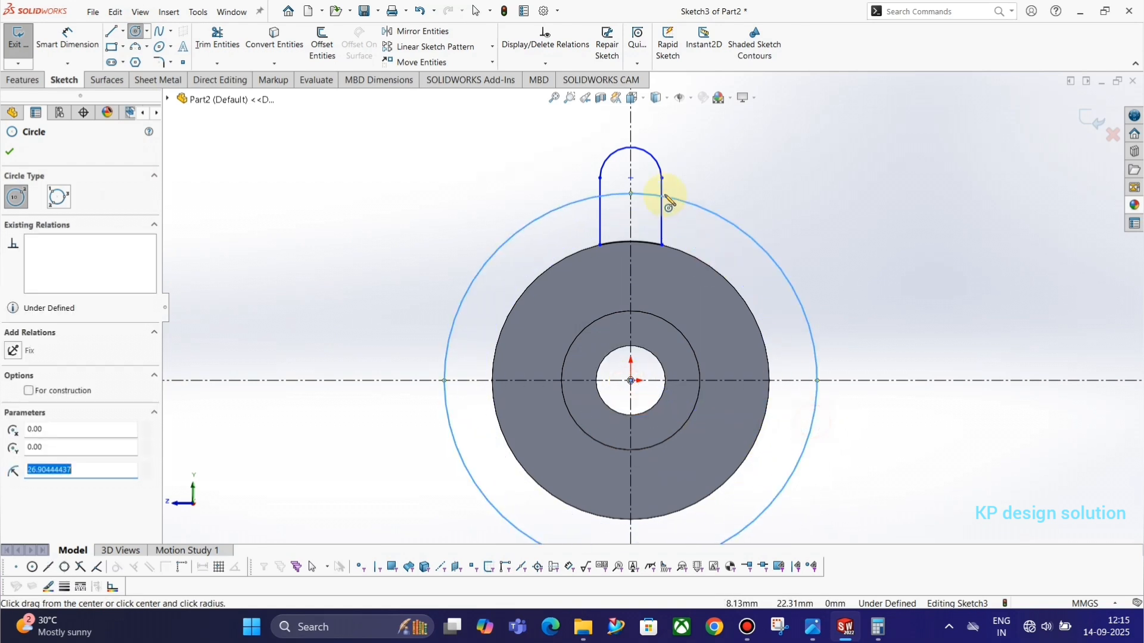
{"action": "key", "text": "Escape"}
- Make the lug arc's centre point coincident with the large circle
{"action": "left_click", "coordinate": [631, 177]}
{"action": "left_click", "coordinate": [648, 200], "text": "ctrl"}
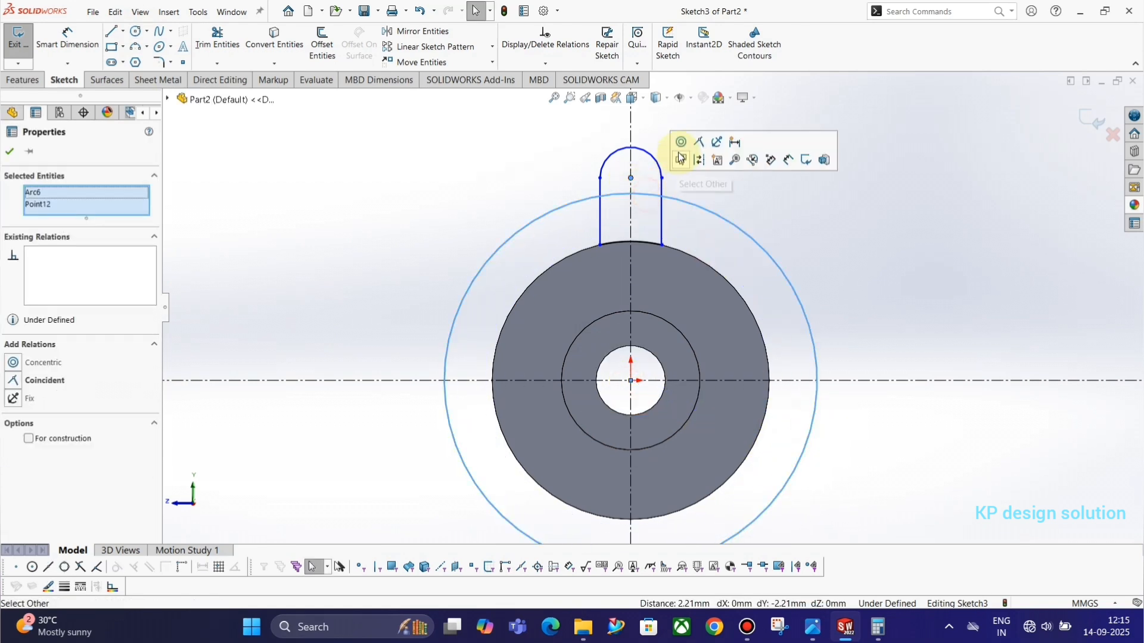
{"action": "left_click", "coordinate": [683, 146]}
{"action": "left_click", "coordinate": [837, 220]}
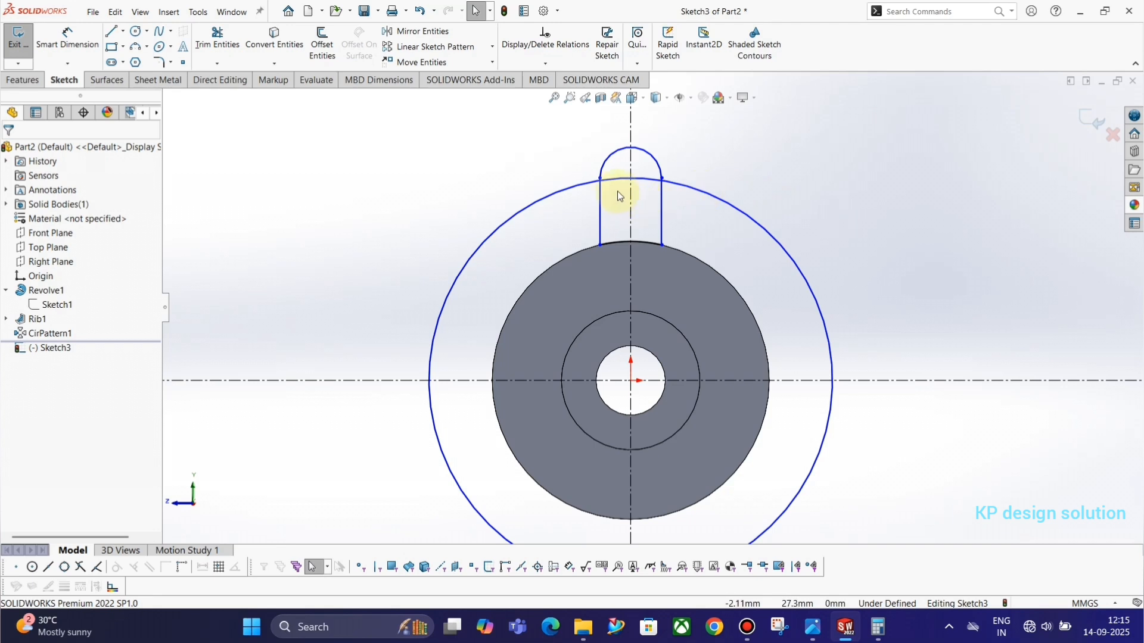
- Check the reference drawing again and dimension the large circle's diameter as 25 mm
{"action": "key", "text": "alt+Tab"}
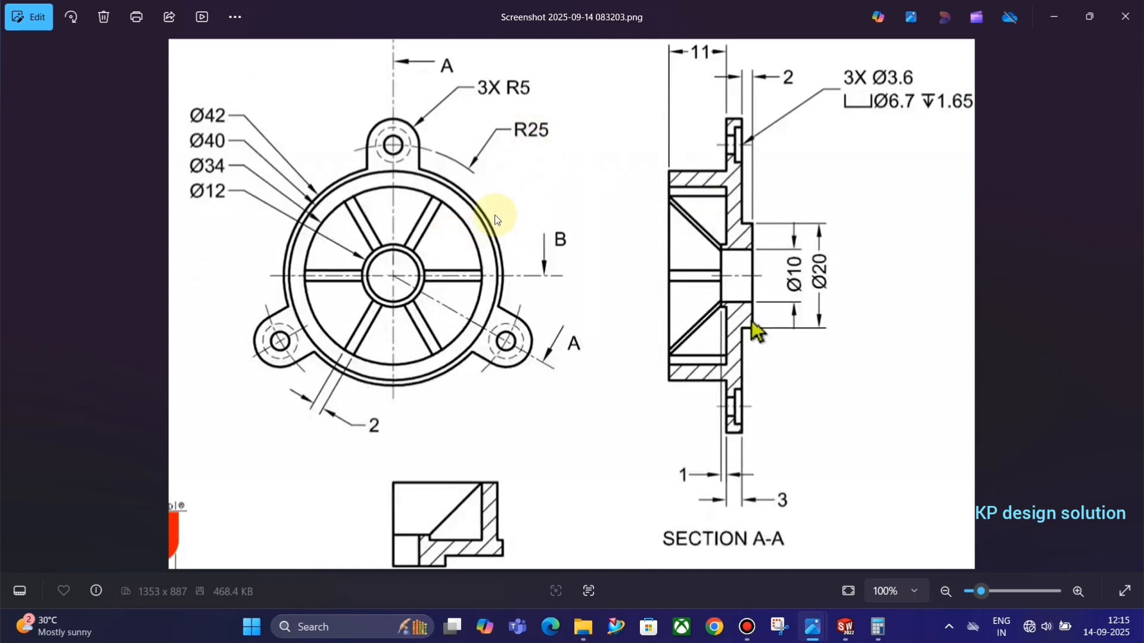
{"action": "key", "text": "alt+Tab"}
{"action": "key", "text": "alt+Tab"}
{"action": "key", "text": "alt+Tab"}
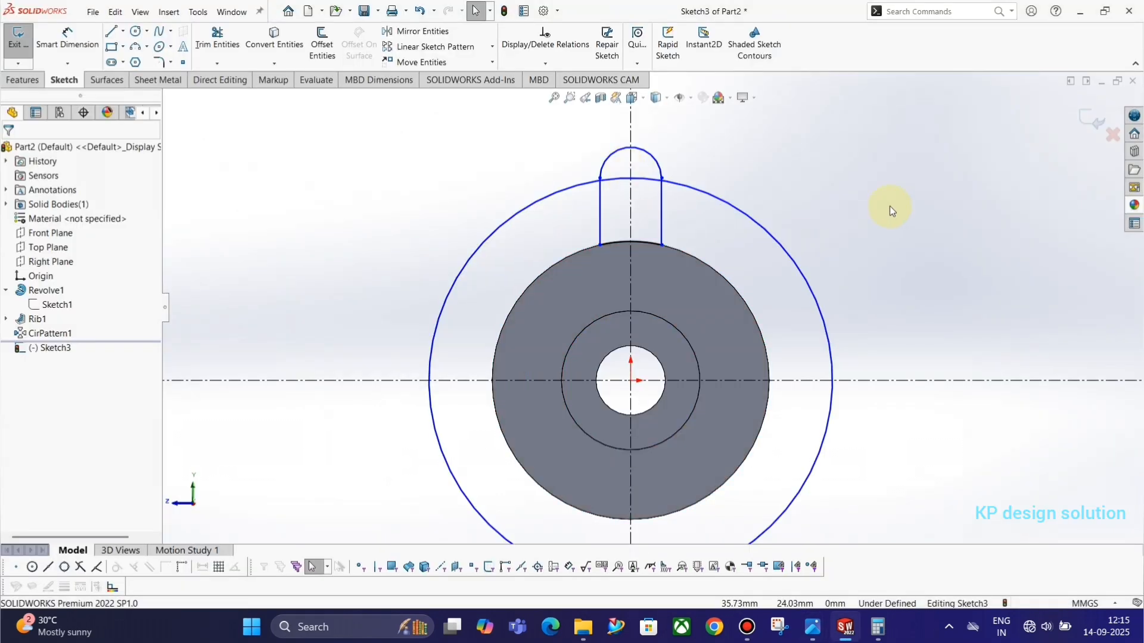
{"action": "left_click", "coordinate": [732, 207]}
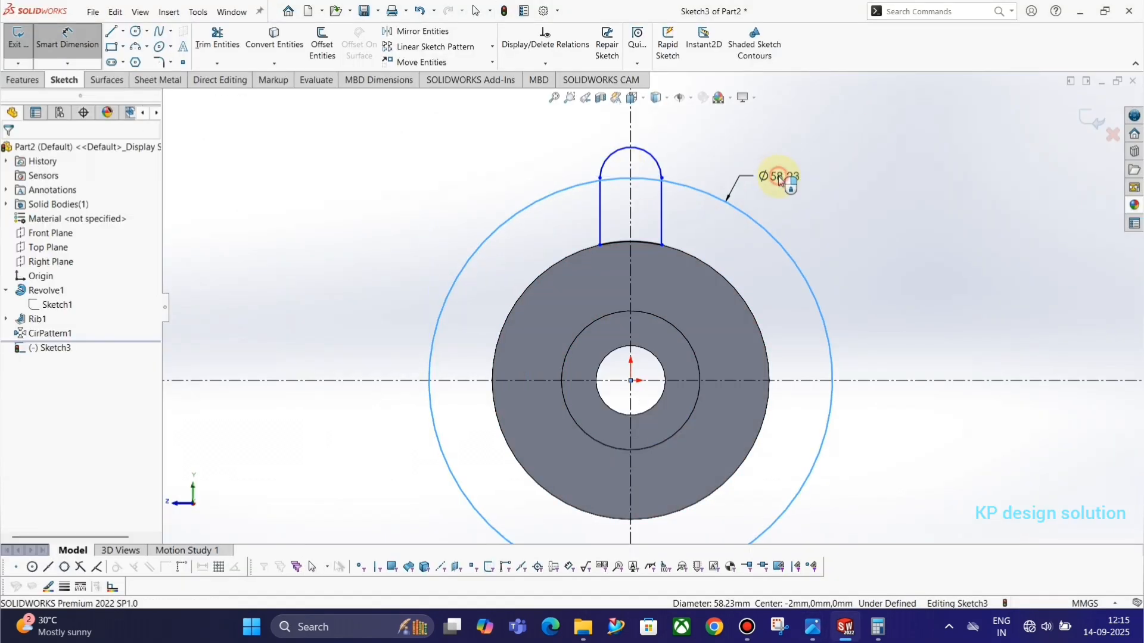
{"action": "left_click", "coordinate": [769, 179]}
{"action": "type", "text": "25"}
{"action": "key", "text": "Return"}
{"action": "scroll", "coordinate": [835, 107], "scroll_direction": "up", "scroll_amount": 3}
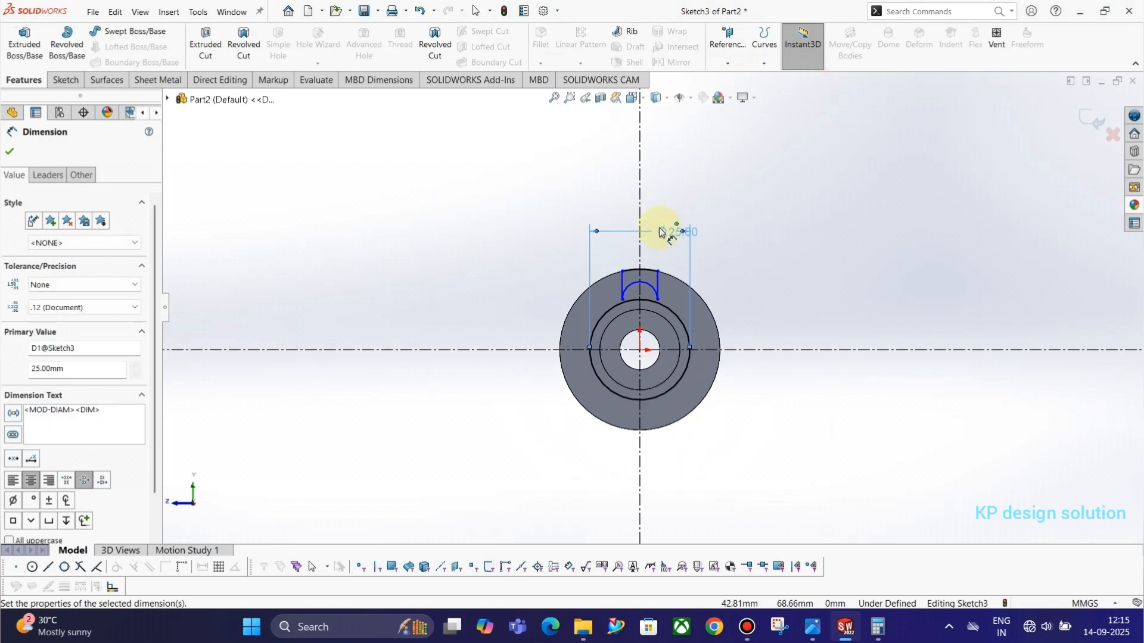
- Undo the 25 mm diameter change on the large circle and delete the circle's diameter dimension
{"action": "scroll", "coordinate": [622, 338], "scroll_direction": "down", "scroll_amount": 4}
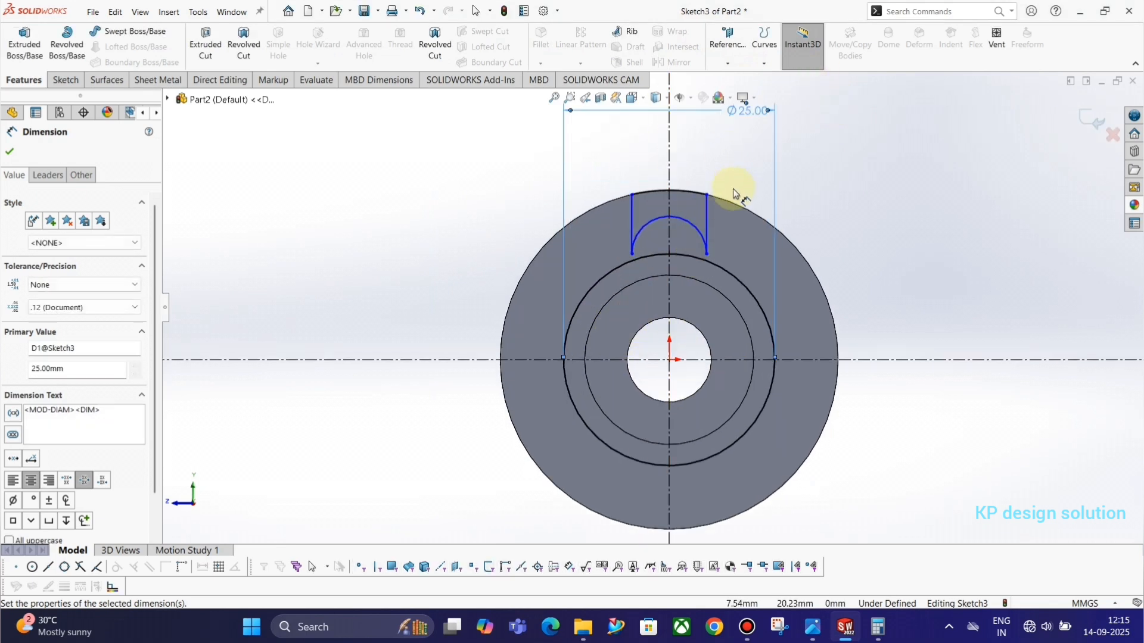
{"action": "key", "text": "ctrl+z"}
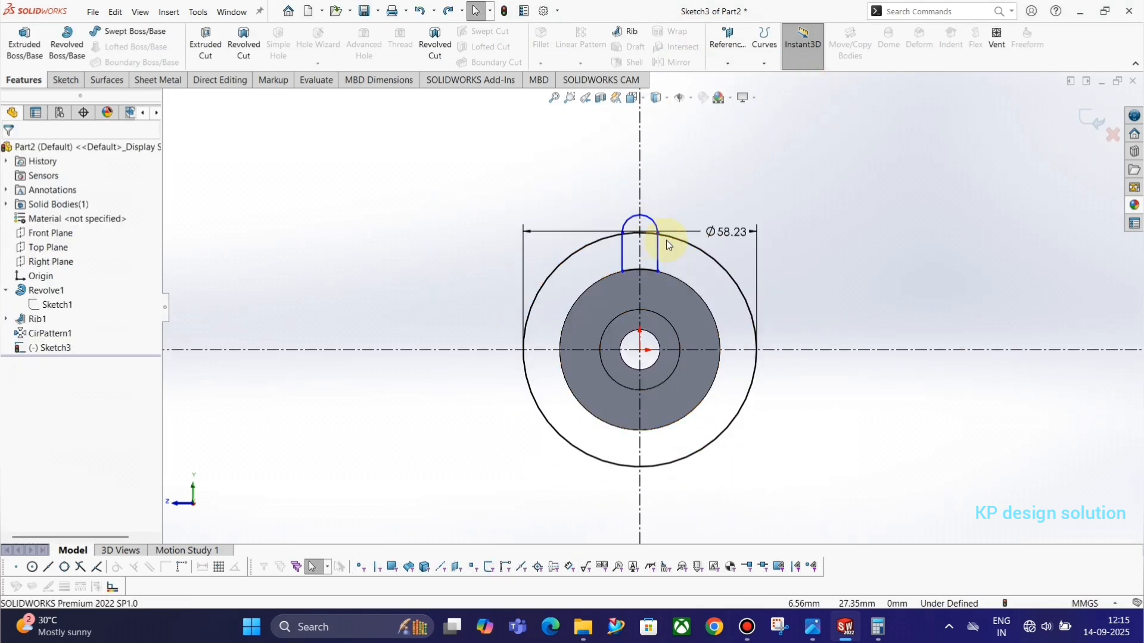
{"action": "scroll", "coordinate": [669, 244], "scroll_direction": "down", "scroll_amount": 3}
{"action": "left_click", "coordinate": [781, 239]}
{"action": "key", "text": "Delete"}
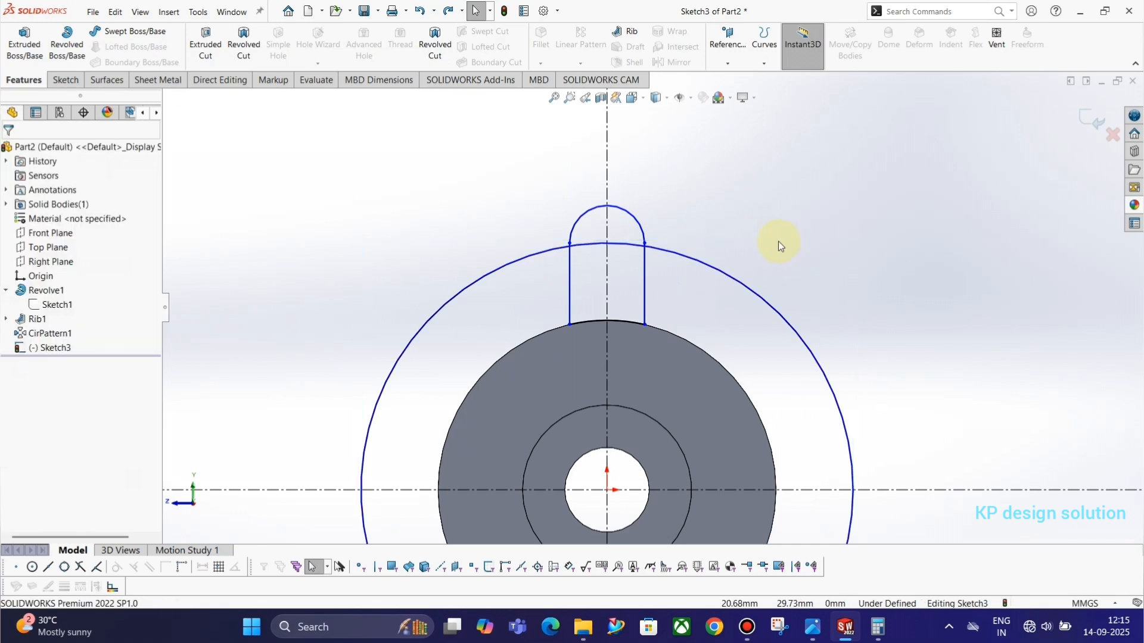
- Dimension the large circle's diameter and try to set it to 50 mm
{"action": "right_click_drag", "start_coordinate": [819, 216], "coordinate": [818, 153]}
{"action": "left_click", "coordinate": [683, 255]}
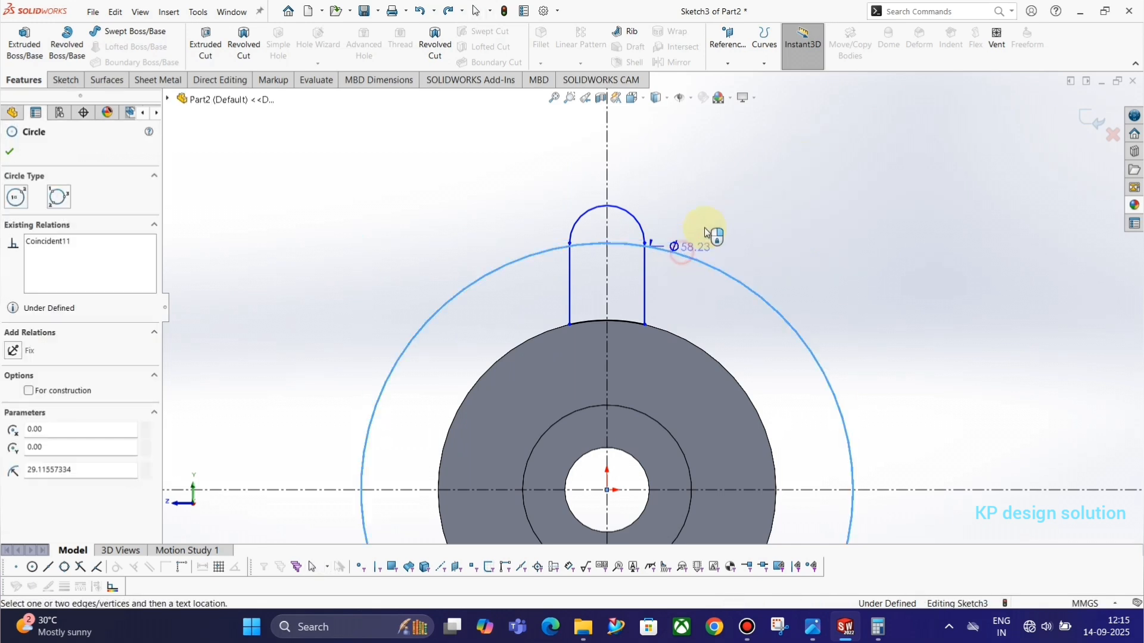
{"action": "left_click", "coordinate": [731, 212]}
{"action": "type", "text": "50mm"}
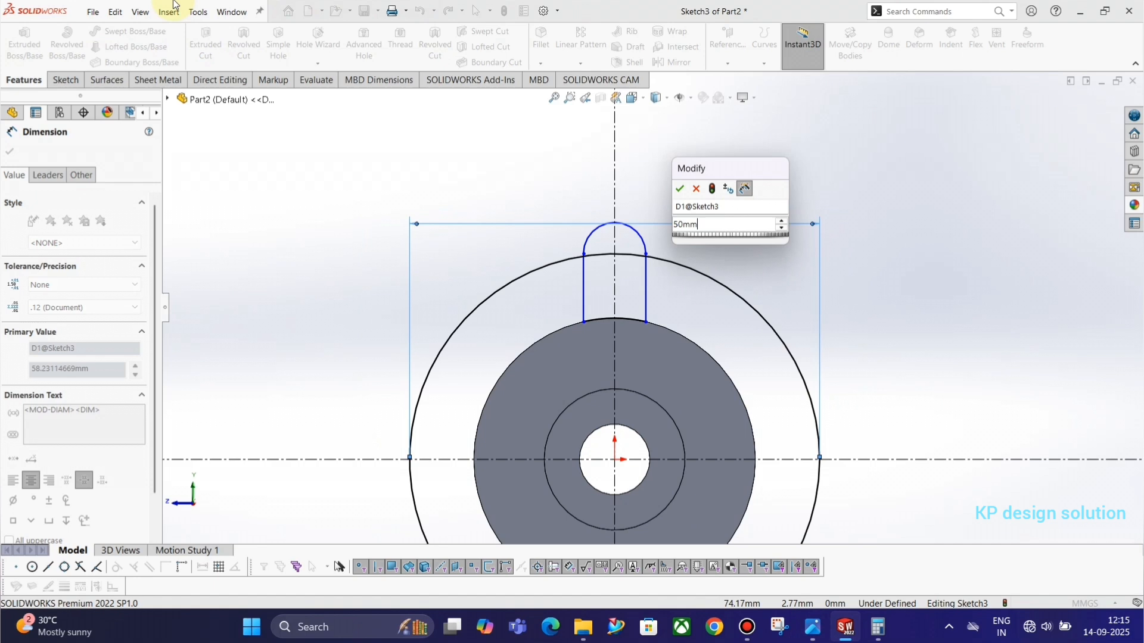
{"action": "key", "text": "Escape"}
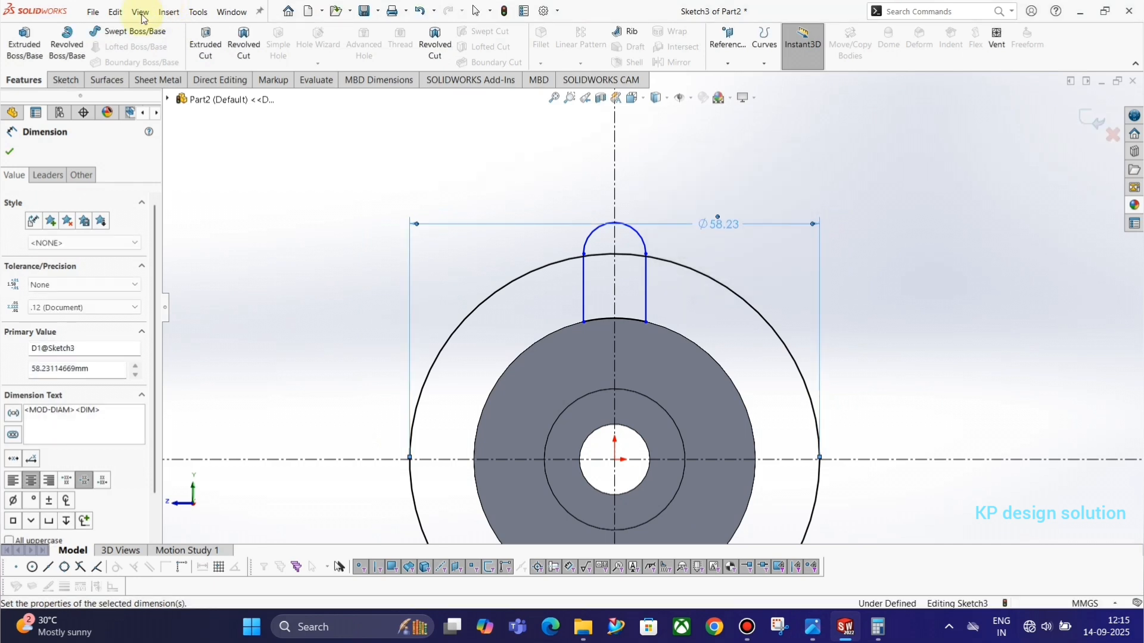
- Enlarge the lug's end arc freehand to a radius of about 4.8 mm
{"action": "left_click", "coordinate": [615, 255]}
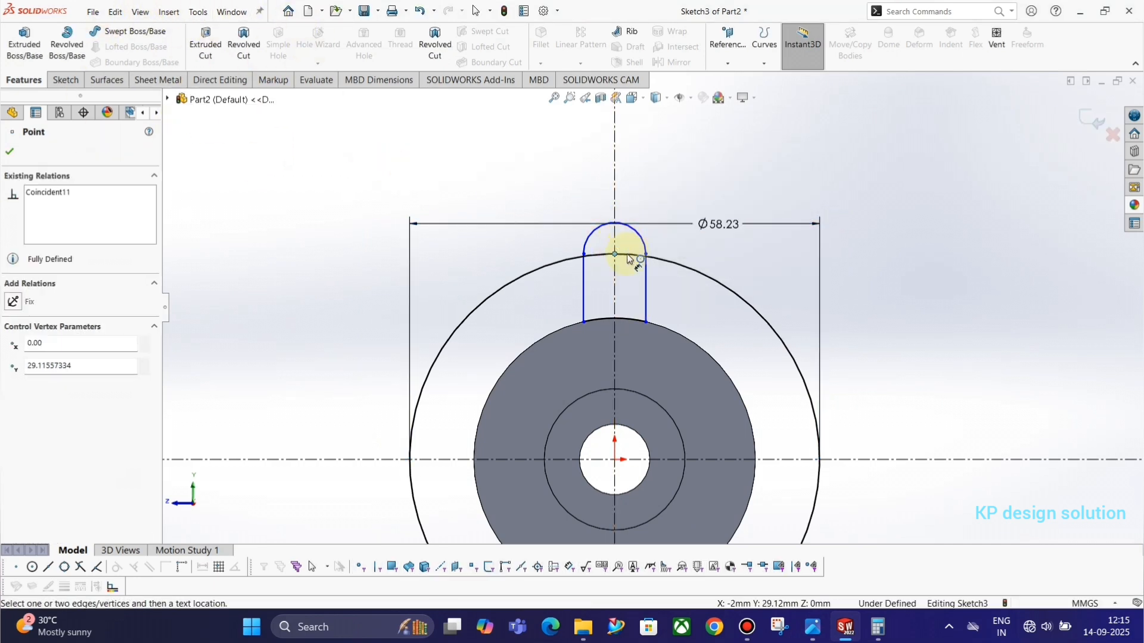
{"action": "left_click", "coordinate": [630, 246]}
{"action": "left_click", "coordinate": [638, 231]}
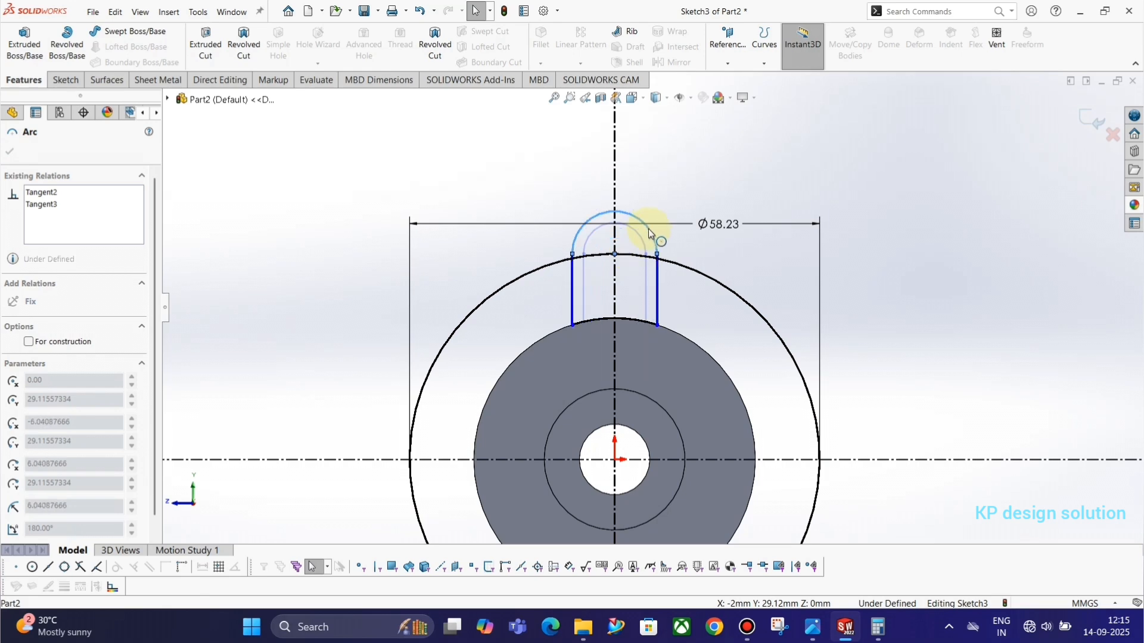
- Check the lug dimensions in the reference drawing and dimension the lug's end arc with a radius of 5 mm
{"action": "key", "text": "alt+Tab"}
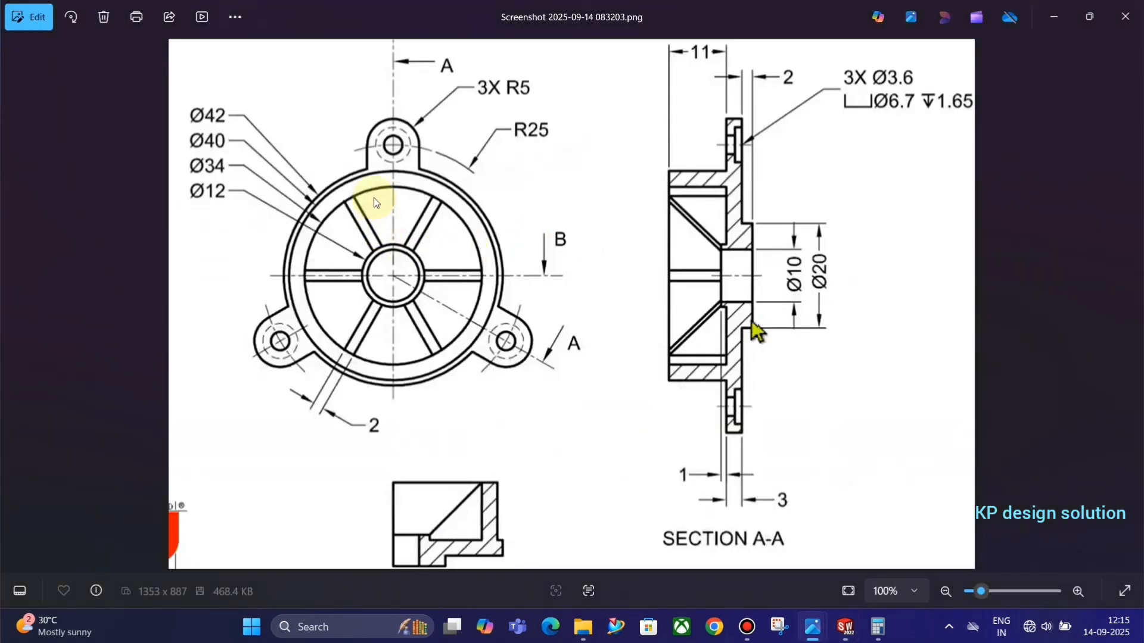
{"action": "key", "text": "alt+Tab"}
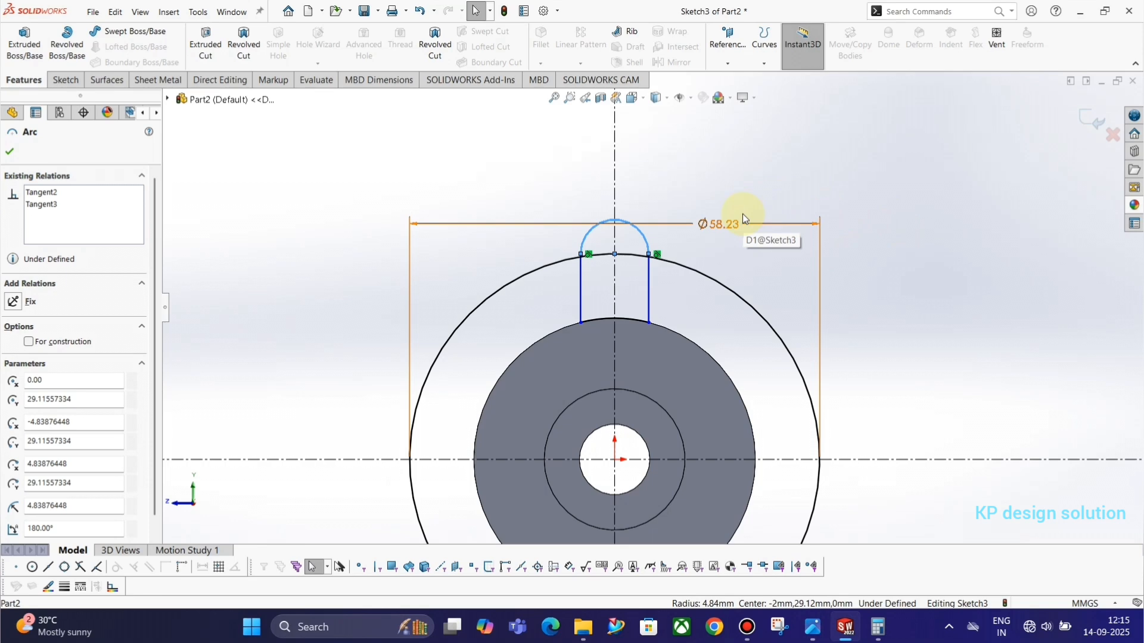
{"action": "key", "text": "alt+Tab"}
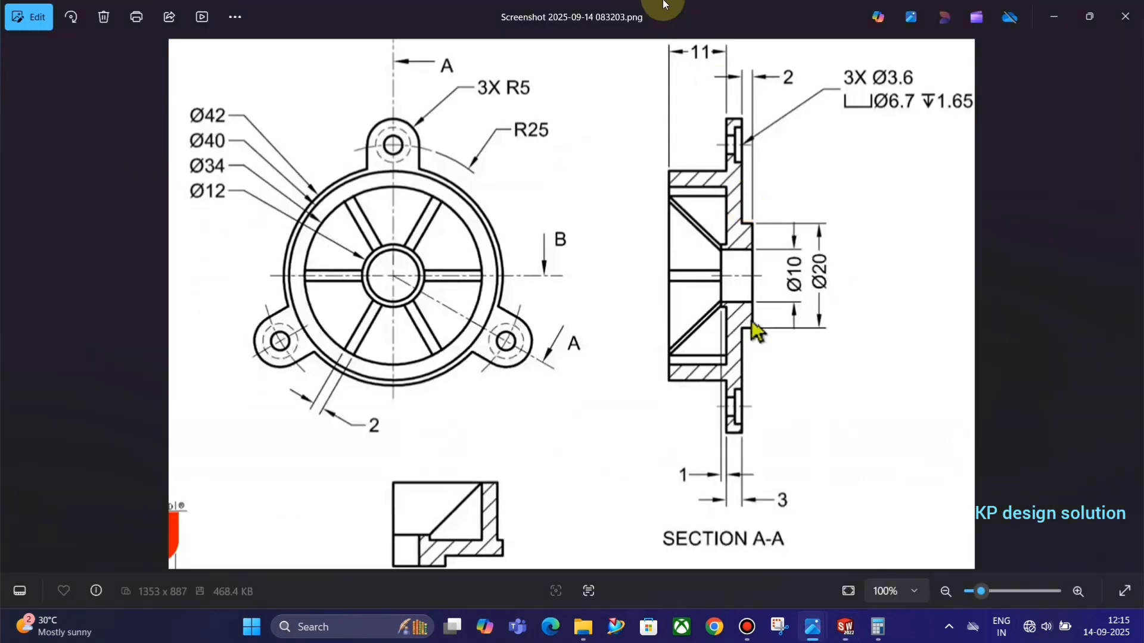
{"action": "key", "text": "alt+Tab"}
{"action": "key", "text": "alt+Tab"}
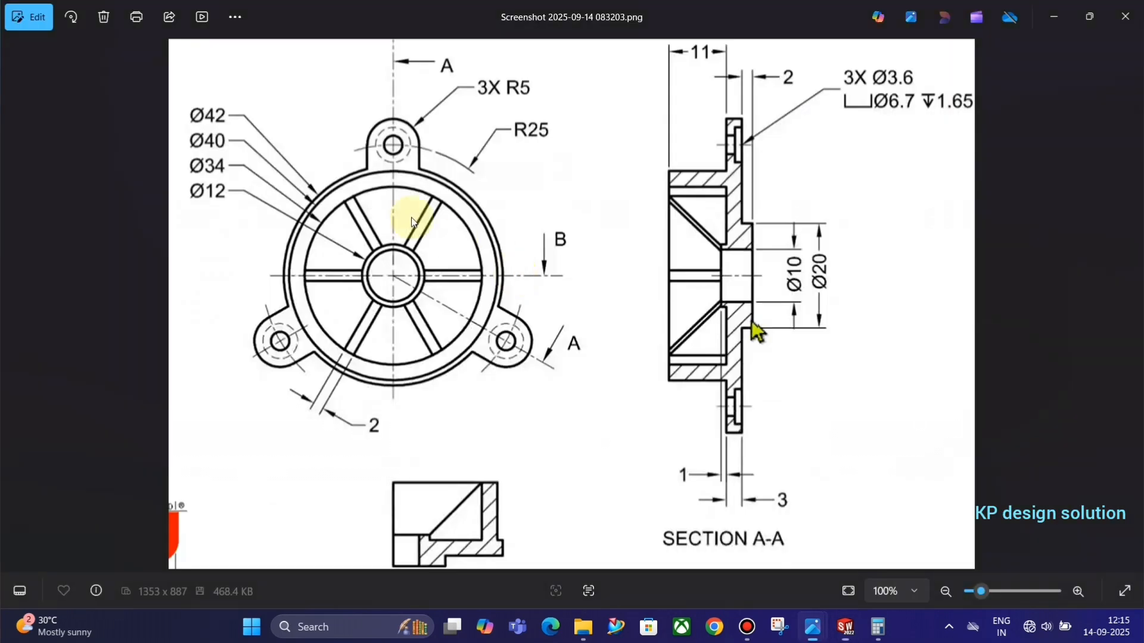
{"action": "key", "text": "alt+Tab"}
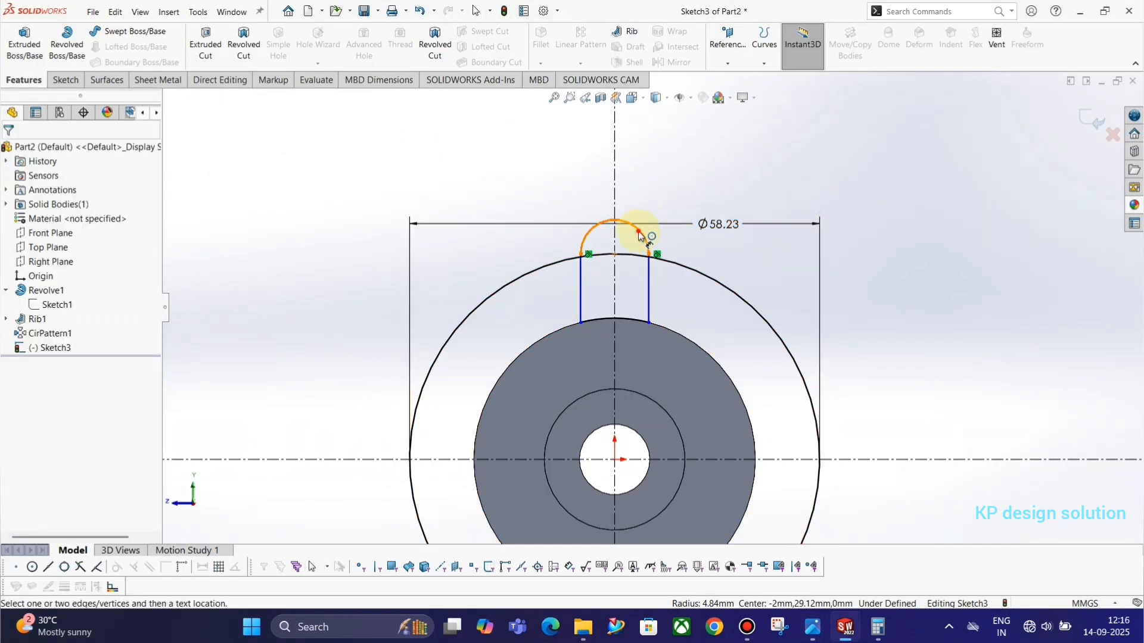
{"action": "left_click", "coordinate": [642, 228]}
{"action": "left_click", "coordinate": [680, 183]}
{"action": "type", "text": "5"}
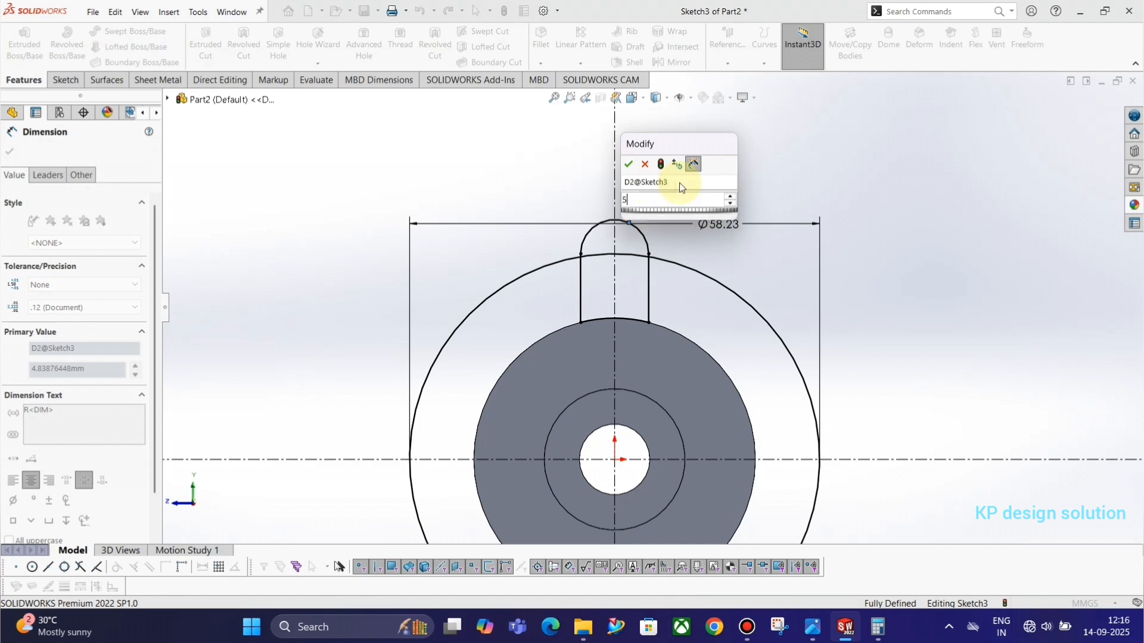
{"action": "key", "text": "Return"}
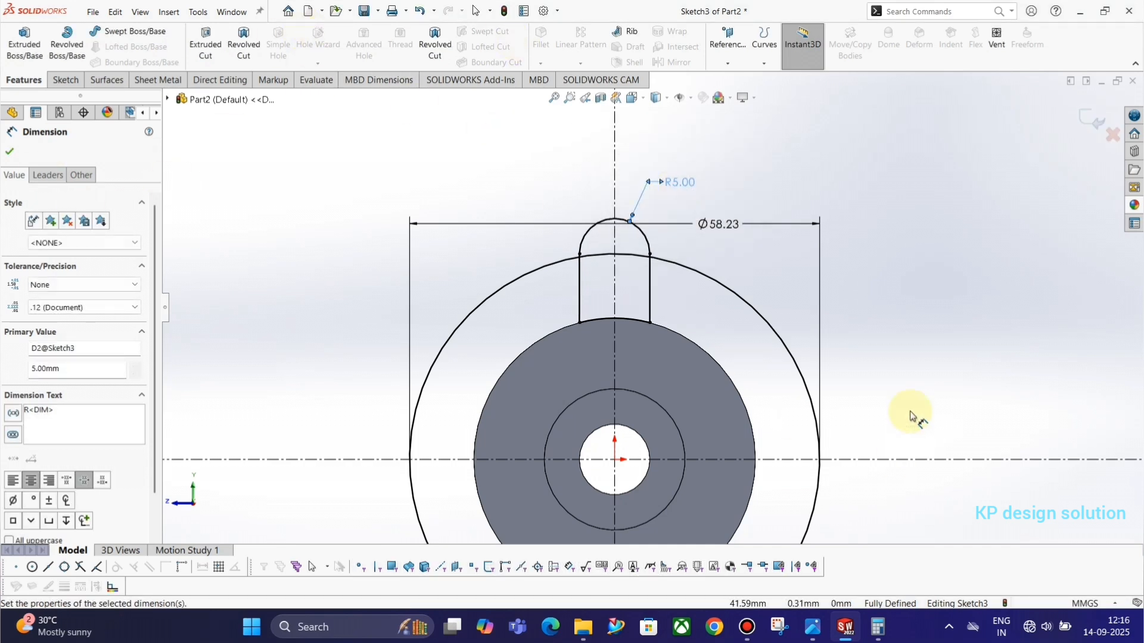
{"action": "key", "text": "Escape"}
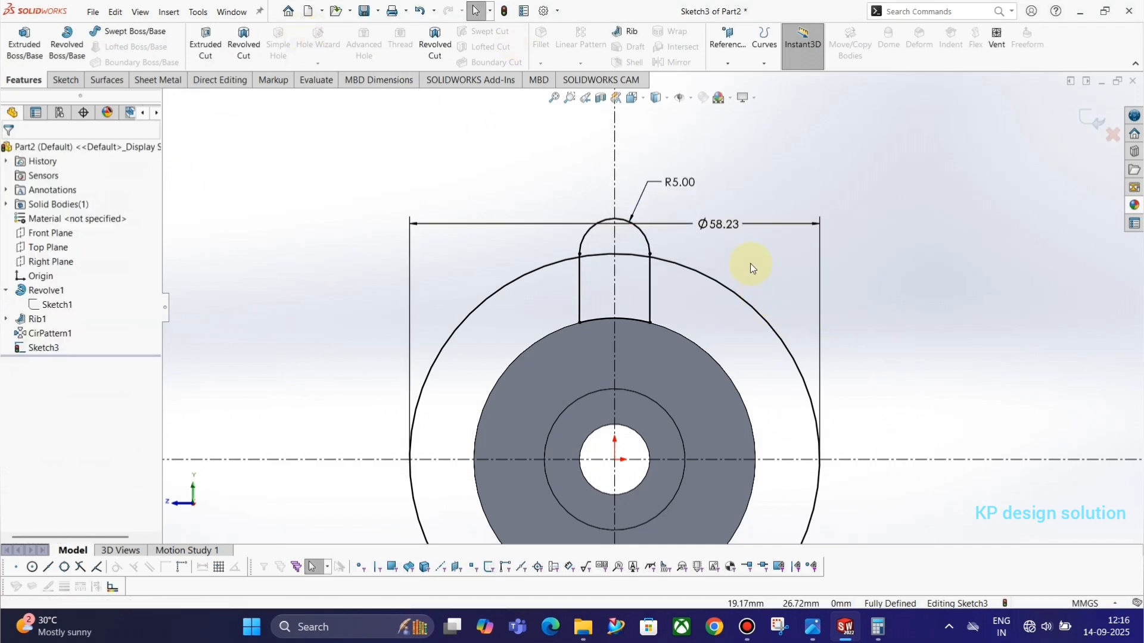
- Convert the large circle to construction geometry and check the lug thickness in the reference drawing
{"action": "left_click", "coordinate": [728, 289]}
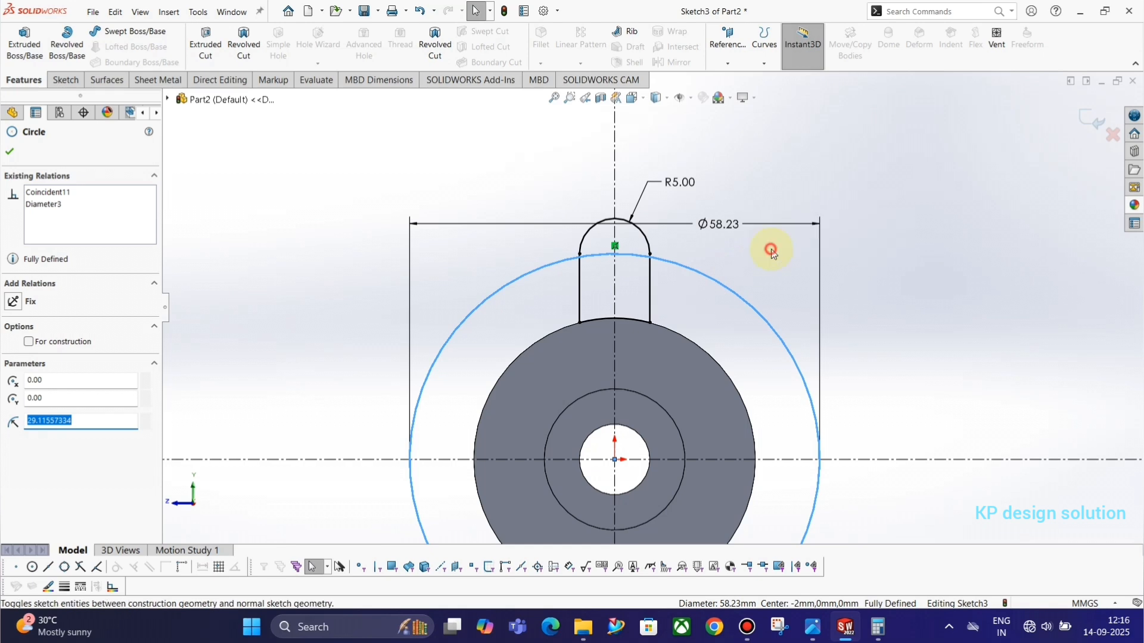
{"action": "left_click", "coordinate": [771, 252]}
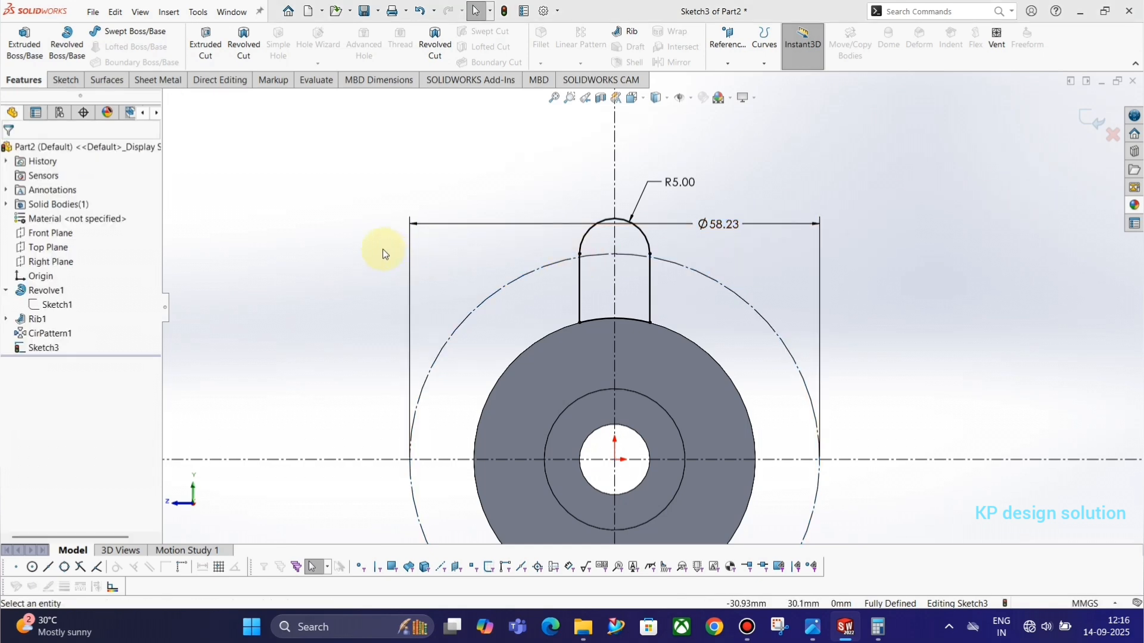
{"action": "key", "text": "alt+Tab"}
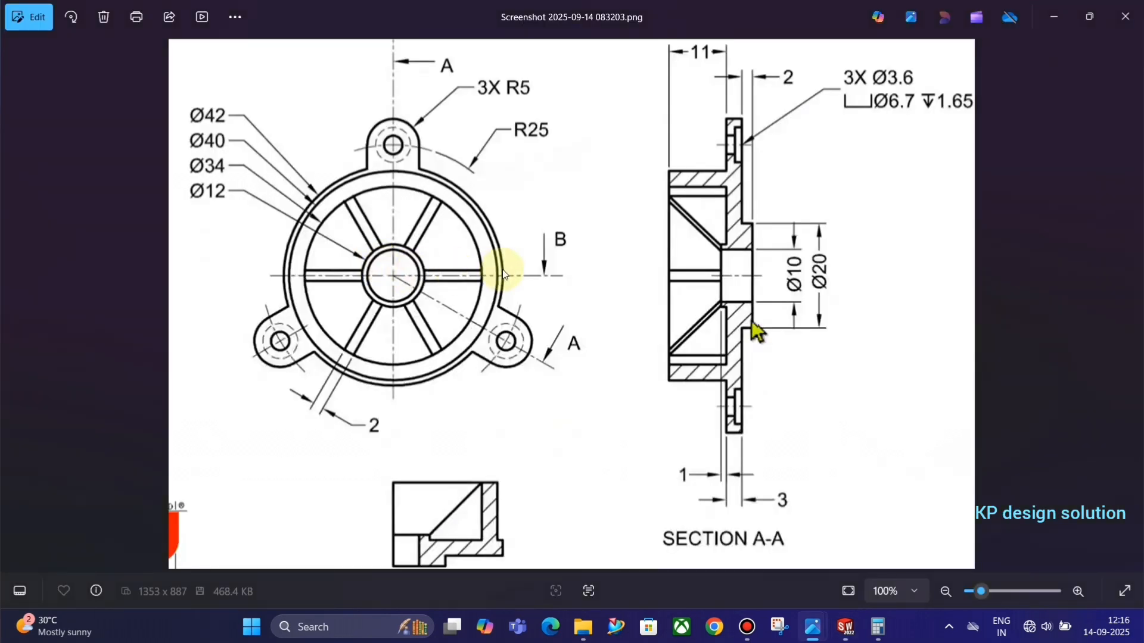
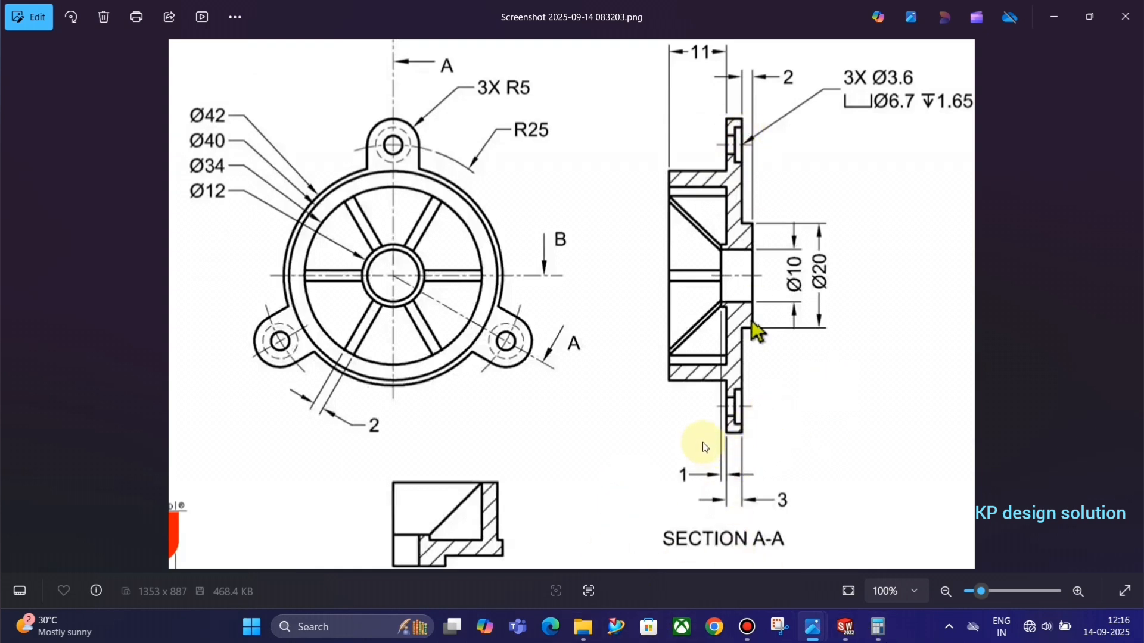
{"action": "key", "text": "alt+Tab"}
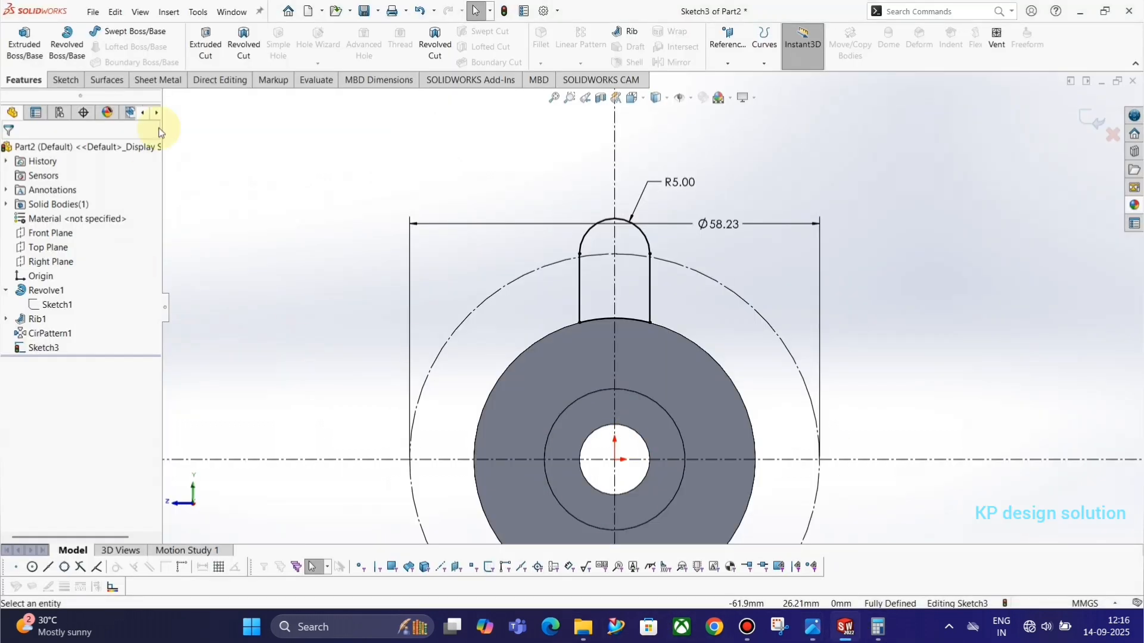
- Extrude the lug sketch as a blind boss 3 mm deep in the reversed direction, towards the ribbed side, merged with the body
{"action": "left_click", "coordinate": [26, 48]}
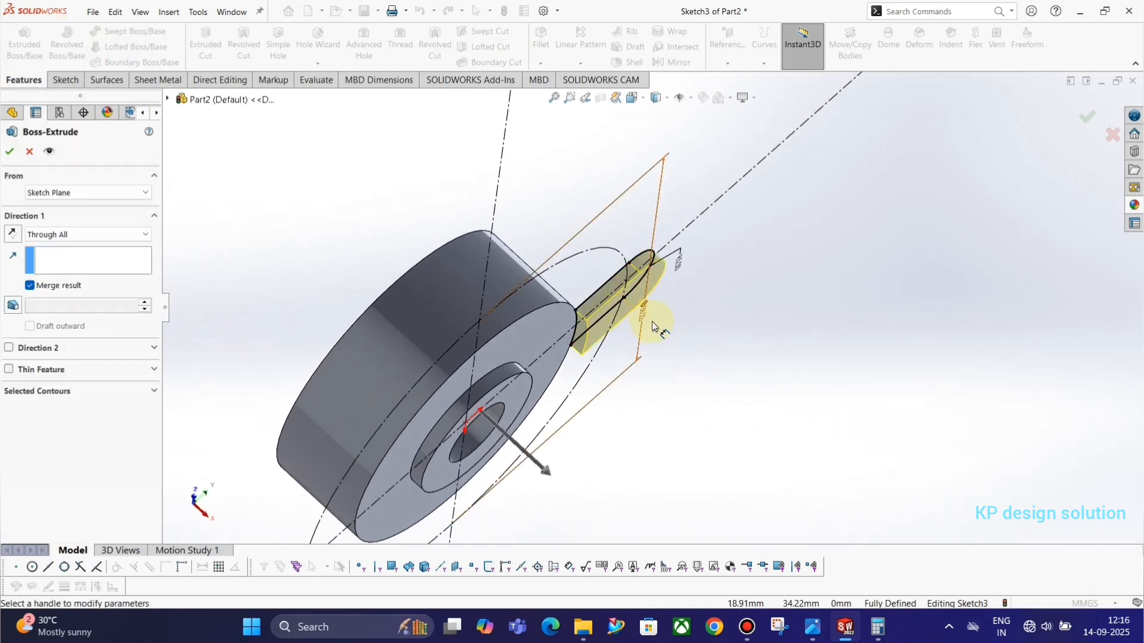
{"action": "middle_click_drag", "start_coordinate": [653, 322], "coordinate": [688, 338]}
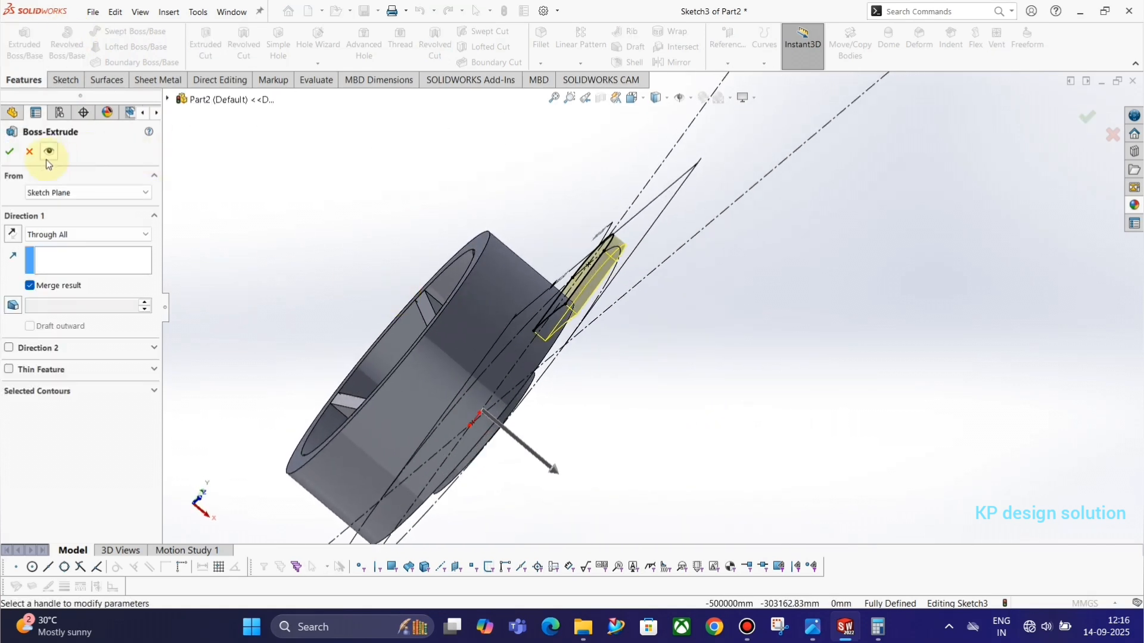
{"action": "left_click", "coordinate": [13, 233]}
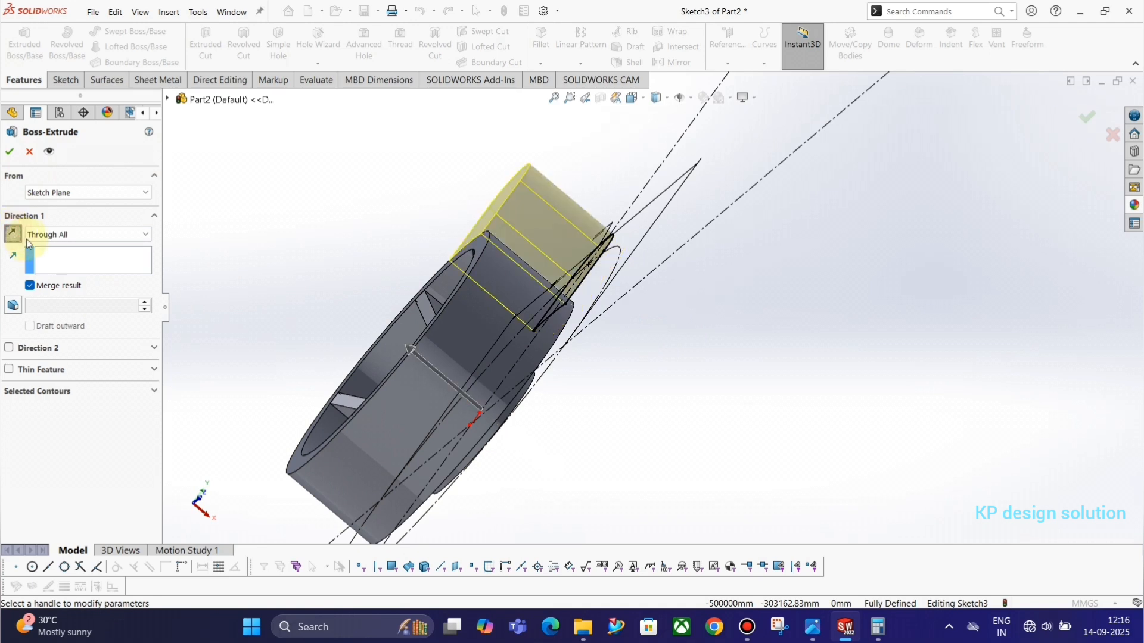
{"action": "left_click", "coordinate": [48, 237]}
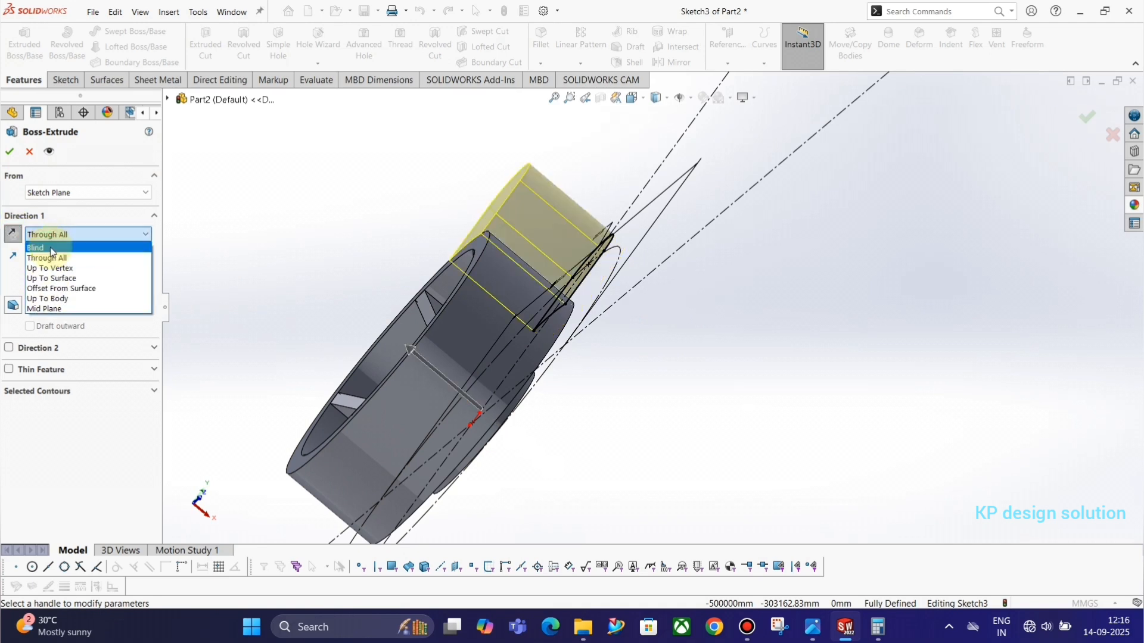
{"action": "left_click", "coordinate": [53, 252]}
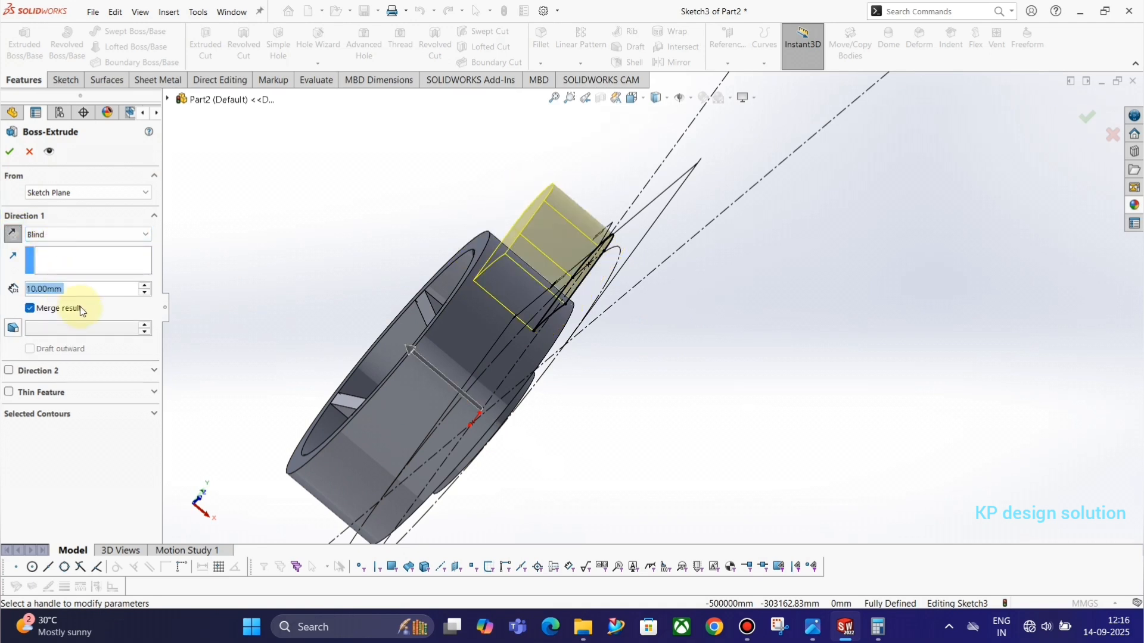
{"action": "type", "text": "3"}
{"action": "key", "text": "Return"}
{"action": "left_click", "coordinate": [10, 151]}
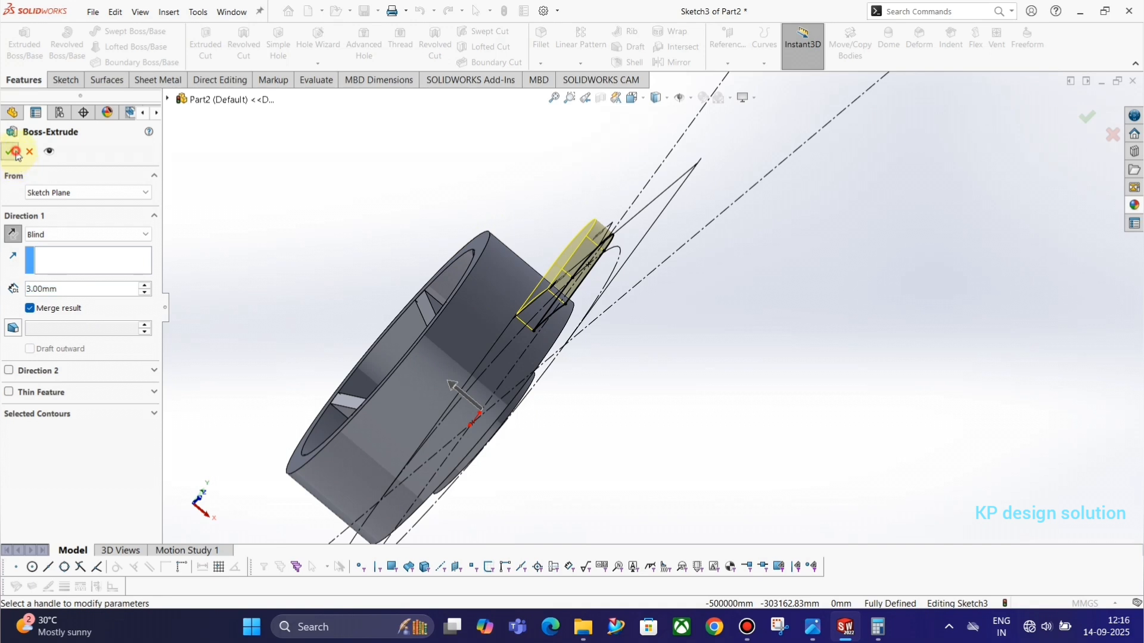
{"action": "middle_click_drag", "start_coordinate": [735, 248], "coordinate": [525, 233]}
{"action": "left_click", "coordinate": [22, 87]}
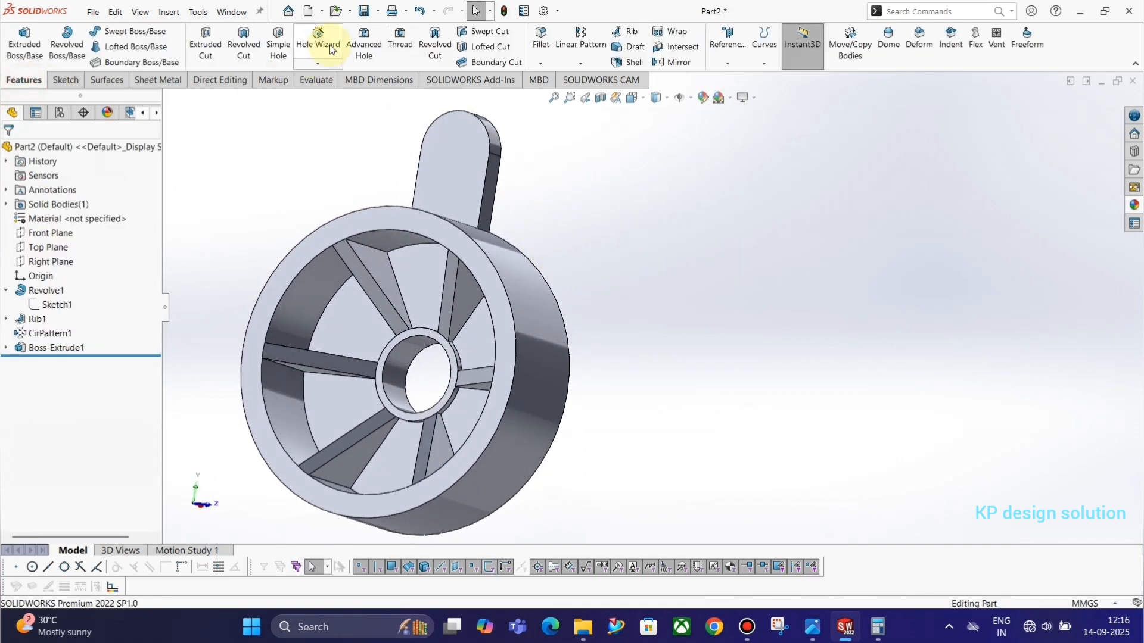
{"action": "left_click", "coordinate": [749, 639]}
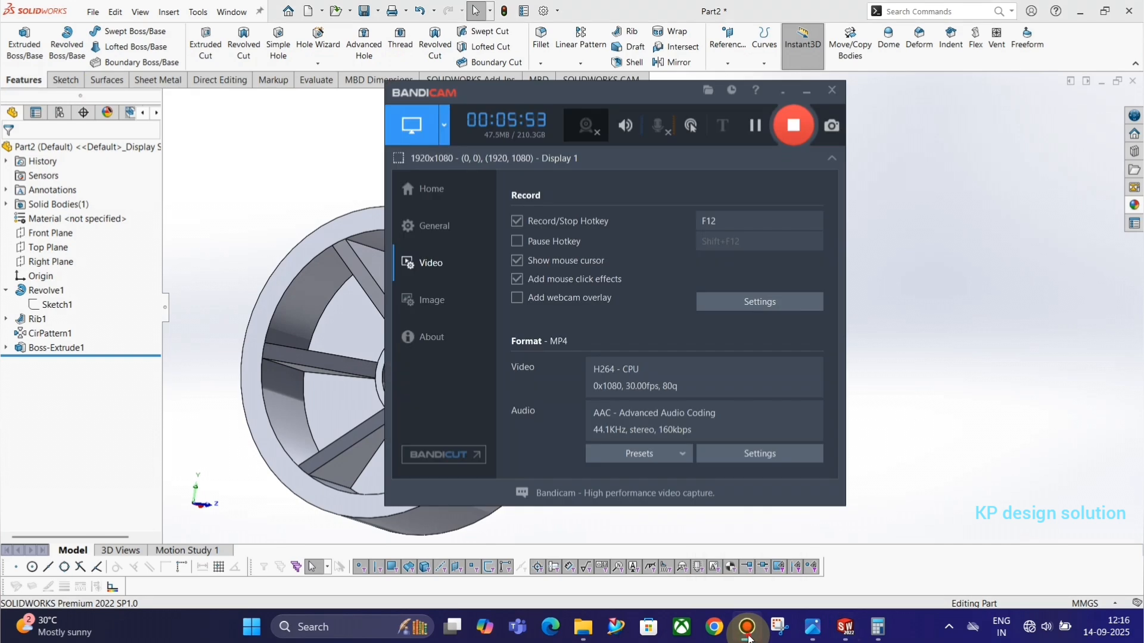
{"action": "left_click", "coordinate": [749, 638]}
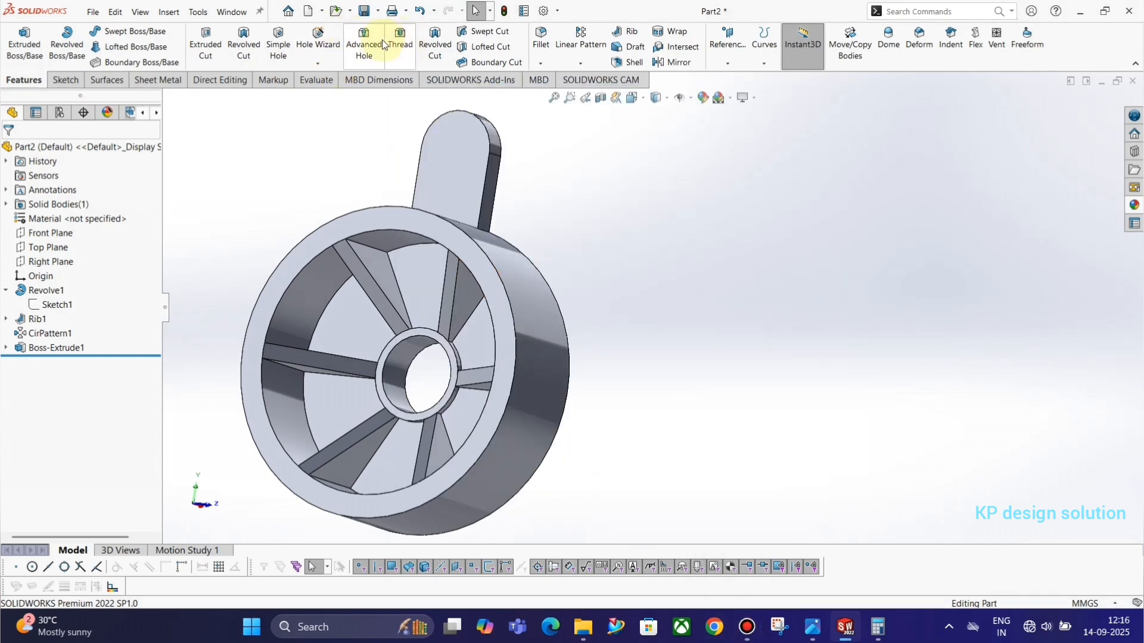
- Start a Hole Wizard counterbore hole and apply the existing custom sizing values to the new hole type
{"action": "left_click", "coordinate": [318, 42]}
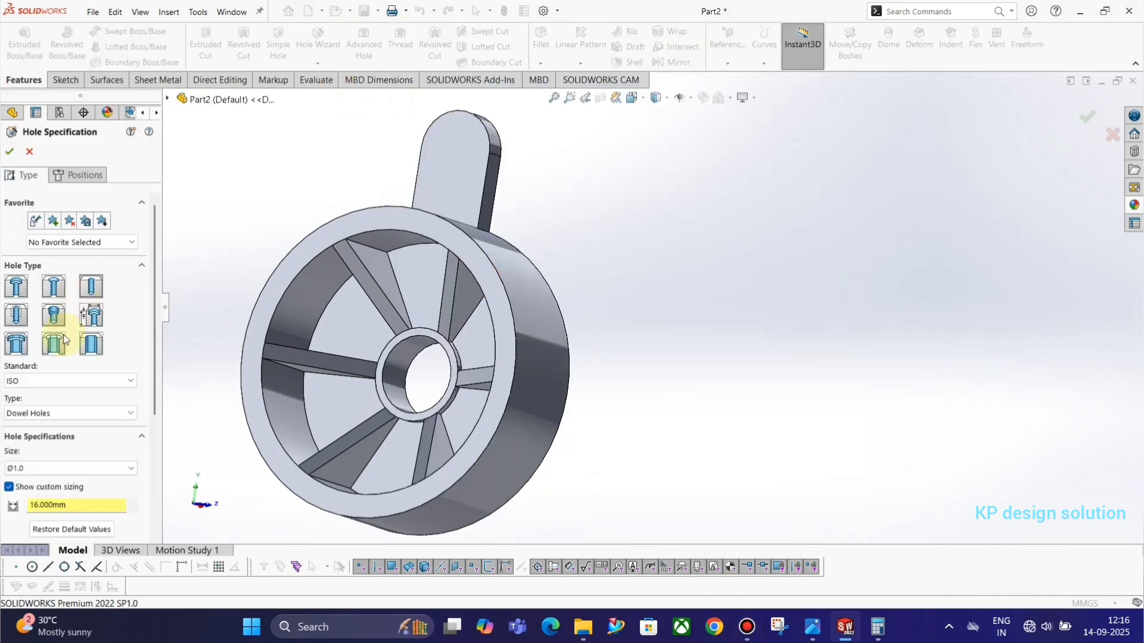
{"action": "left_click", "coordinate": [17, 291]}
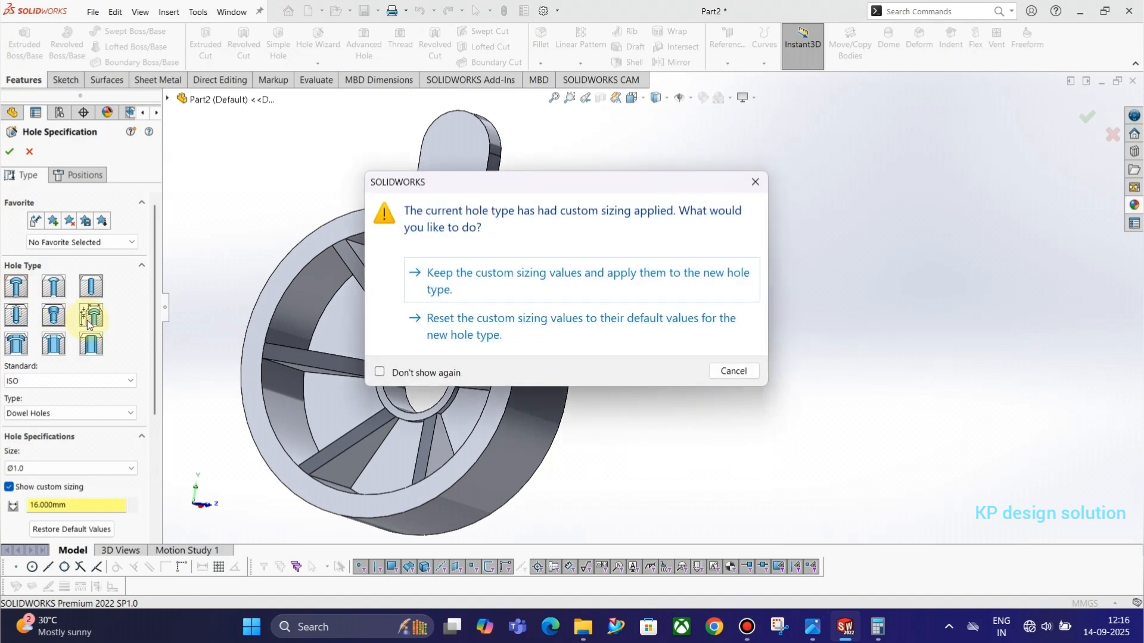
{"action": "left_click", "coordinate": [505, 286]}
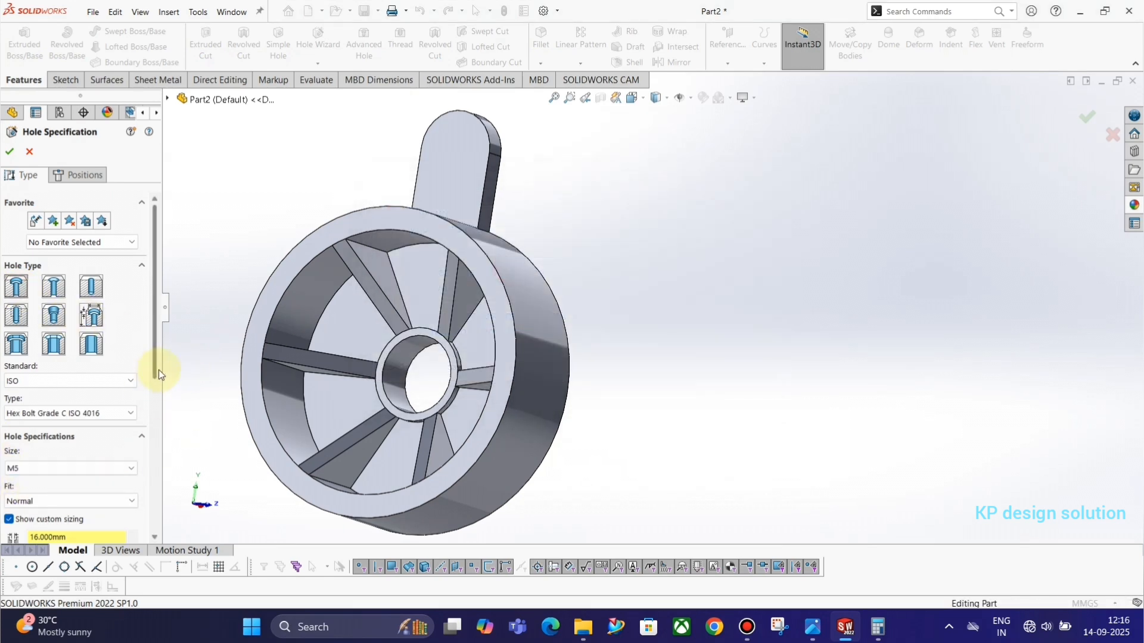
{"action": "left_click_drag", "start_coordinate": [160, 374], "coordinate": [159, 443]}
- Examine the lug hole callout in the reference drawing for the hole diameter, counterbore diameter and depth
{"action": "key", "text": "alt+Tab"}
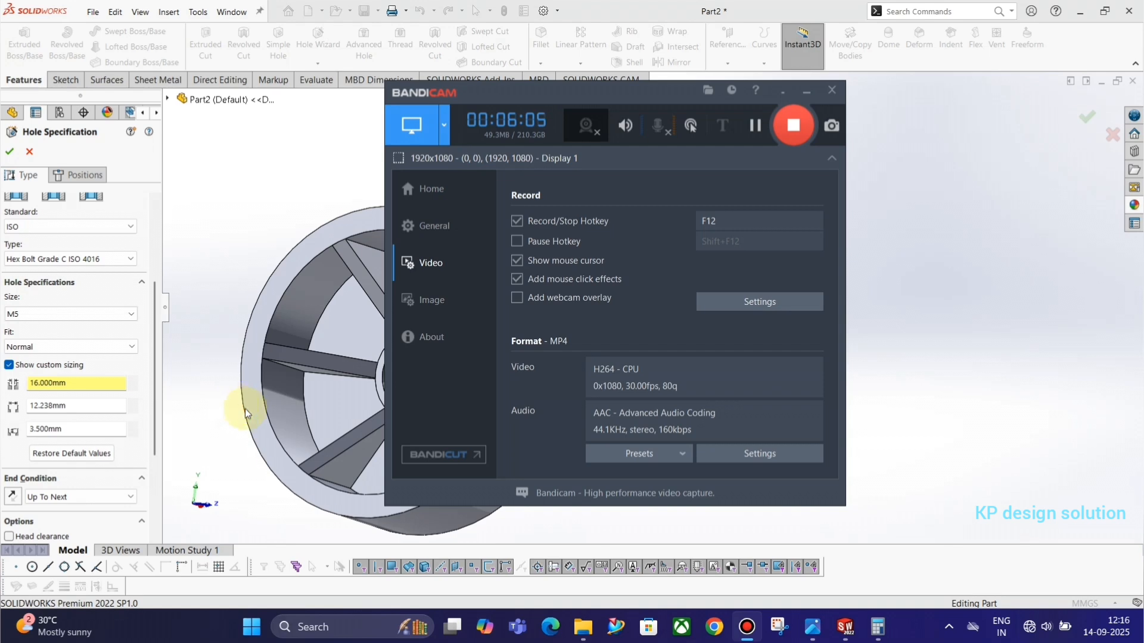
{"action": "key", "text": "alt+Tab"}
{"action": "key", "text": "alt+Tab"}
{"action": "key", "text": "alt+Tab"}
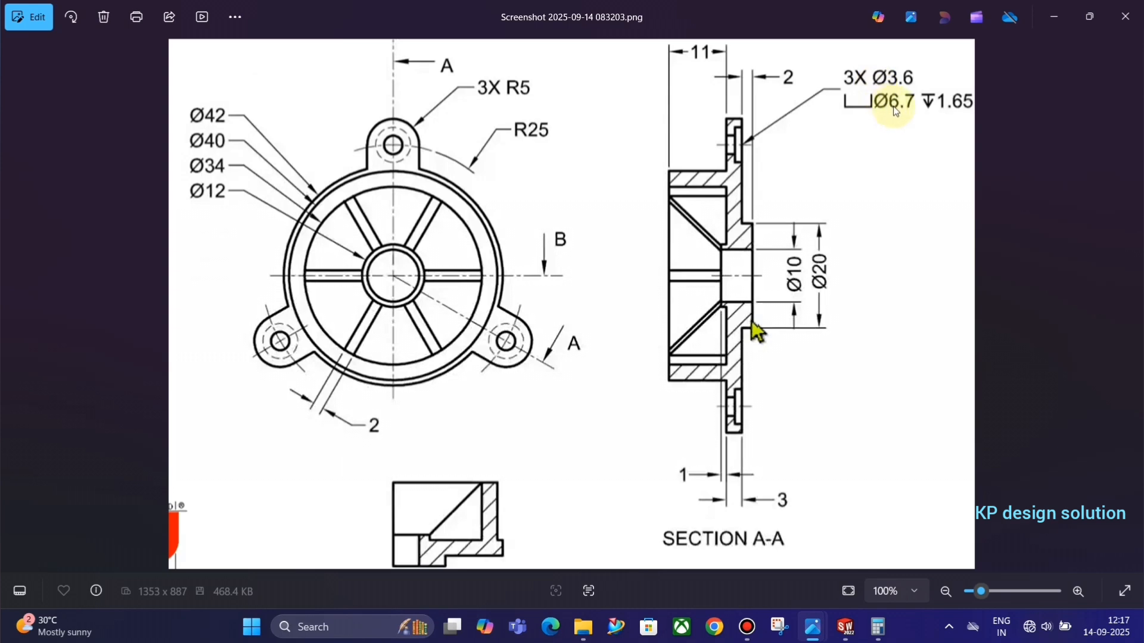
{"action": "key", "text": "alt+Tab"}
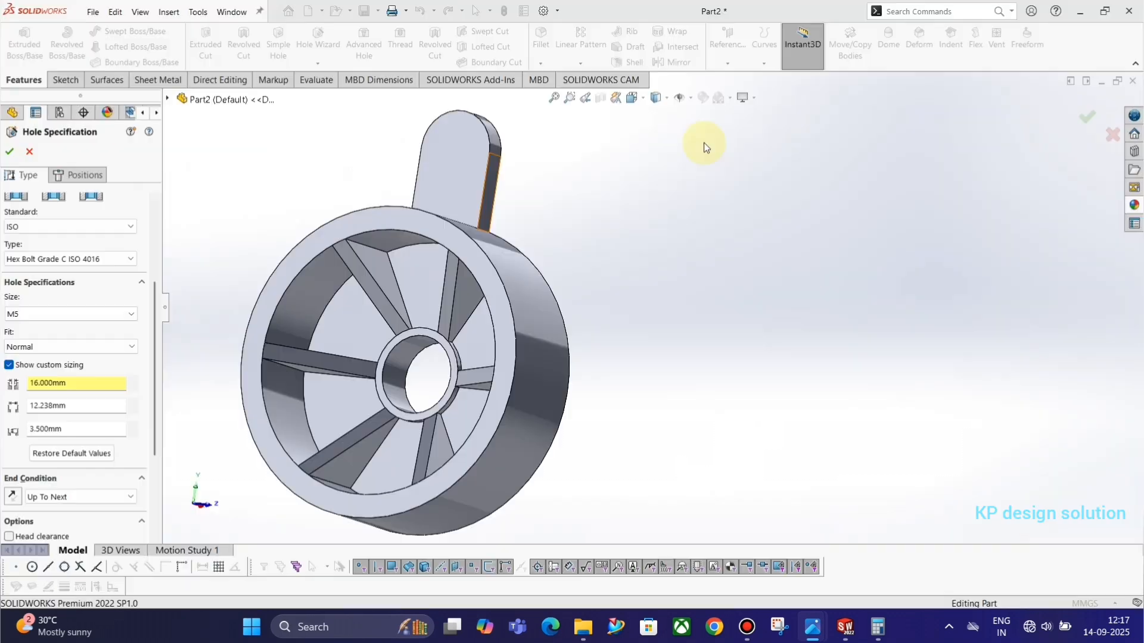
{"action": "key", "text": "alt+Tab"}
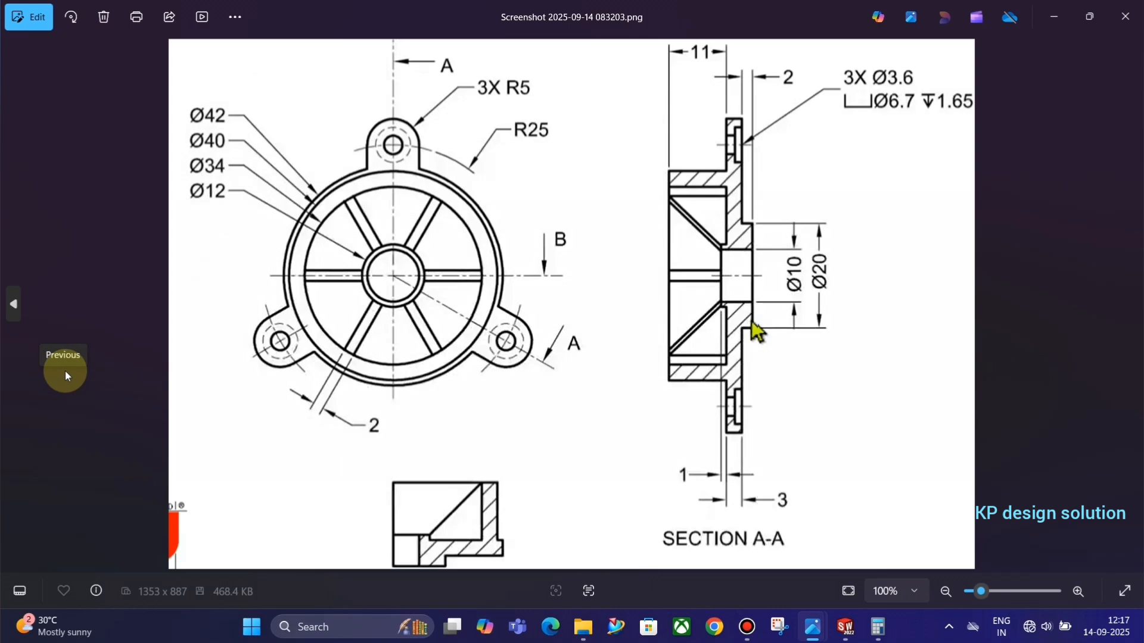
{"action": "key", "text": "alt+Tab"}
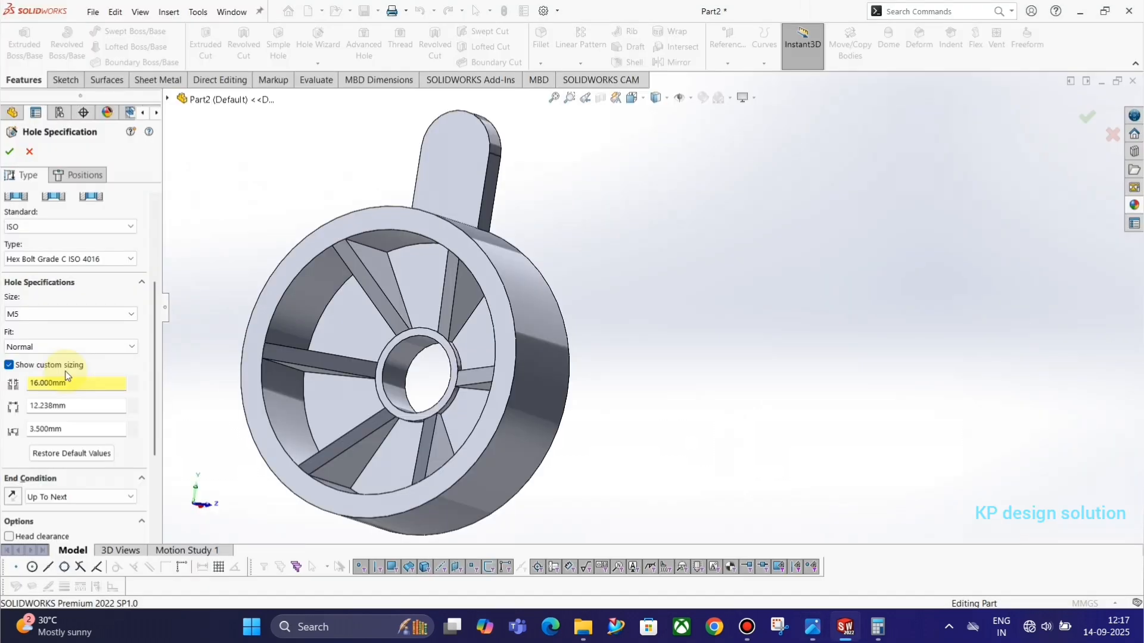
{"action": "key", "text": "alt+Tab"}
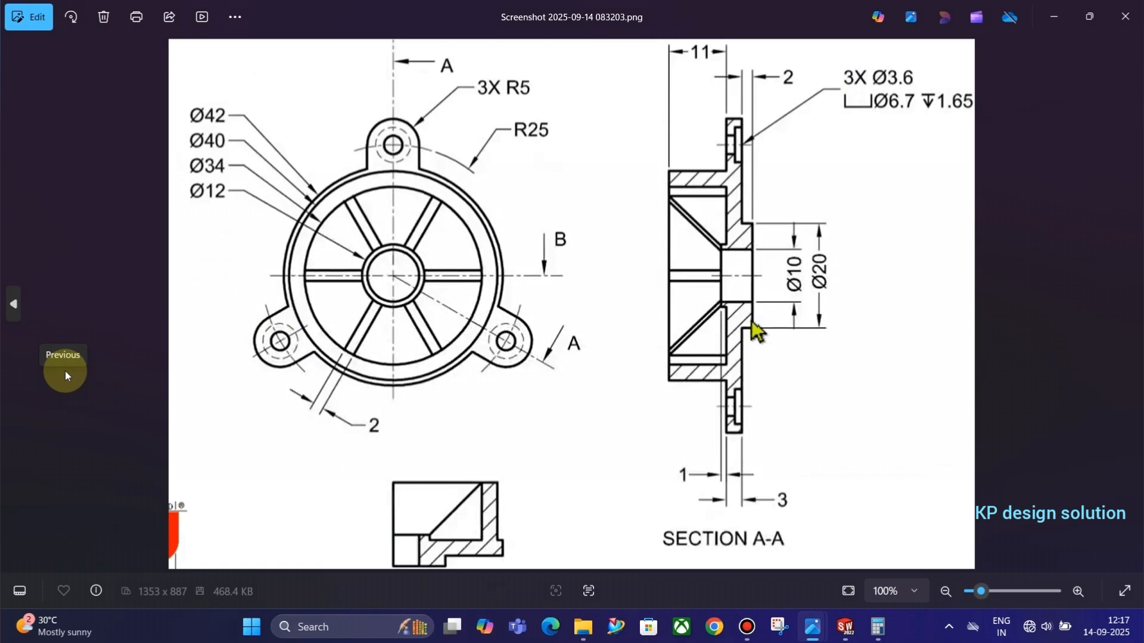
{"action": "key", "text": "alt+Tab"}
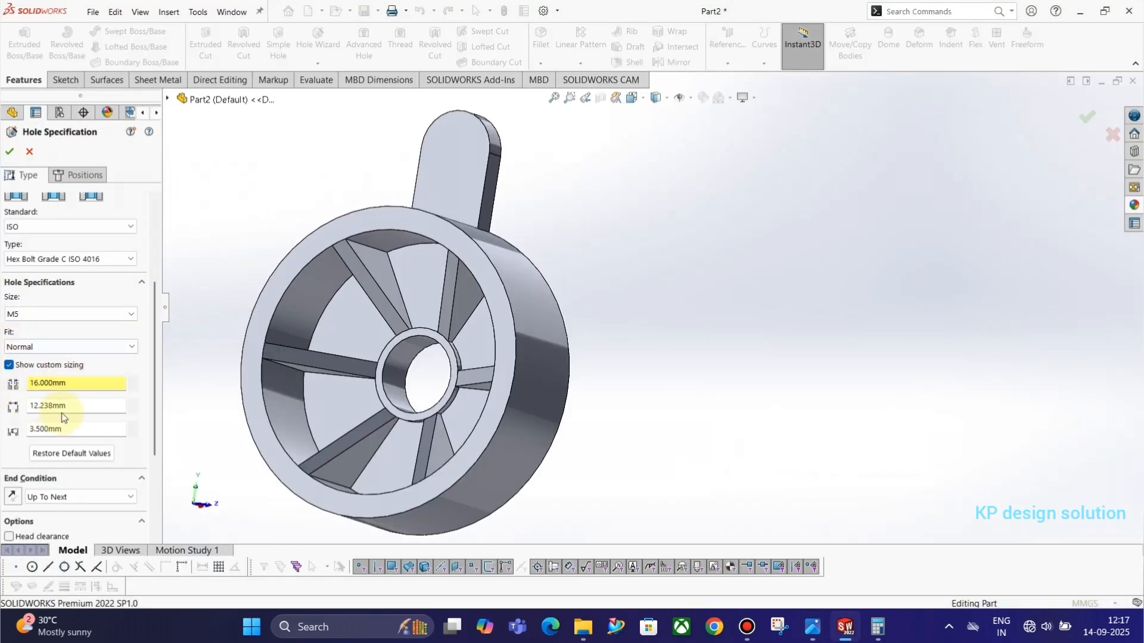
{"action": "left_click_drag", "start_coordinate": [73, 382], "coordinate": [3, 382]}
{"action": "key", "text": "Return"}
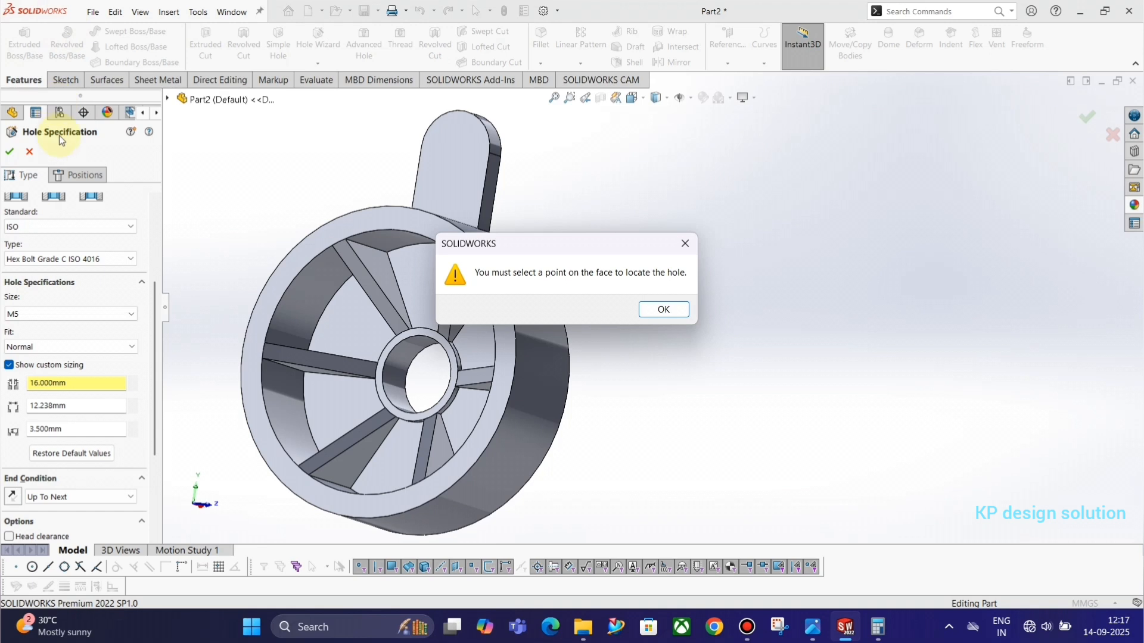
{"action": "left_click", "coordinate": [663, 310]}
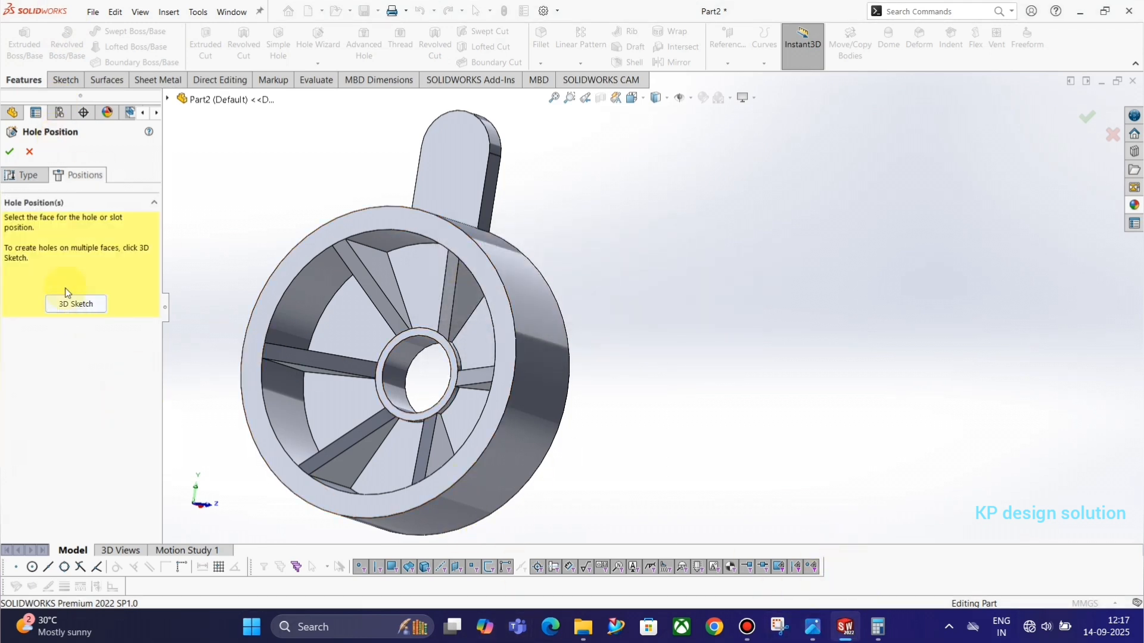
{"action": "left_click", "coordinate": [38, 176]}
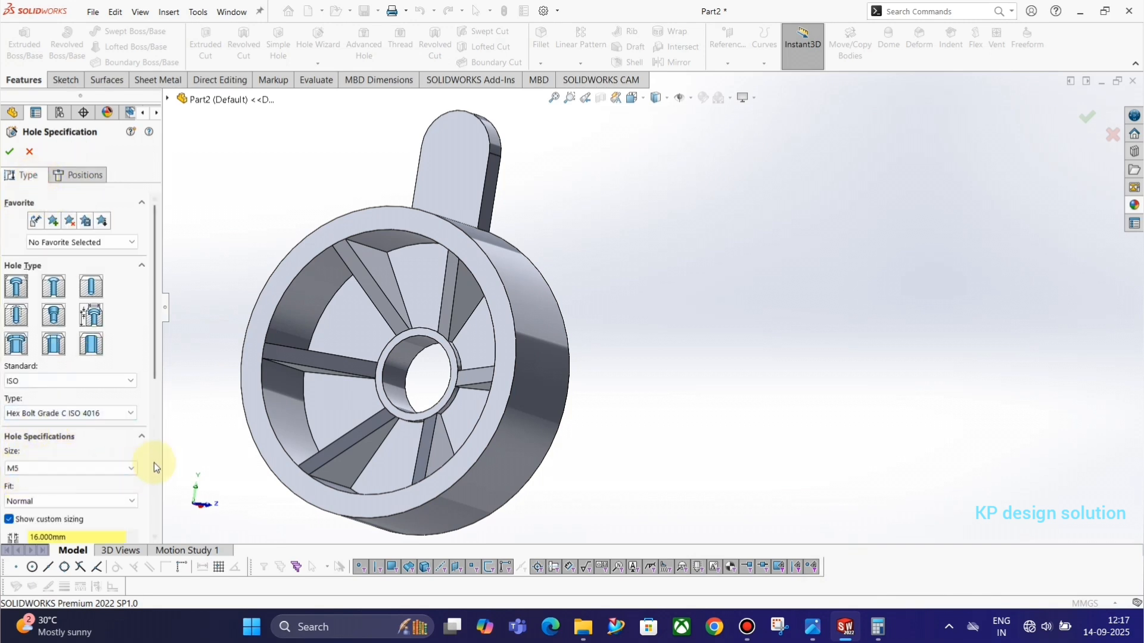
- Set the through-hole diameter to 3.6 mm and the counterbore diameter to 6.7 mm, checking the reference drawing
{"action": "scroll", "coordinate": [156, 441], "scroll_direction": "down", "scroll_amount": 3}
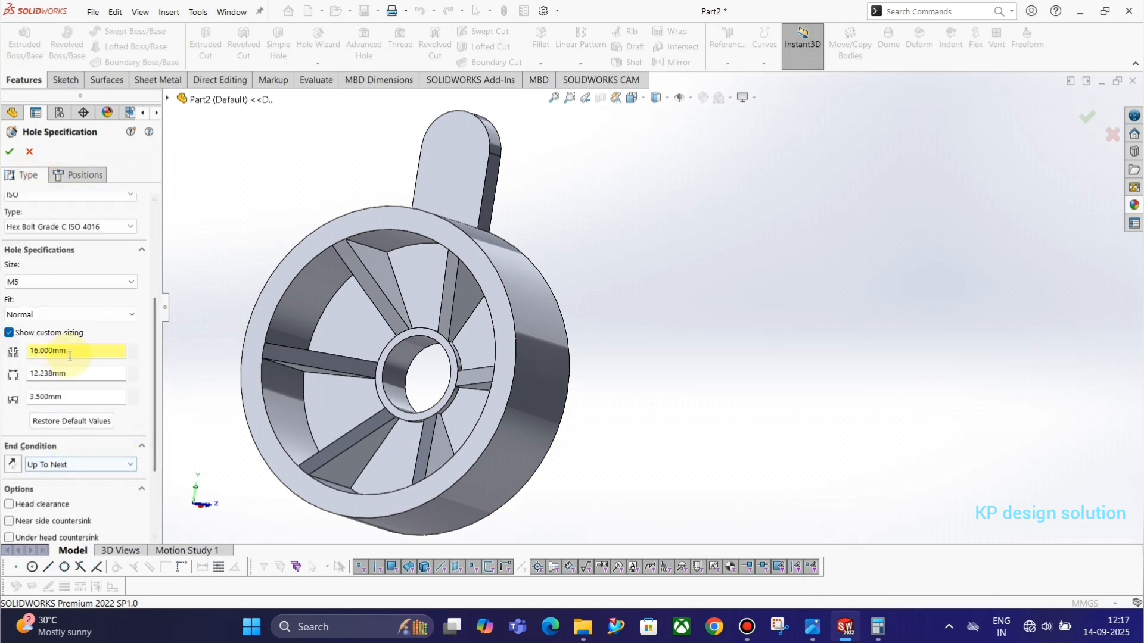
{"action": "left_click_drag", "start_coordinate": [78, 351], "coordinate": [4, 351]}
{"action": "type", "text": "3.6"}
{"action": "key", "text": "alt+Tab"}
{"action": "key", "text": "alt+Tab"}
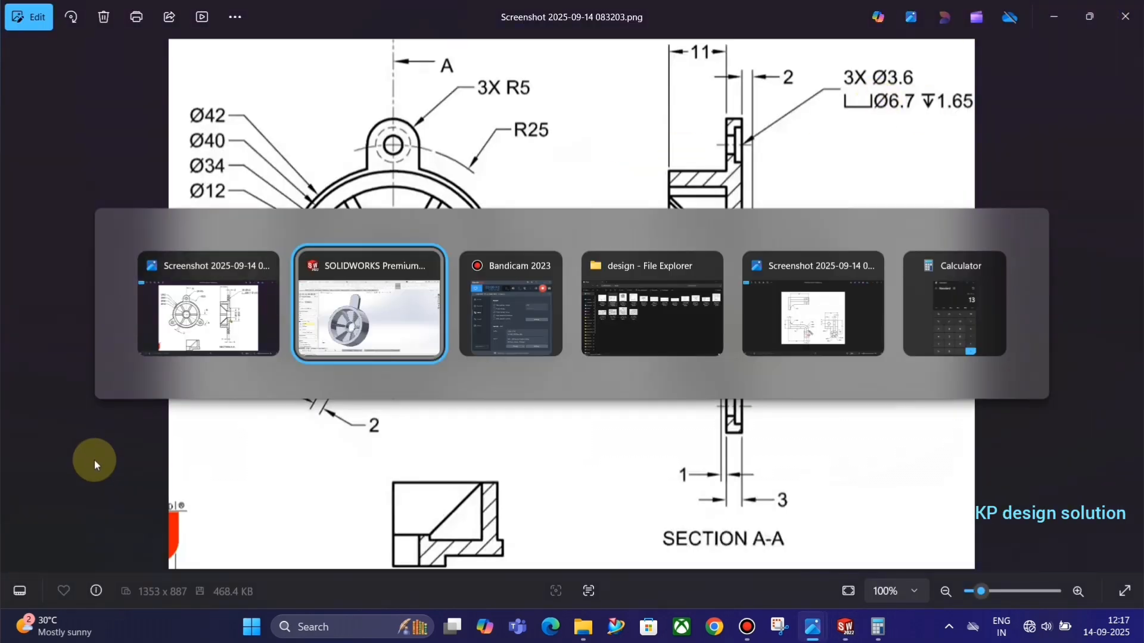
{"action": "key", "text": "alt+Tab"}
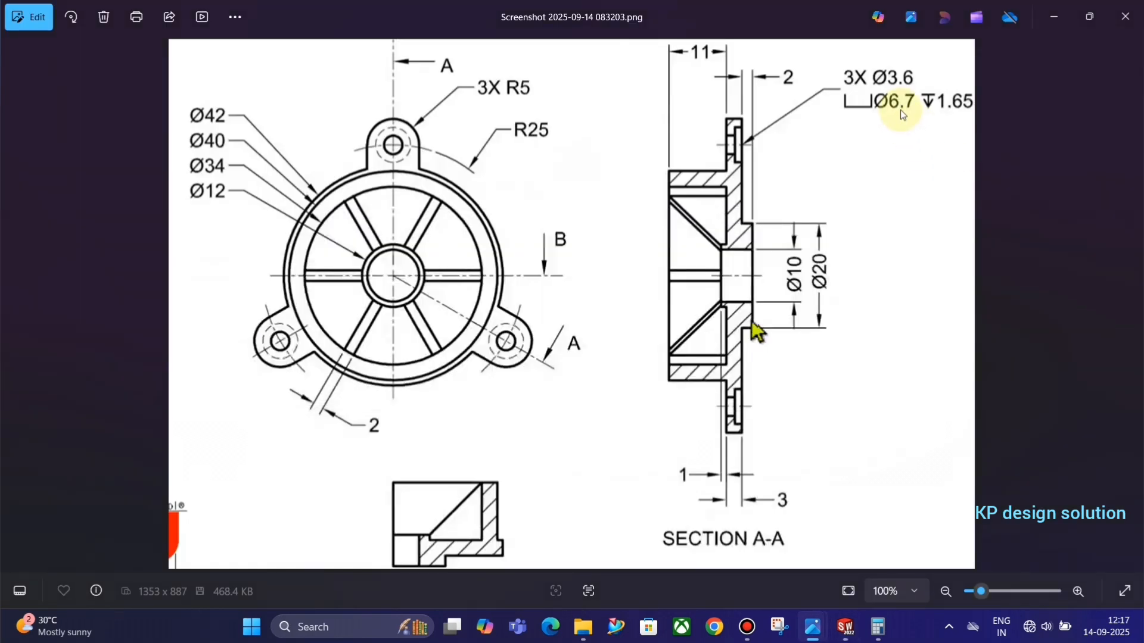
{"action": "key", "text": "alt+Tab"}
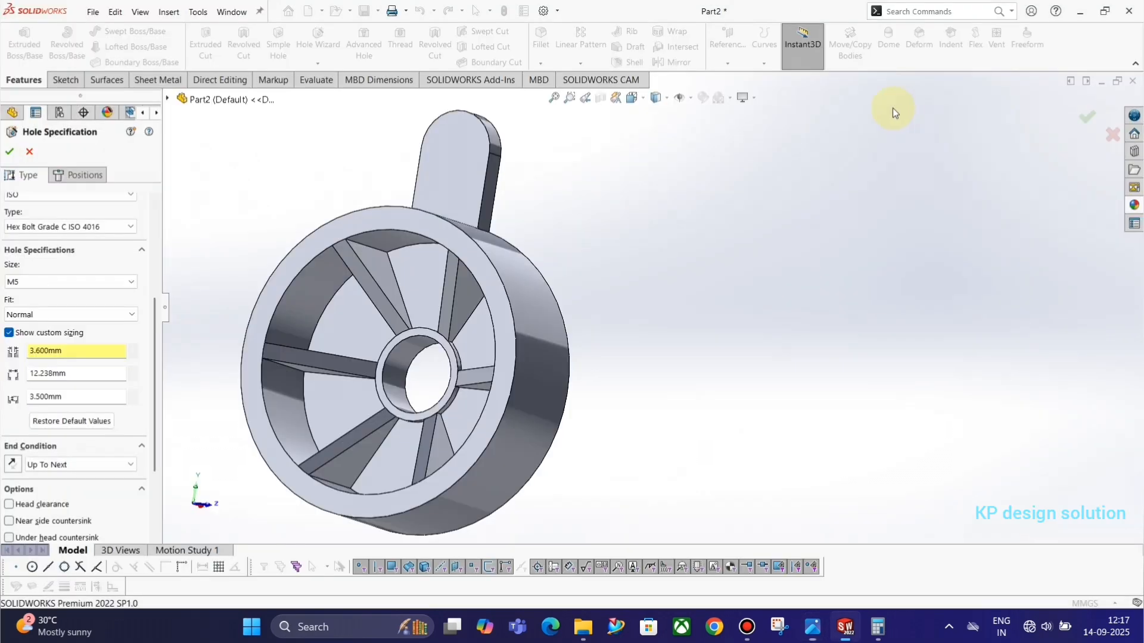
{"action": "double_click", "coordinate": [71, 373]}
{"action": "type", "text": "6."}
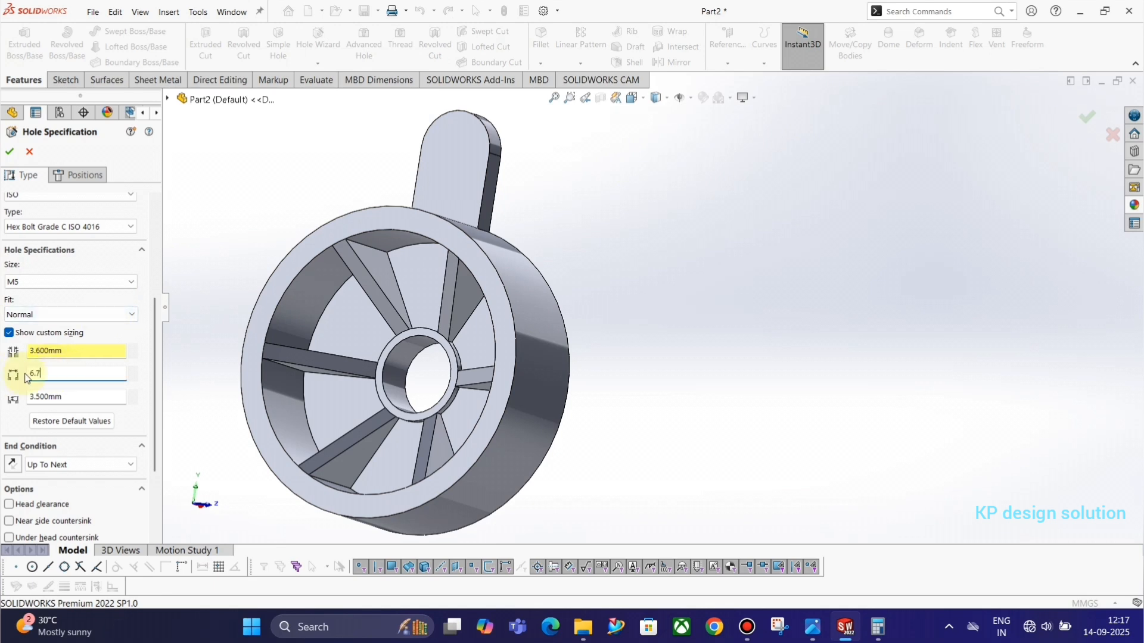
{"action": "type", "text": "7"}
{"action": "left_click", "coordinate": [1052, 289]}
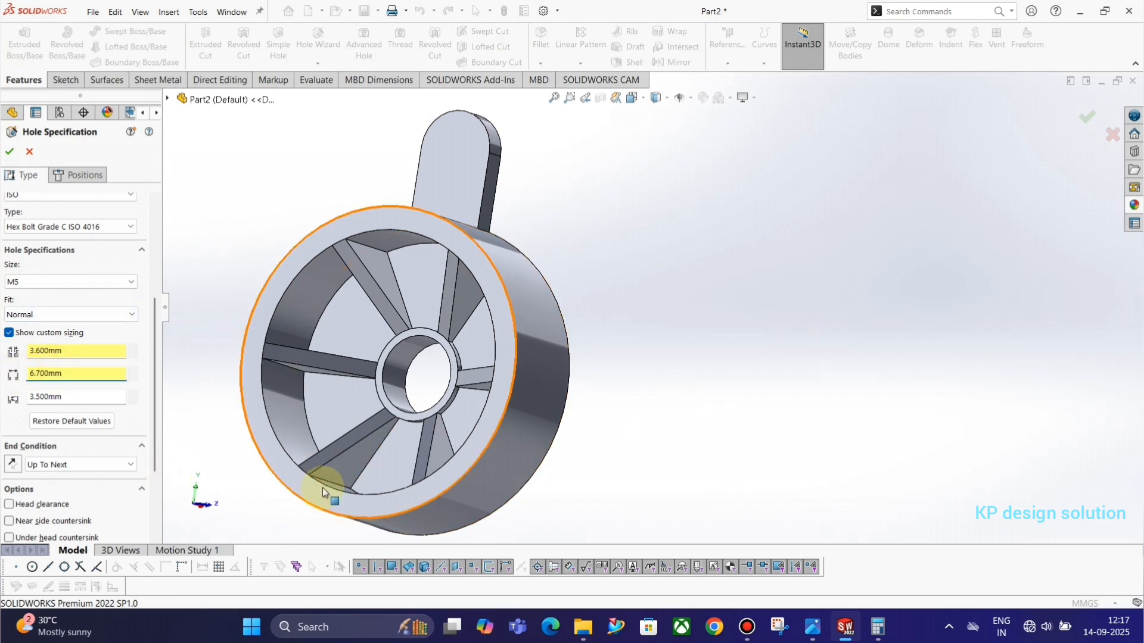
- Check the counterbore depth in the reference drawing and set the depth to 1.67 mm
{"action": "key", "text": "alt+Tab"}
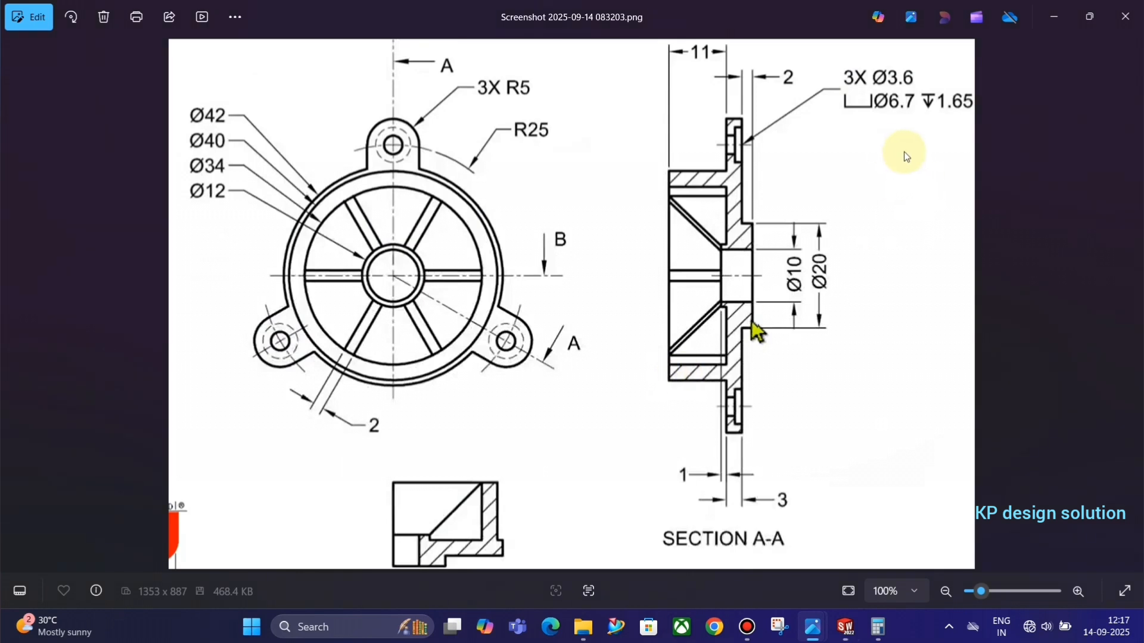
{"action": "key", "text": "alt+Tab"}
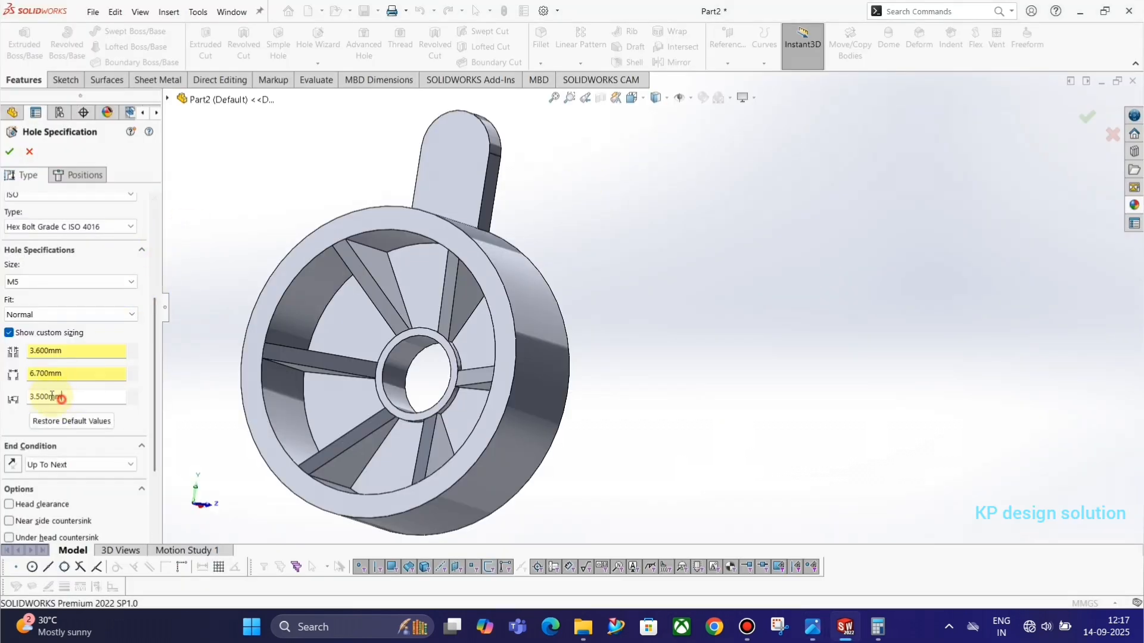
{"action": "double_click", "coordinate": [53, 396]}
{"action": "scroll", "coordinate": [77, 328], "scroll_direction": "up", "scroll_amount": 3}
{"action": "type", "text": "1.67"}
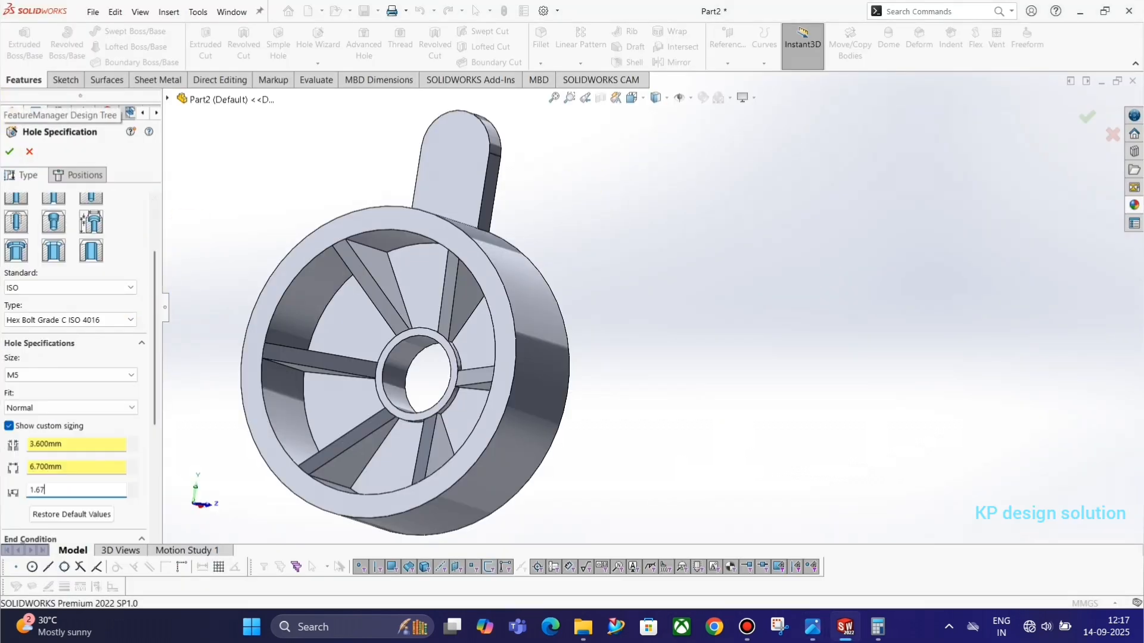
{"action": "key", "text": "Return"}
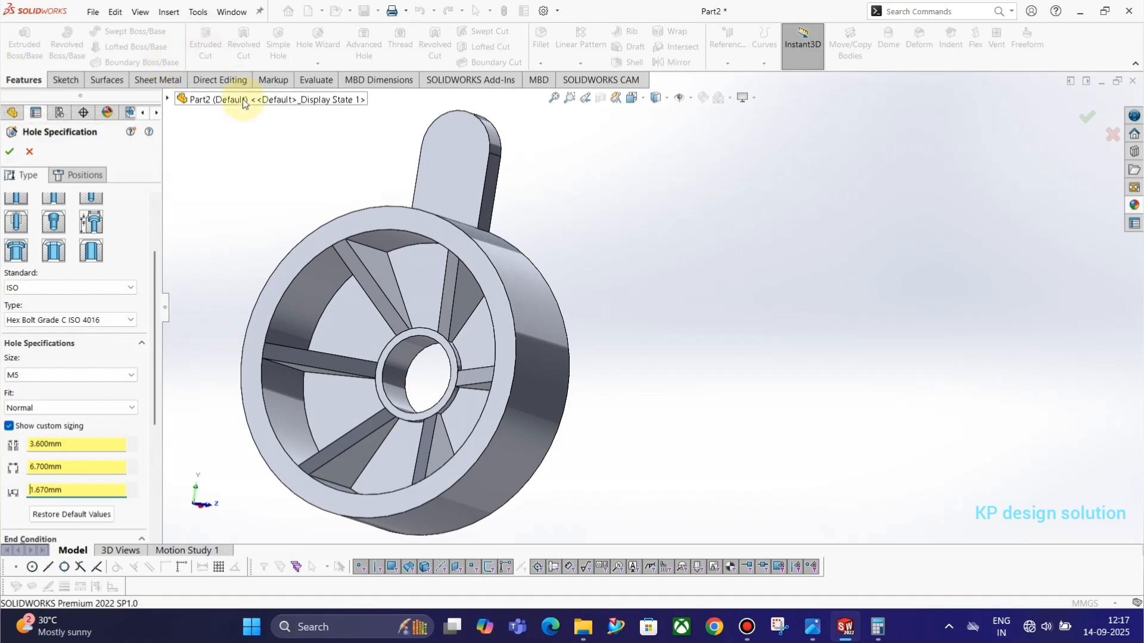
- Place the counterbored hole with a 3D sketch on the lug's flat face opposite the ribs, centred on the rounded end
{"action": "left_click", "coordinate": [81, 174]}
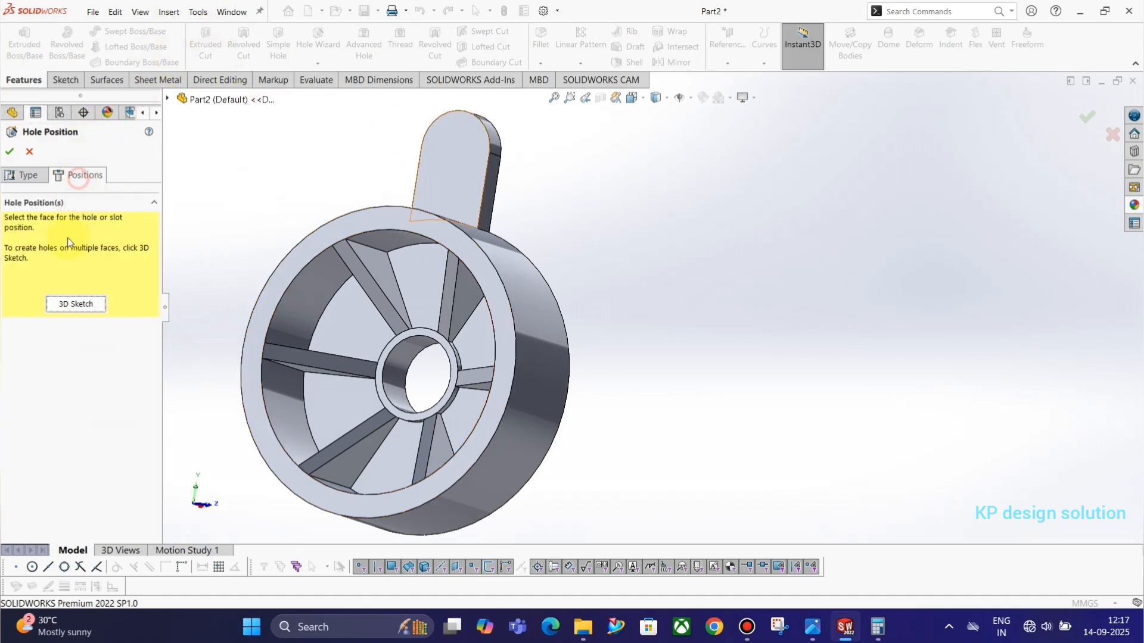
{"action": "left_click", "coordinate": [77, 302]}
{"action": "key", "text": "alt+Tab"}
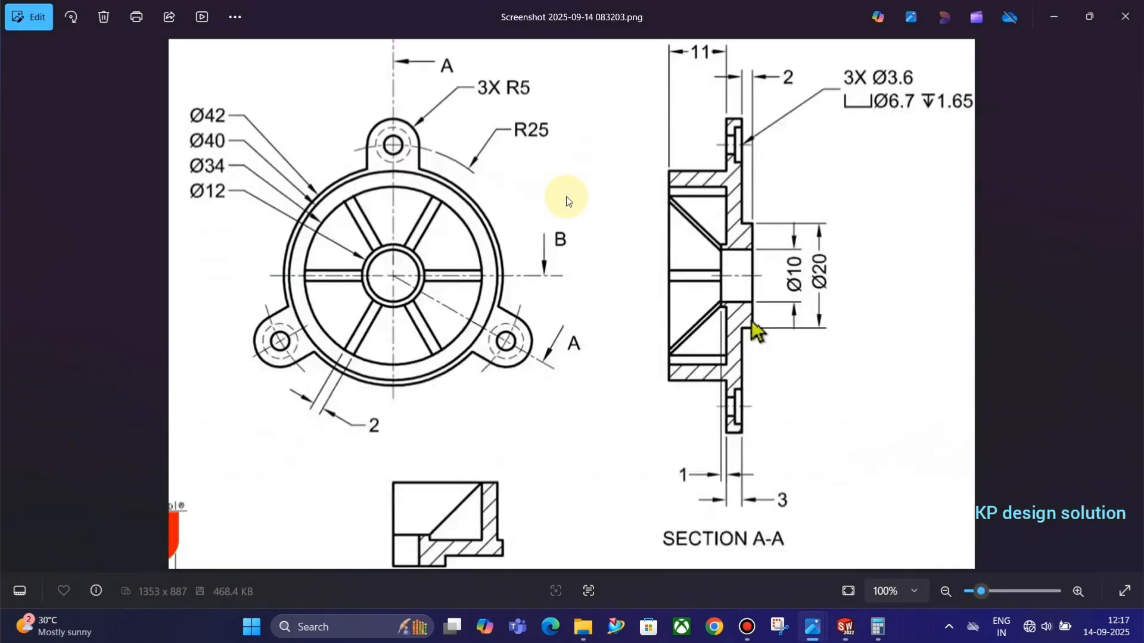
{"action": "key", "text": "alt+Tab"}
{"action": "mouse_move", "coordinate": [566, 197]}
{"action": "middle_mouse_down"}
{"action": "mouse_move", "coordinate": [439, 241]}
{"action": "mouse_move", "coordinate": [424, 158]}
{"action": "middle_mouse_up"}
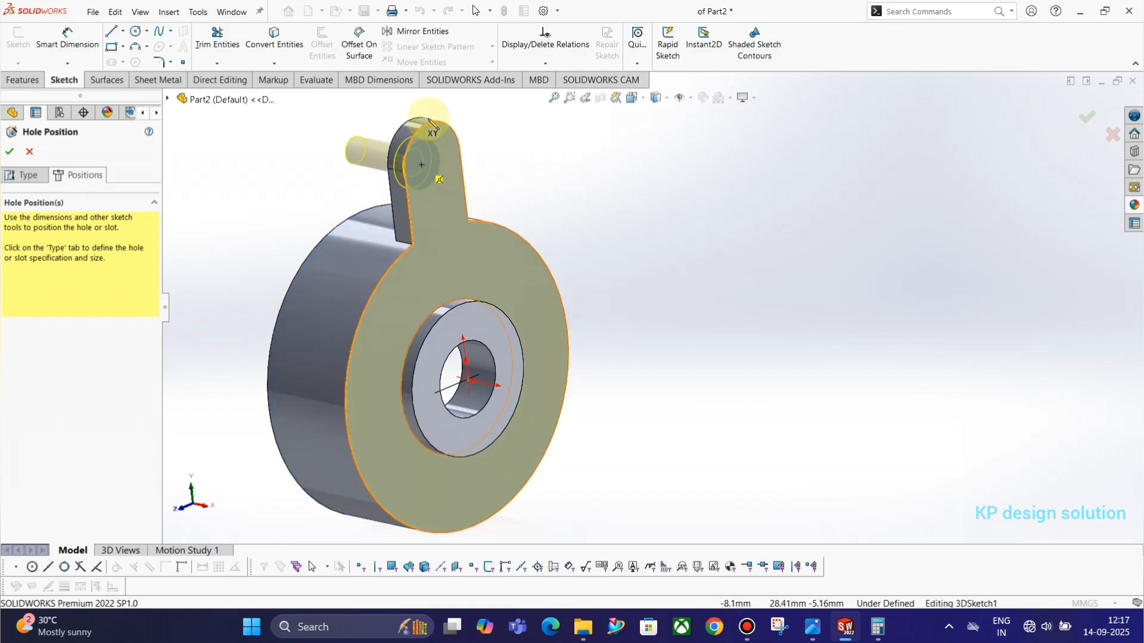
{"action": "key", "text": "alt+Tab"}
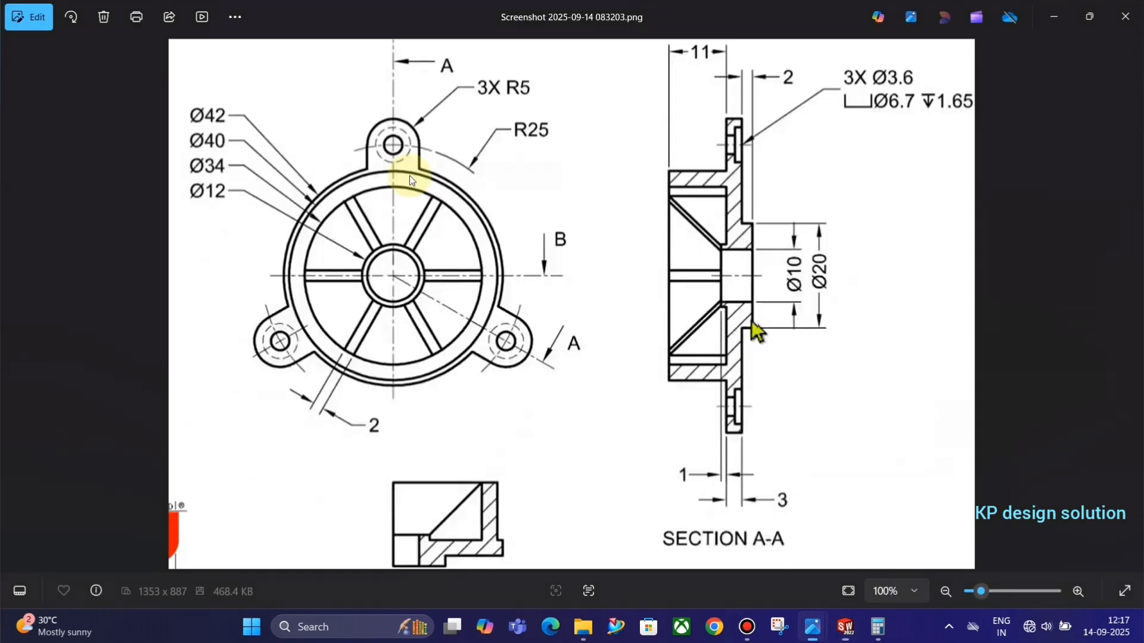
{"action": "key", "text": "alt+Tab"}
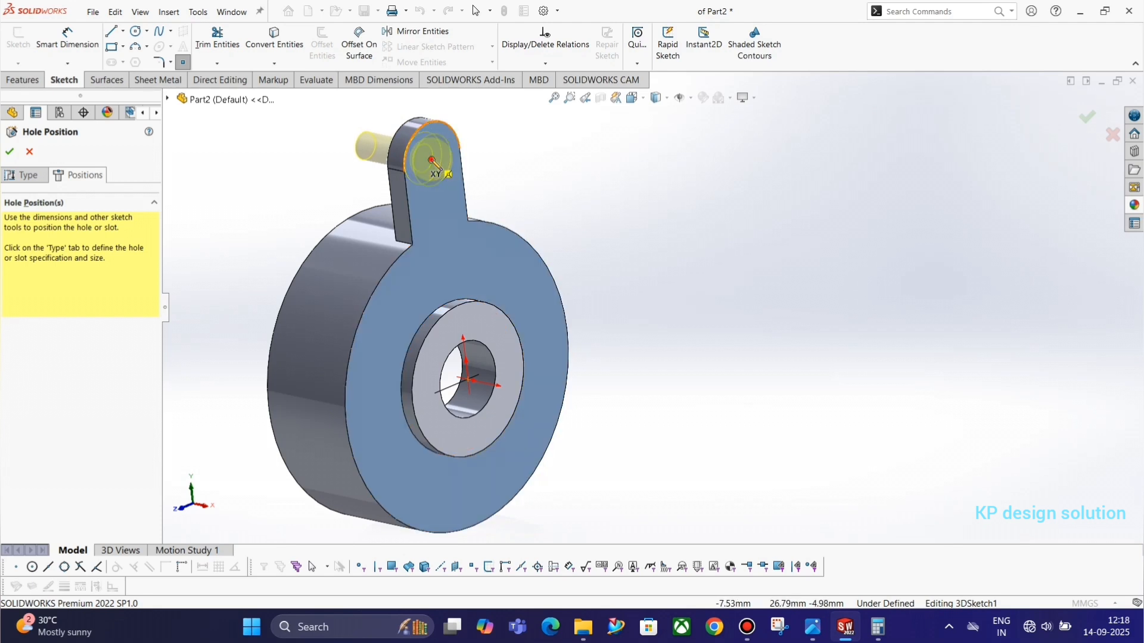
{"action": "left_click", "coordinate": [432, 159]}
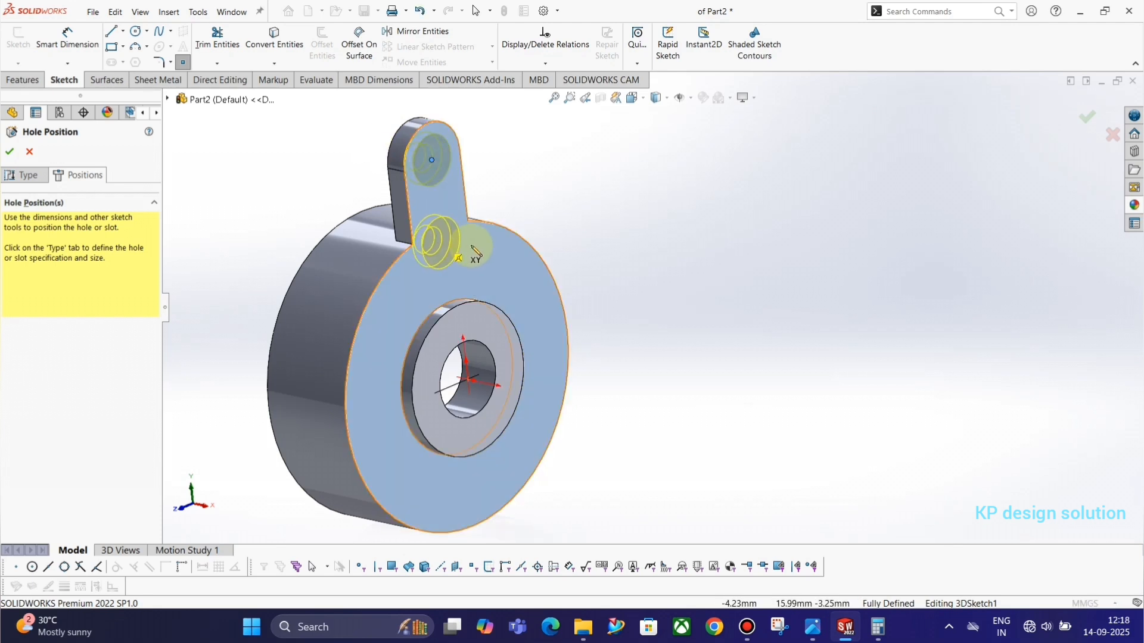
{"action": "left_click", "coordinate": [10, 153]}
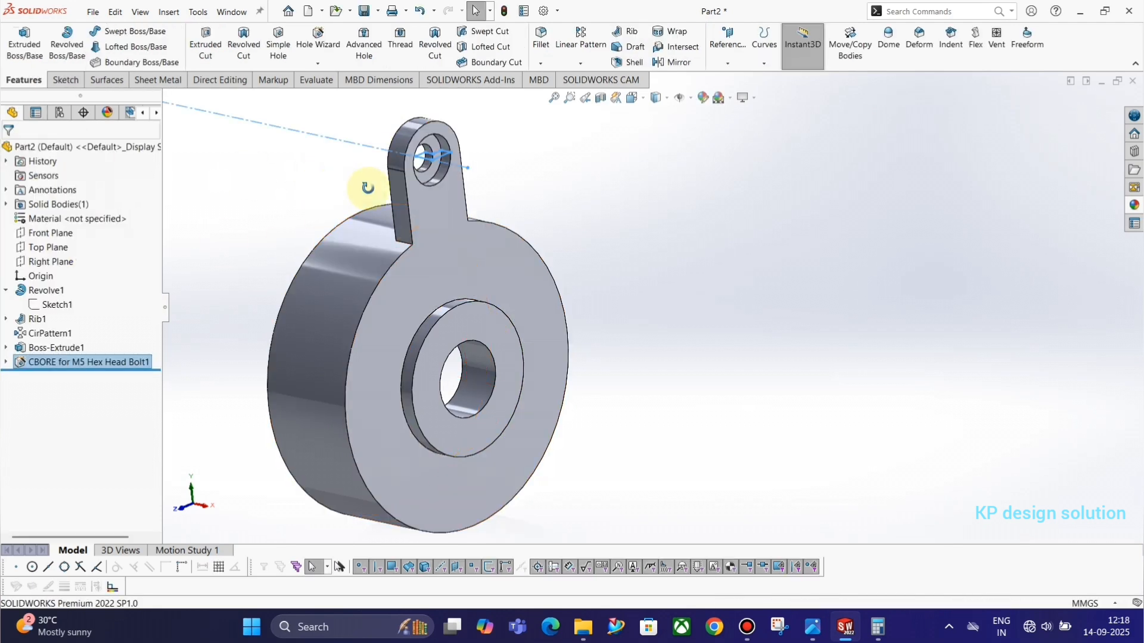
- Compare the finished lug and its hole with the lug shape and layout in the reference drawing
{"action": "middle_click_drag", "start_coordinate": [371, 186], "coordinate": [465, 209]}
{"action": "key", "text": "alt+Tab"}
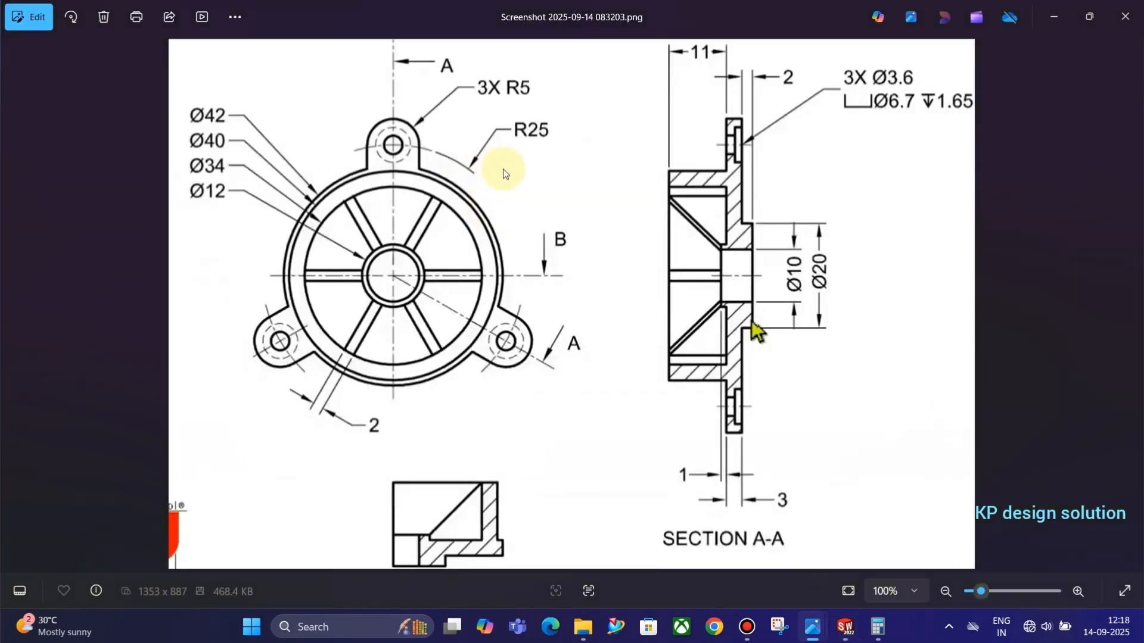
{"action": "key", "text": "alt+Tab"}
{"action": "key", "text": "alt+Tab"}
{"action": "key", "text": "alt+Tab"}
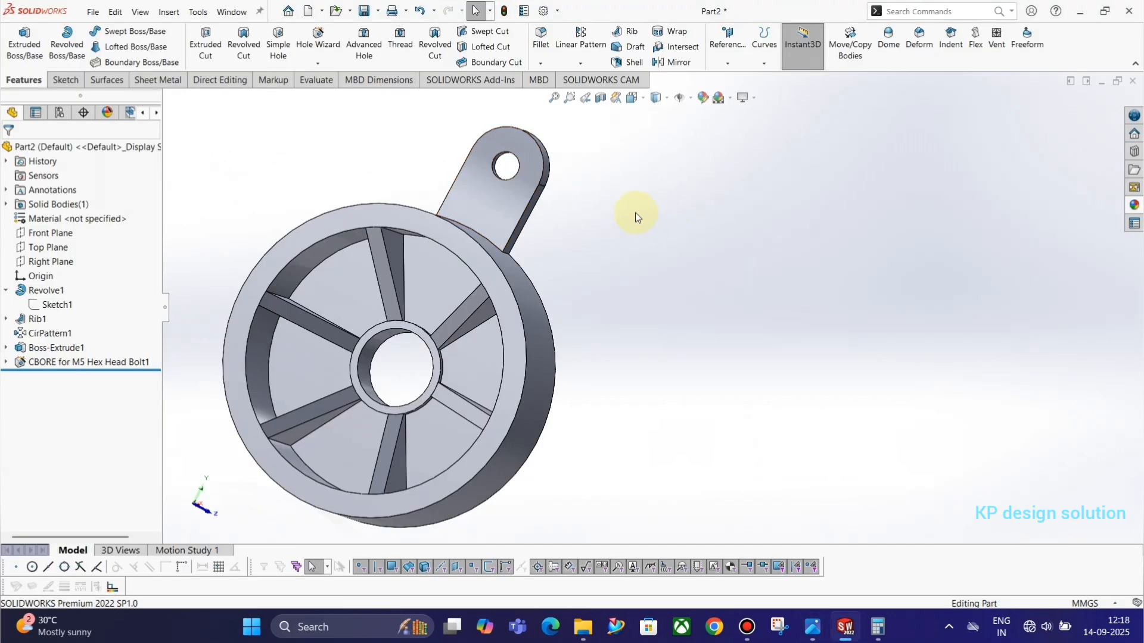
{"action": "mouse_move", "coordinate": [596, 192]}
{"action": "middle_mouse_down"}
{"action": "mouse_move", "coordinate": [580, 184]}
{"action": "mouse_move", "coordinate": [591, 189]}
{"action": "middle_mouse_up"}
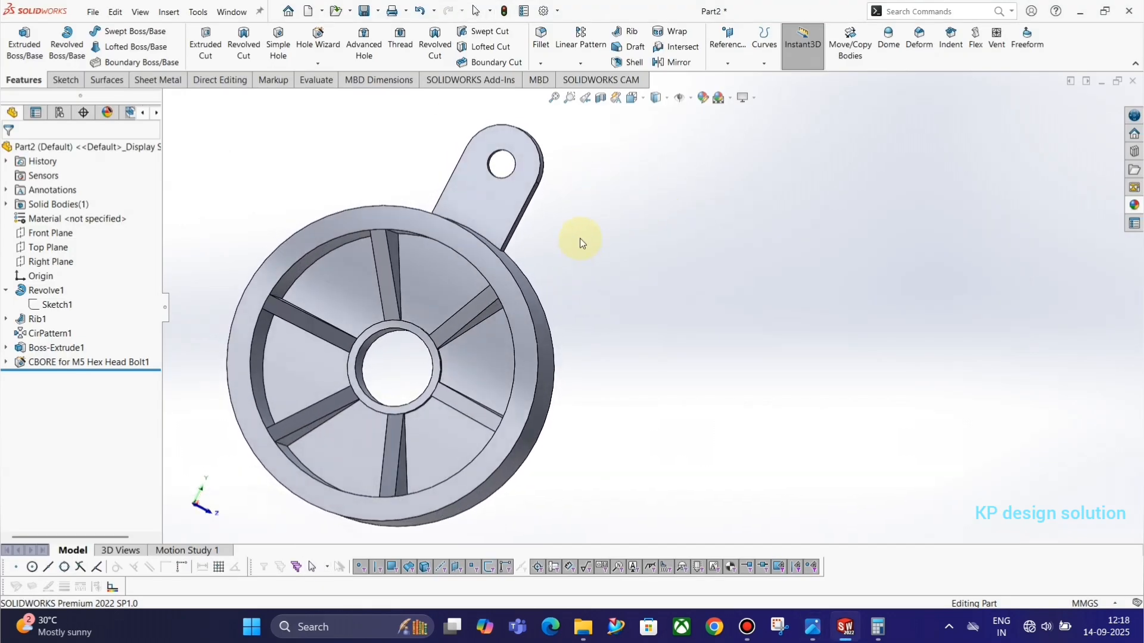
{"action": "key", "text": "alt+Tab"}
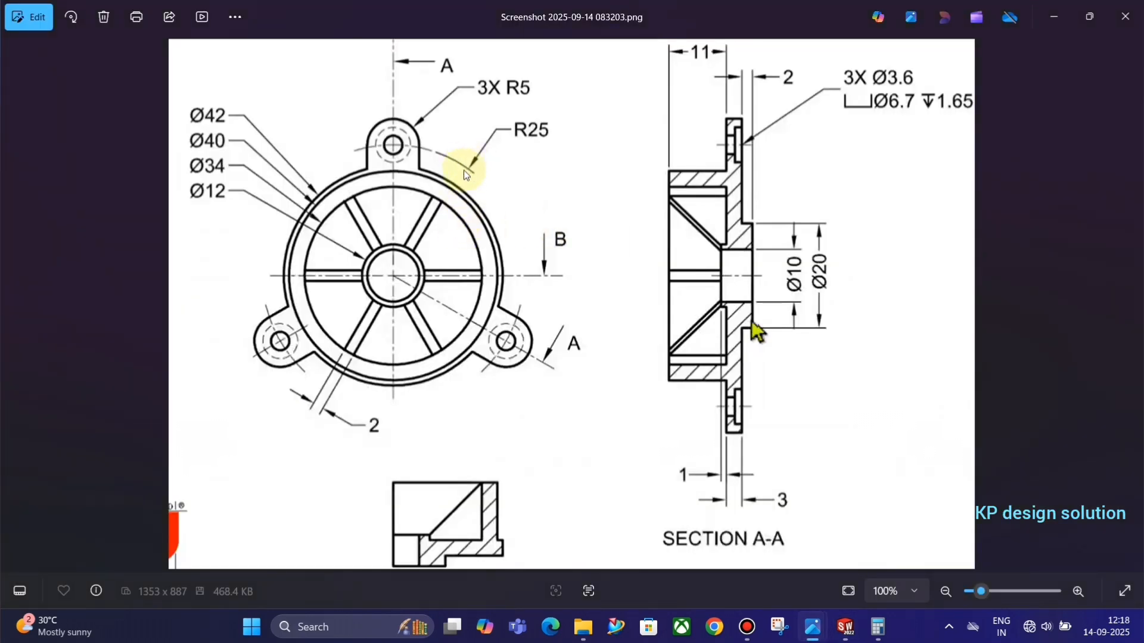
{"action": "key", "text": "alt+Tab"}
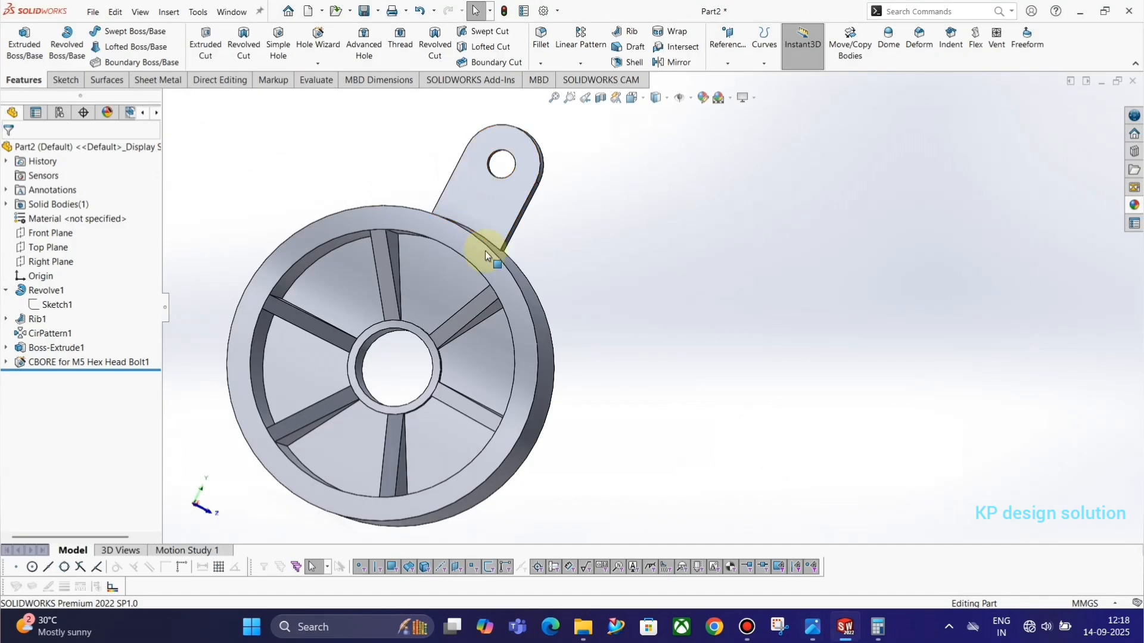
- Circular-pattern the lug extrusion and its counterbored hole around the cover's outer cylindrical face with 3 equally spaced instances over 360°
{"action": "mouse_move", "coordinate": [505, 268]}
{"action": "middle_mouse_down"}
{"action": "mouse_move", "coordinate": [475, 261]}
{"action": "mouse_move", "coordinate": [492, 266]}
{"action": "middle_mouse_up"}
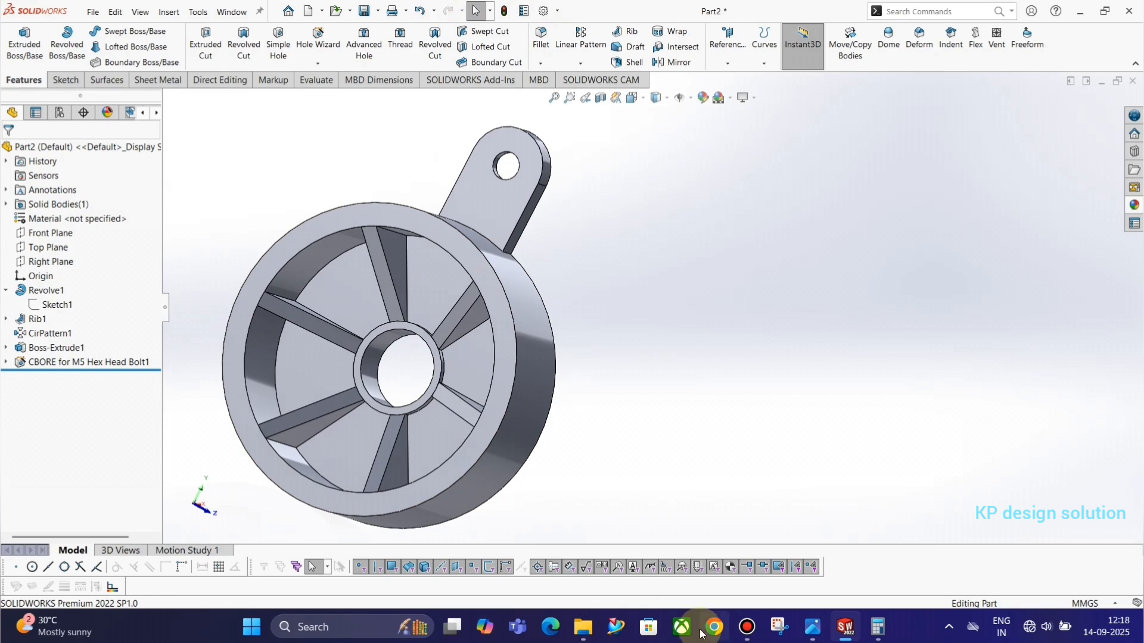
{"action": "key", "text": "alt+Tab"}
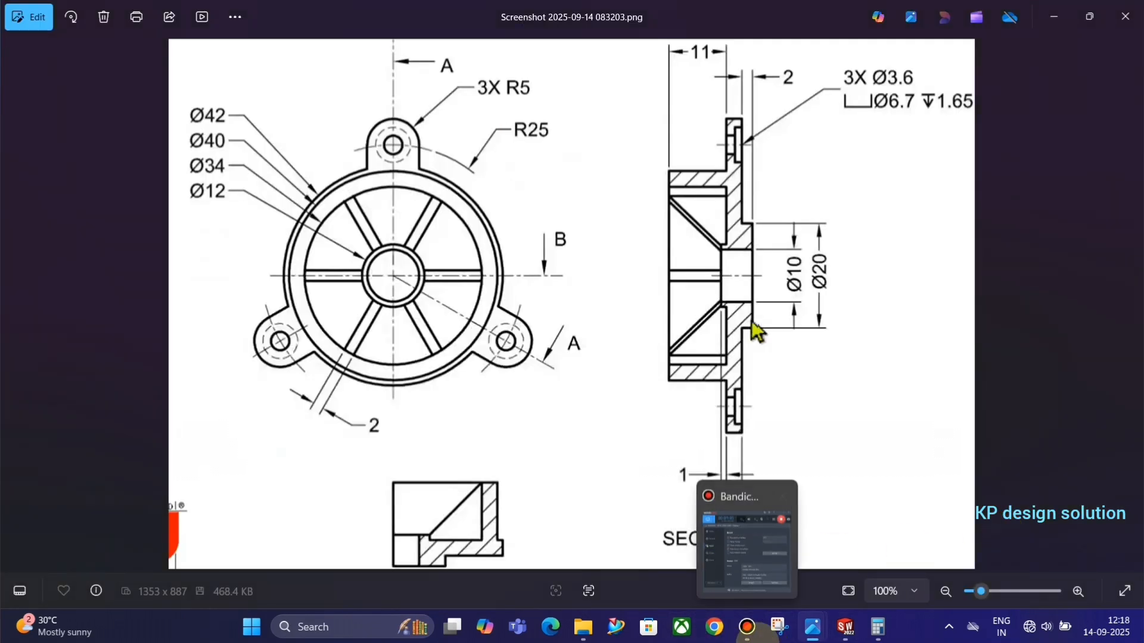
{"action": "key", "text": "alt+Tab"}
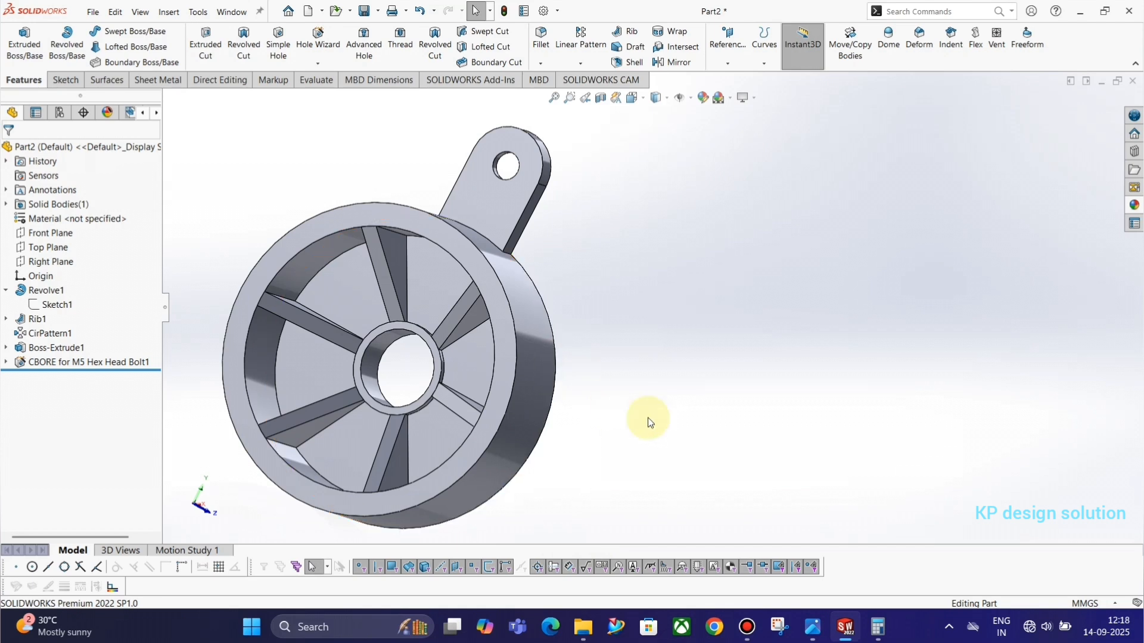
{"action": "middle_click_drag", "start_coordinate": [548, 388], "coordinate": [549, 353]}
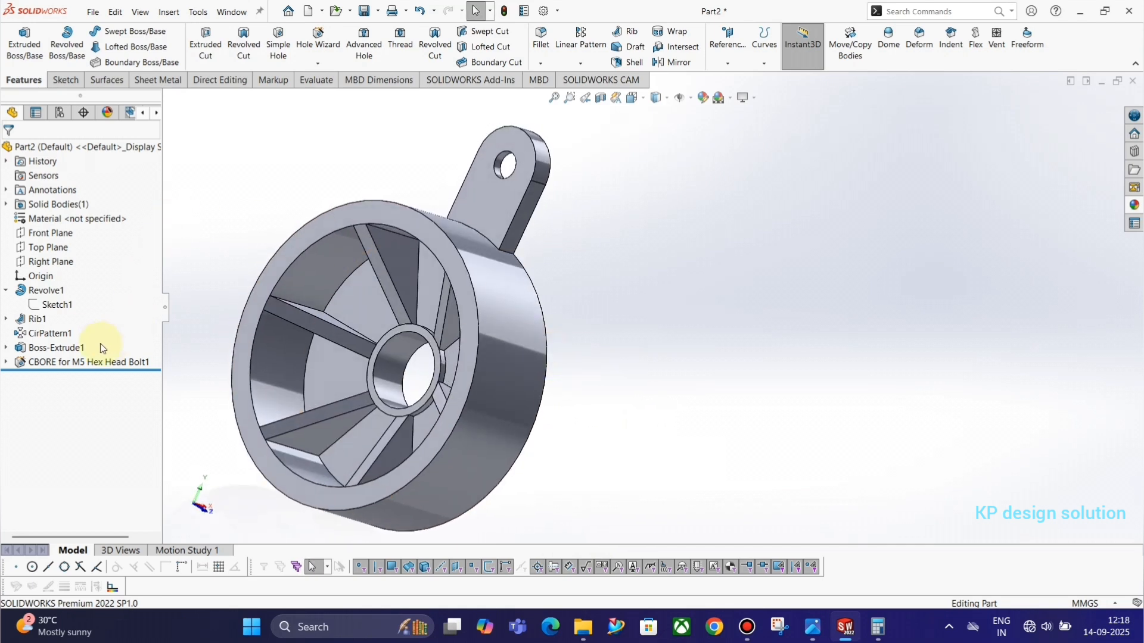
{"action": "left_click", "coordinate": [60, 362]}
{"action": "left_click", "coordinate": [55, 348], "text": "ctrl"}
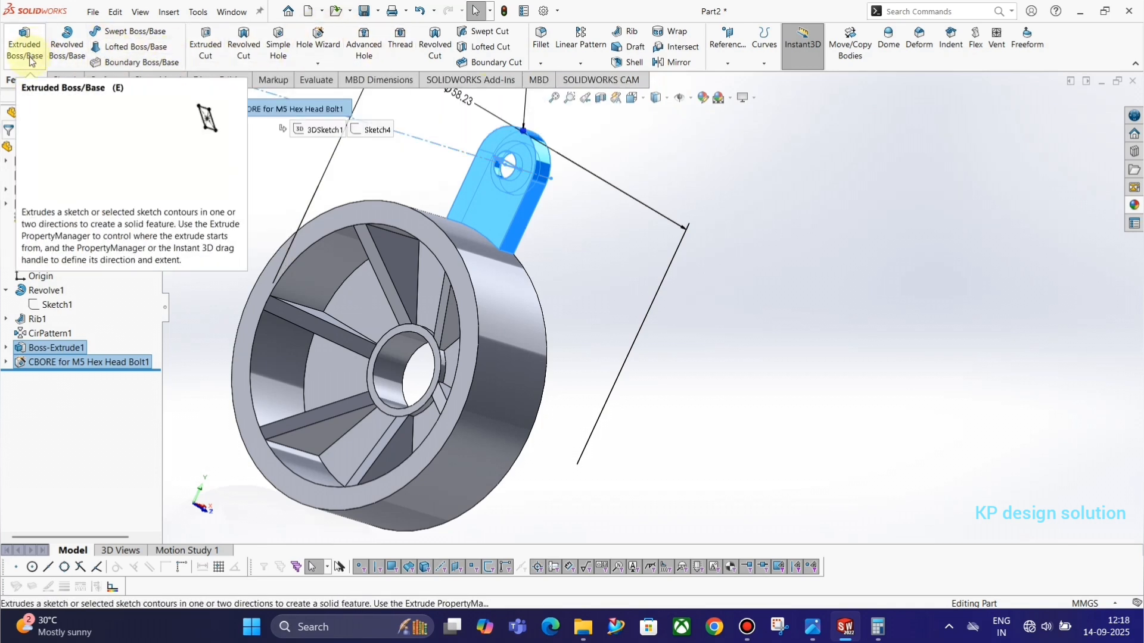
{"action": "left_click", "coordinate": [580, 63]}
{"action": "left_click", "coordinate": [593, 93]}
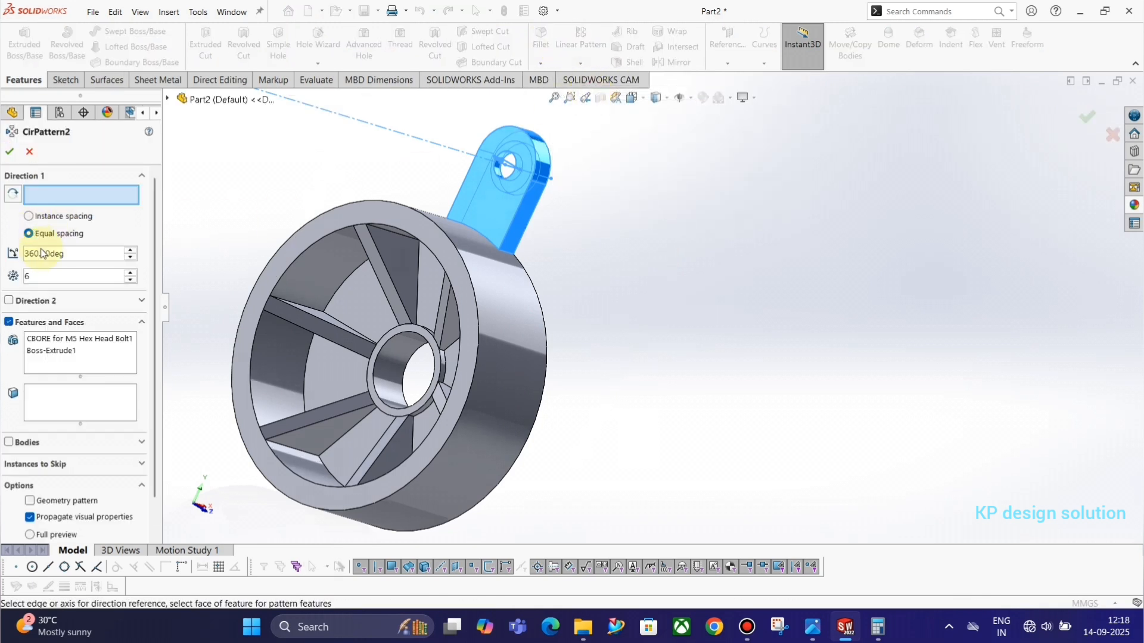
{"action": "double_click", "coordinate": [28, 275]}
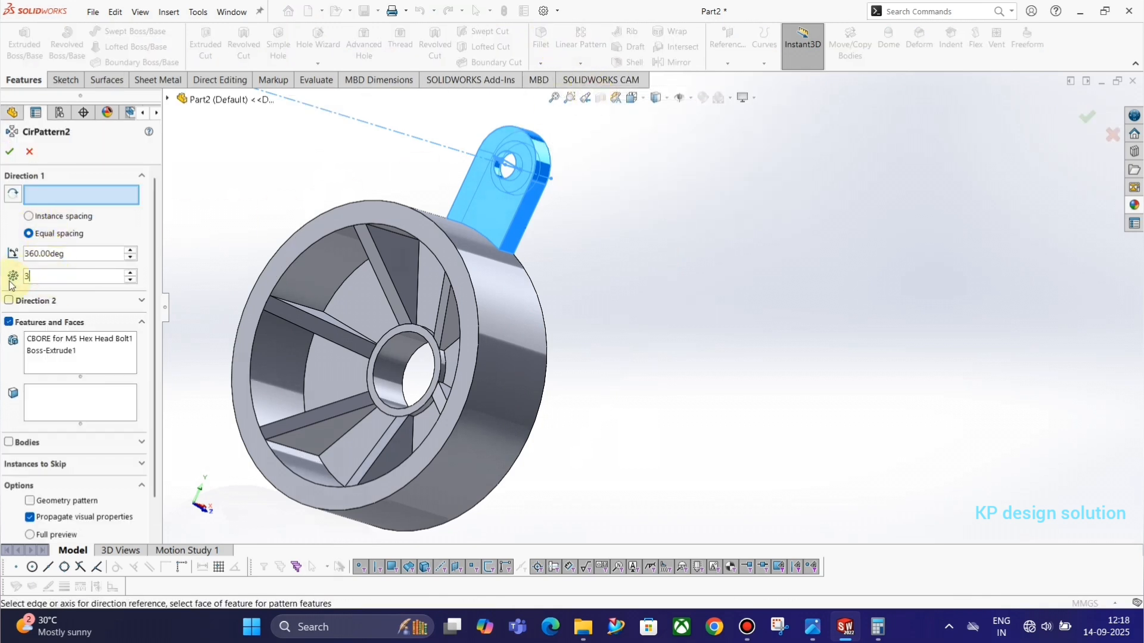
{"action": "key", "text": "Return"}
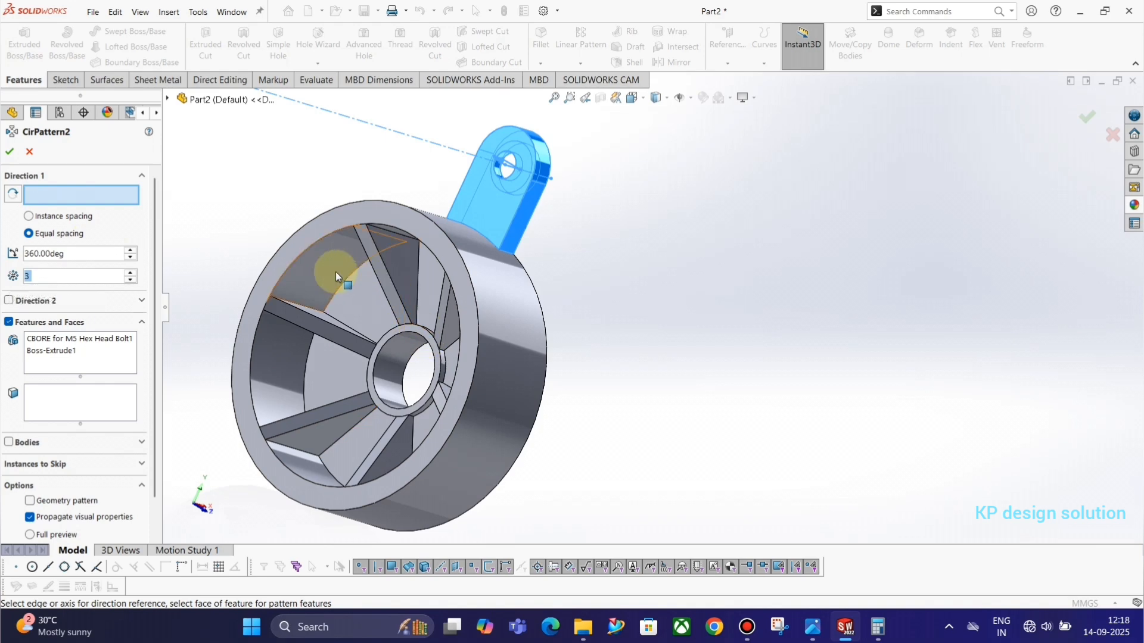
{"action": "left_click", "coordinate": [491, 304]}
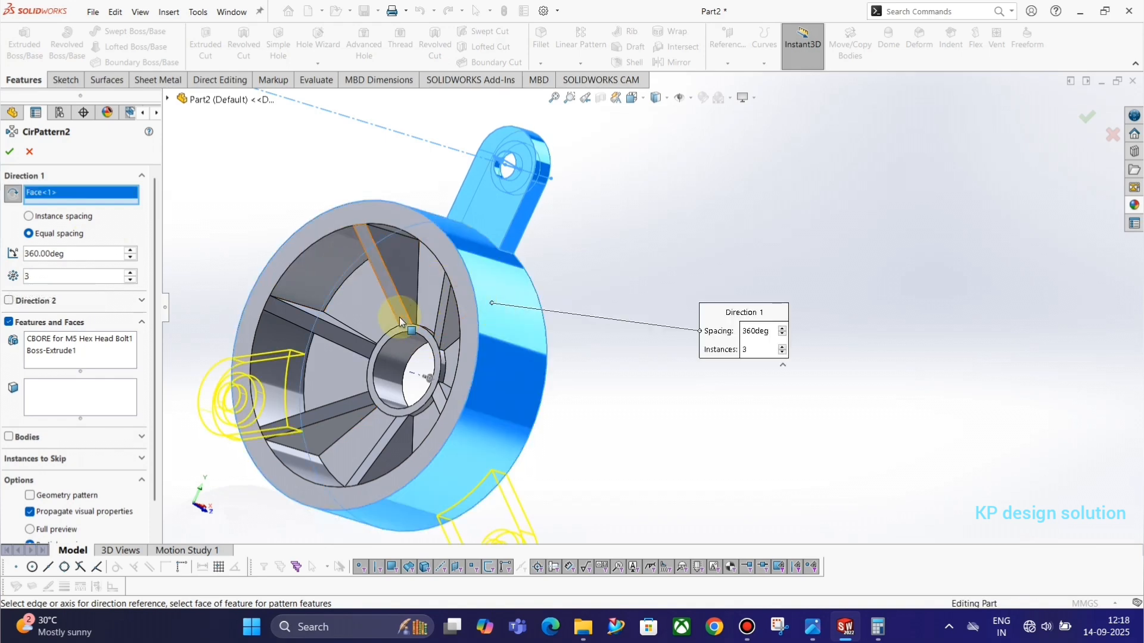
{"action": "middle_click_drag", "start_coordinate": [399, 317], "coordinate": [417, 316]}
{"action": "left_click", "coordinate": [9, 153]}
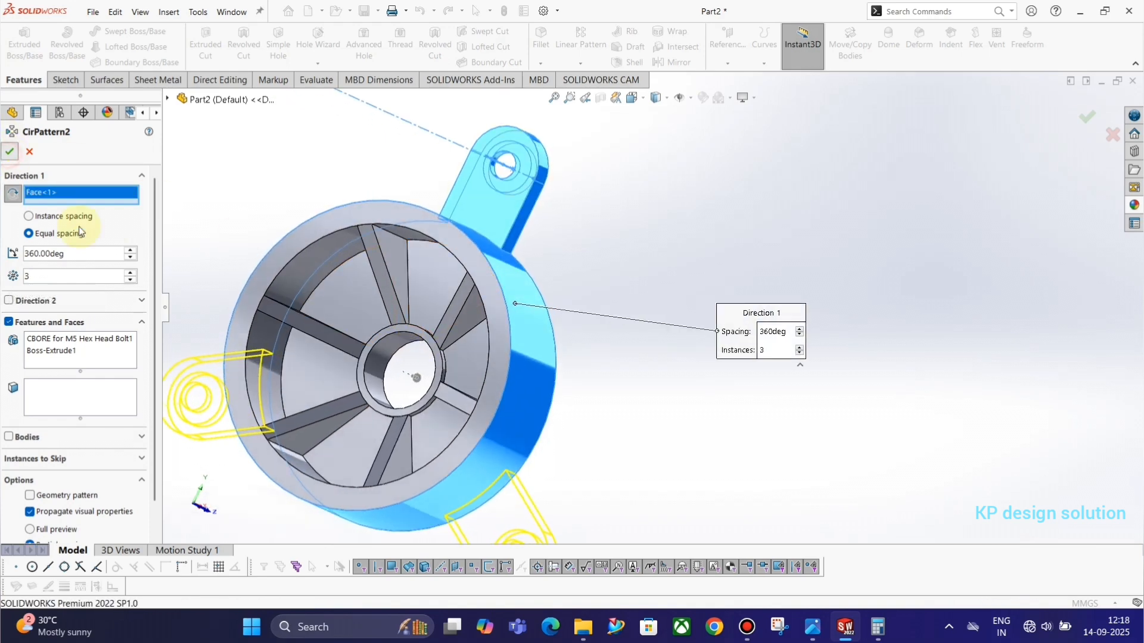
- Check the three patterned lugs against the reference drawing and open a new sketch on the Right Plane
{"action": "scroll", "coordinate": [677, 234], "scroll_direction": "up", "scroll_amount": 5}
{"action": "middle_click_drag", "start_coordinate": [523, 304], "coordinate": [561, 174]}
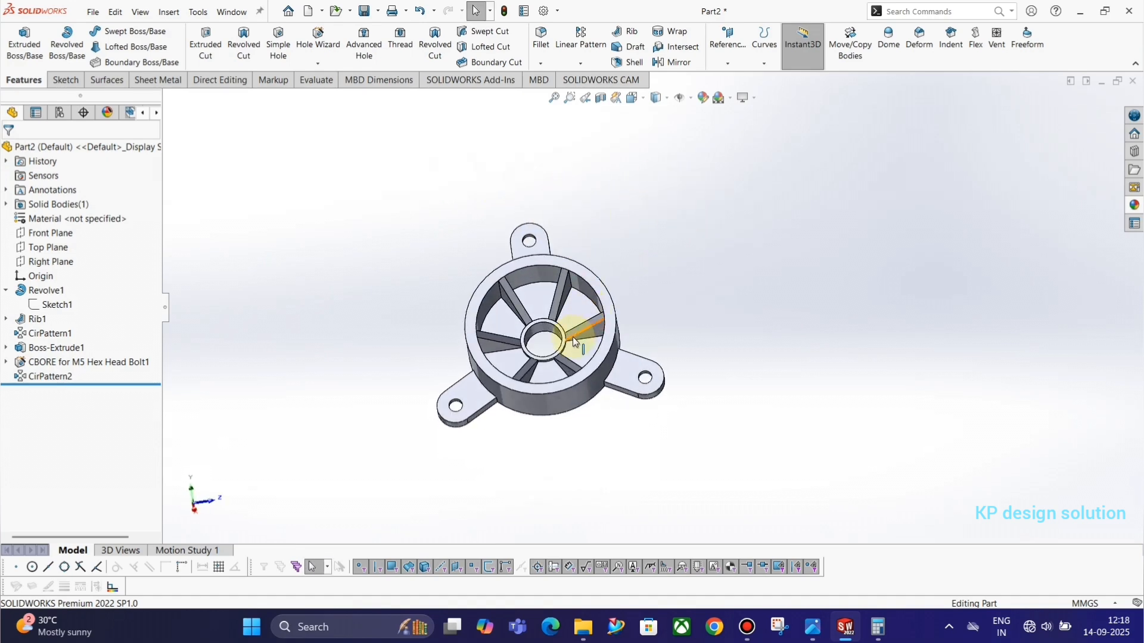
{"action": "scroll", "coordinate": [577, 338], "scroll_direction": "down", "scroll_amount": 3}
{"action": "key", "text": "alt+Tab"}
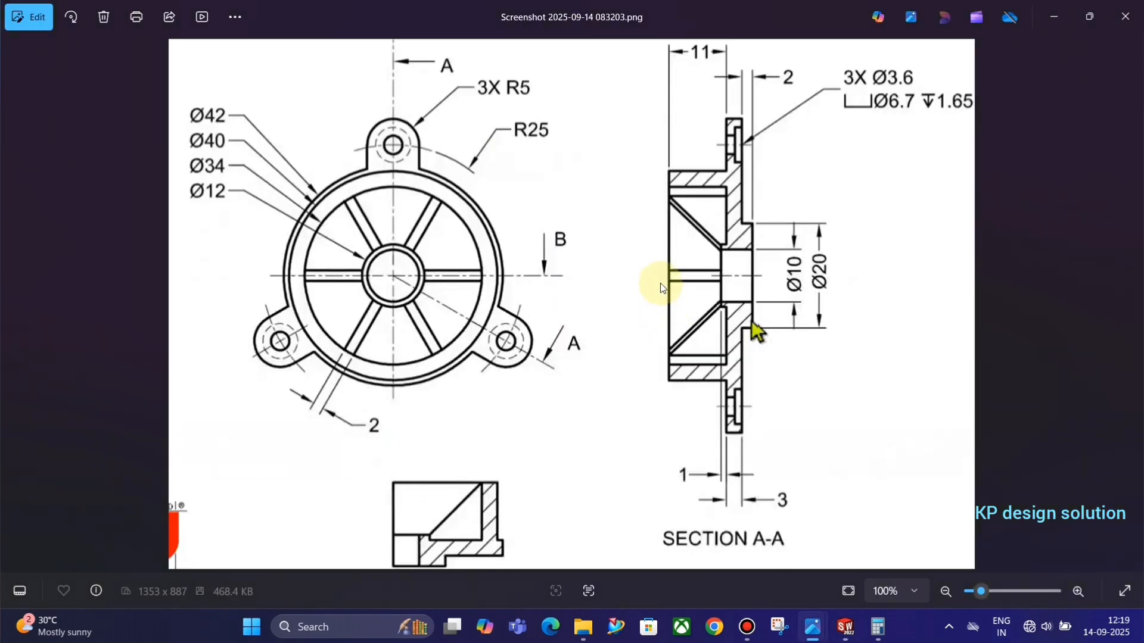
{"action": "key", "text": "alt+Tab"}
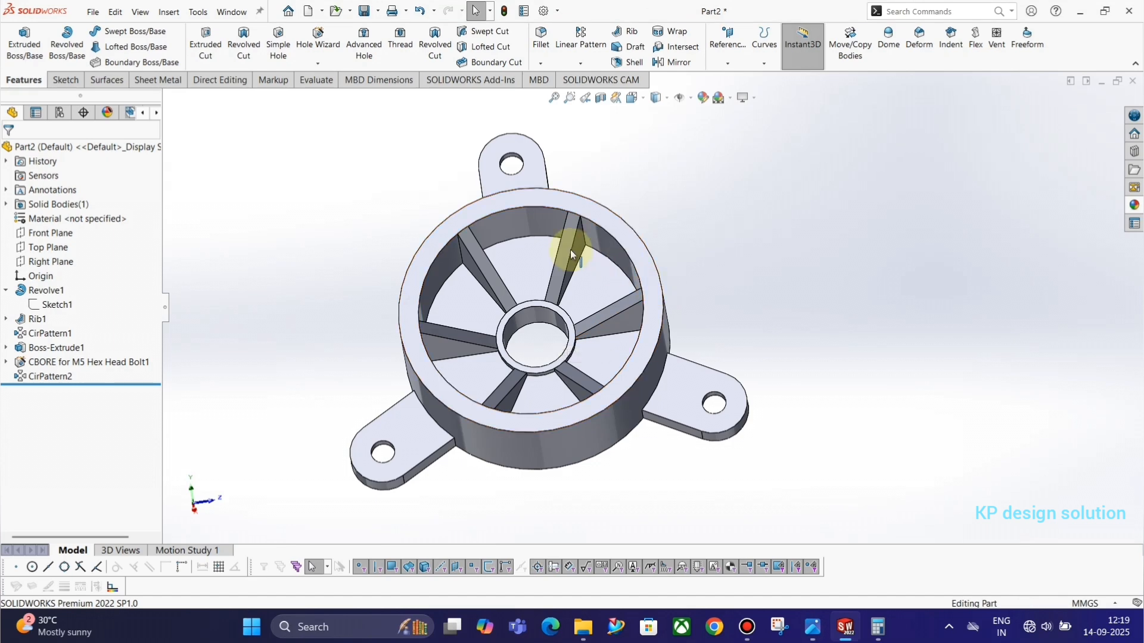
{"action": "mouse_move", "coordinate": [571, 249]}
{"action": "middle_mouse_down"}
{"action": "mouse_move", "coordinate": [459, 289]}
{"action": "mouse_move", "coordinate": [534, 306]}
{"action": "middle_mouse_up"}
{"action": "left_click", "coordinate": [48, 235]}
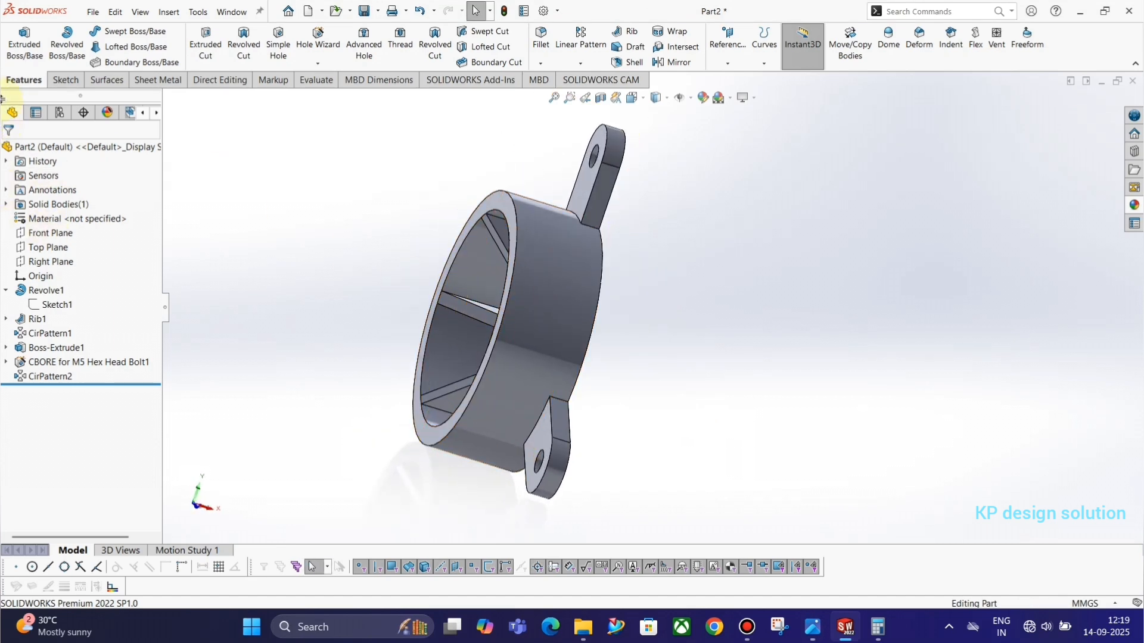
{"action": "left_click", "coordinate": [66, 80]}
{"action": "left_click", "coordinate": [18, 38]}
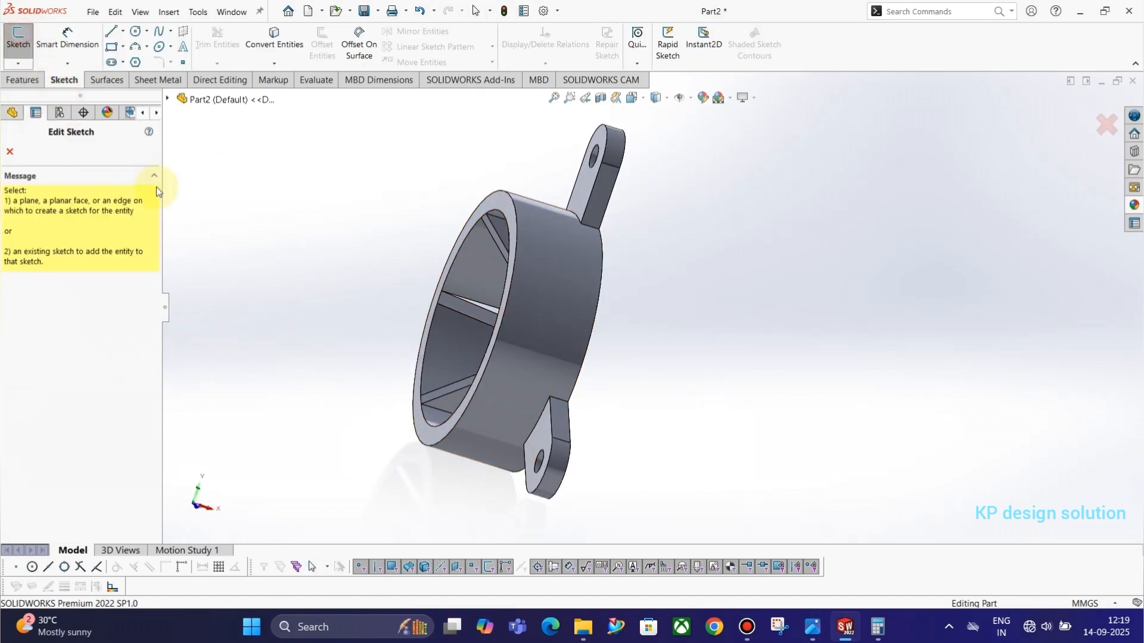
{"action": "left_click", "coordinate": [167, 99]}
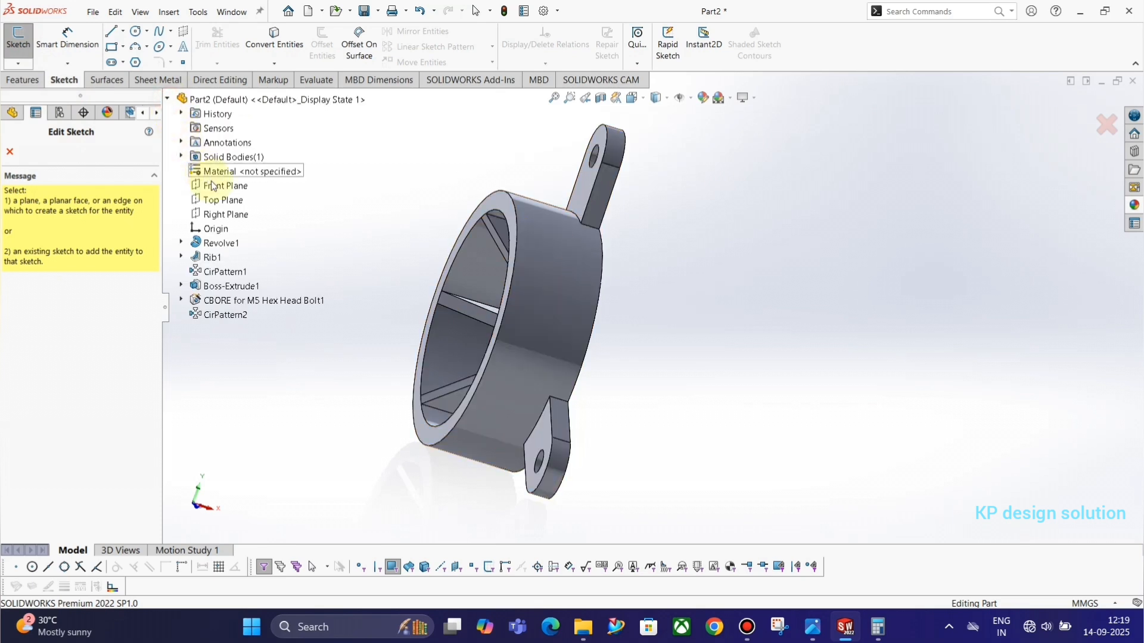
{"action": "left_click", "coordinate": [224, 214]}
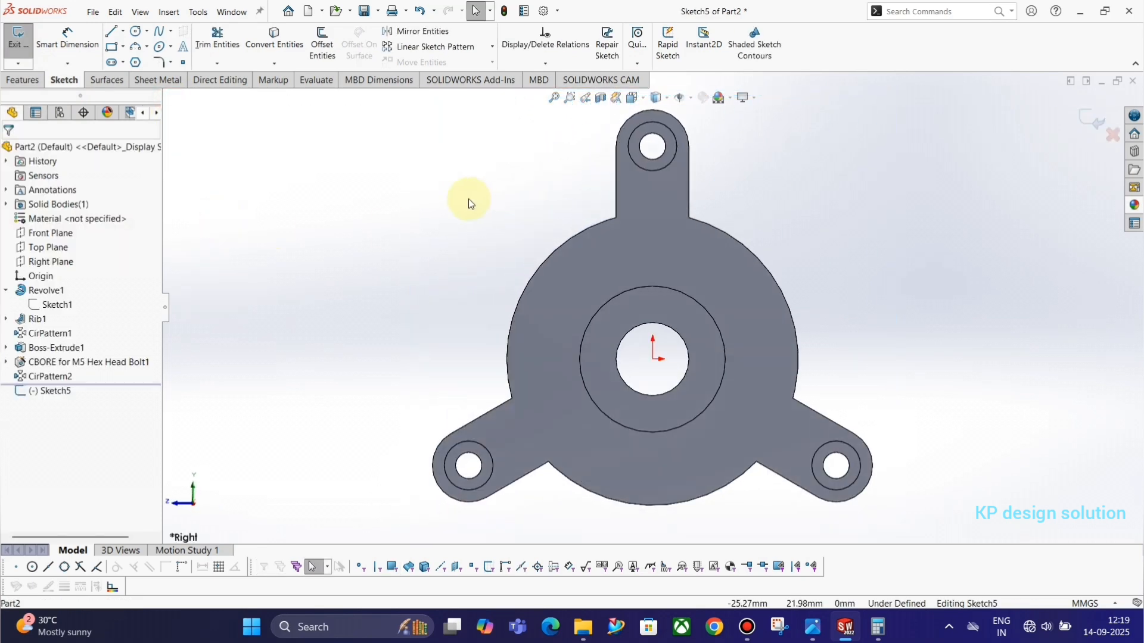
- Try a horizontal line about 2 mm long running outward from the disc's outer edge, check the drawing, and remove the line
{"action": "left_click", "coordinate": [109, 33]}
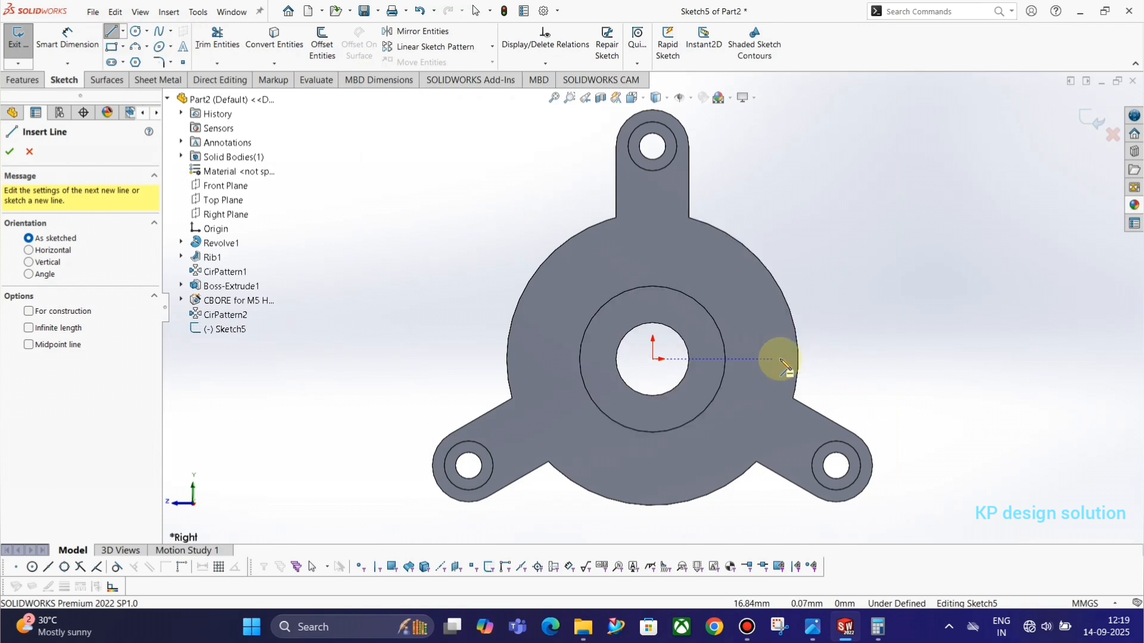
{"action": "left_click", "coordinate": [798, 359]}
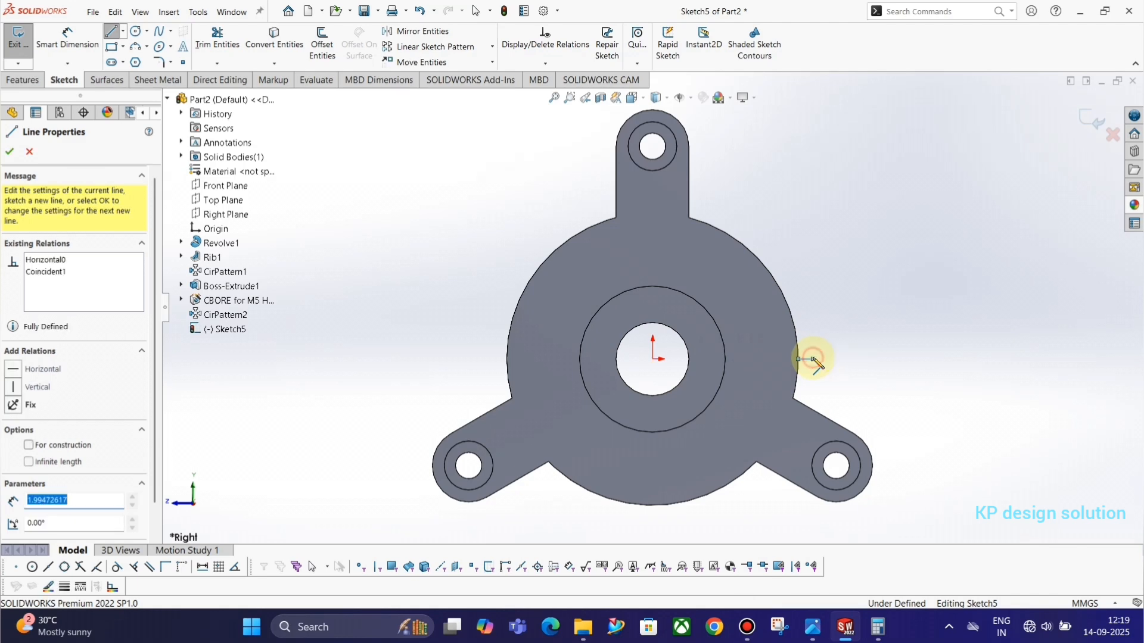
{"action": "key", "text": "alt+Tab"}
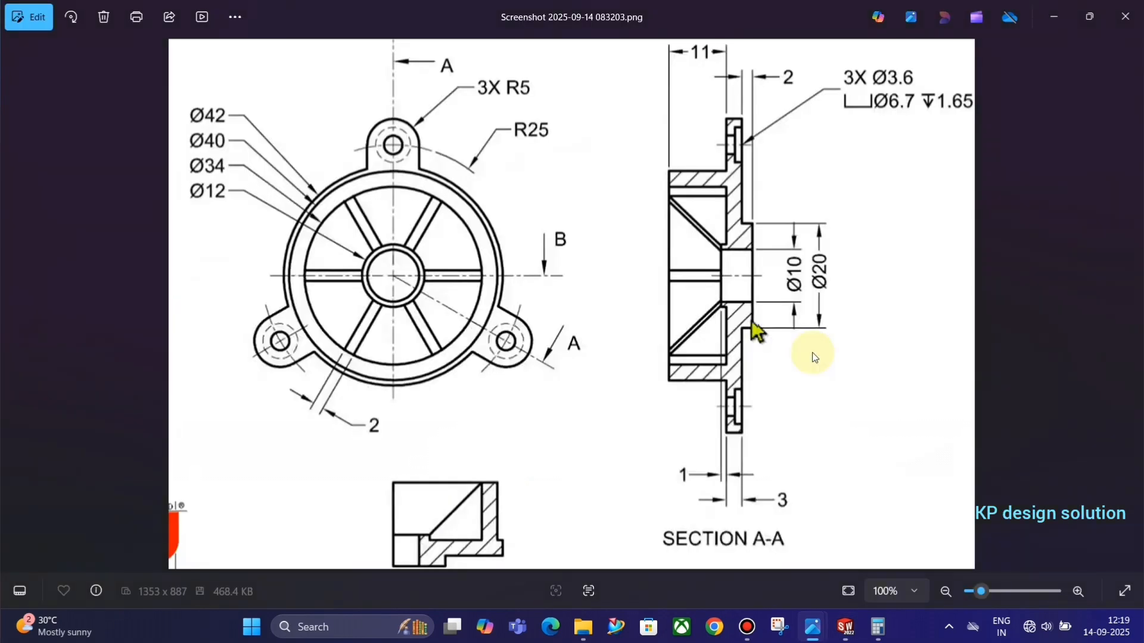
{"action": "key", "text": "alt+Tab"}
{"action": "key", "text": "Escape"}
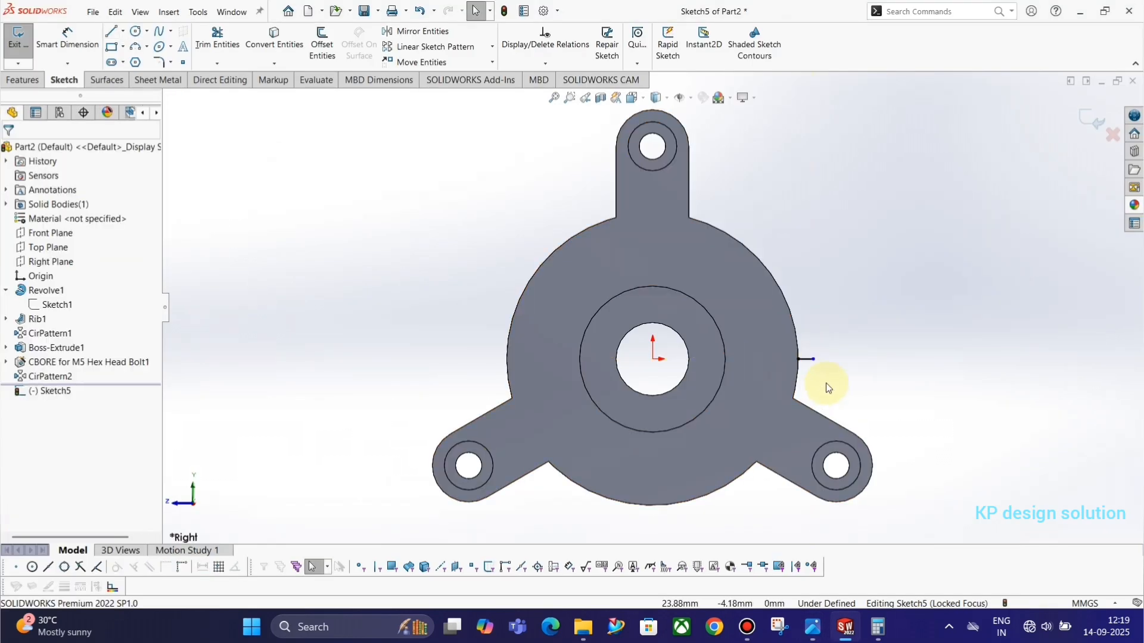
{"action": "left_click", "coordinate": [804, 361]}
{"action": "key", "text": "Escape"}
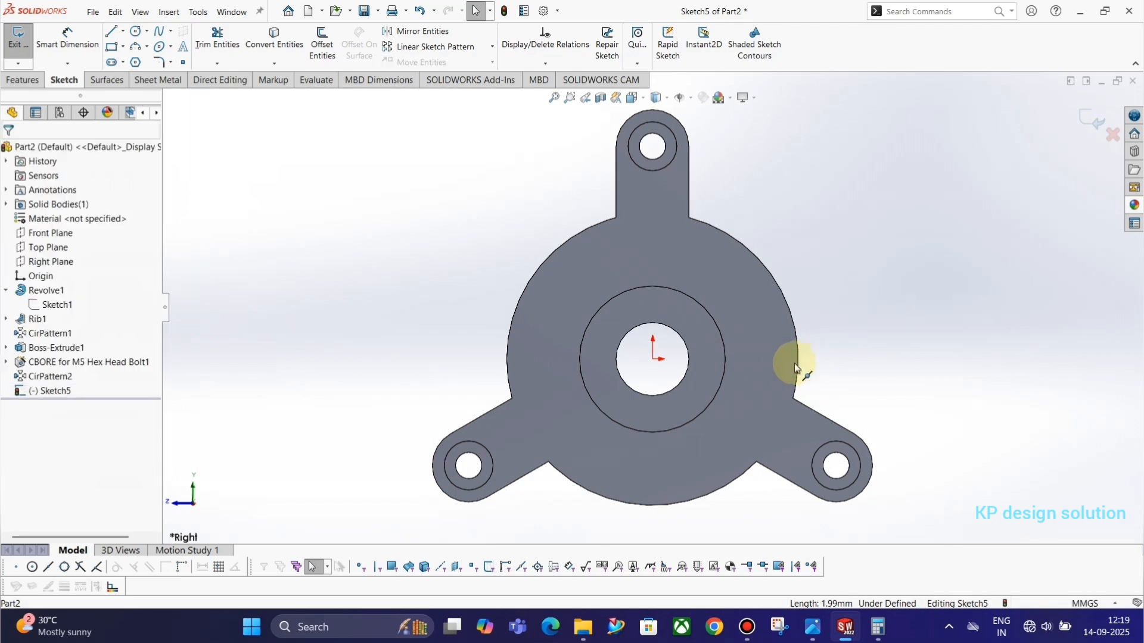
- Compare the disc's outer edge, lugs and hub side with the reference drawing, and inspect the cover in the isometric view
{"action": "key", "text": "alt+Tab"}
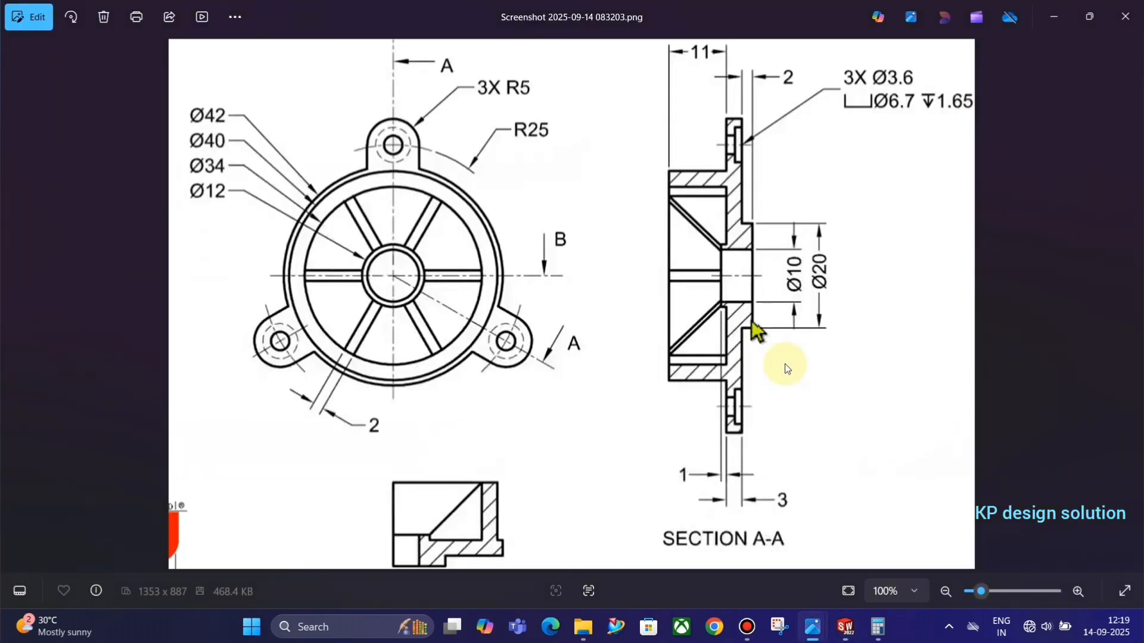
{"action": "key", "text": "alt+Tab"}
{"action": "key", "text": "alt+Tab"}
{"action": "key", "text": "alt+Tab"}
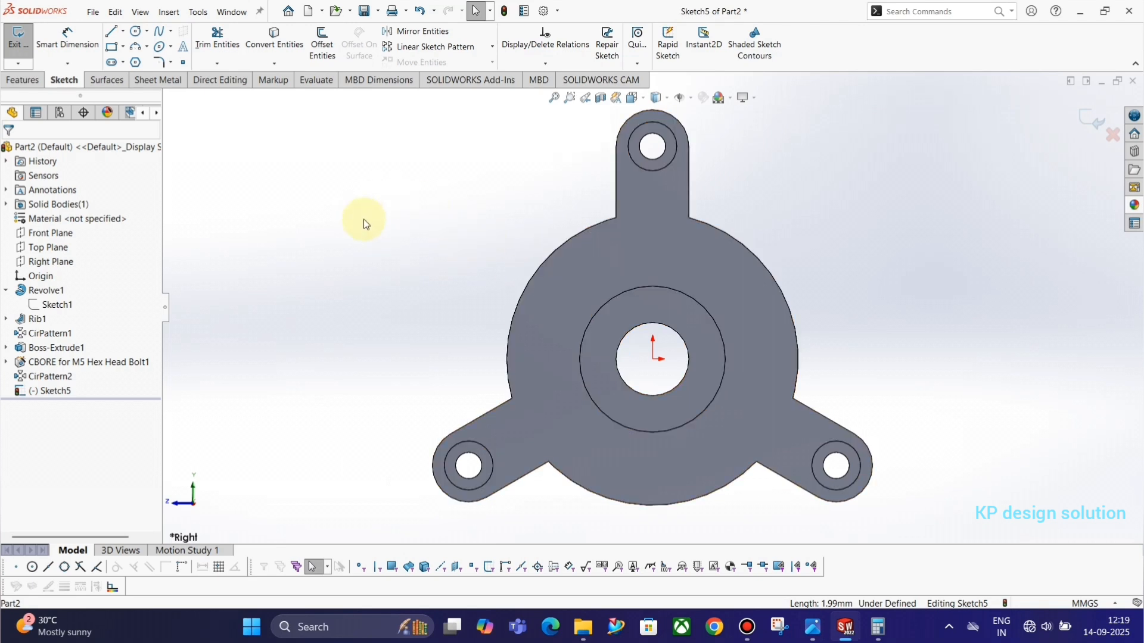
{"action": "key", "text": "alt+Tab"}
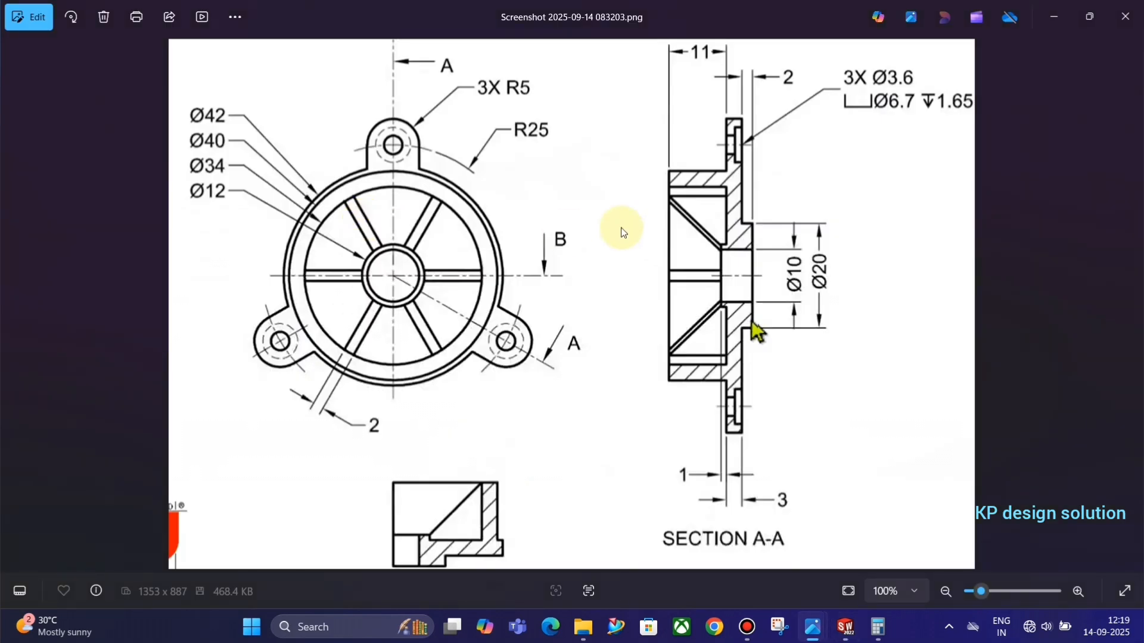
{"action": "key", "text": "alt+Tab"}
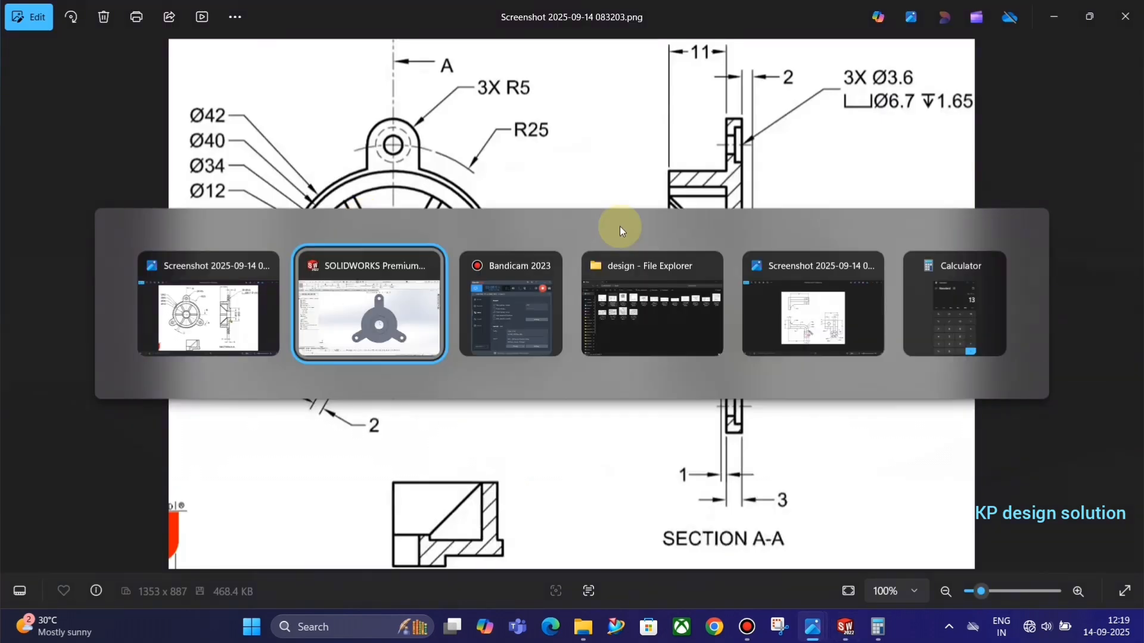
{"action": "middle_click_drag", "start_coordinate": [737, 288], "coordinate": [646, 334]}
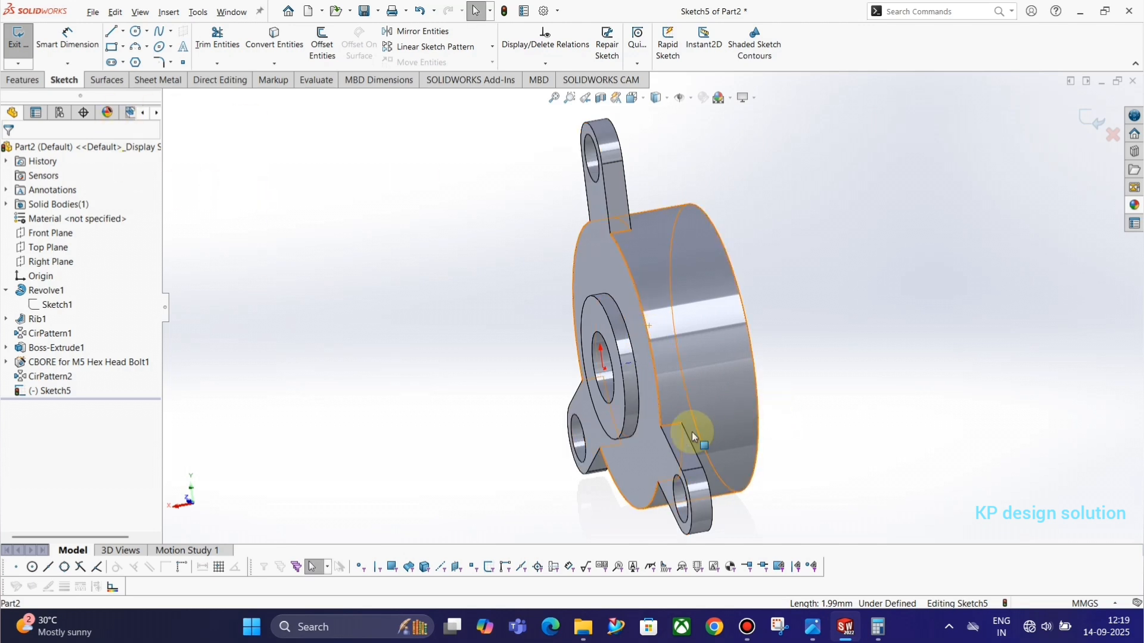
{"action": "key", "text": "space"}
{"action": "left_click", "coordinate": [817, 484]}
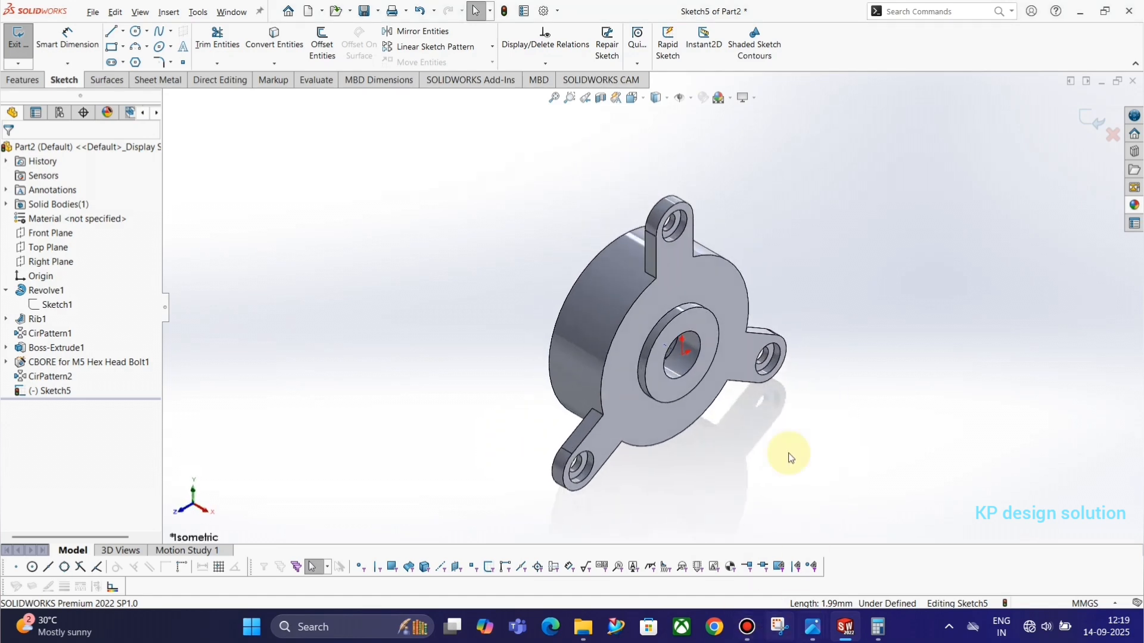